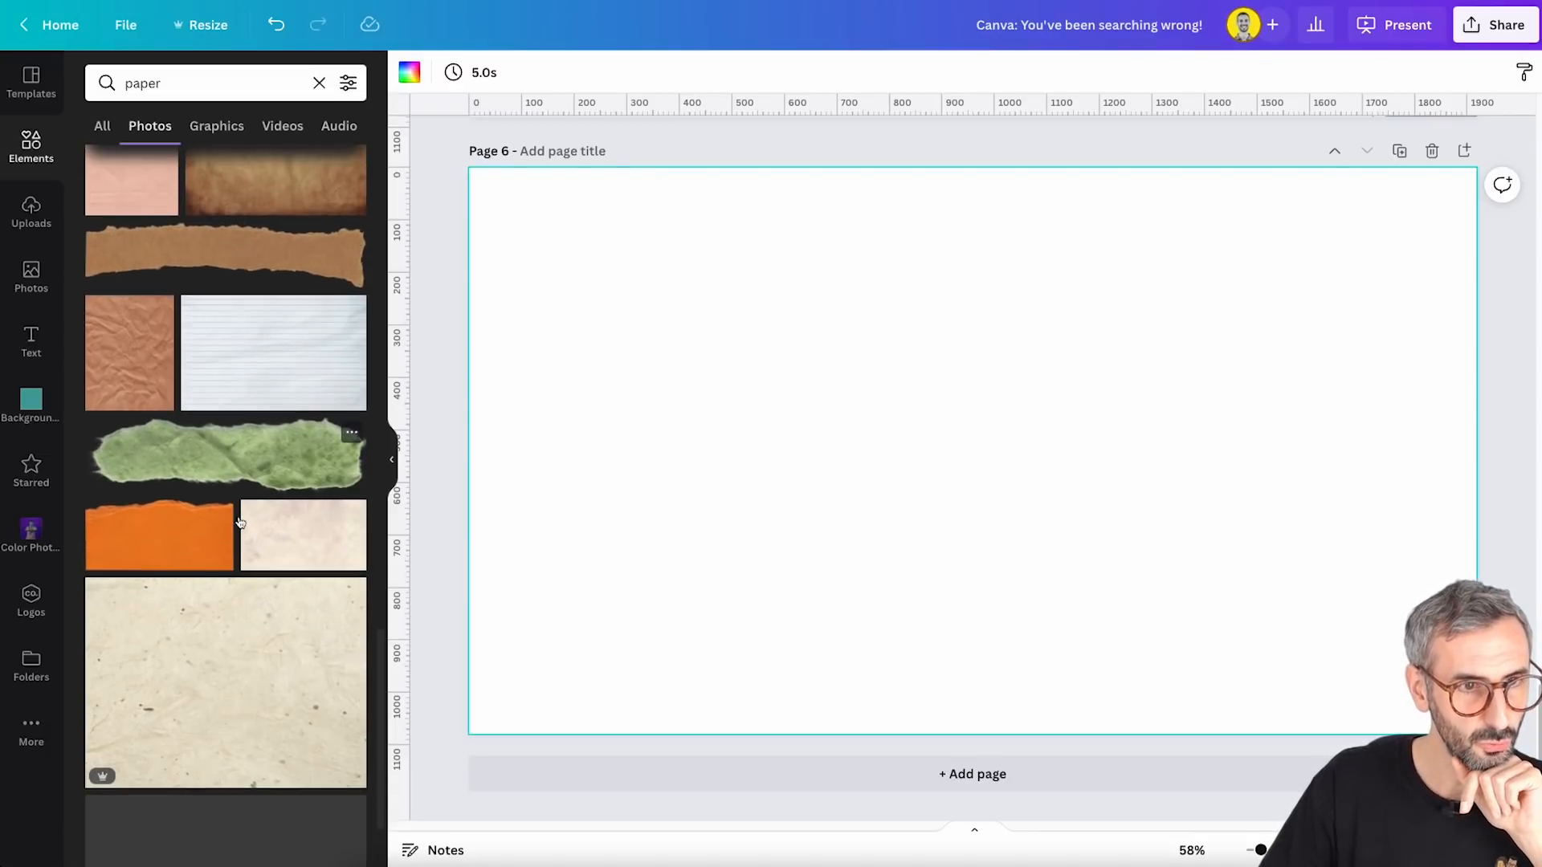
# Browse the paper photo results and add the crumpled cream paper photo to page 6
pyautogui.scroll(-1, 257, 327)
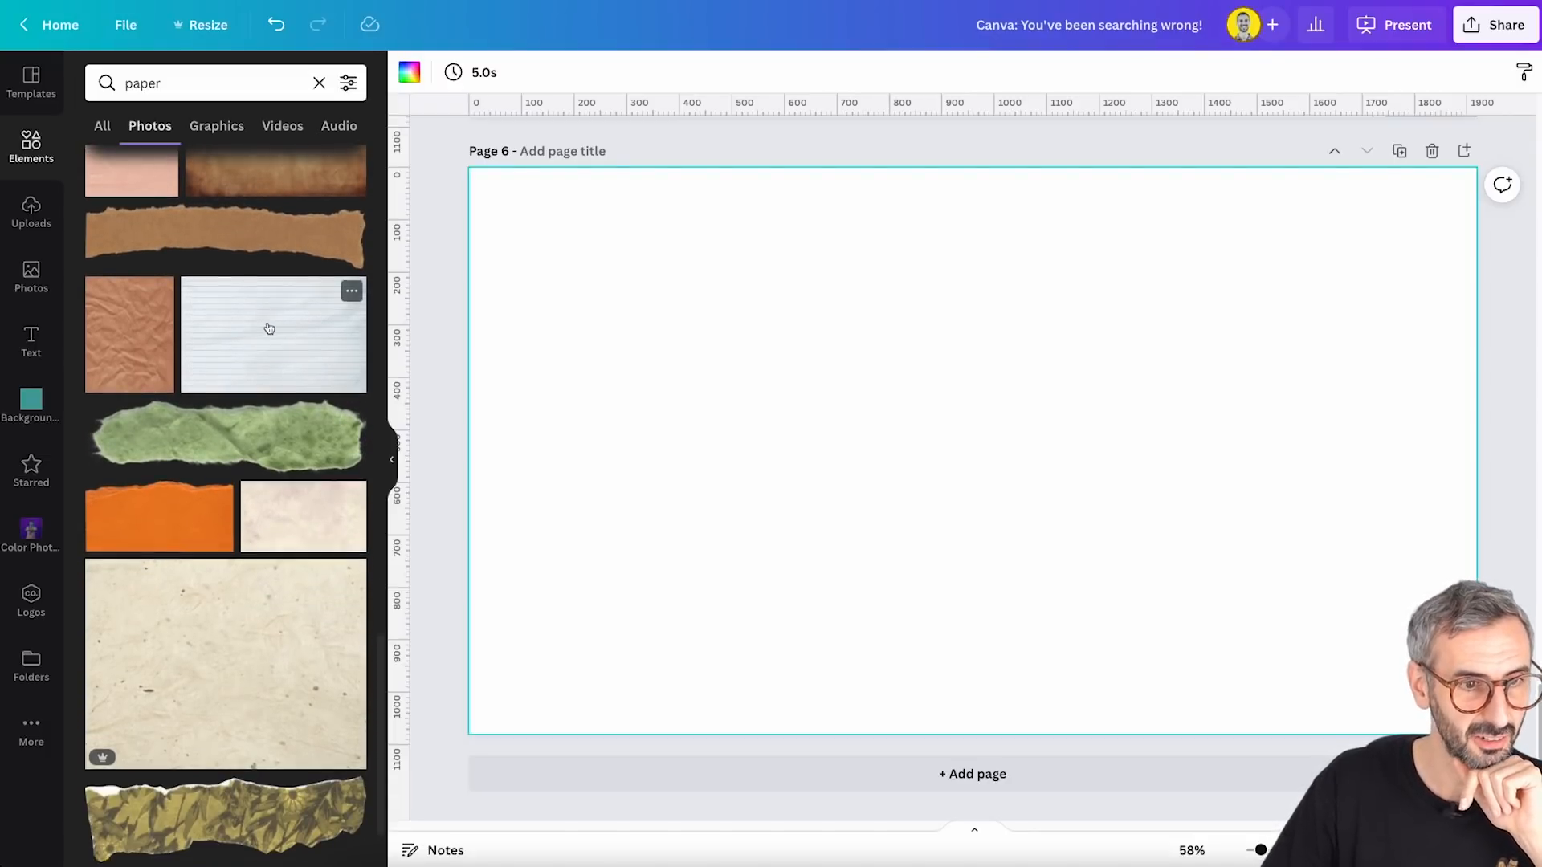
pyautogui.scroll(-5, 269, 328)
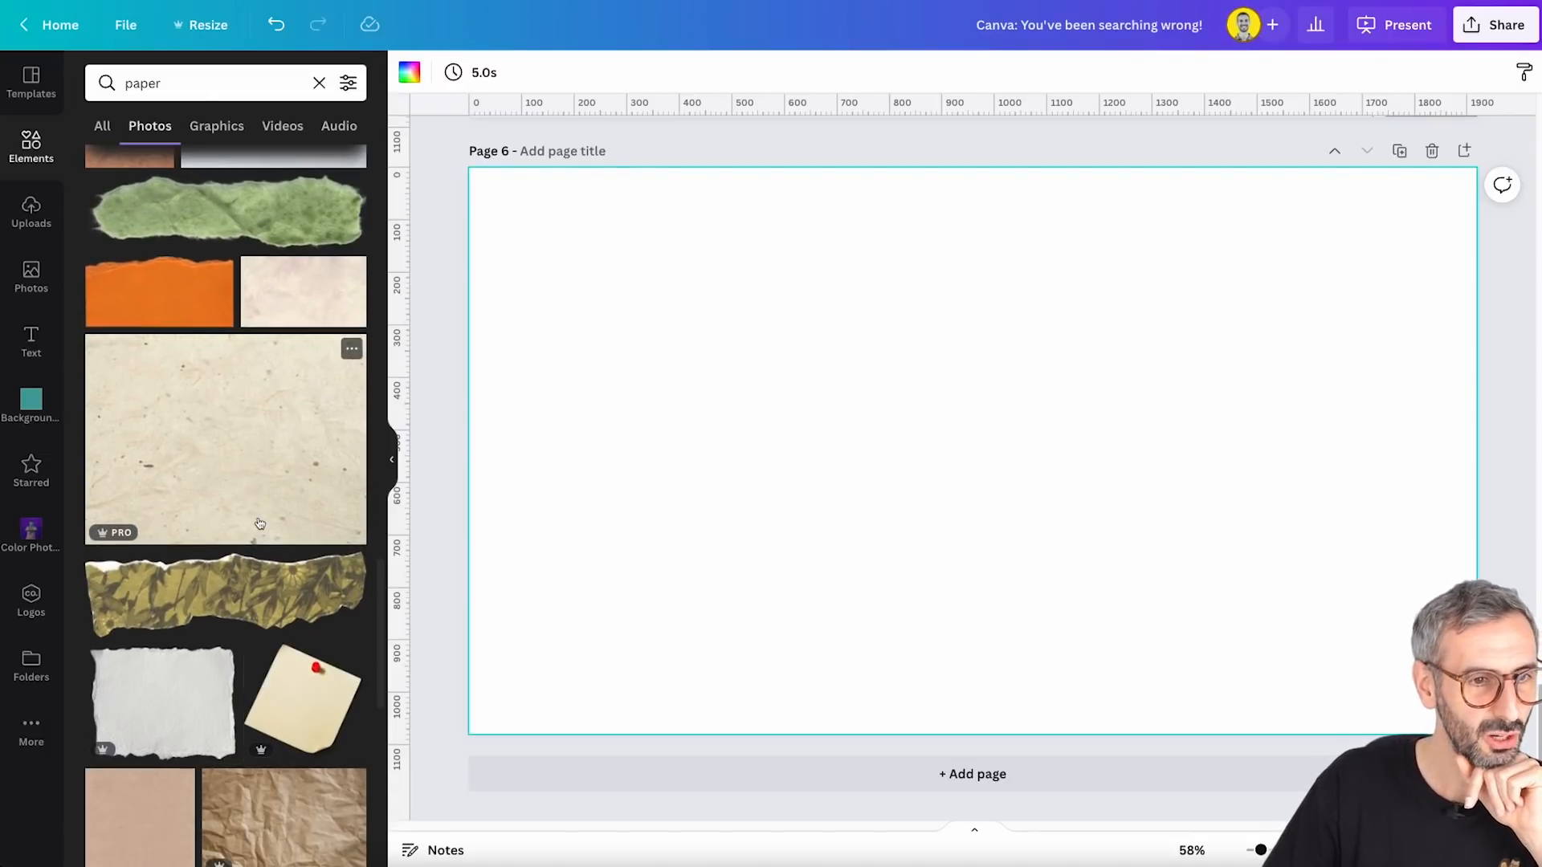
pyautogui.scroll(-1, 269, 554)
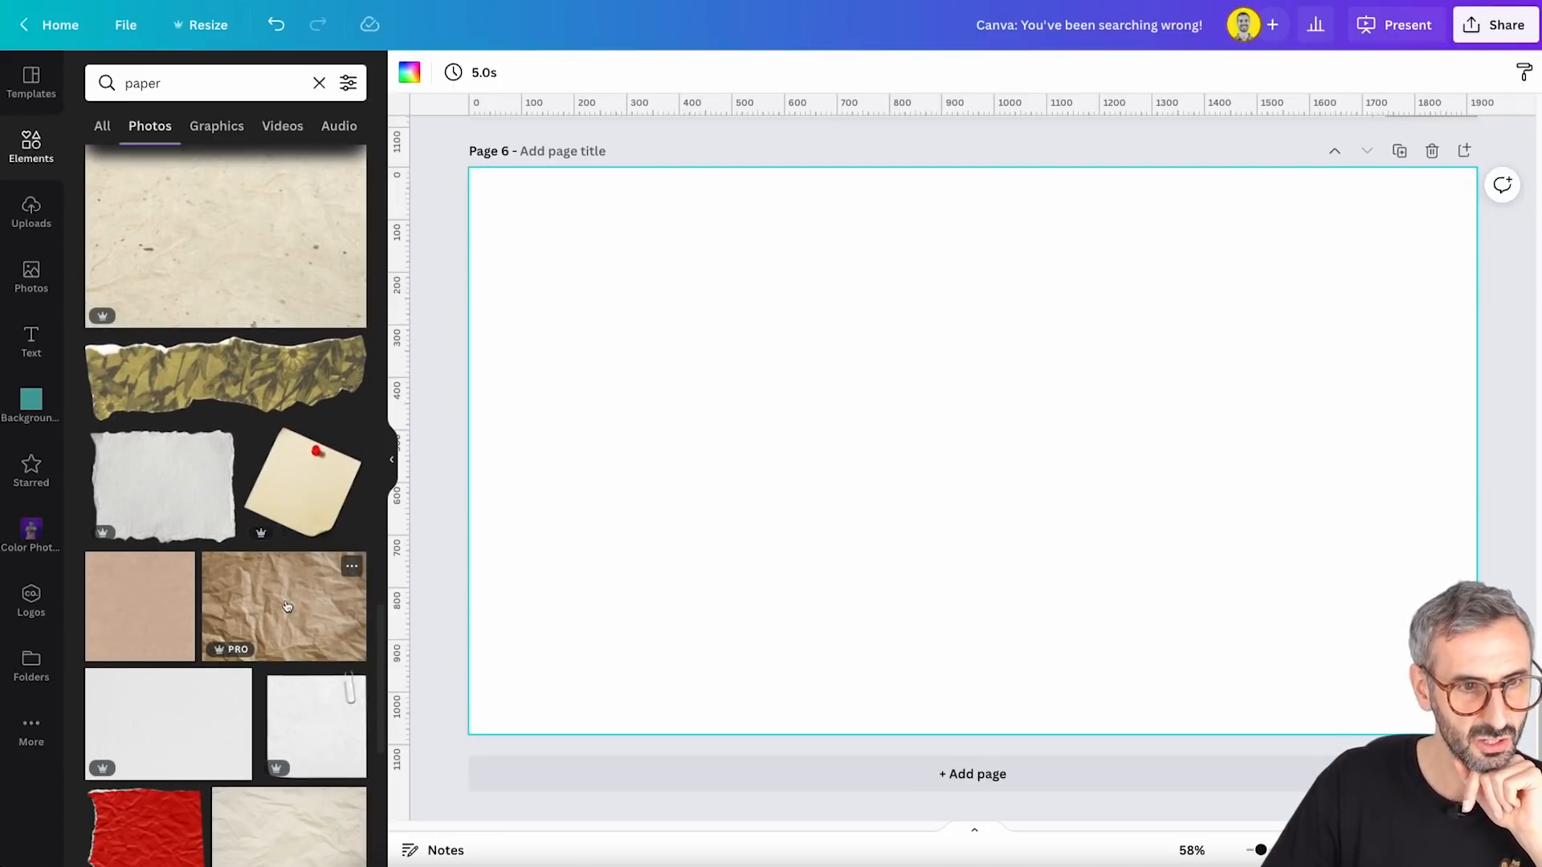
pyautogui.scroll(-1, 297, 634)
pyautogui.scroll(-2, 285, 683)
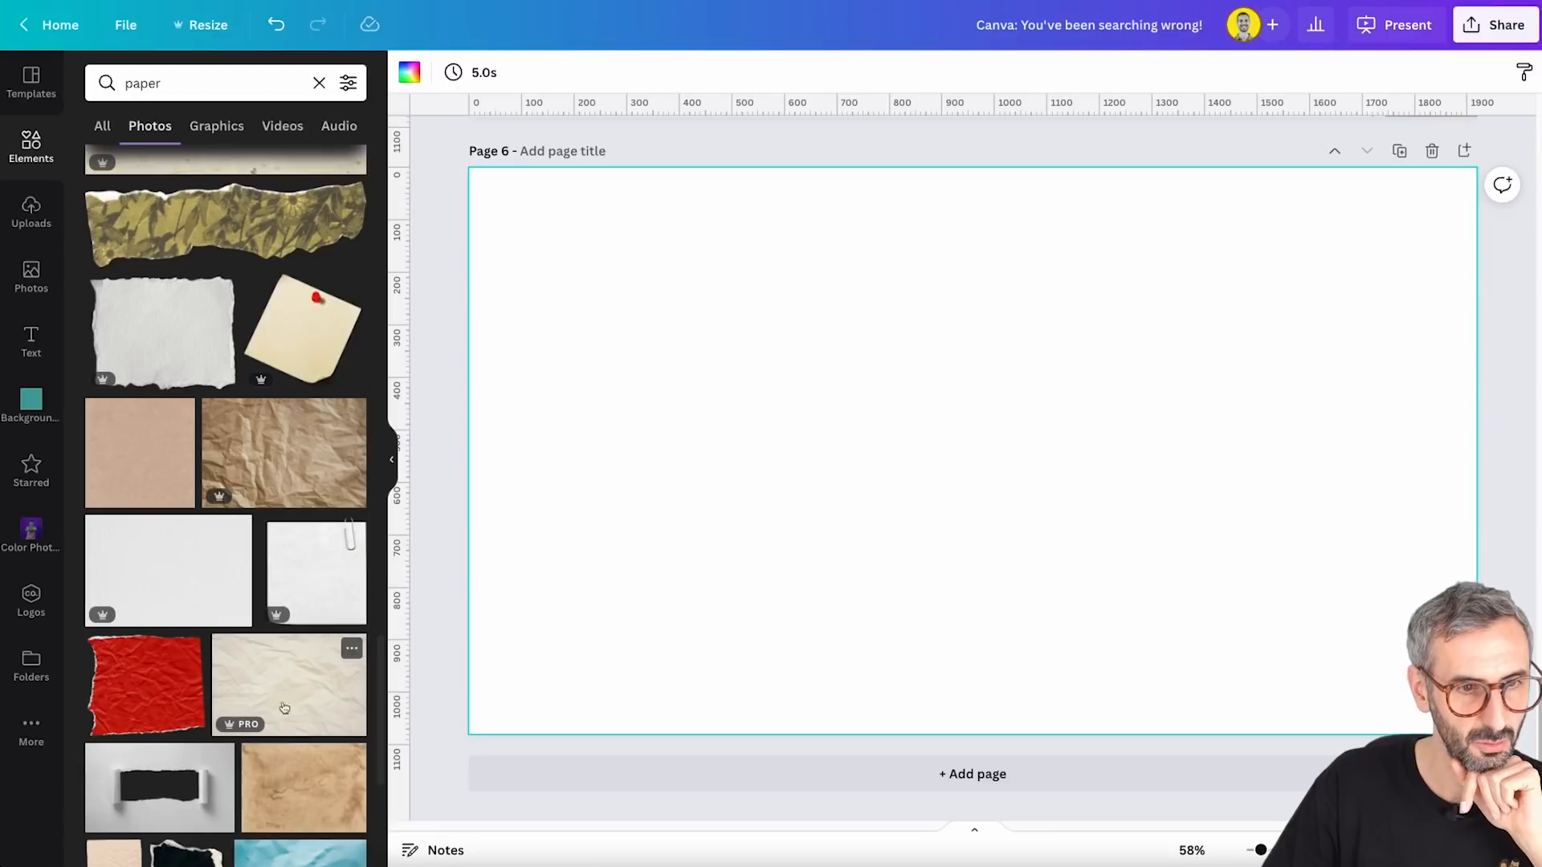
pyautogui.scroll(-1, 283, 688)
pyautogui.click(291, 620)
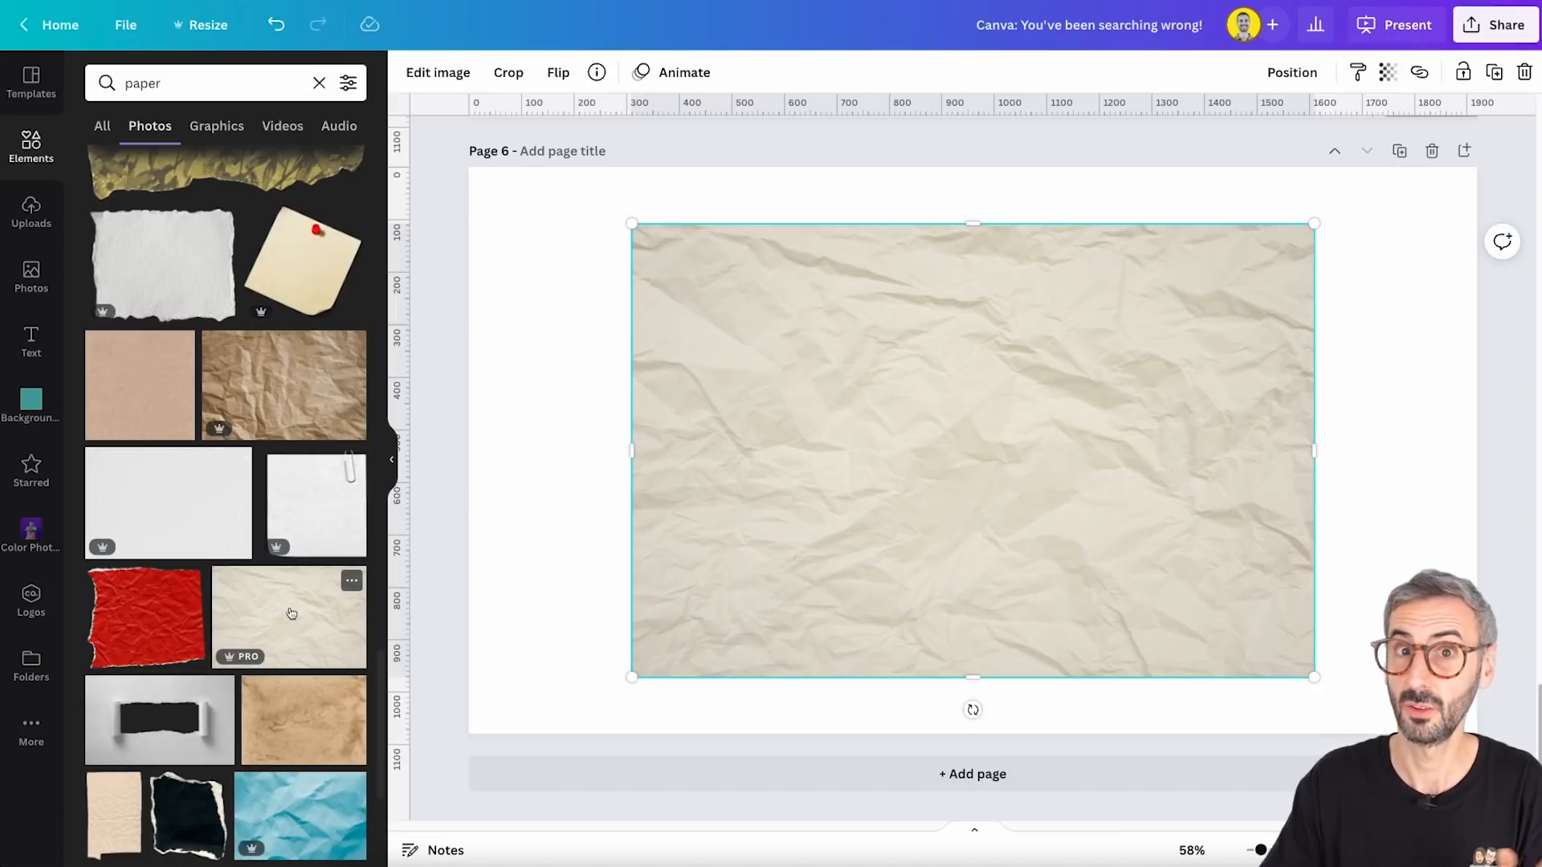
pyautogui.click(510, 450)
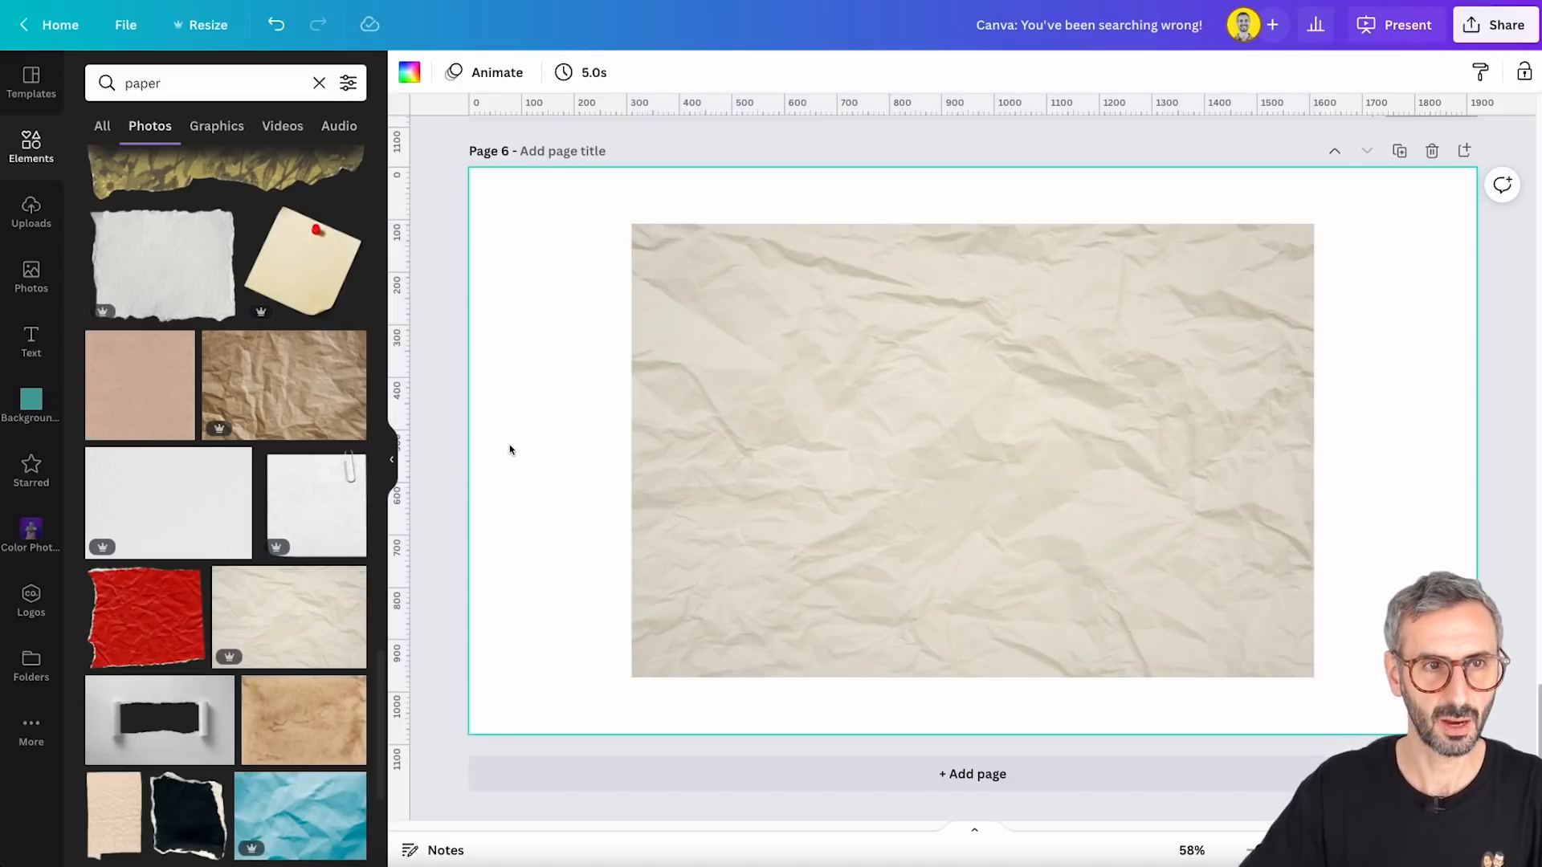
# Clear the paper search, try out a circular frame on the page and delete it again
pyautogui.click(319, 82)
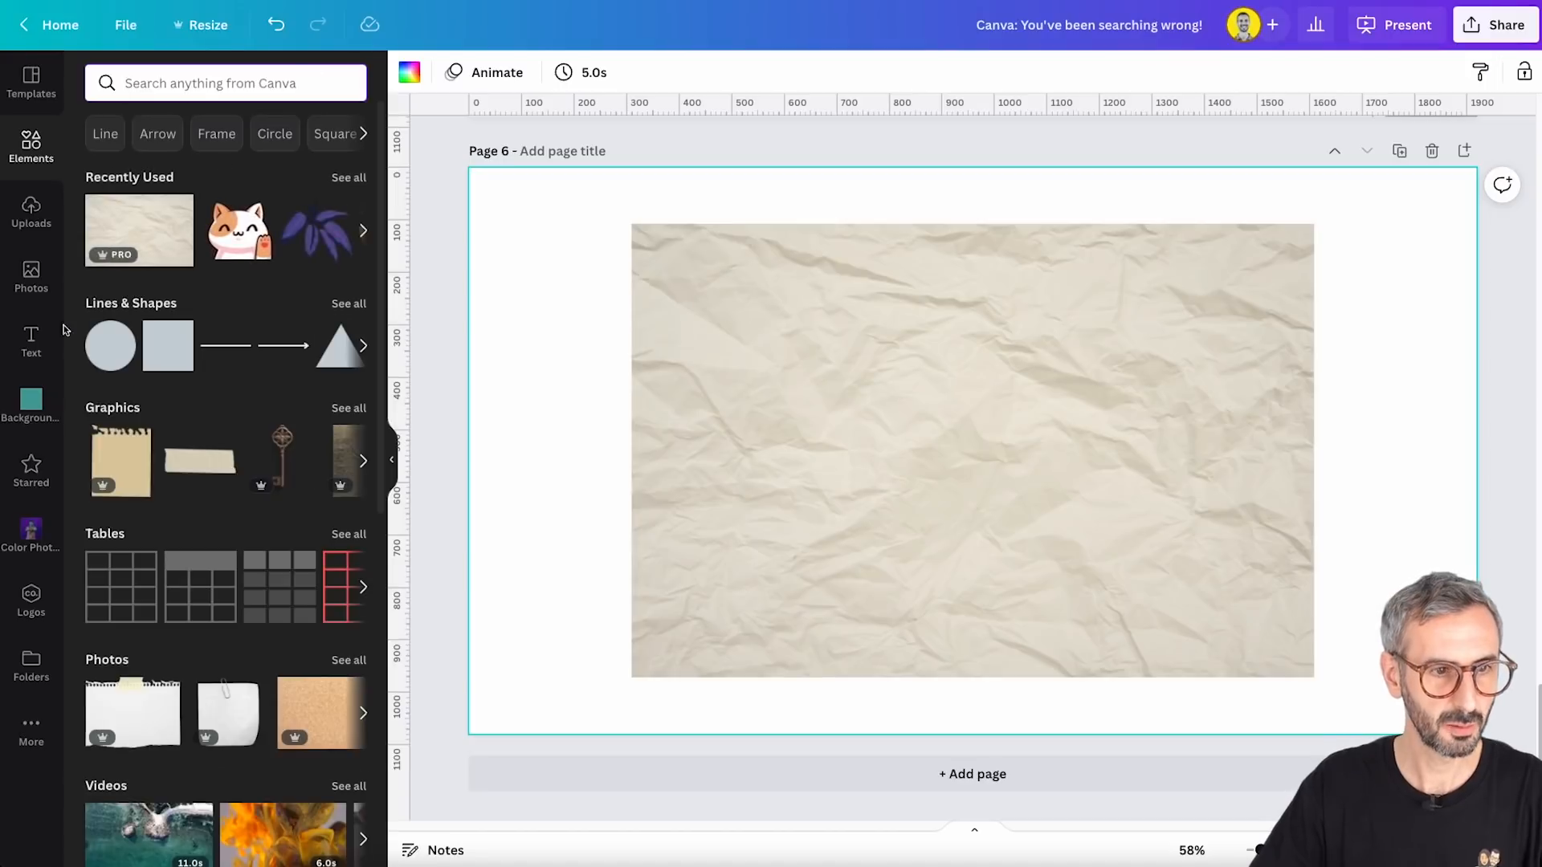
pyautogui.scroll(-7, 160, 401)
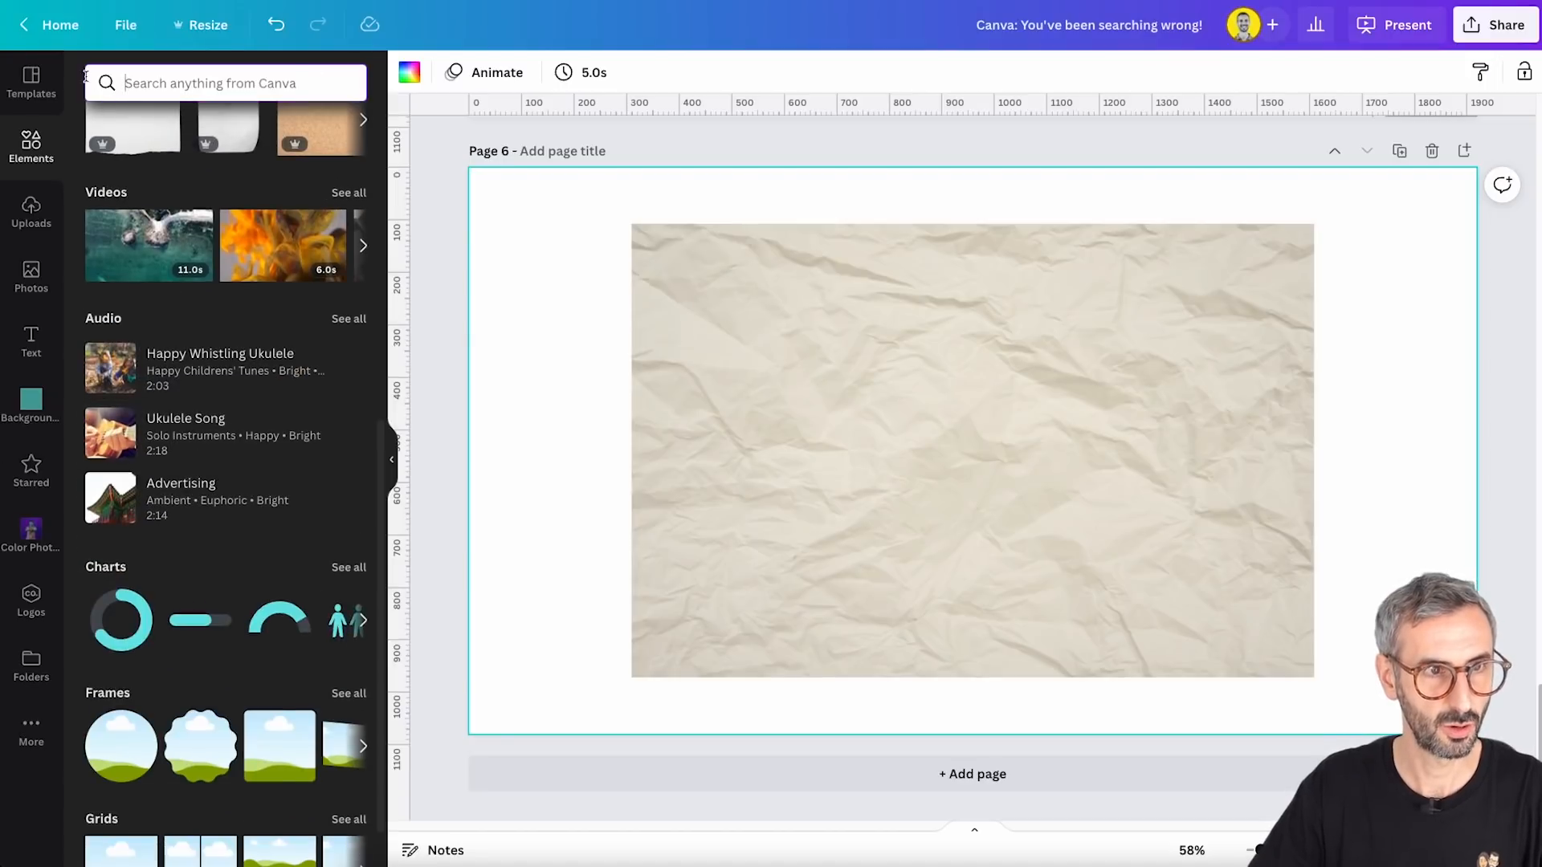
pyautogui.scroll(-1, 240, 482)
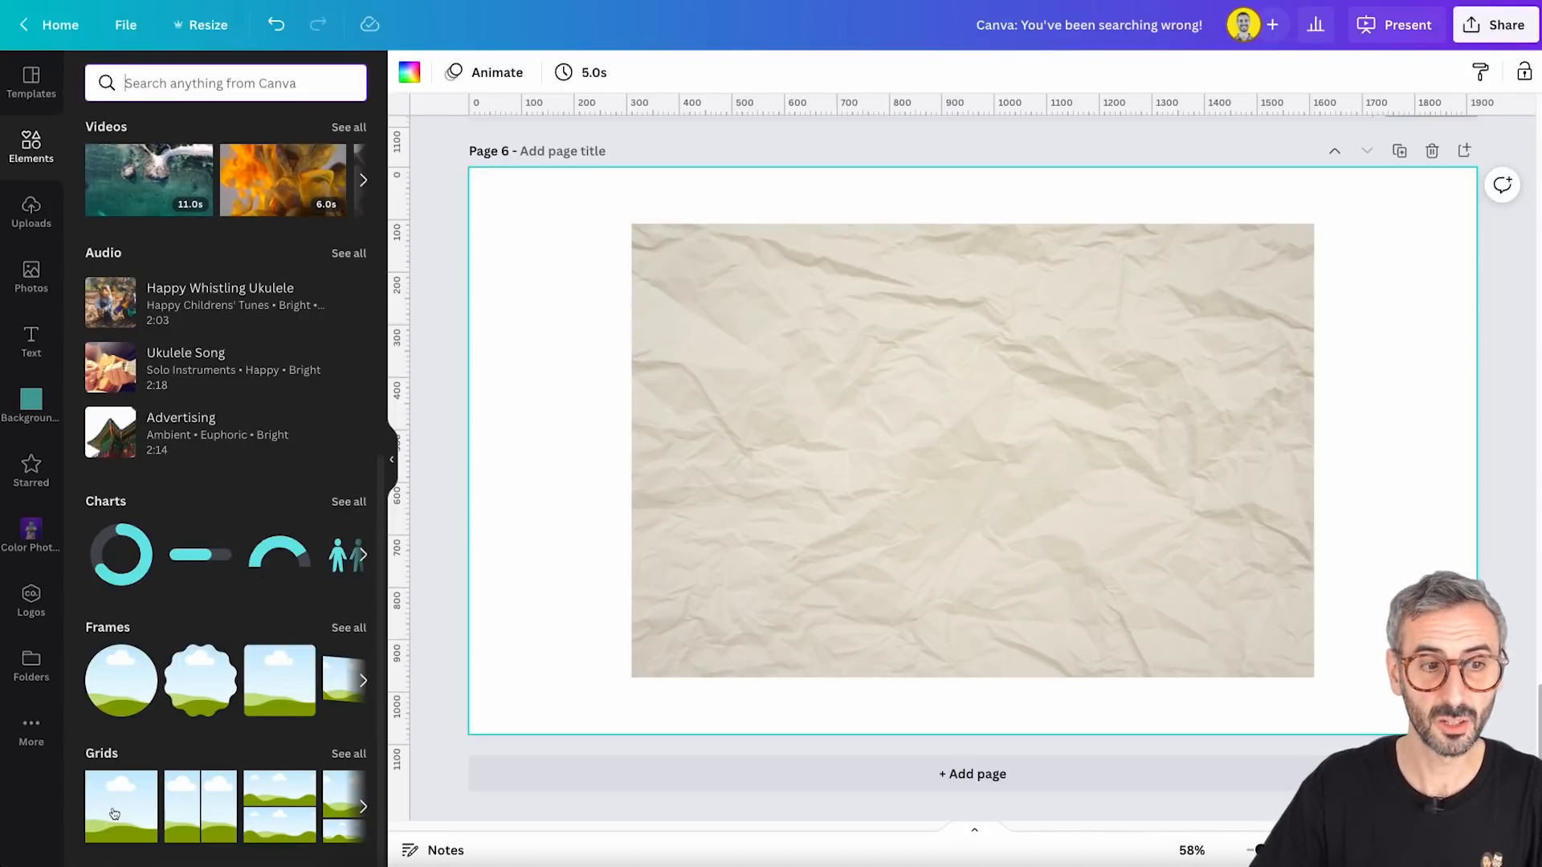
pyautogui.click(108, 703)
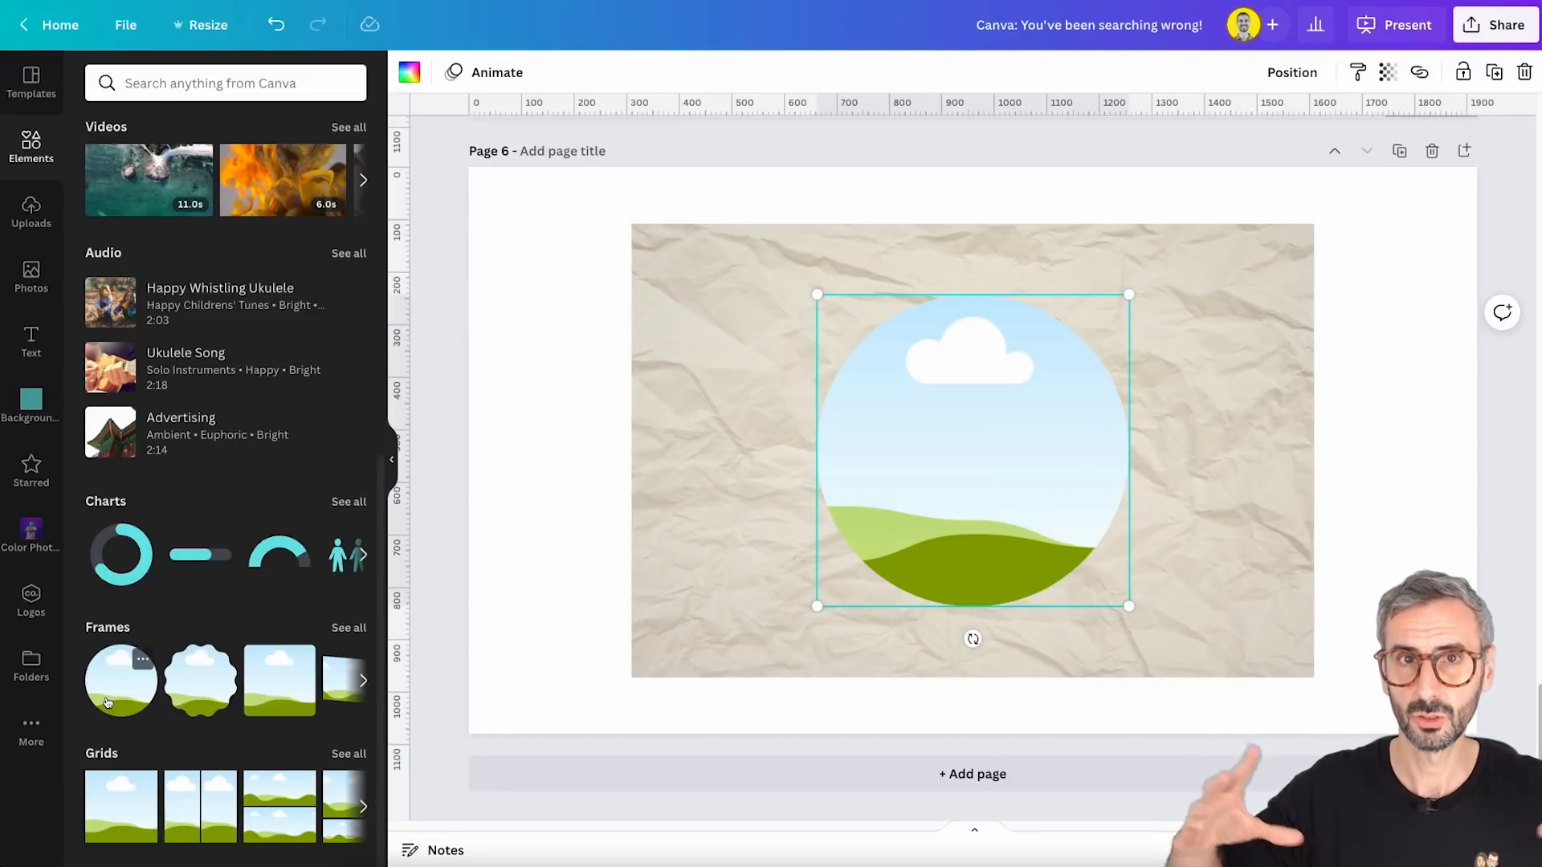
pyautogui.press('Delete')
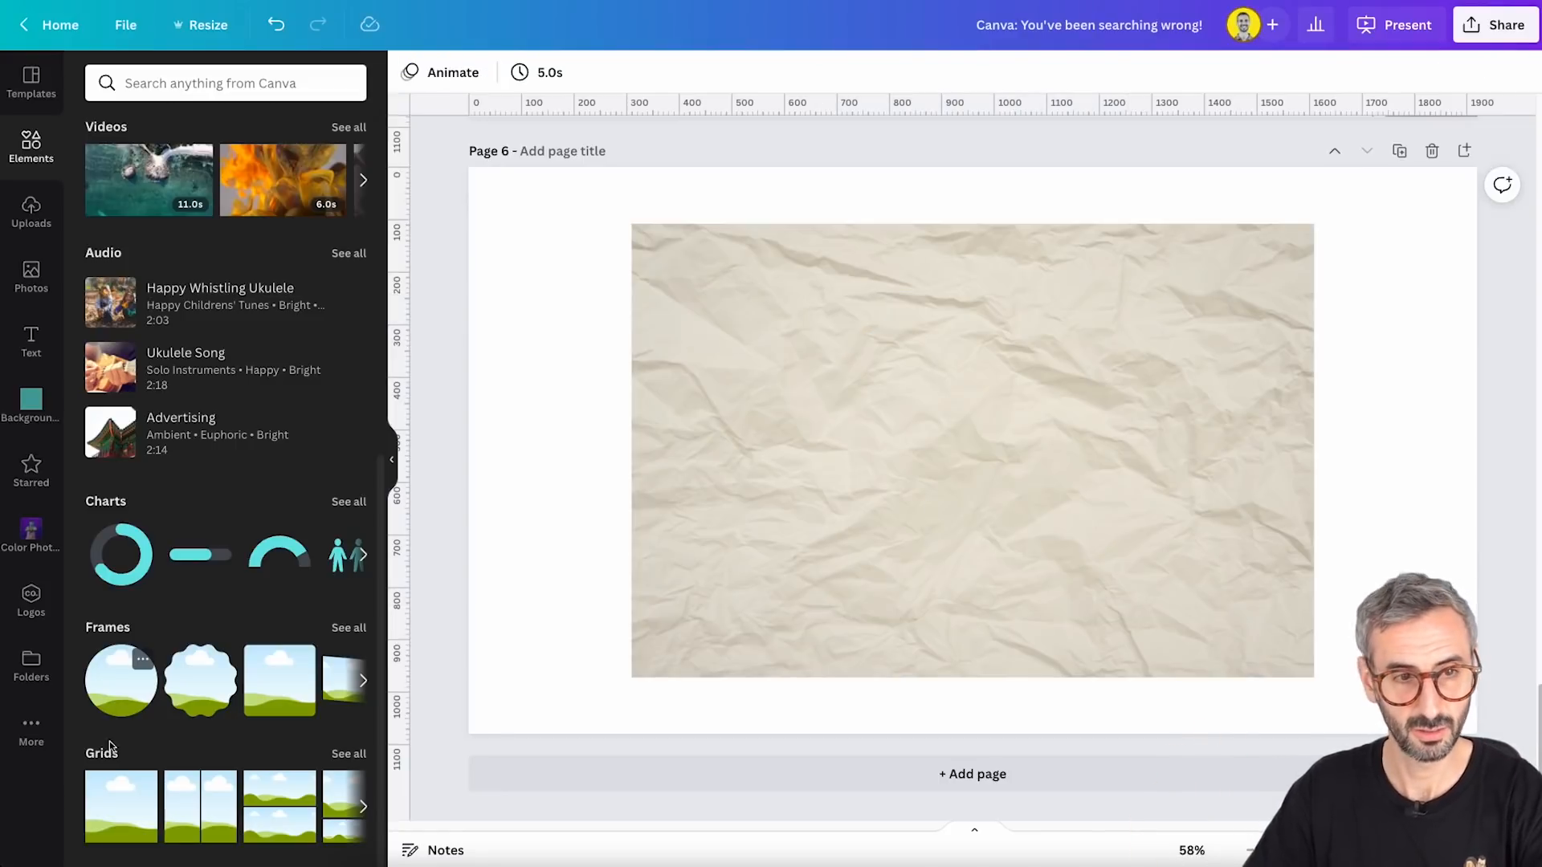
# Insert a single-cell grid filling the page and place the crumpled paper photo inside it
pyautogui.click(117, 809)
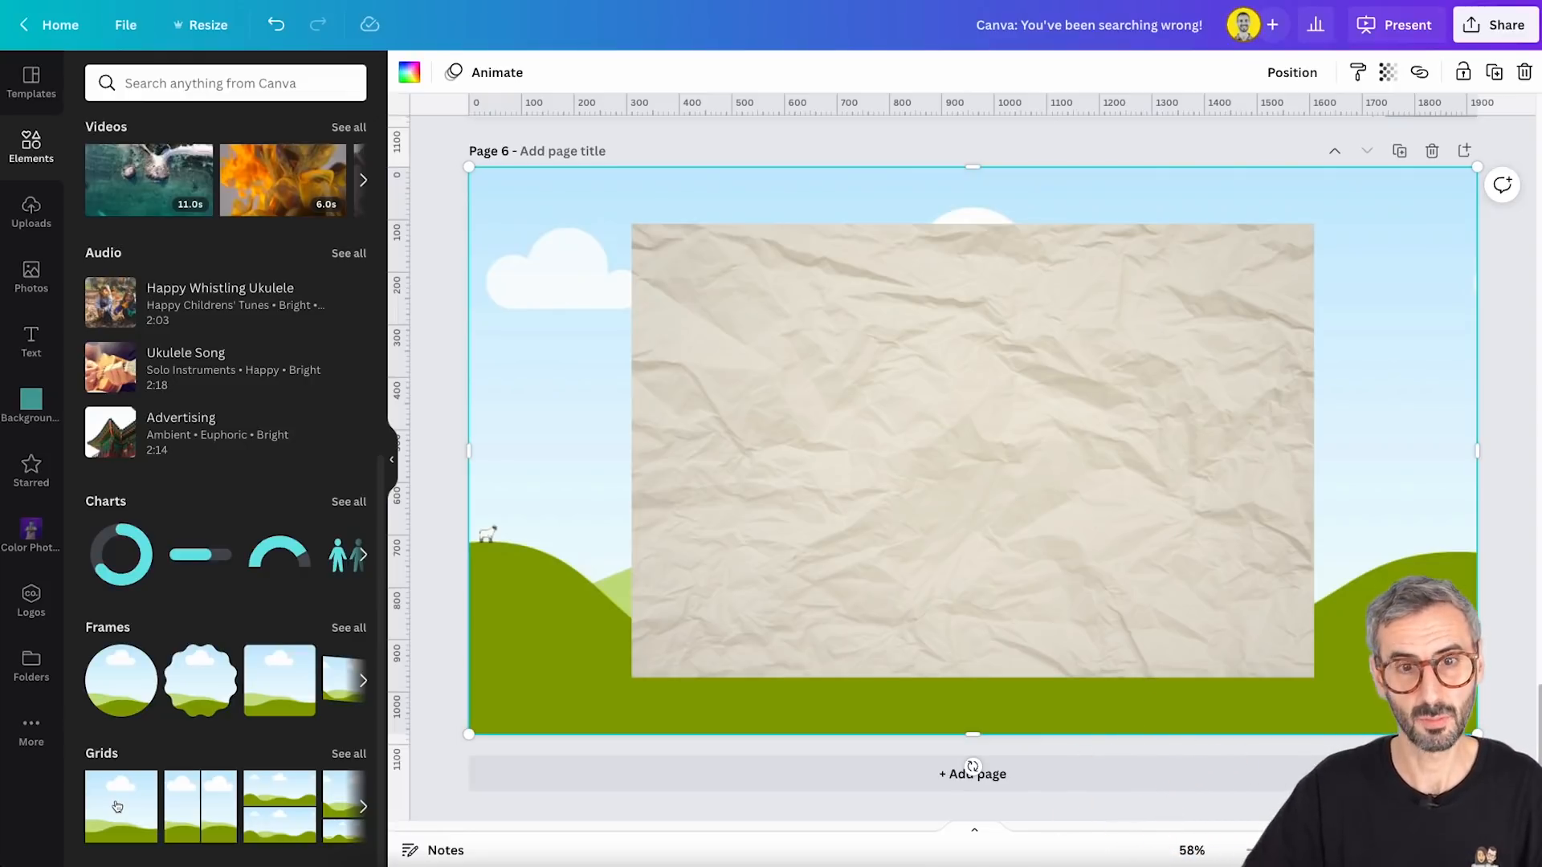
pyautogui.moveTo(795, 543); pyautogui.dragTo(952, 503)
# Set the page background to the brand kit's primary yellow and move the paper grid up to cover the whole page
pyautogui.click(946, 209)
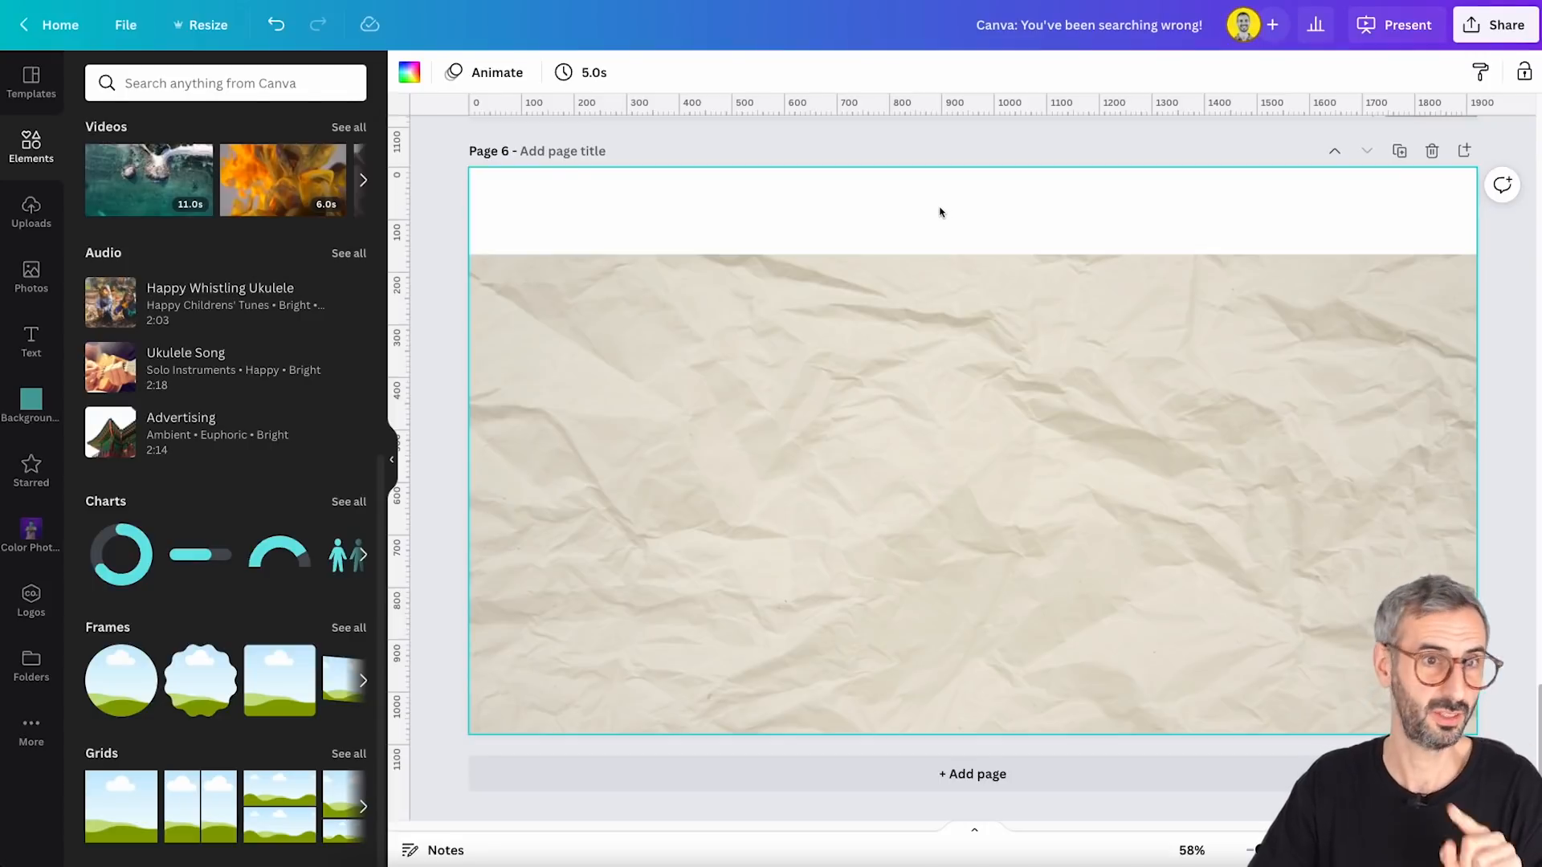
pyautogui.click(409, 72)
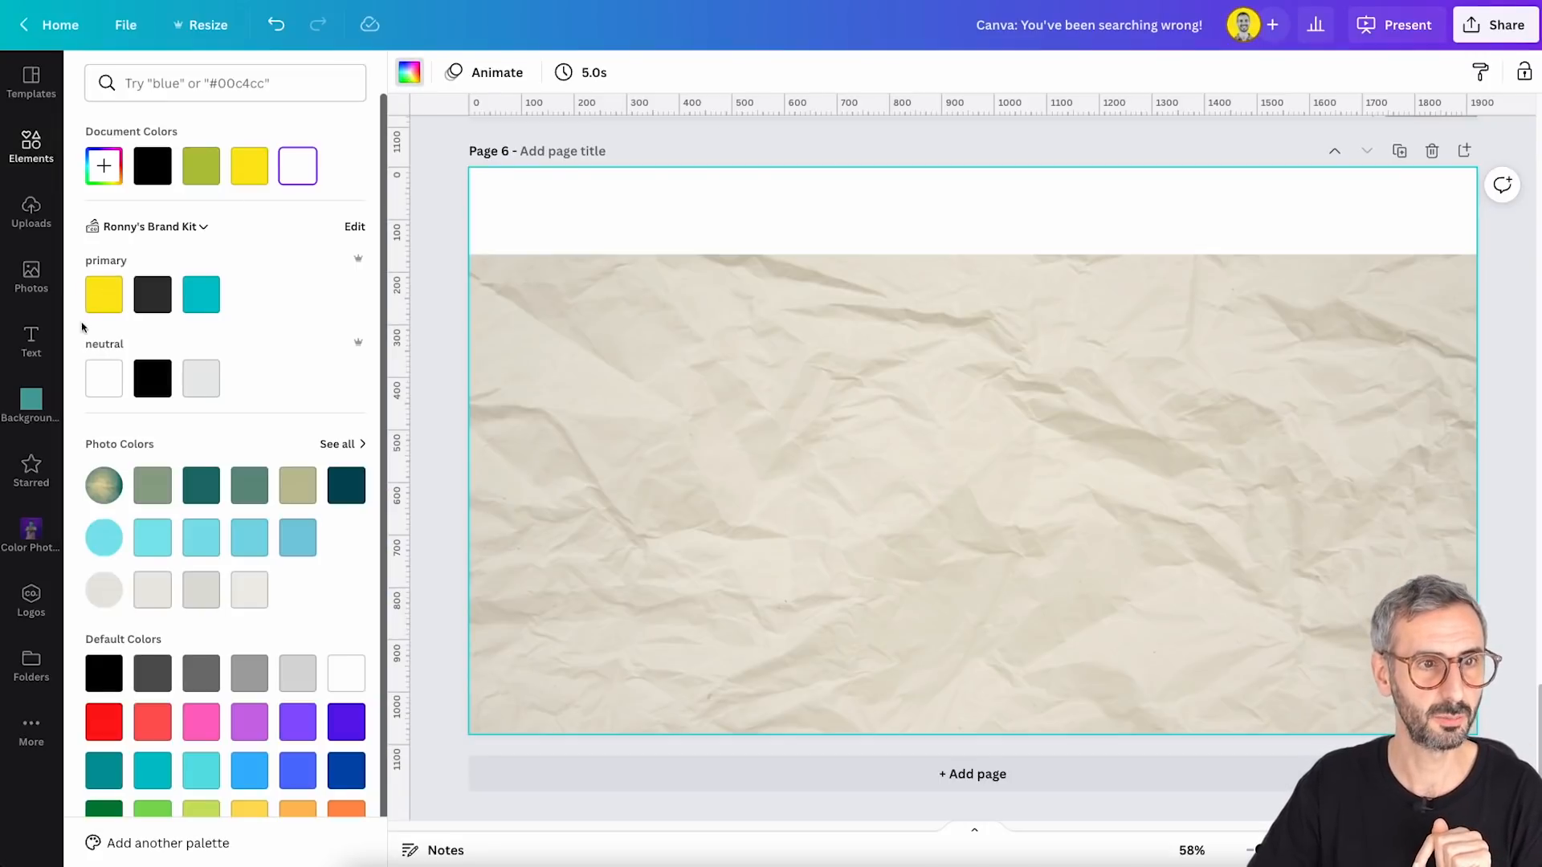
pyautogui.click(109, 306)
pyautogui.moveTo(836, 551); pyautogui.dragTo(836, 471)
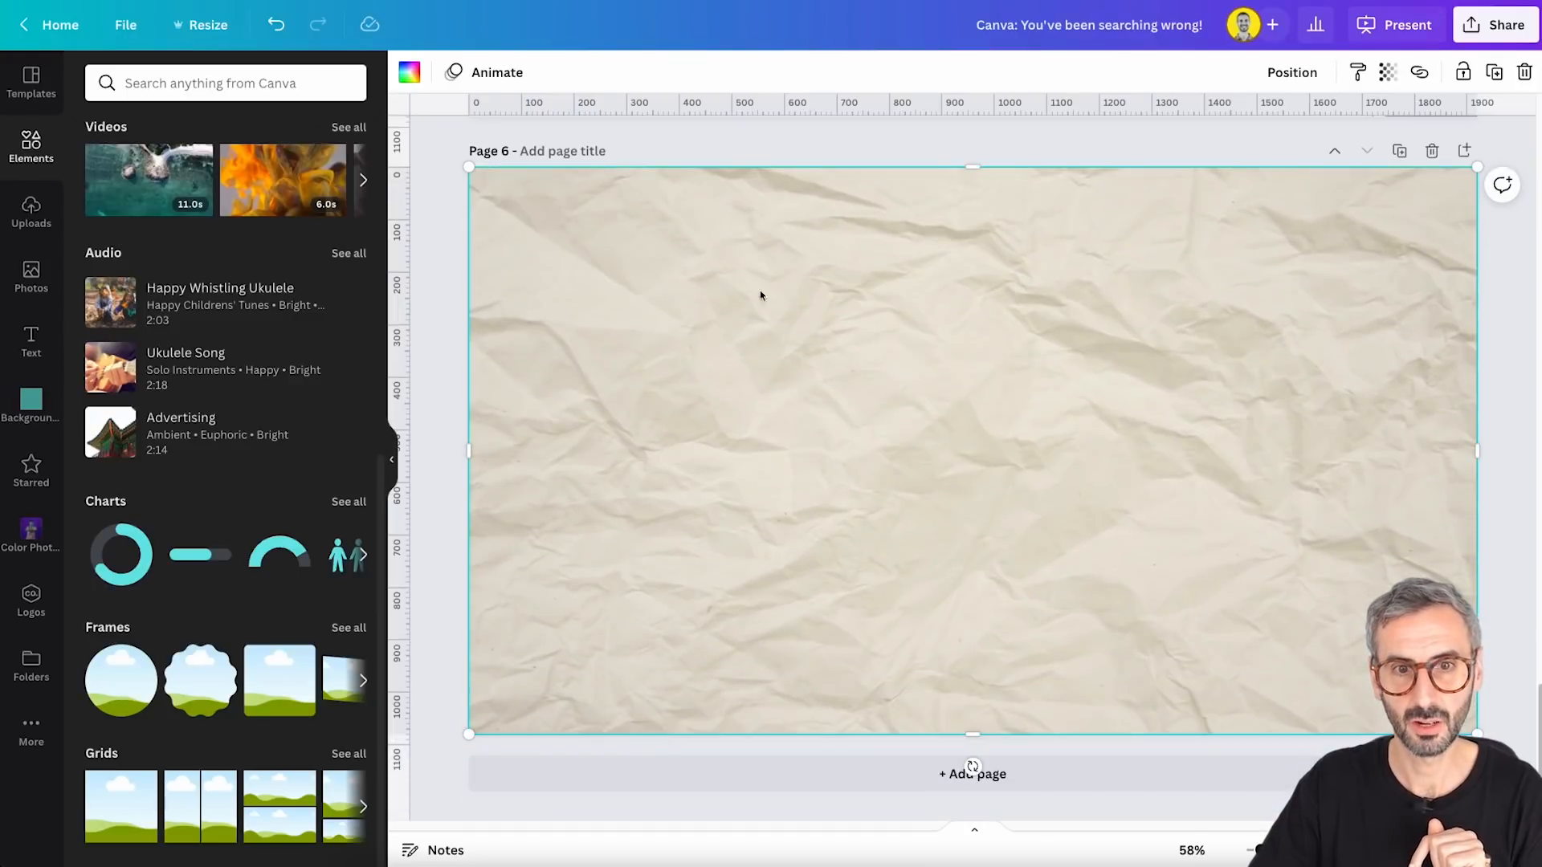
# Set the paper grid's transparency to 40 and deselect it
pyautogui.click(1393, 79)
pyautogui.moveTo(1374, 144); pyautogui.dragTo(1273, 145)
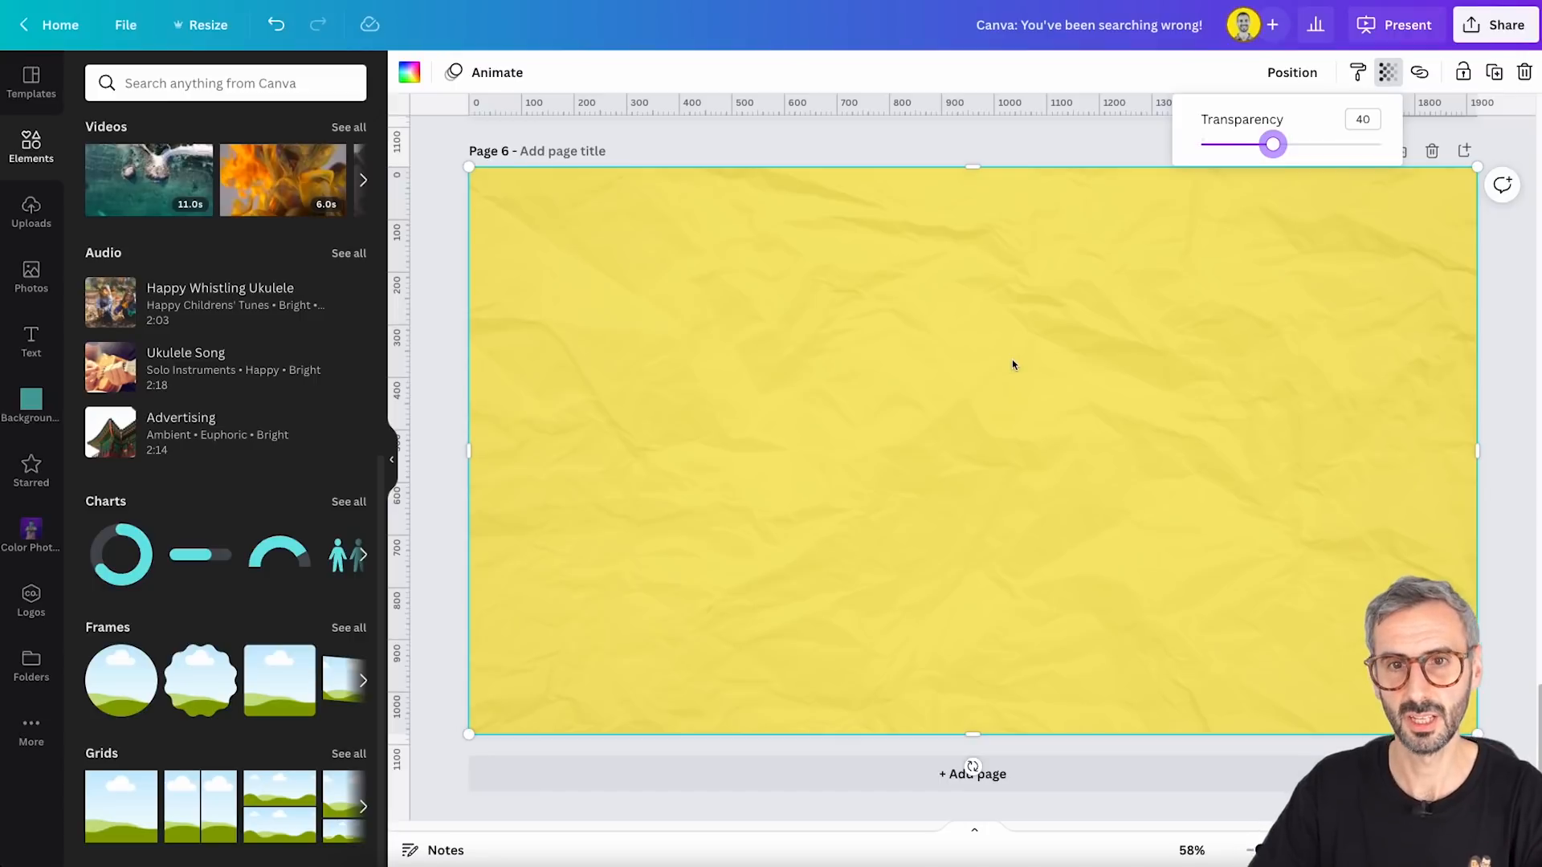
pyautogui.click(1014, 368)
pyautogui.click(1504, 533)
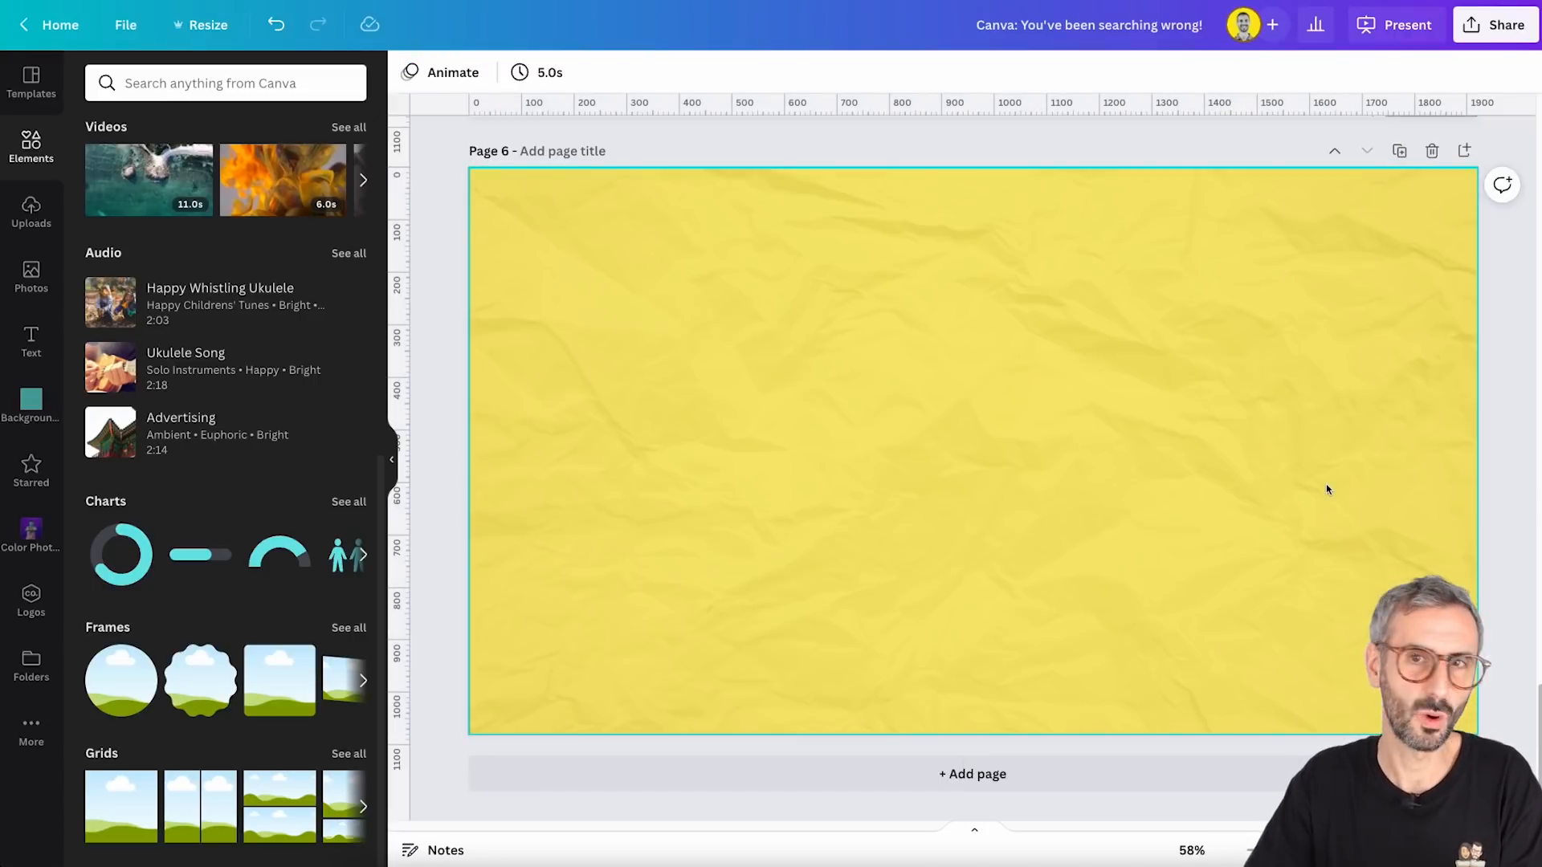
# Shift the paper grid slightly down the page to expose a strip of the plain yellow background for comparison
pyautogui.moveTo(1326, 488); pyautogui.dragTo(1326, 521)
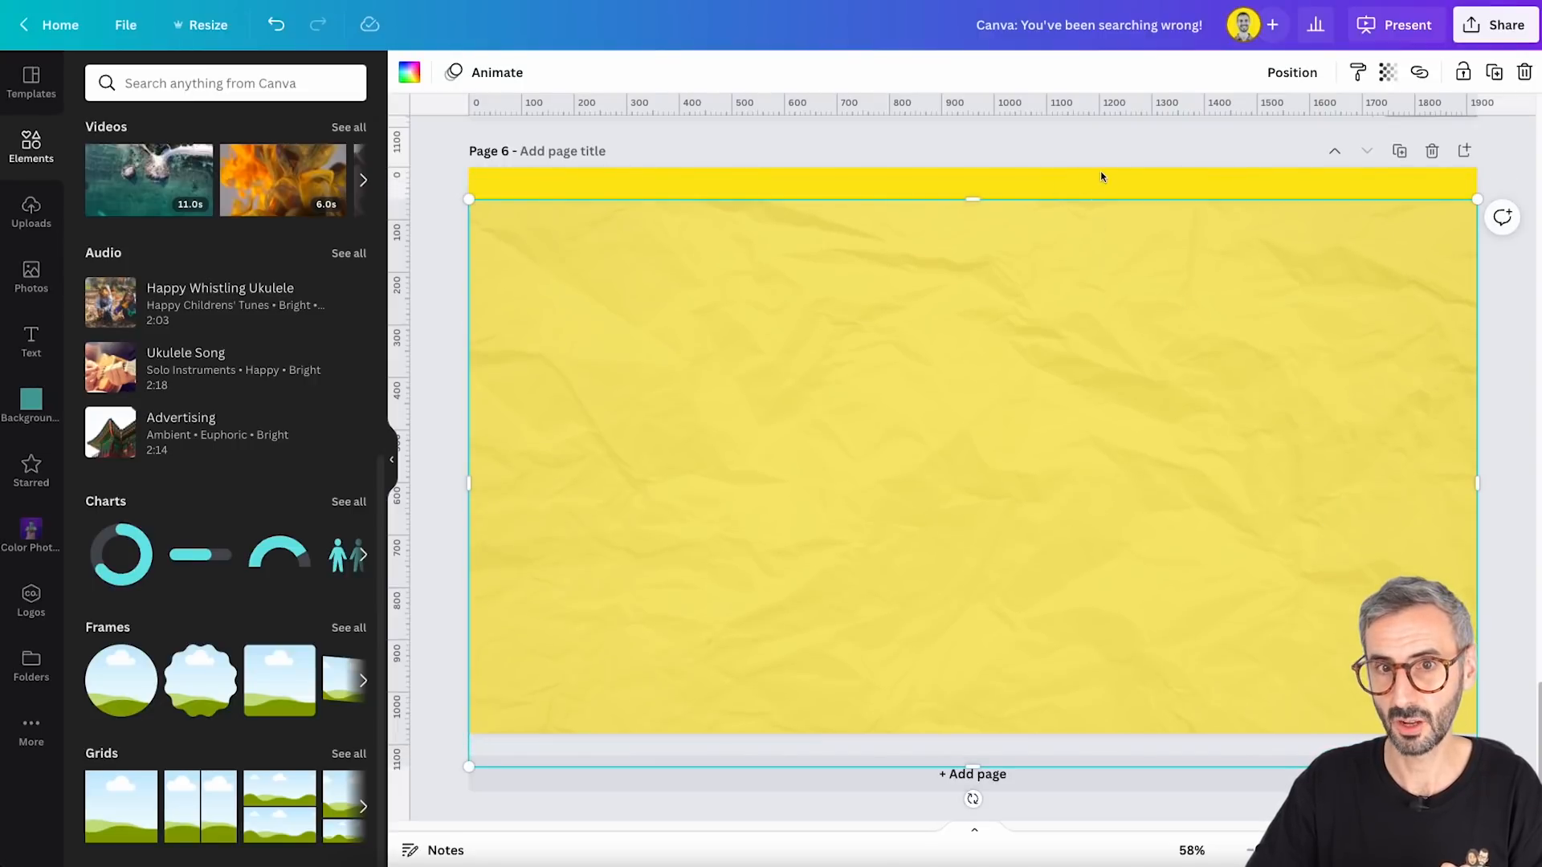
pyautogui.click(1096, 348)
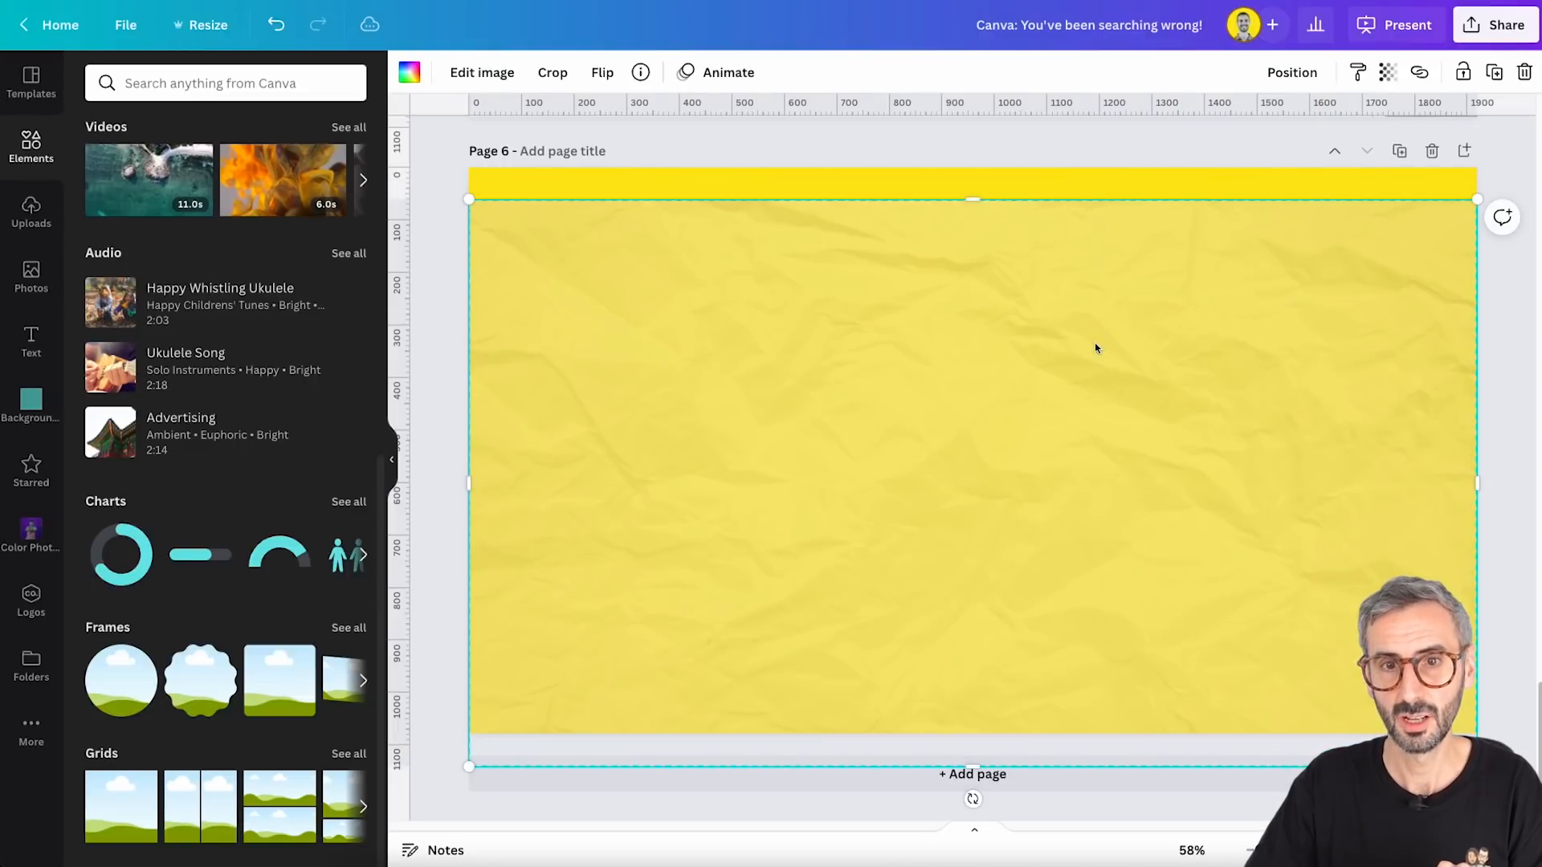
pyautogui.click(876, 171)
# Adjust the paper photo to brightness 14, contrast -20 and shadows -38, keeping highlights at 0
pyautogui.click(888, 232)
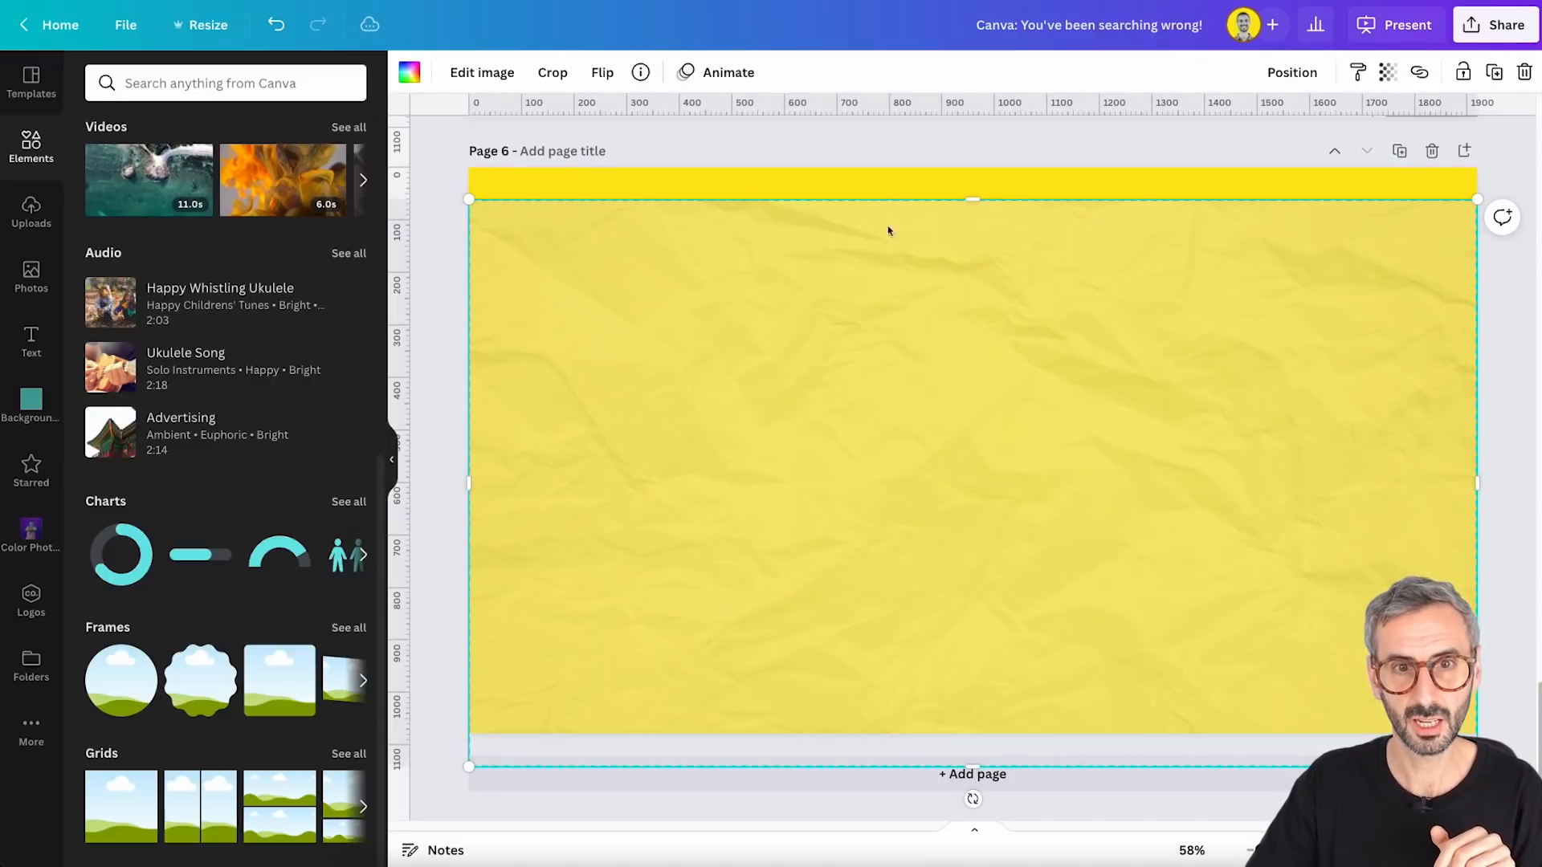
pyautogui.click(505, 77)
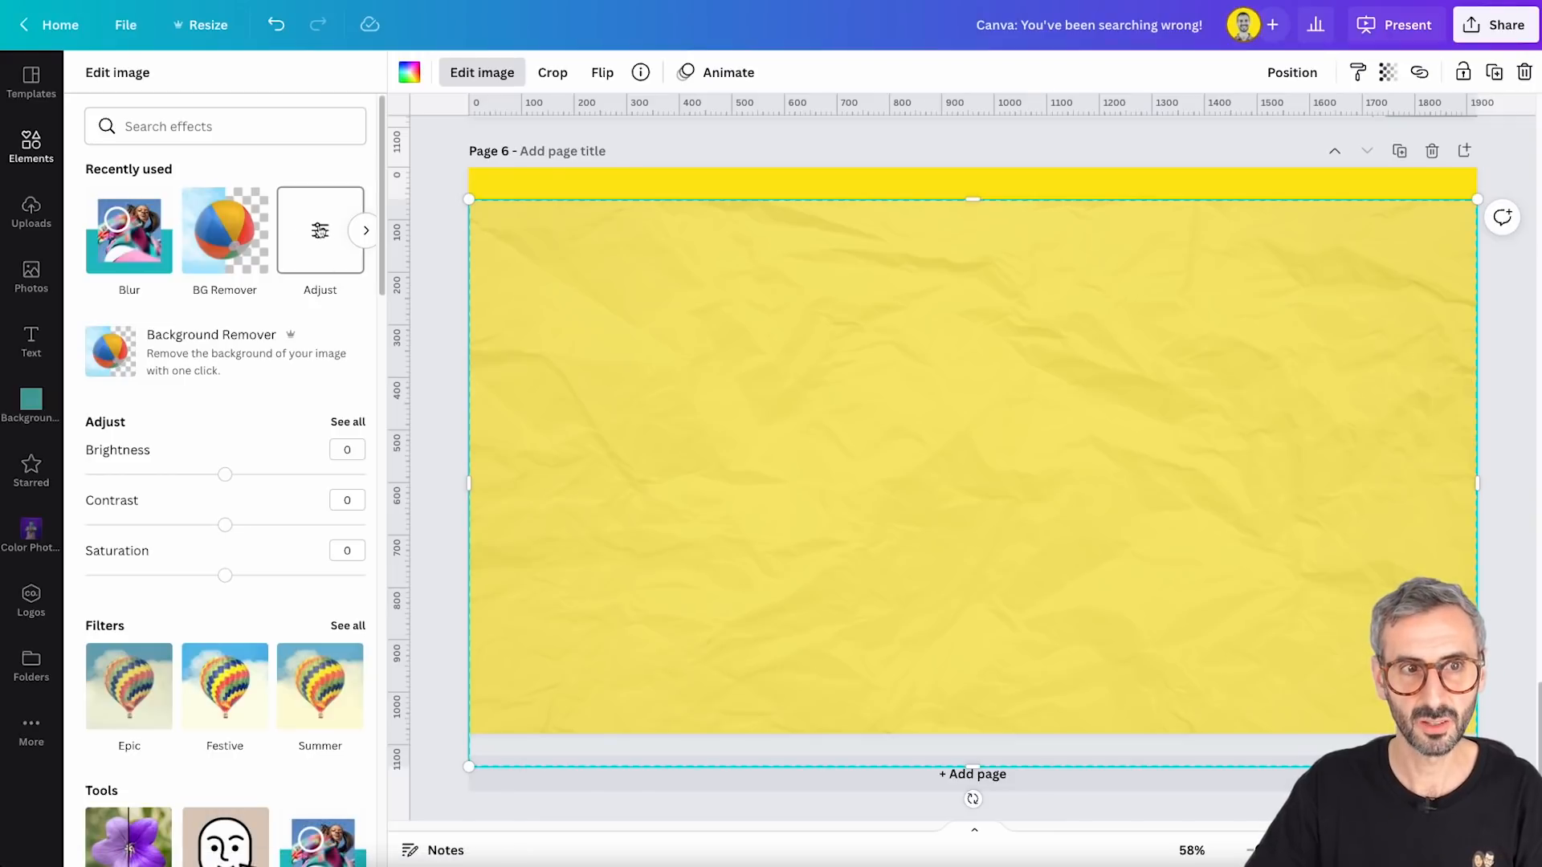
pyautogui.click(319, 232)
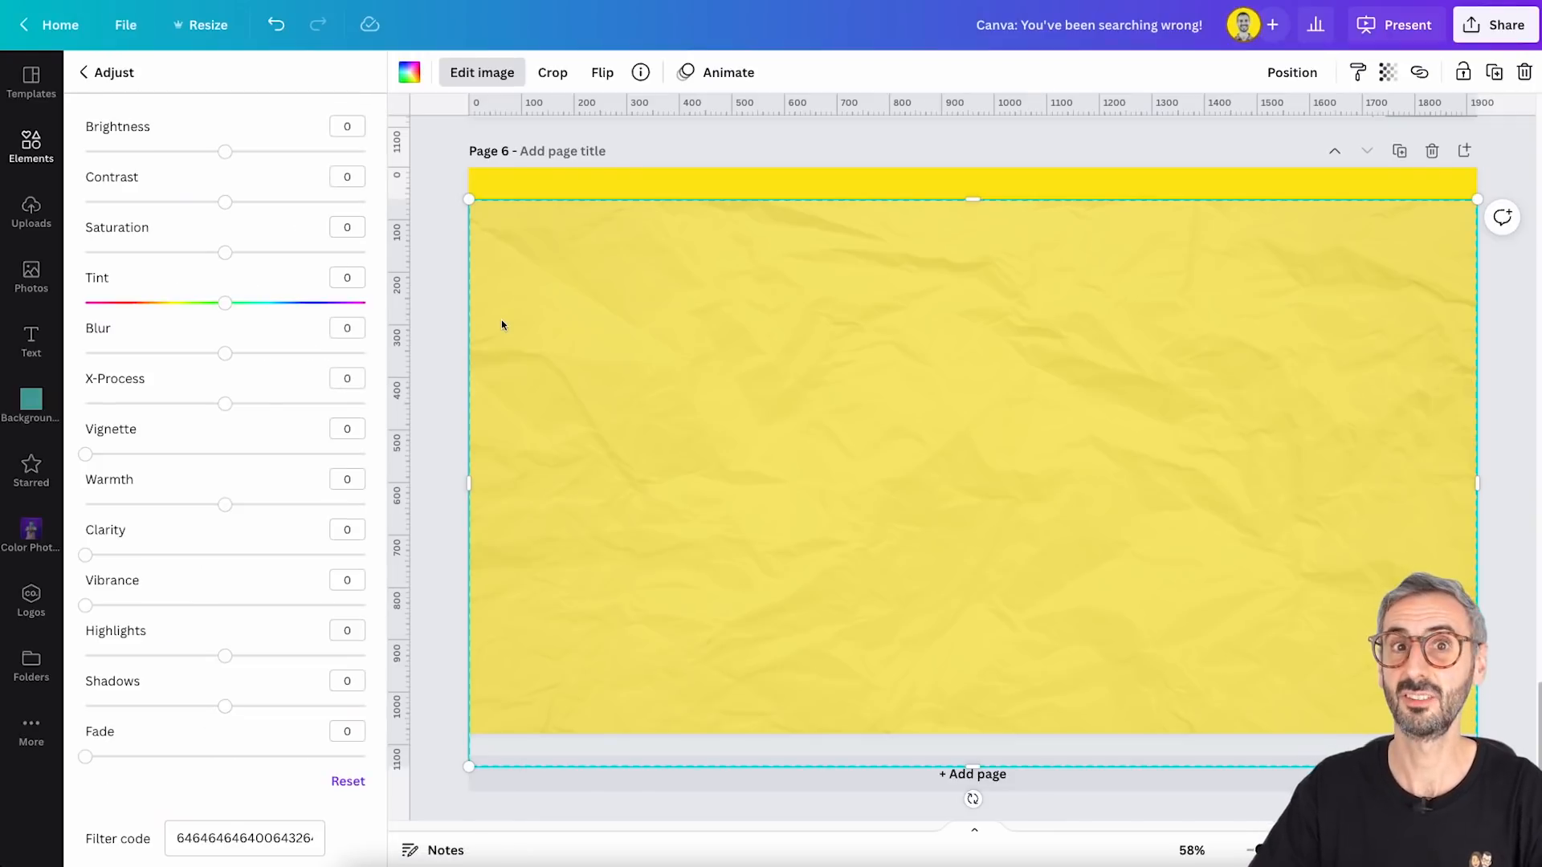
pyautogui.moveTo(225, 153); pyautogui.dragTo(197, 201)
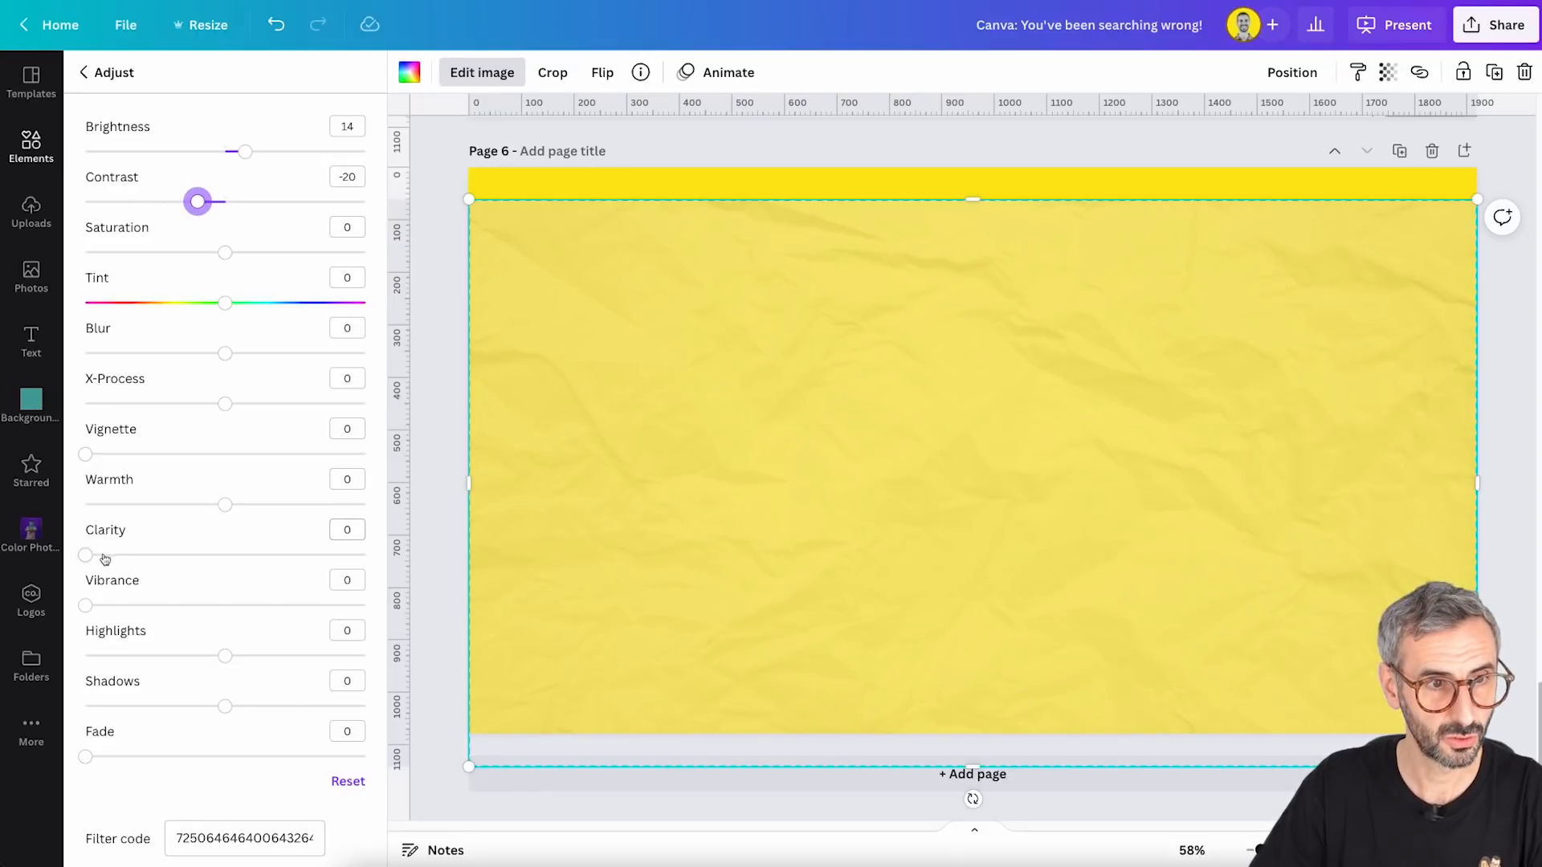
pyautogui.moveTo(232, 656)
pyautogui.mouseDown()
pyautogui.moveTo(196, 654)
pyautogui.moveTo(248, 654)
pyautogui.moveTo(225, 656)
pyautogui.mouseUp()
pyautogui.moveTo(223, 708); pyautogui.dragTo(172, 705)
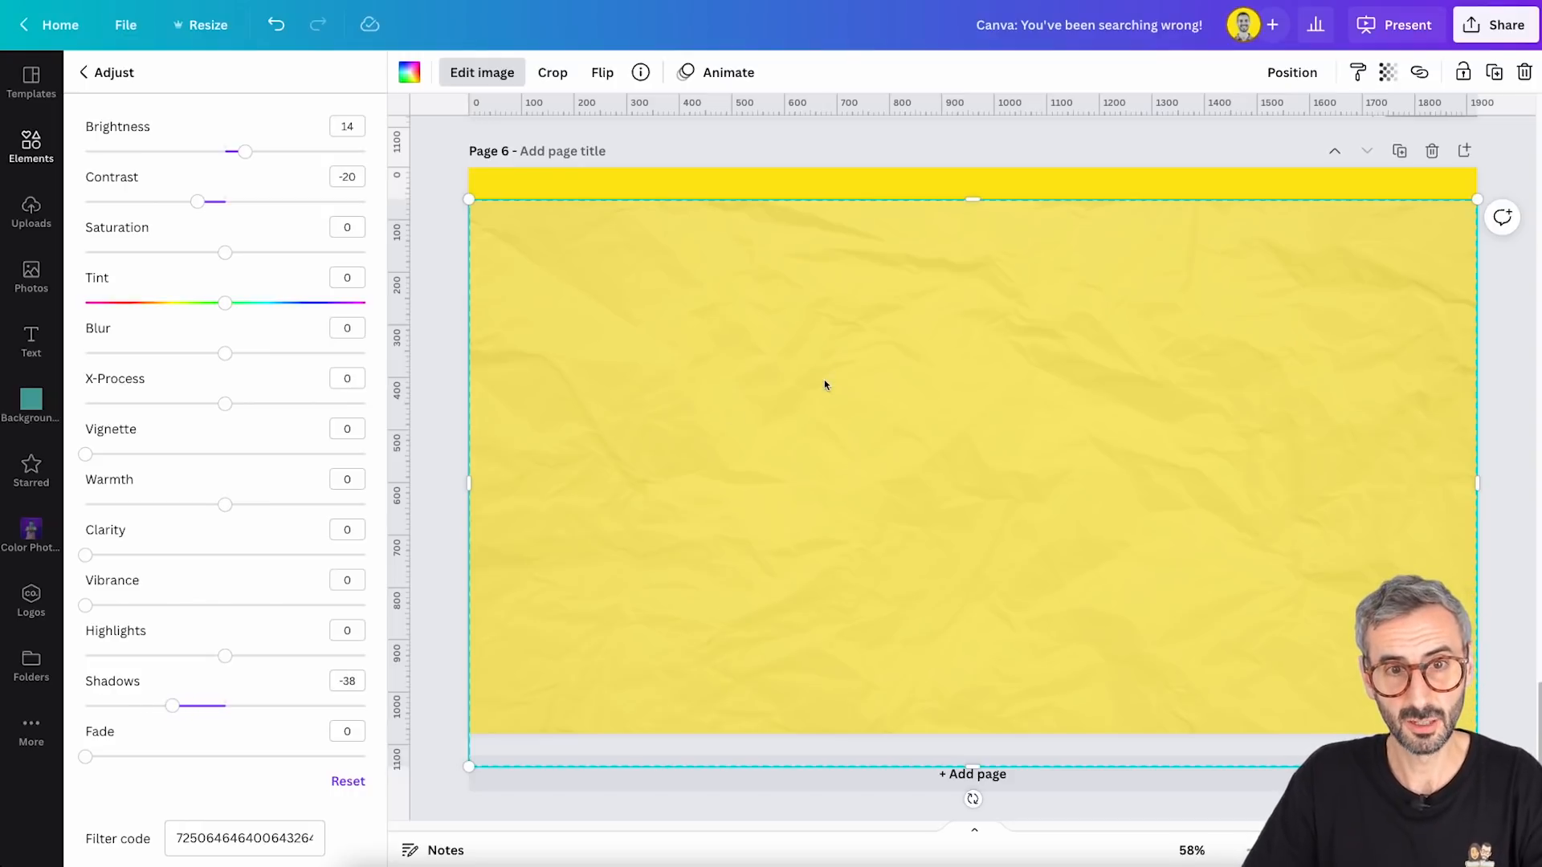
# Set the paper texture's transparency to 35
pyautogui.click(1388, 72)
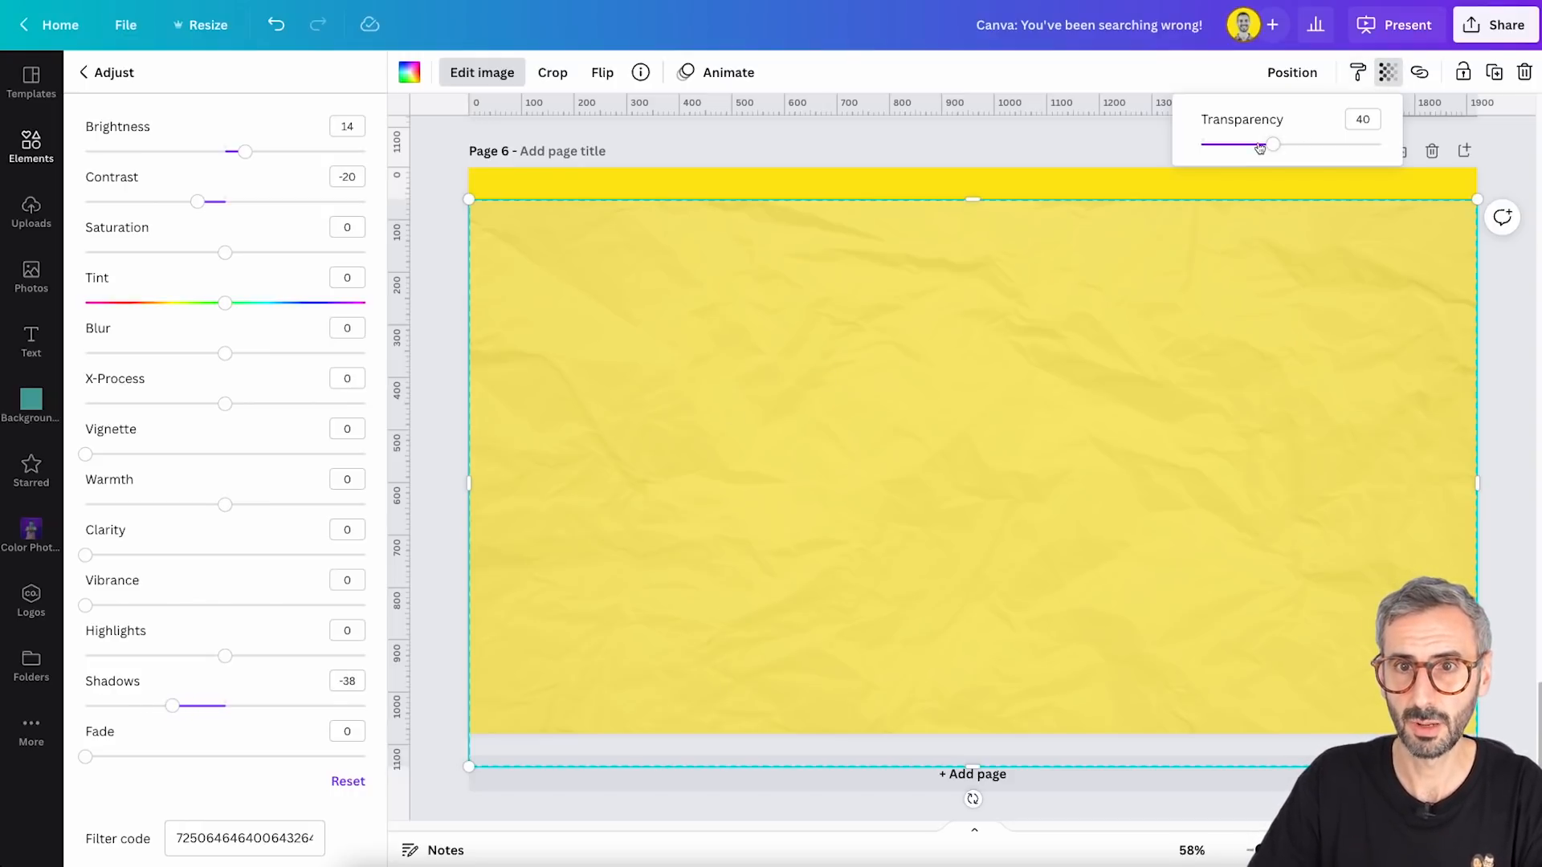
pyautogui.moveTo(1277, 147)
pyautogui.mouseDown()
pyautogui.moveTo(1318, 145)
pyautogui.moveTo(1264, 145)
pyautogui.mouseUp()
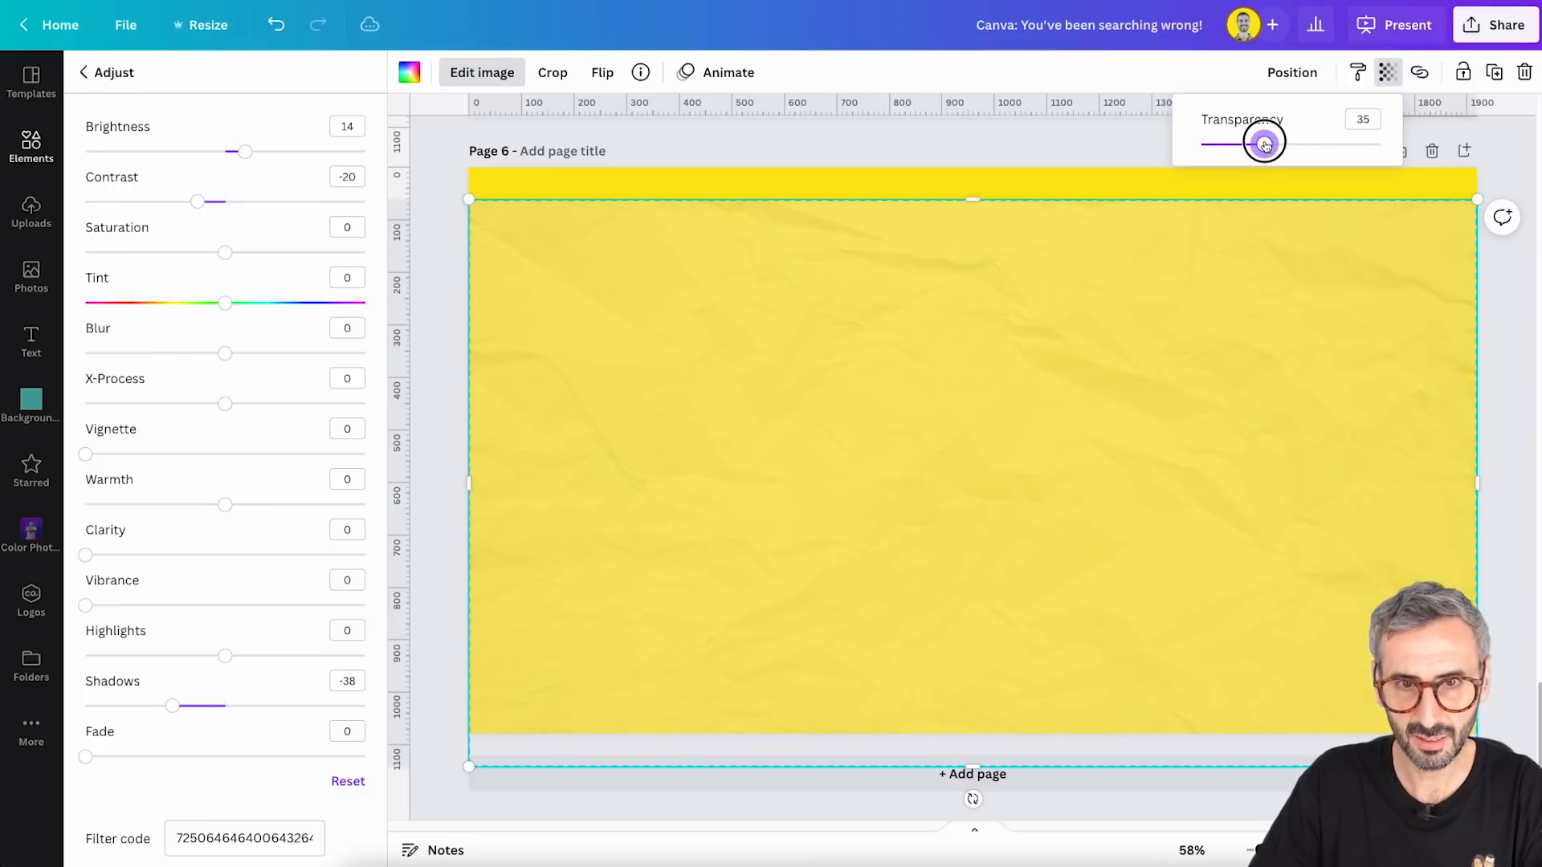
pyautogui.click(1060, 174)
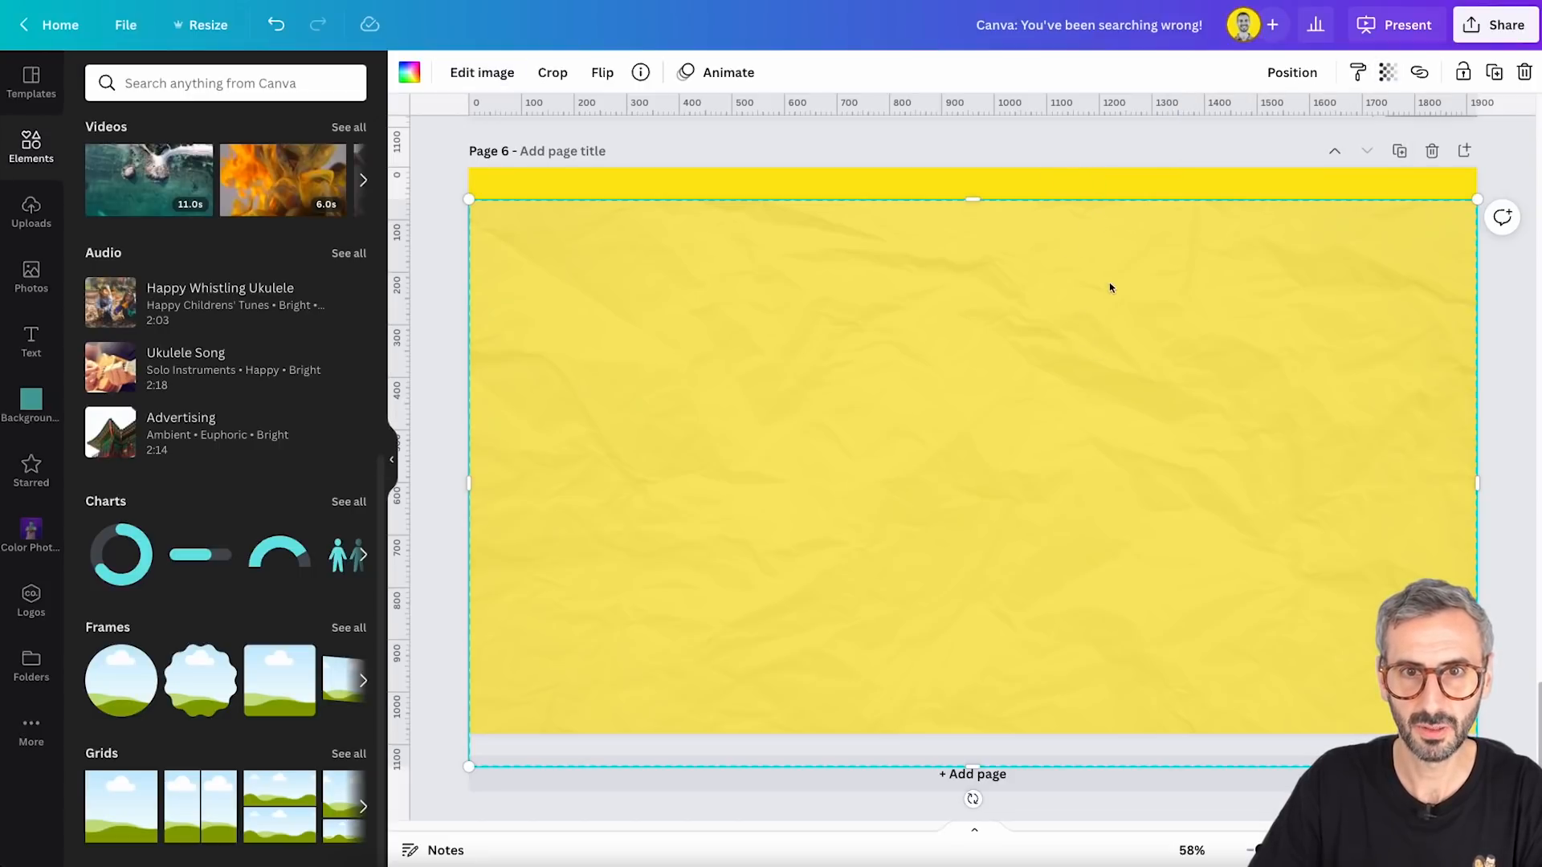
# Set the paper photo's brightness to 6 and its saturation to 51
pyautogui.click(492, 73)
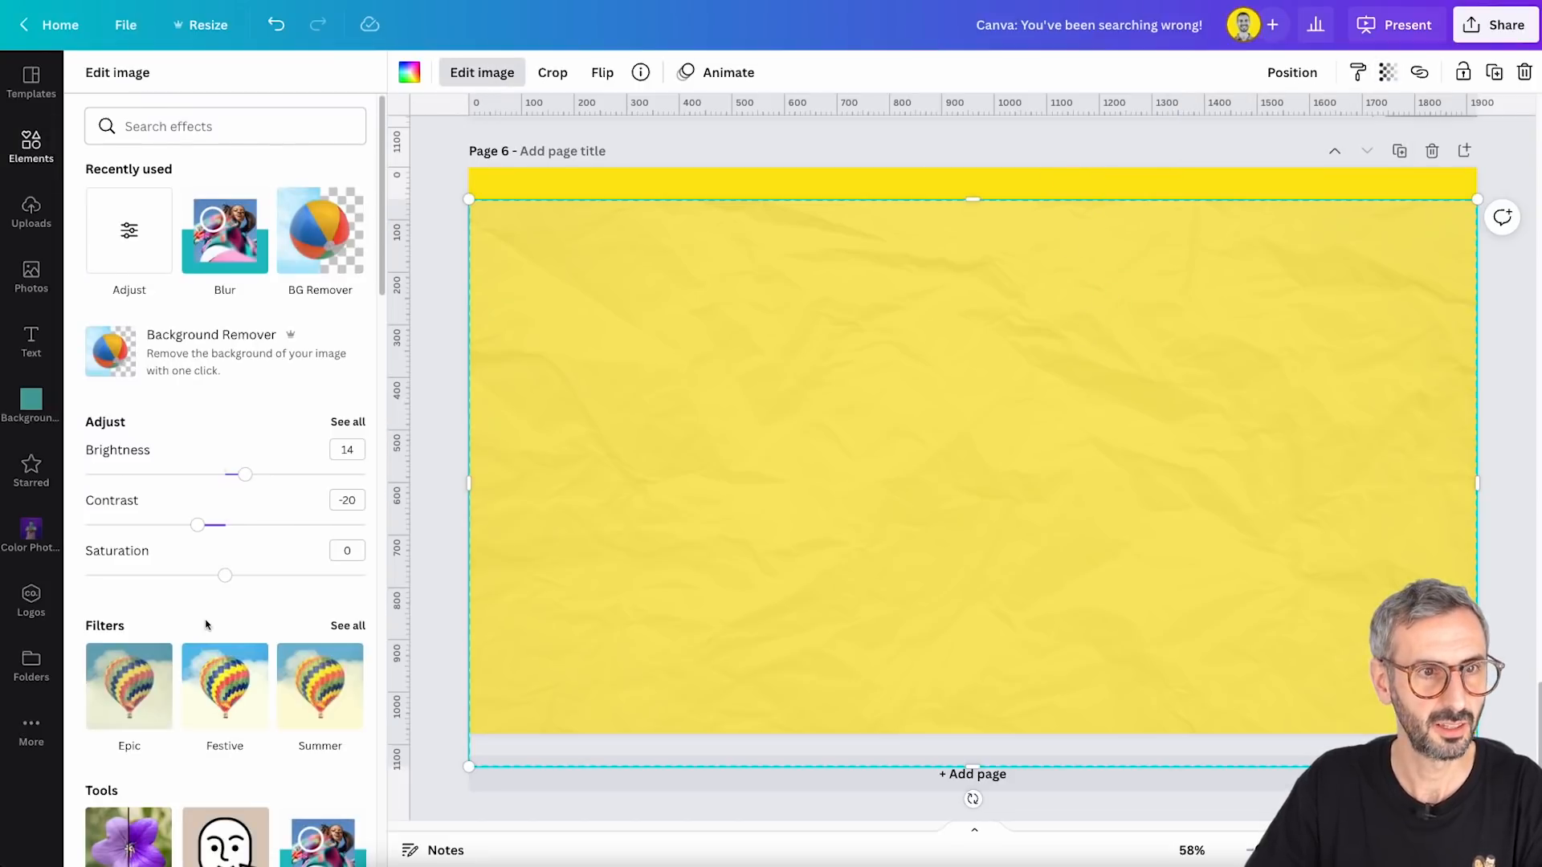
pyautogui.scroll(-1, 341, 411)
pyautogui.click(348, 403)
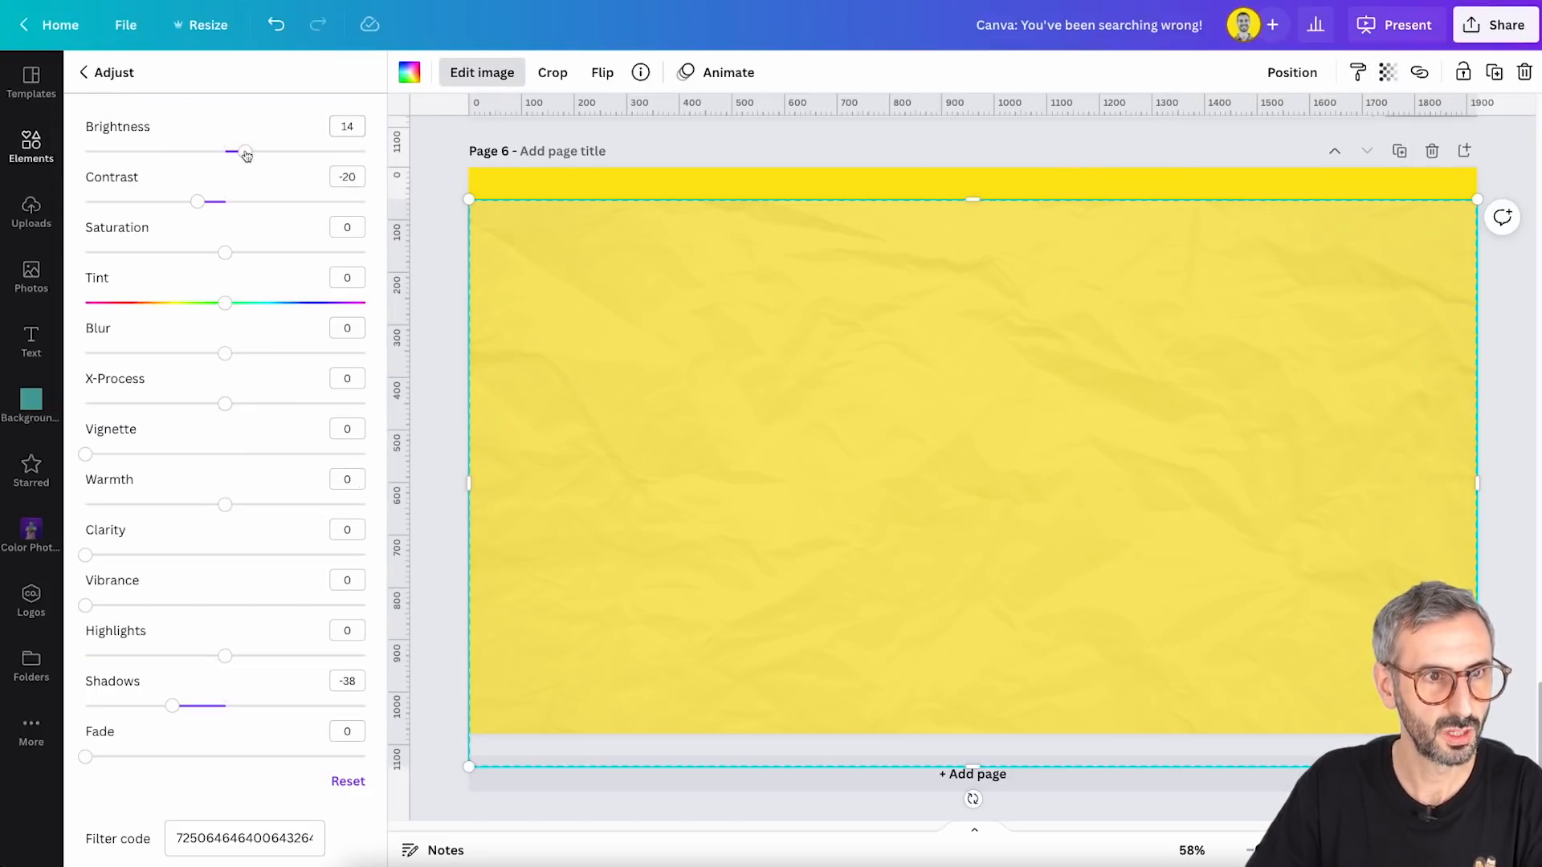
pyautogui.moveTo(244, 151); pyautogui.dragTo(233, 151)
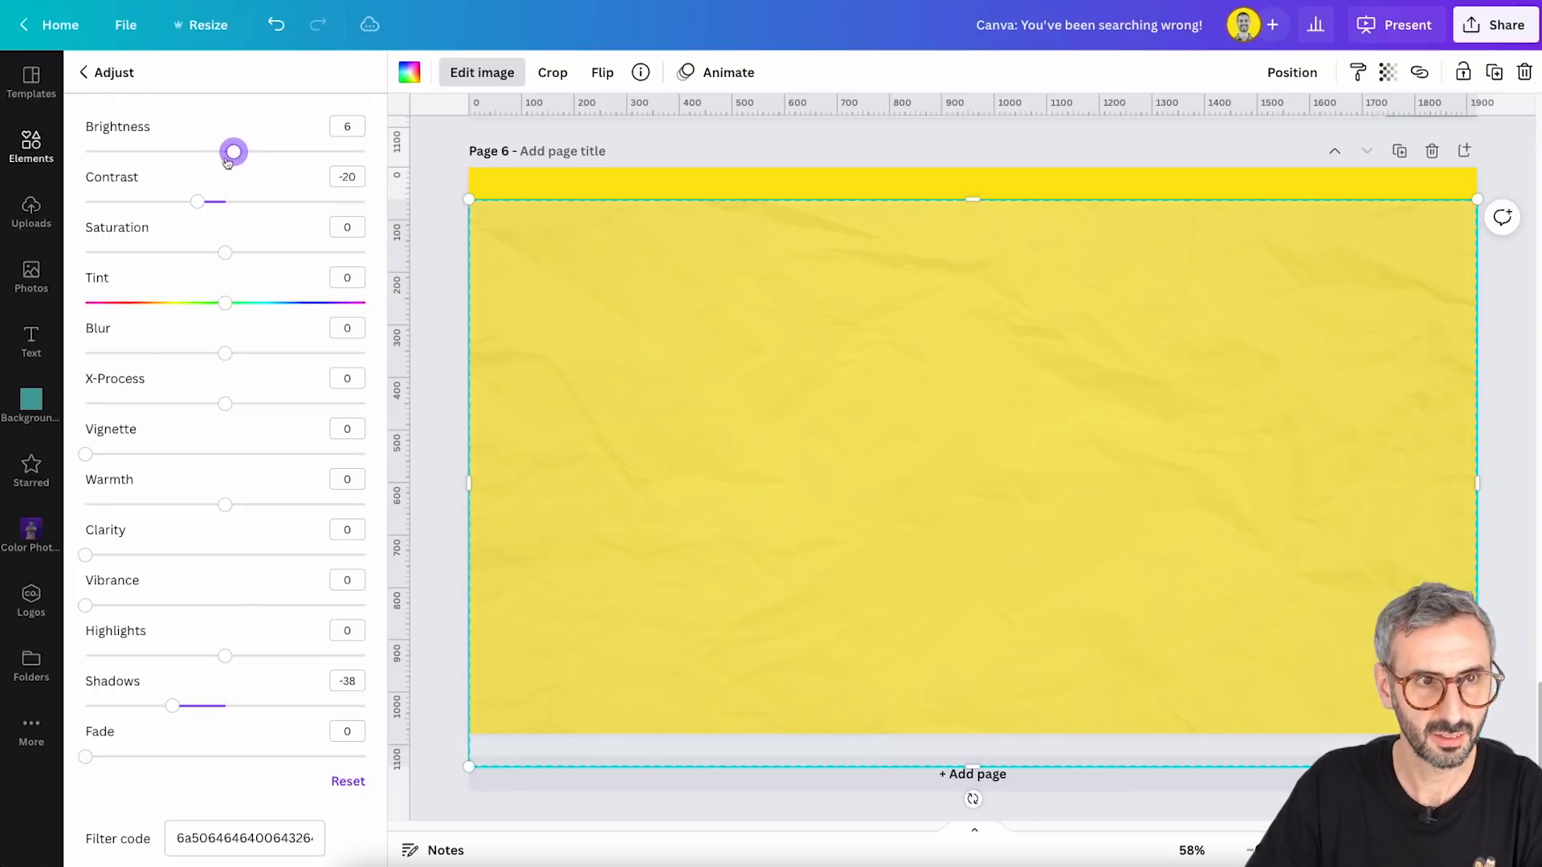
pyautogui.moveTo(225, 253); pyautogui.dragTo(297, 252)
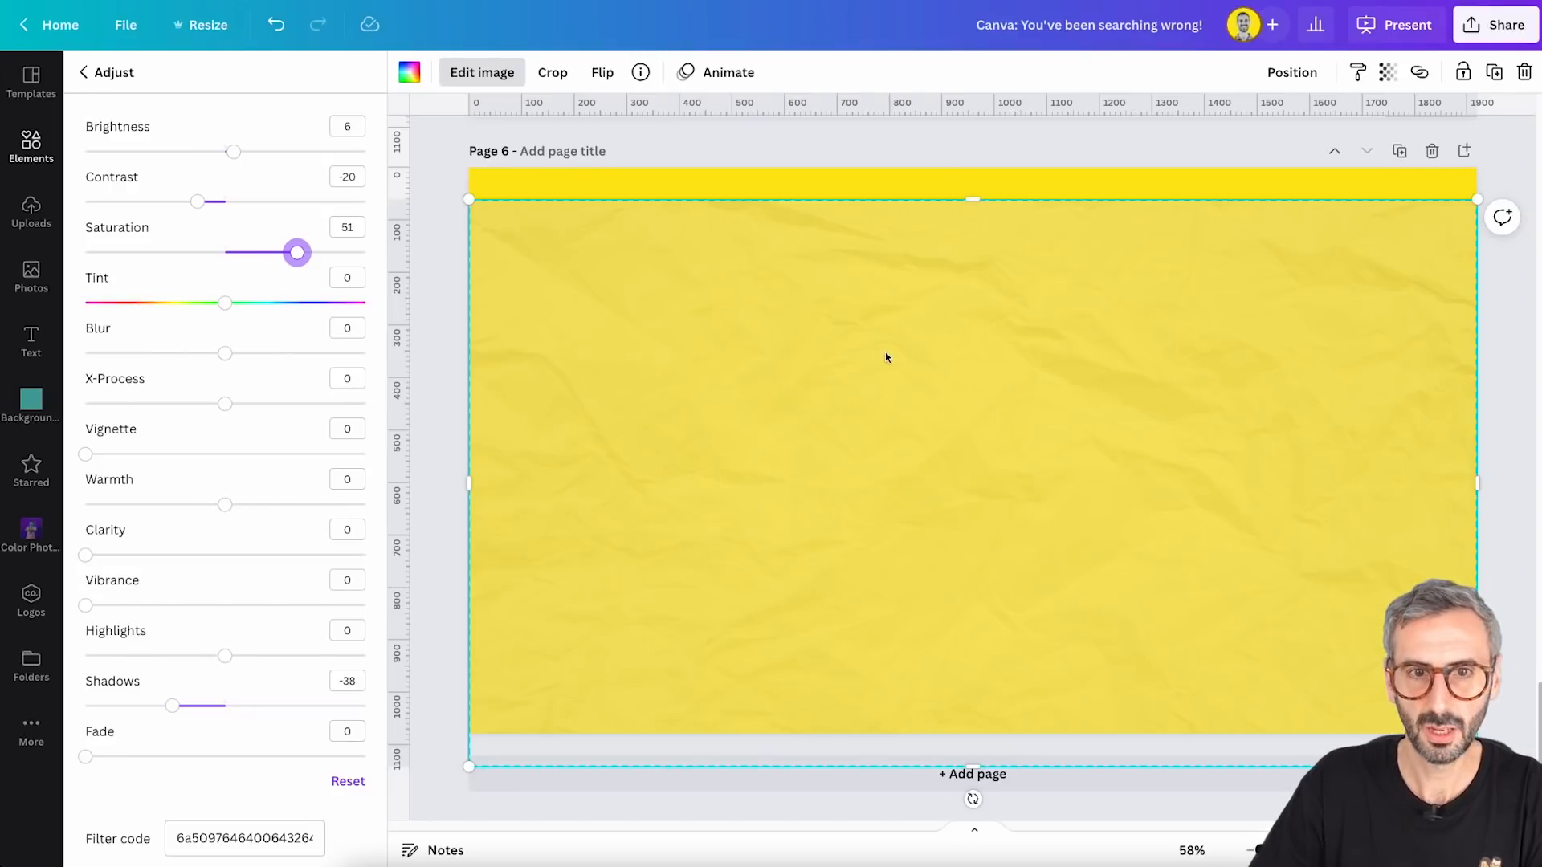
# Move the paper grid up to cover the whole page, shifting it down once to compare it with the plain yellow
pyautogui.moveTo(886, 356); pyautogui.dragTo(890, 325)
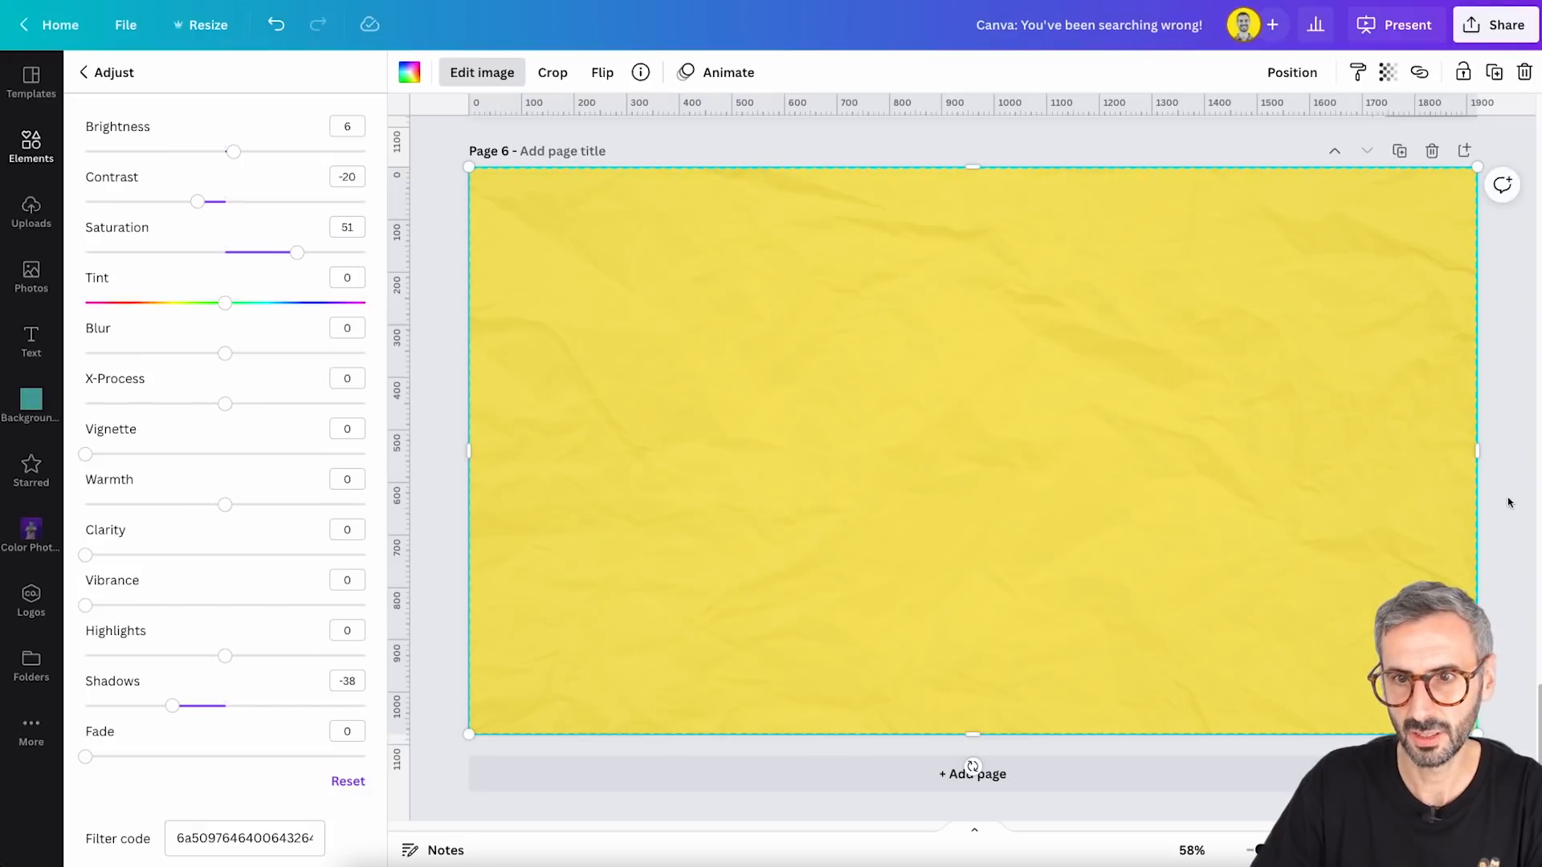
pyautogui.click(1507, 499)
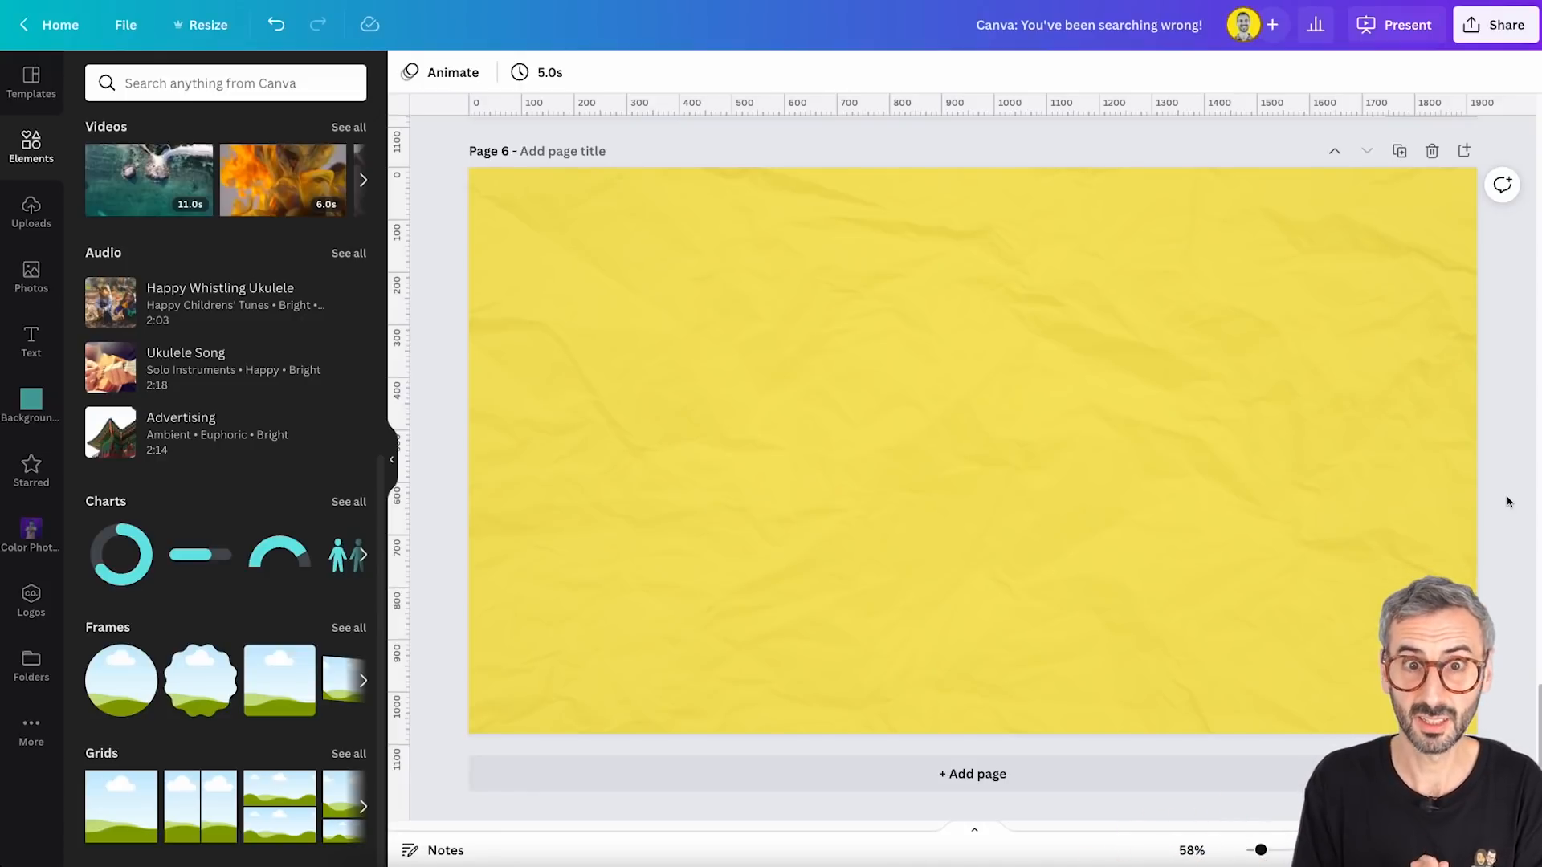
pyautogui.moveTo(1101, 399)
pyautogui.mouseDown()
pyautogui.moveTo(1146, 430)
pyautogui.moveTo(1070, 384)
pyautogui.moveTo(1096, 410)
pyautogui.mouseUp()
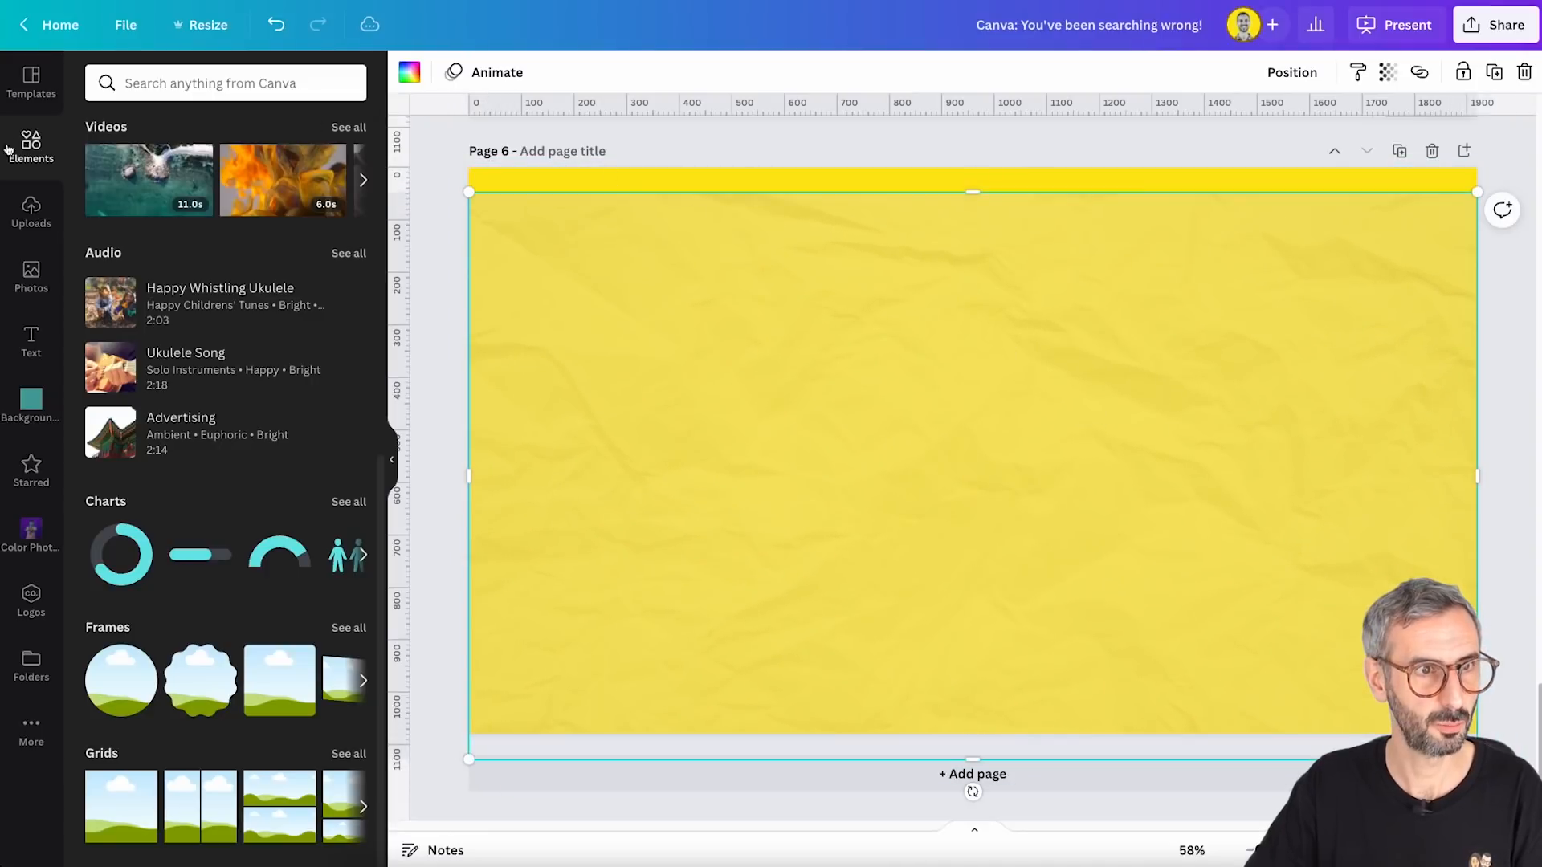
pyautogui.moveTo(735, 373); pyautogui.dragTo(729, 334)
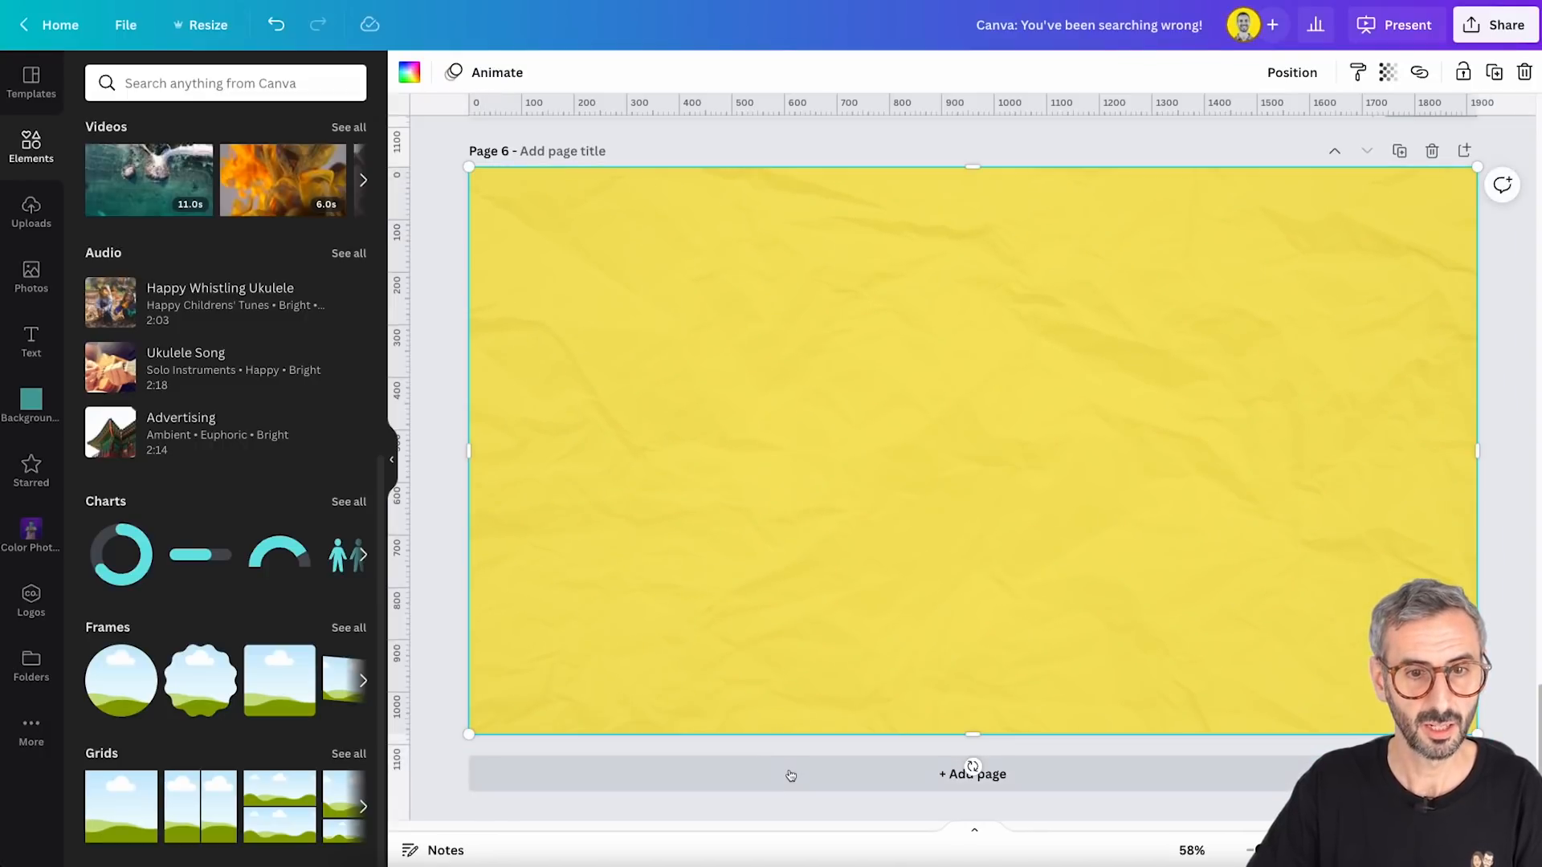
# Add a blank page and fill it with a single-cell photo grid
pyautogui.click(789, 773)
pyautogui.press('Delete')
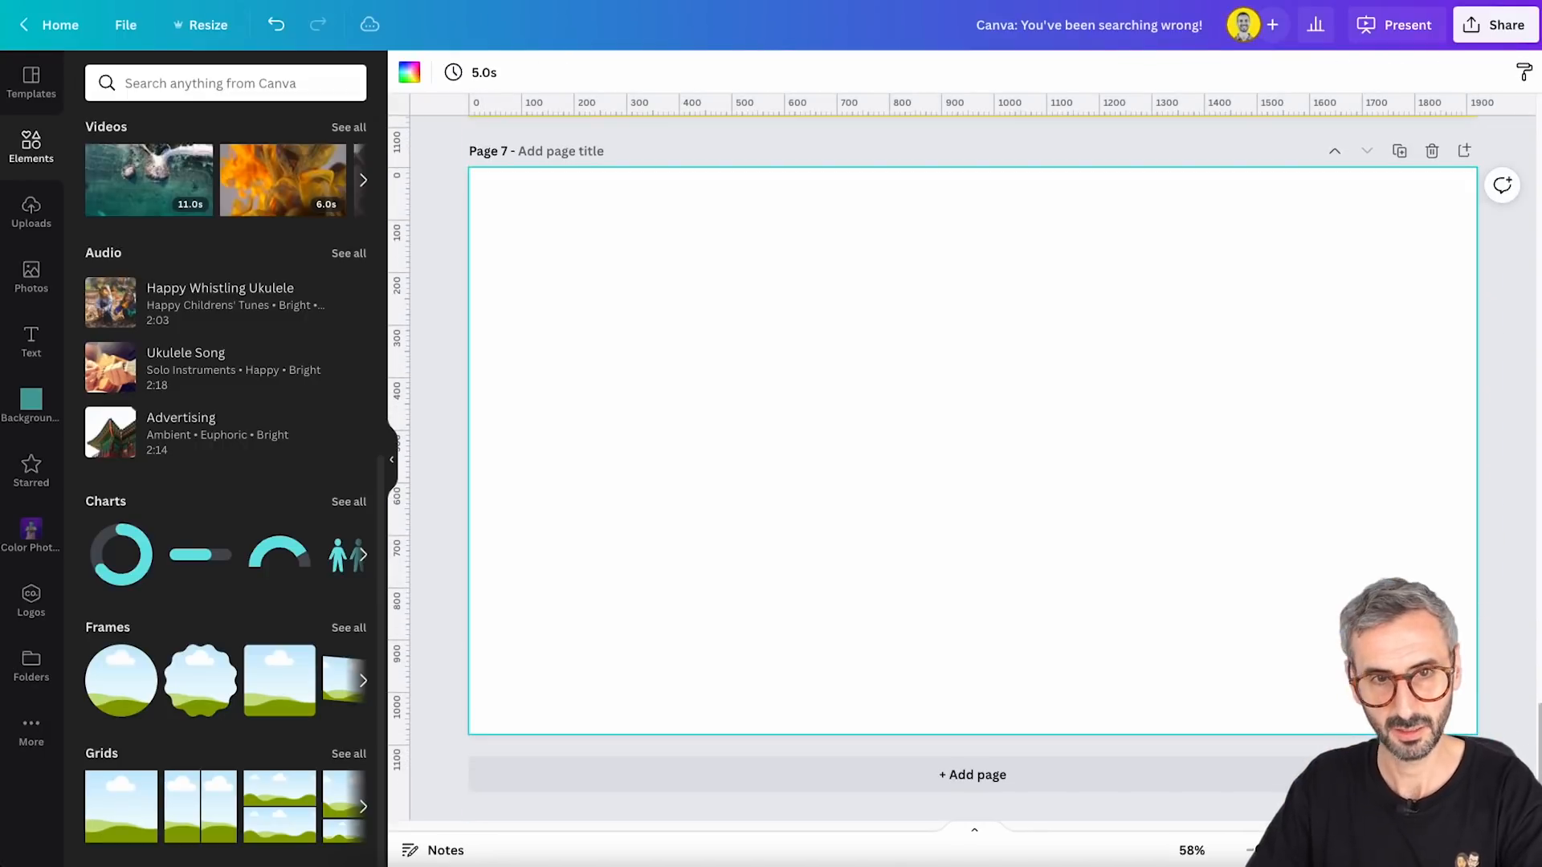
pyautogui.click(92, 816)
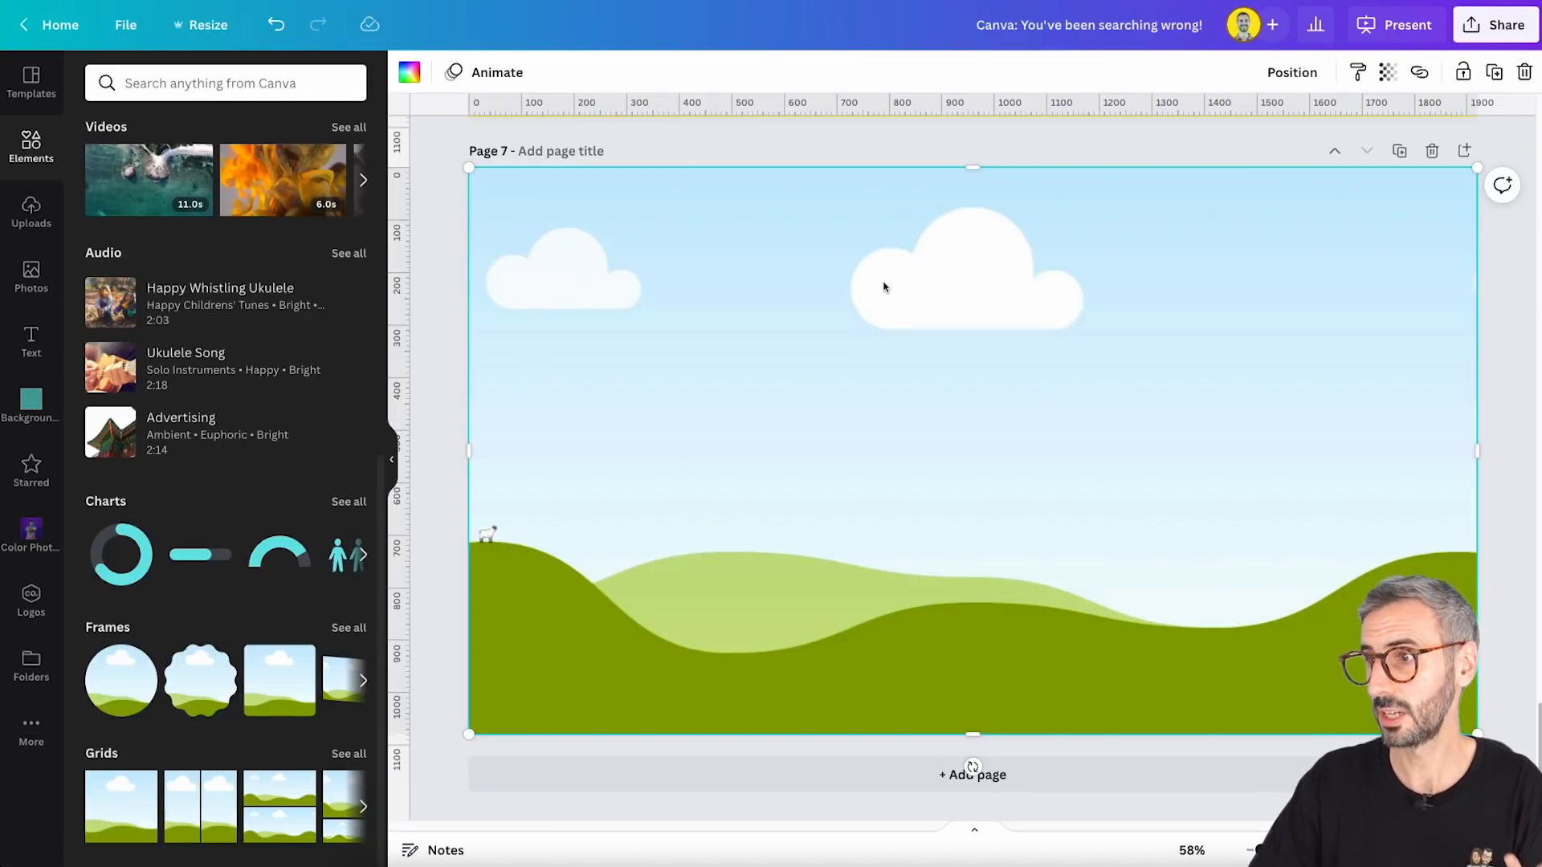
# Search the elements library for "holographic", limit the results to photos and browse the textures
pyautogui.click(297, 90)
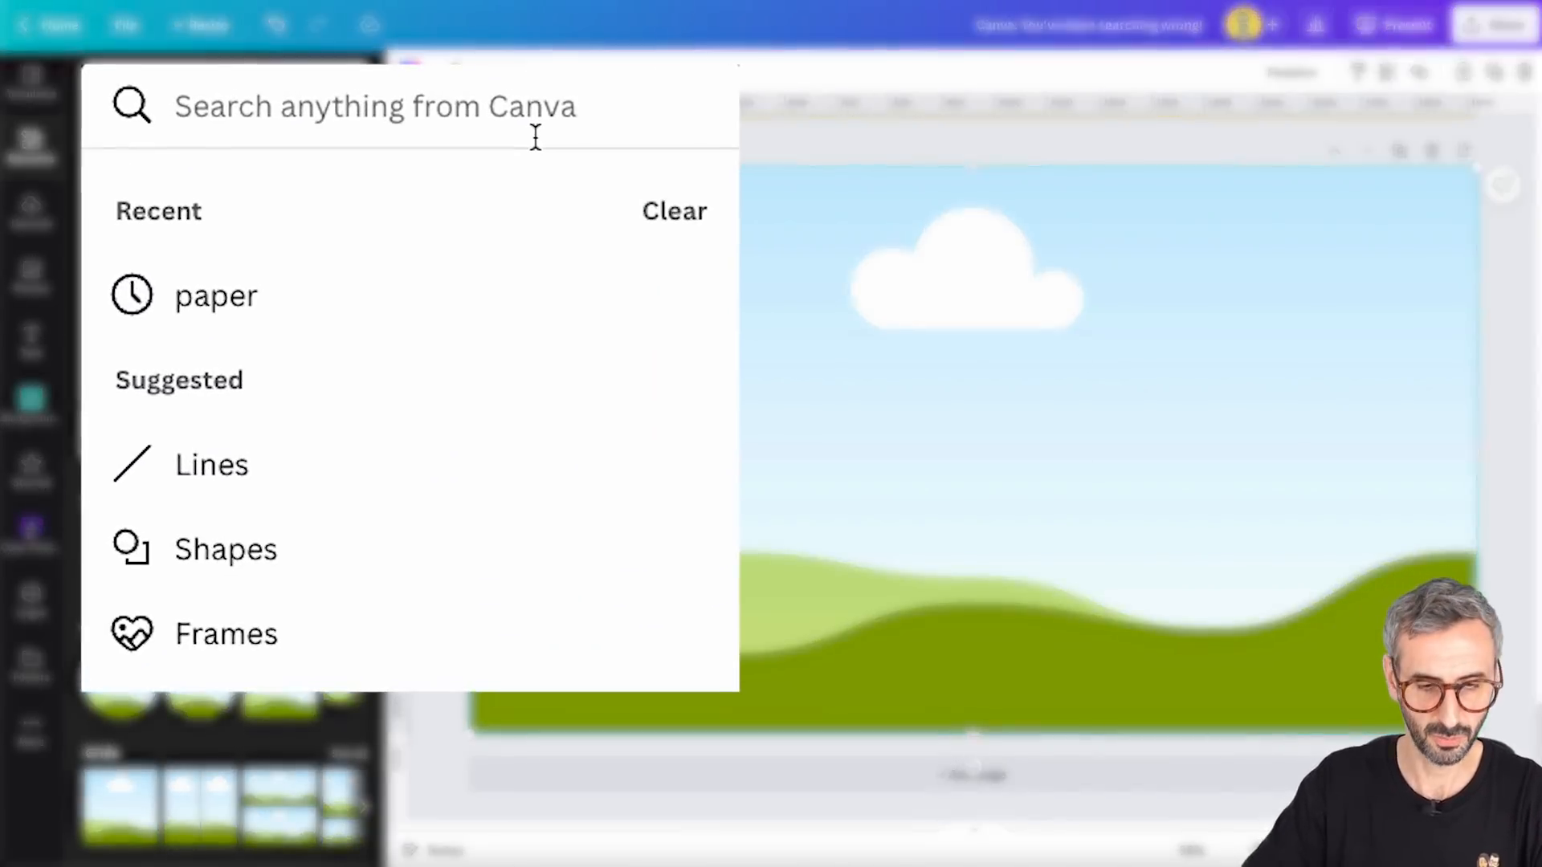
pyautogui.write('holographic')
pyautogui.press('Return')
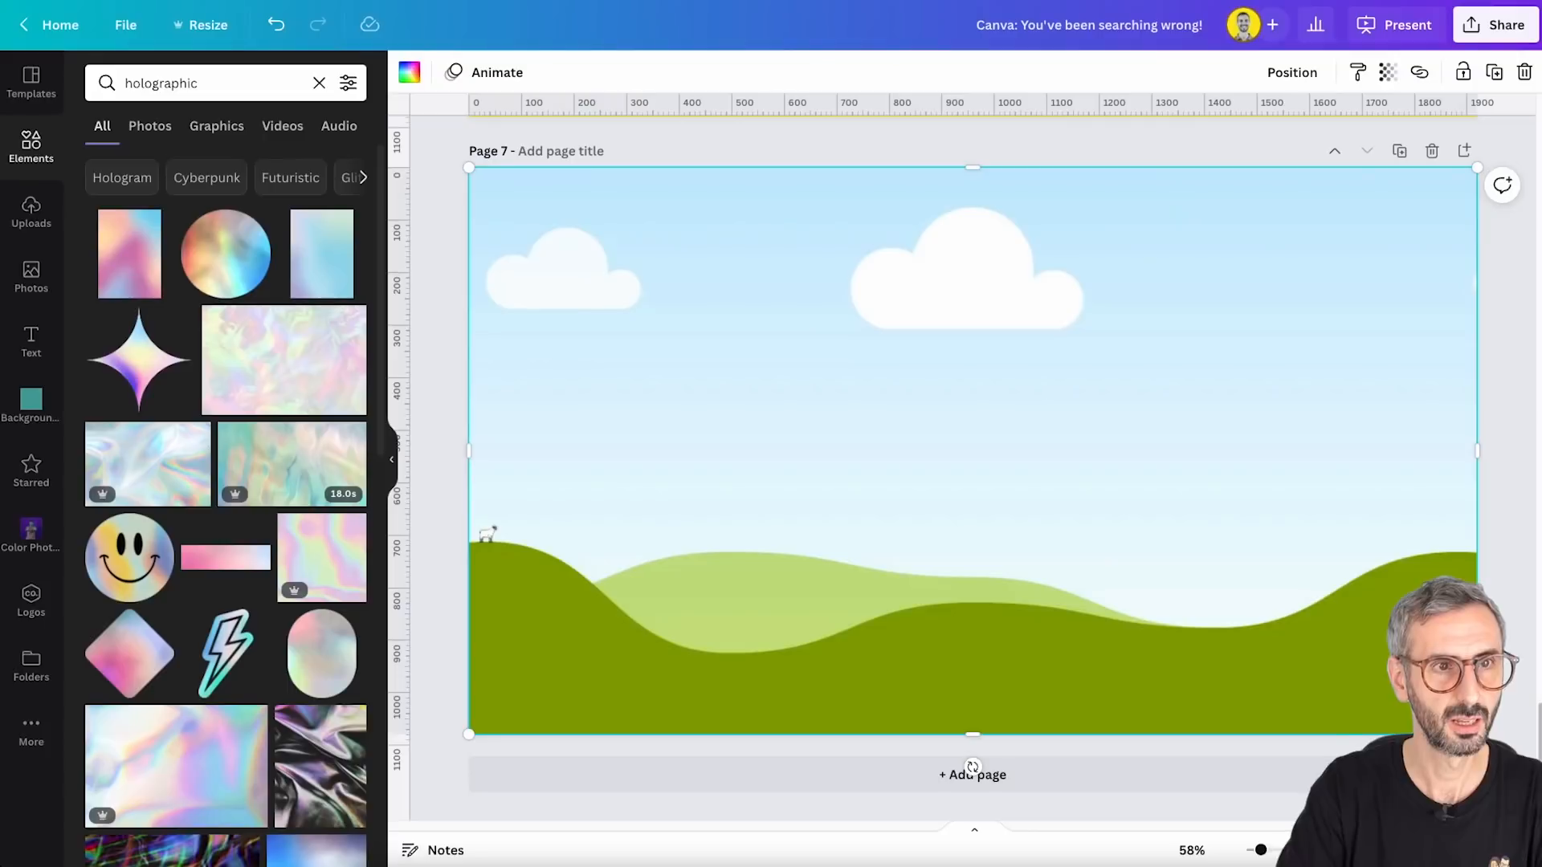
pyautogui.click(146, 129)
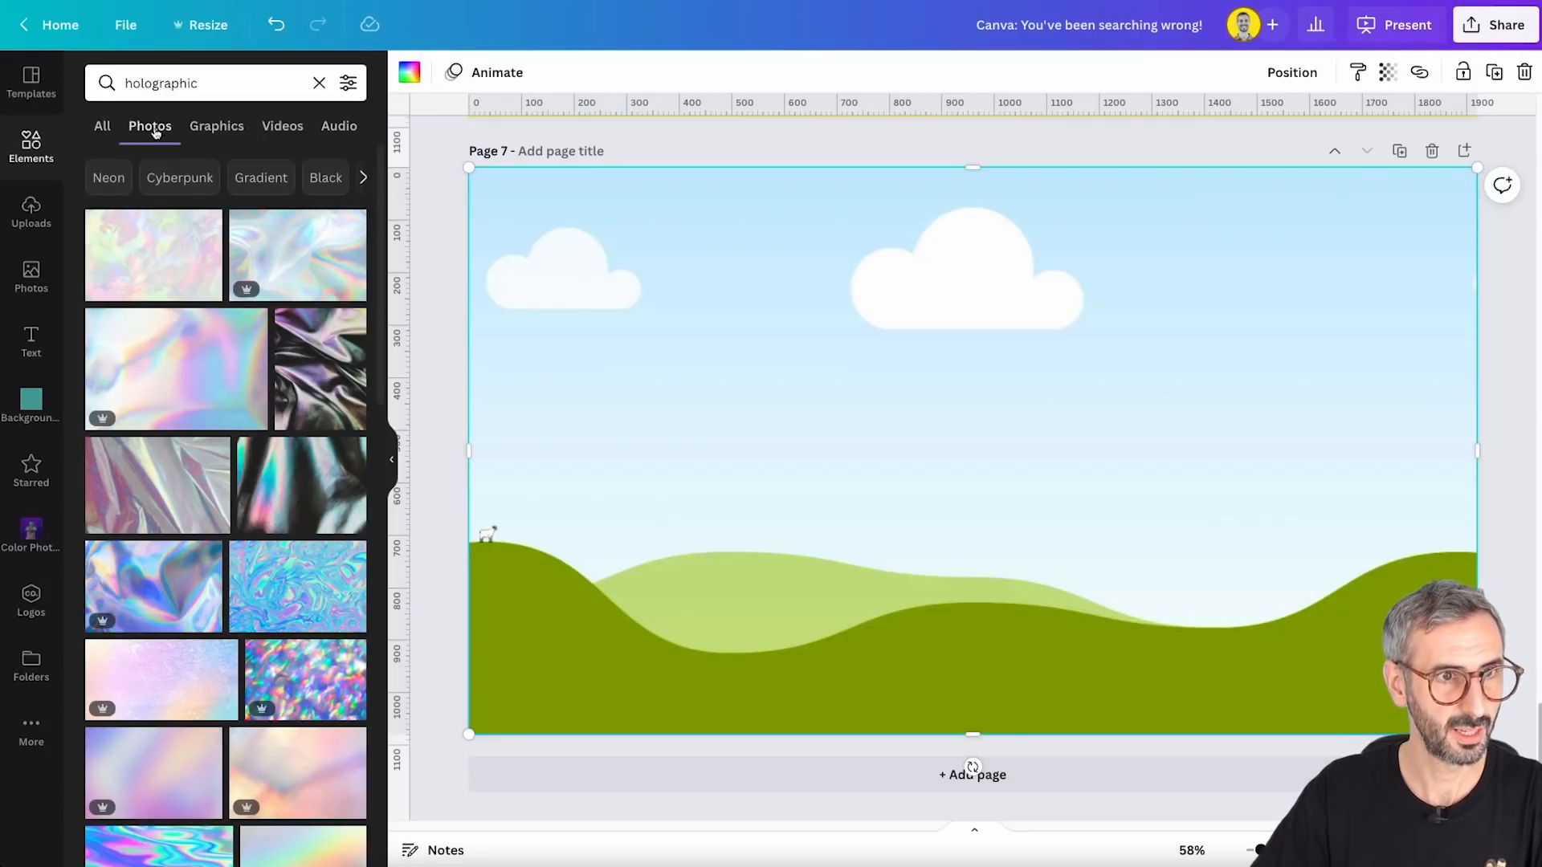
pyautogui.scroll(-5, 251, 391)
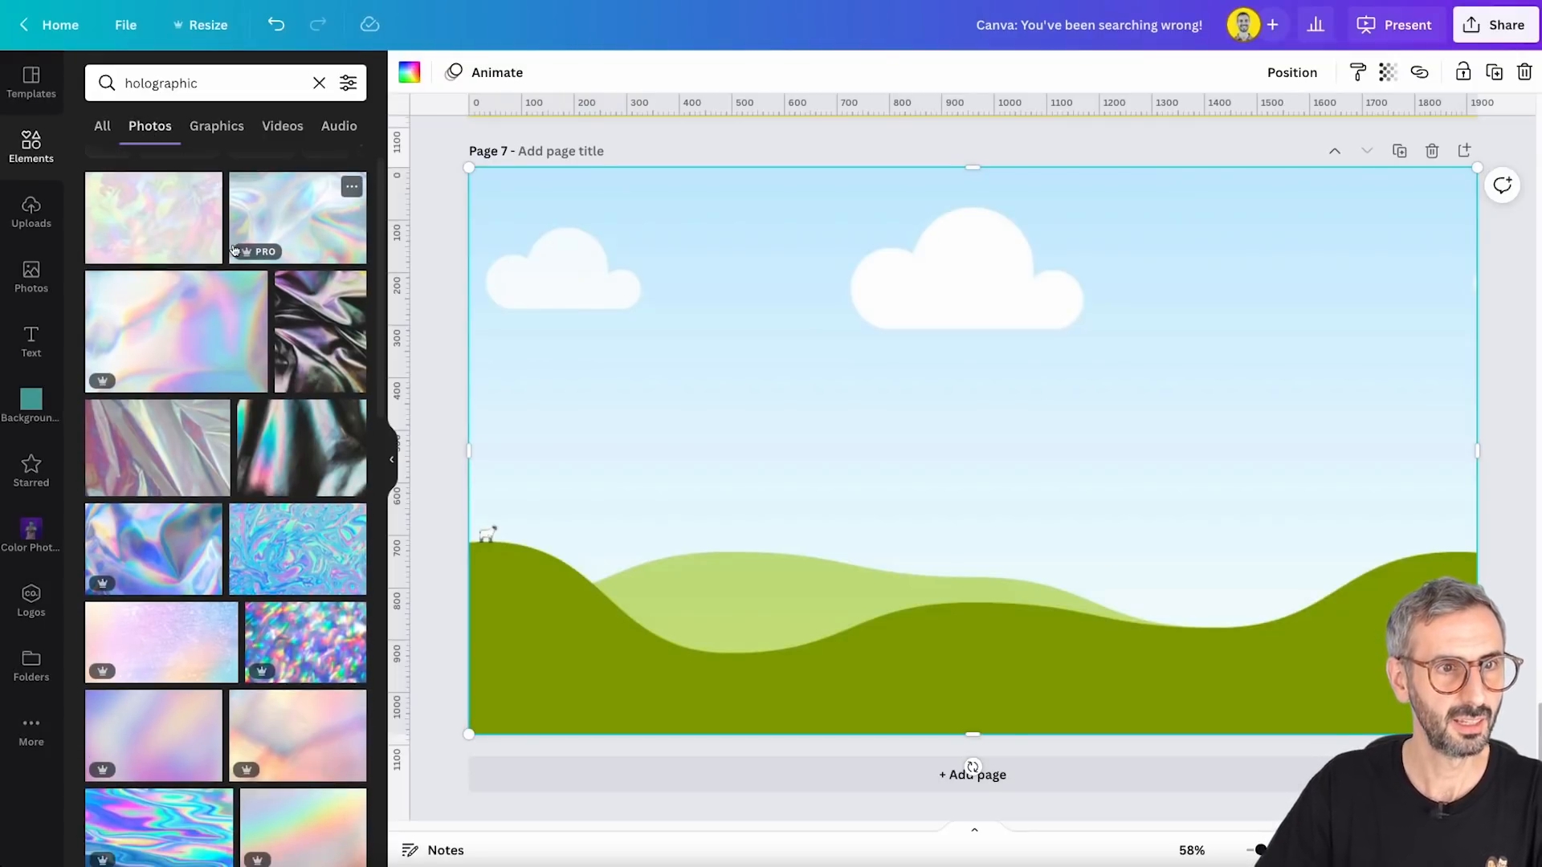
pyautogui.scroll(-3, 251, 392)
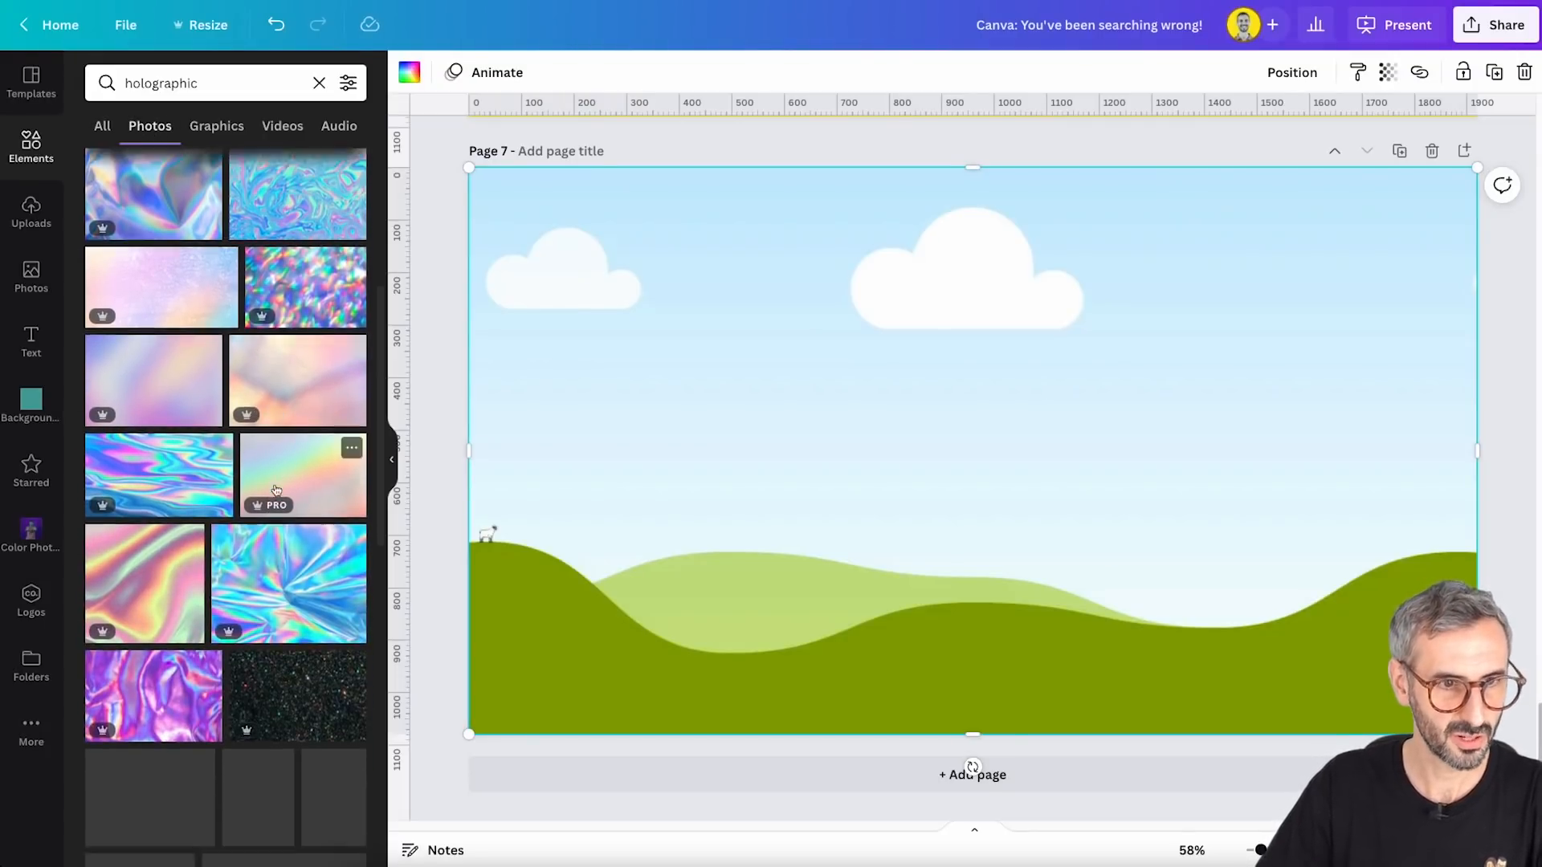
pyautogui.scroll(-3, 297, 552)
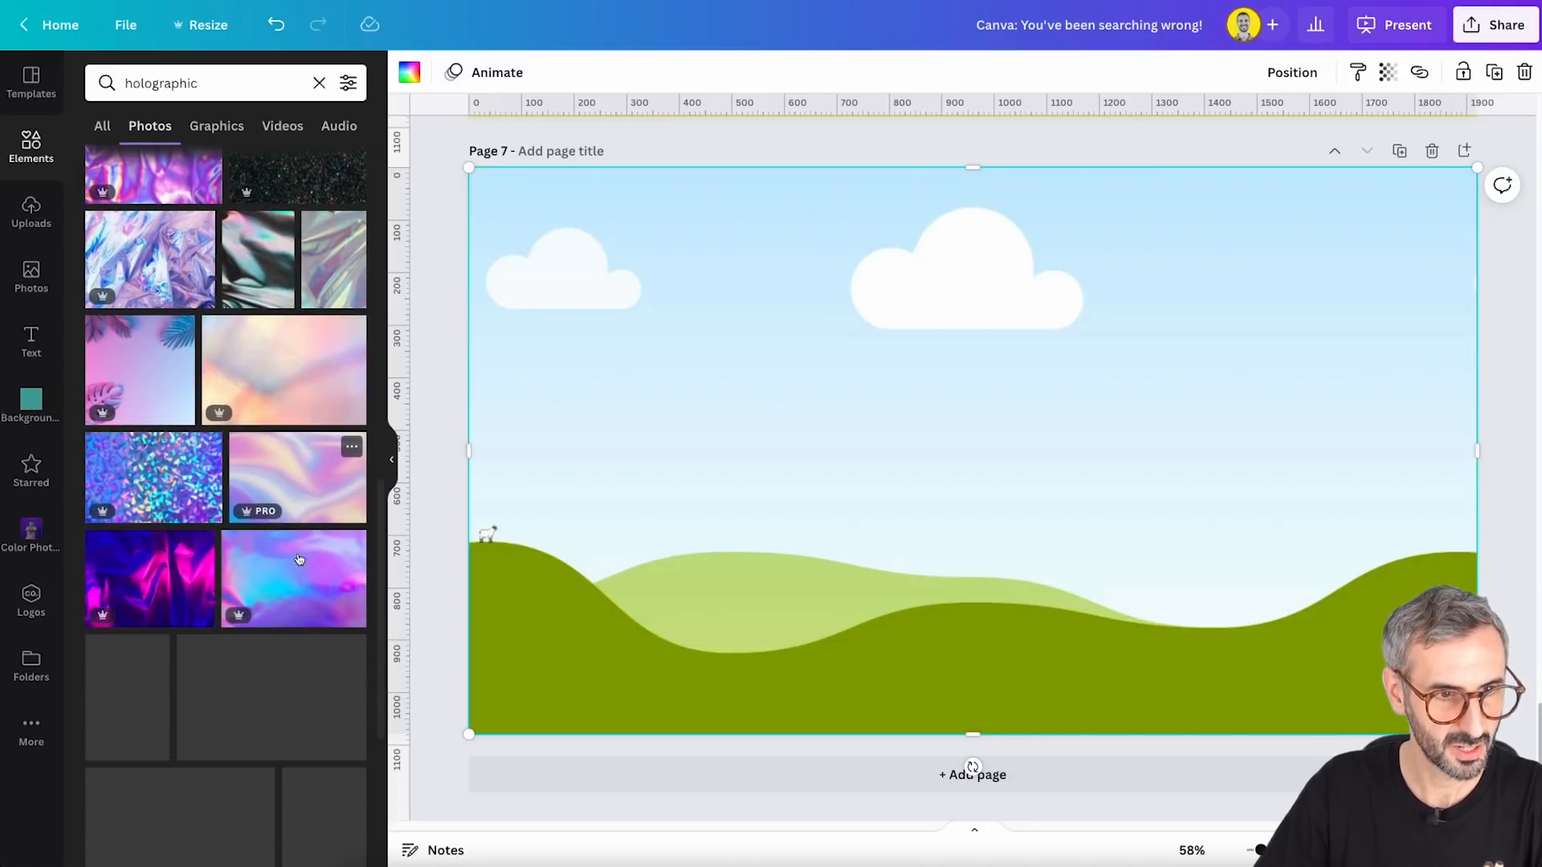
pyautogui.scroll(-5, 271, 598)
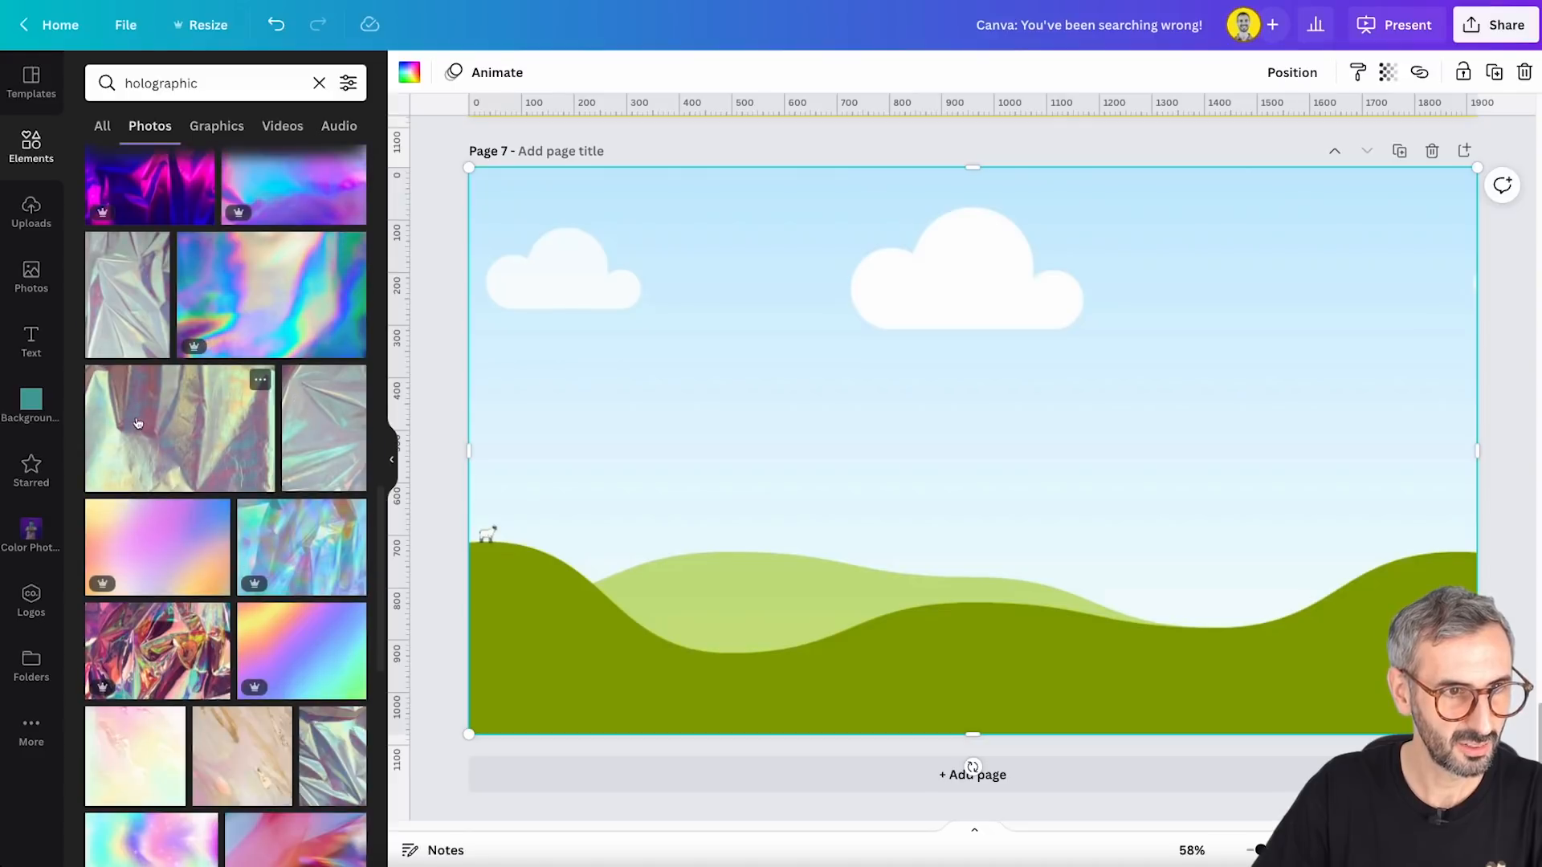
# Place the blue-violet wrinkled holographic foil photo in the grid and shift the grid right to expose a strip of the page
pyautogui.click(304, 547)
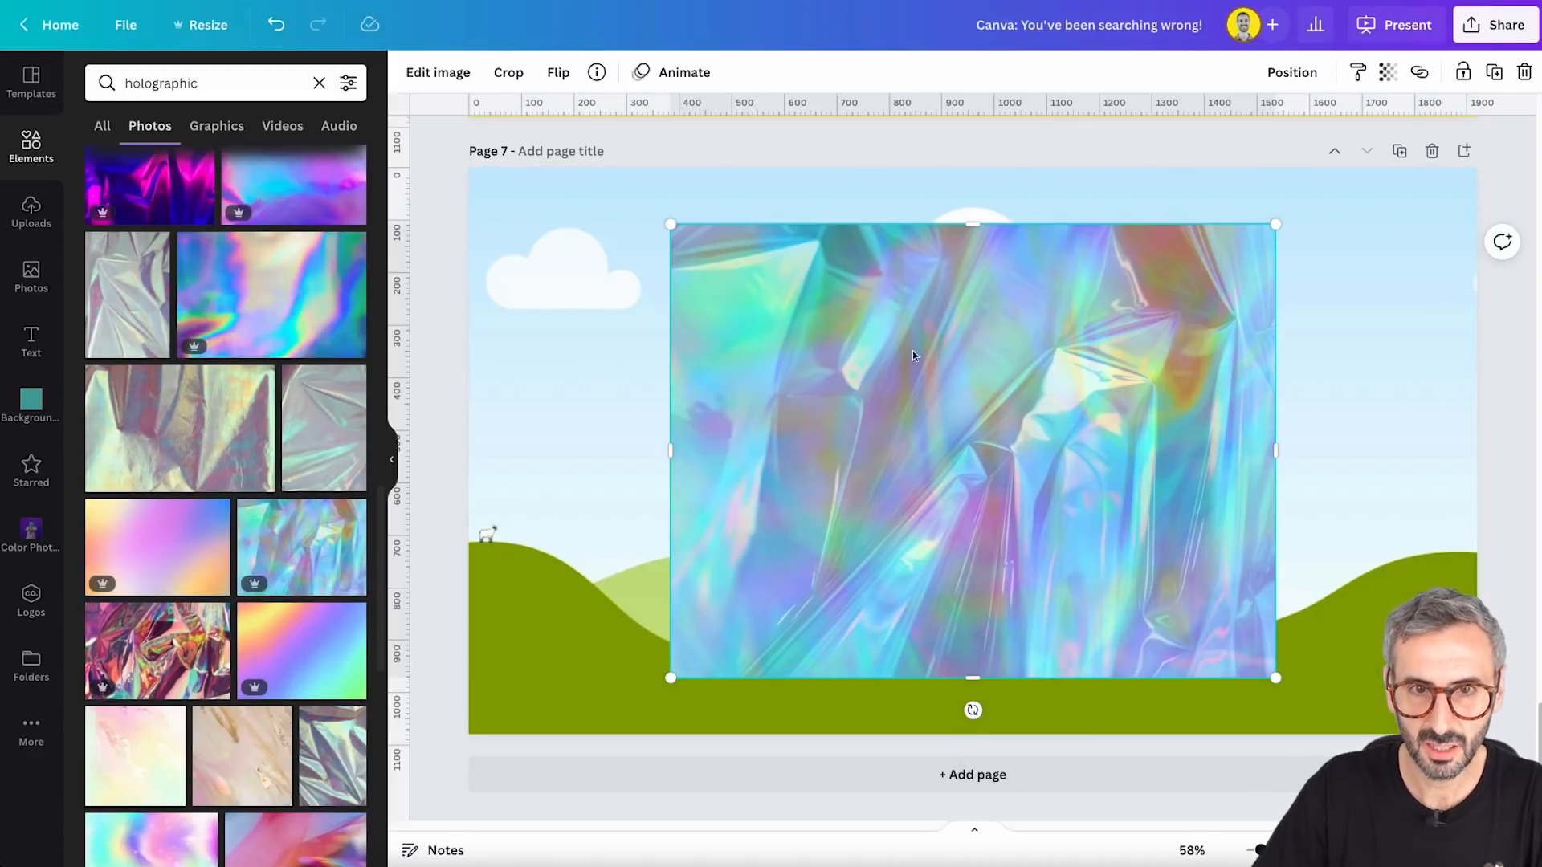
pyautogui.moveTo(1078, 330); pyautogui.dragTo(1259, 454)
pyautogui.click(562, 604)
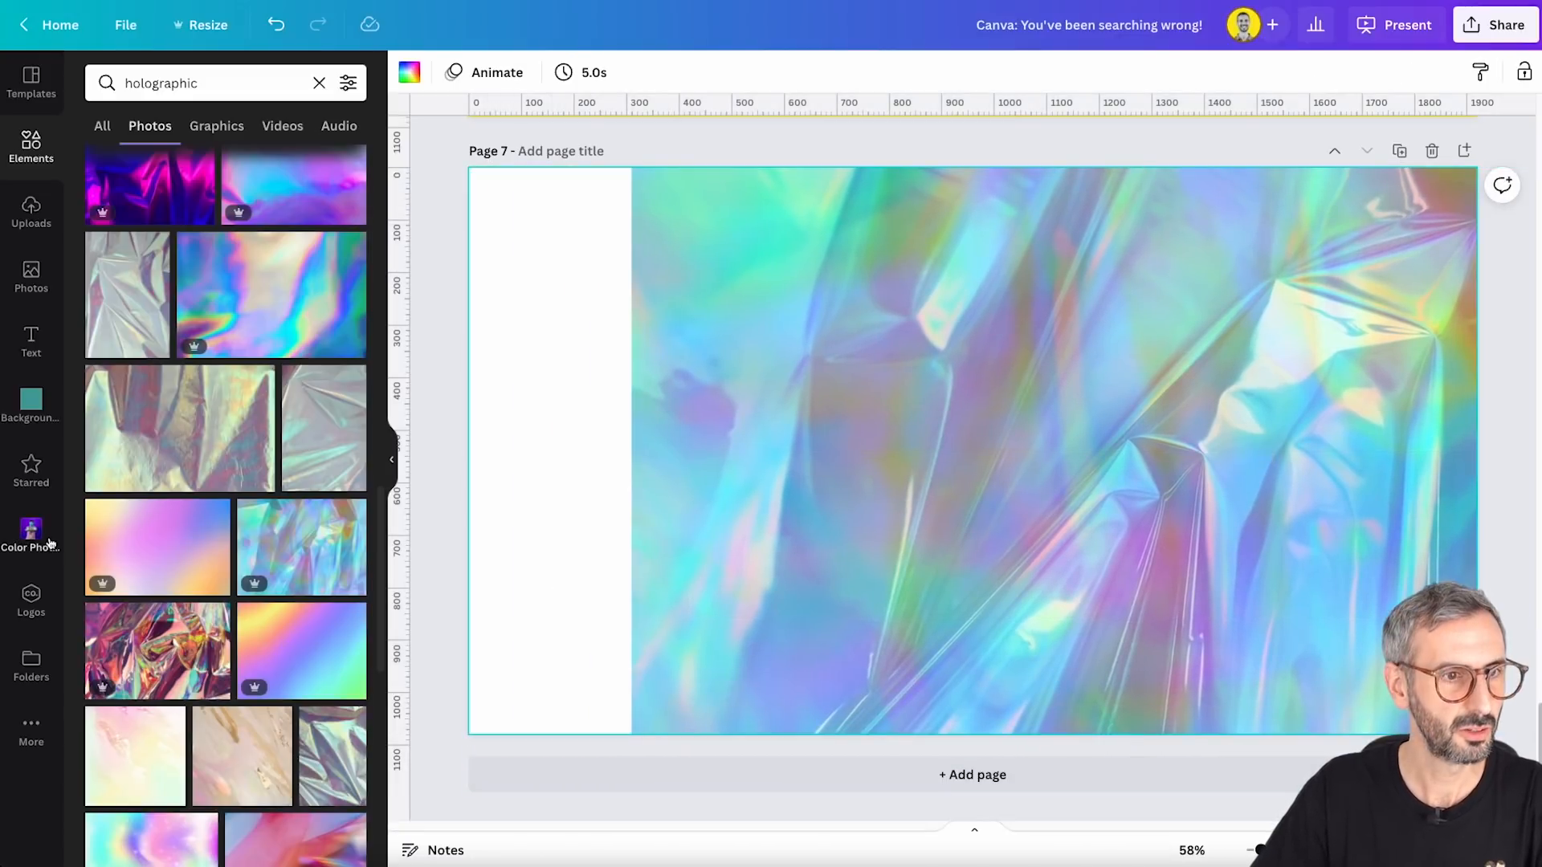
# Add the purple photo of the man in the cow-print shirt from the Color Photos folder and set it as the page background
pyautogui.click(32, 530)
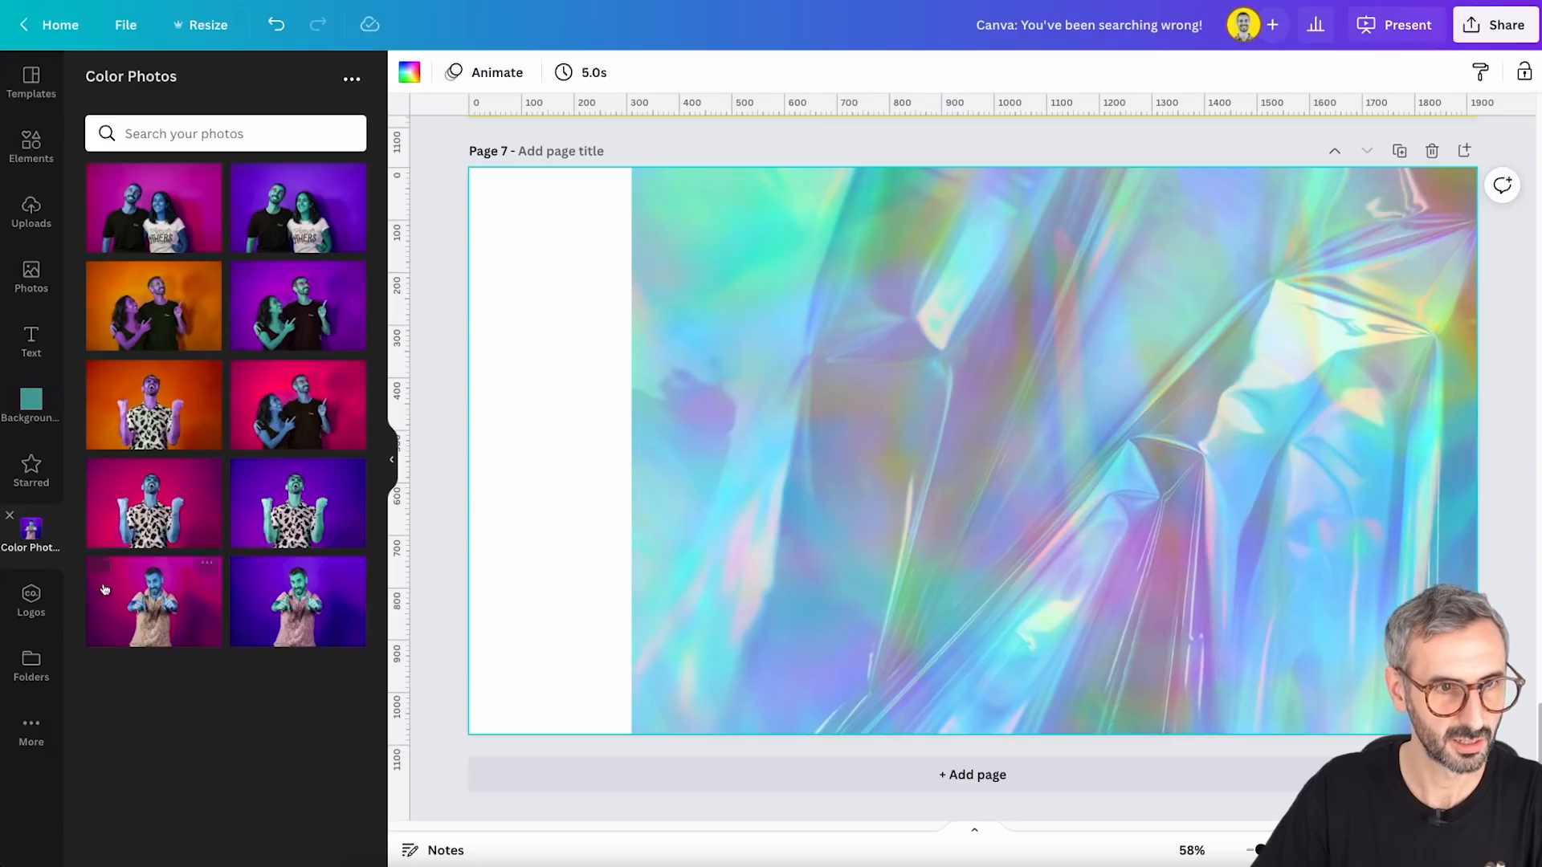
pyautogui.click(302, 515)
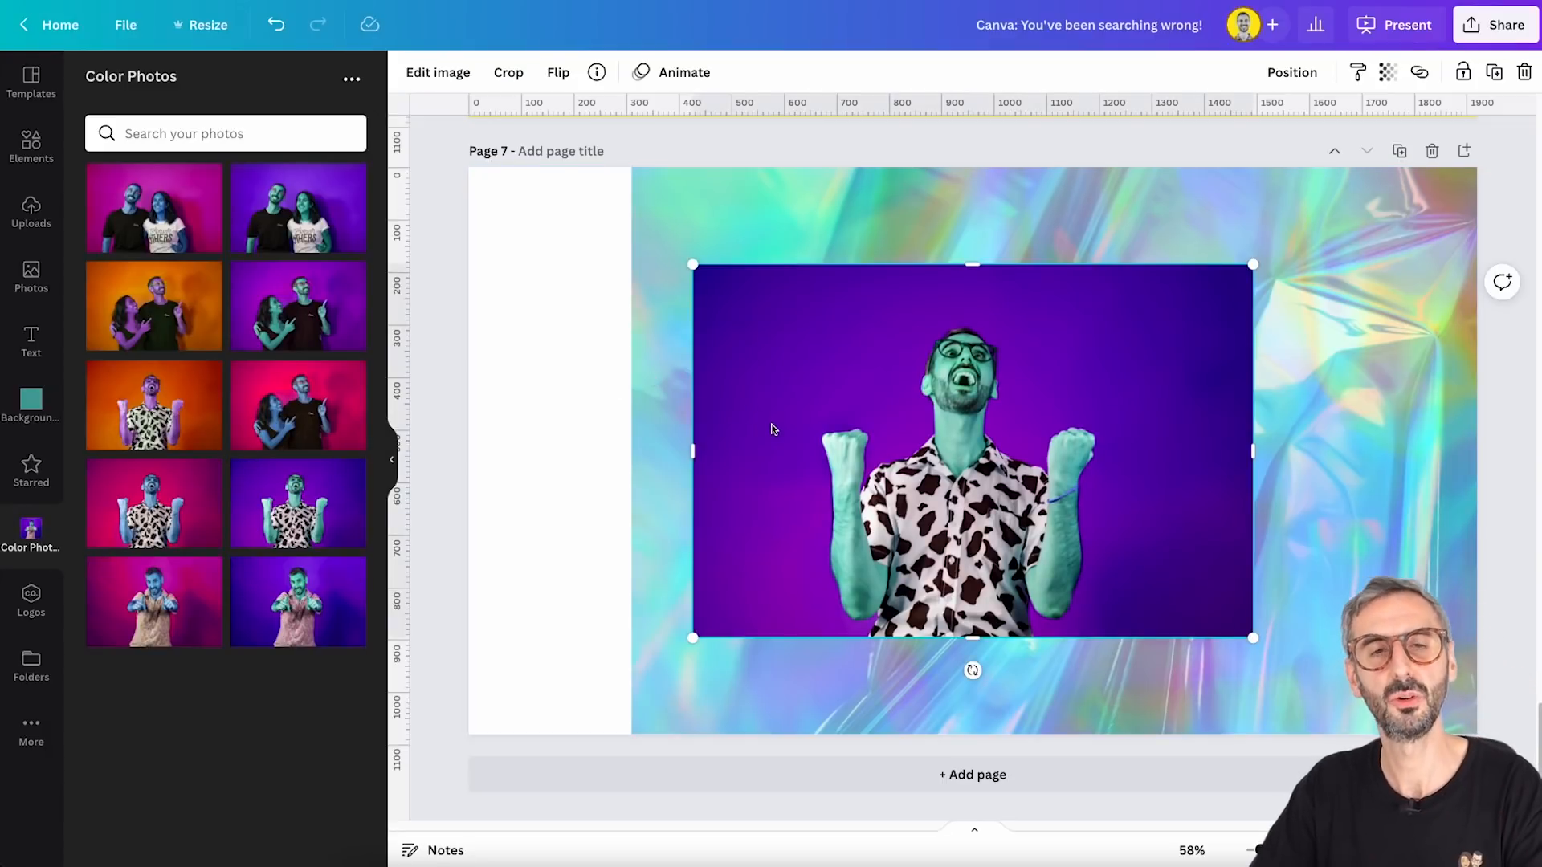
pyautogui.rightClick(778, 386)
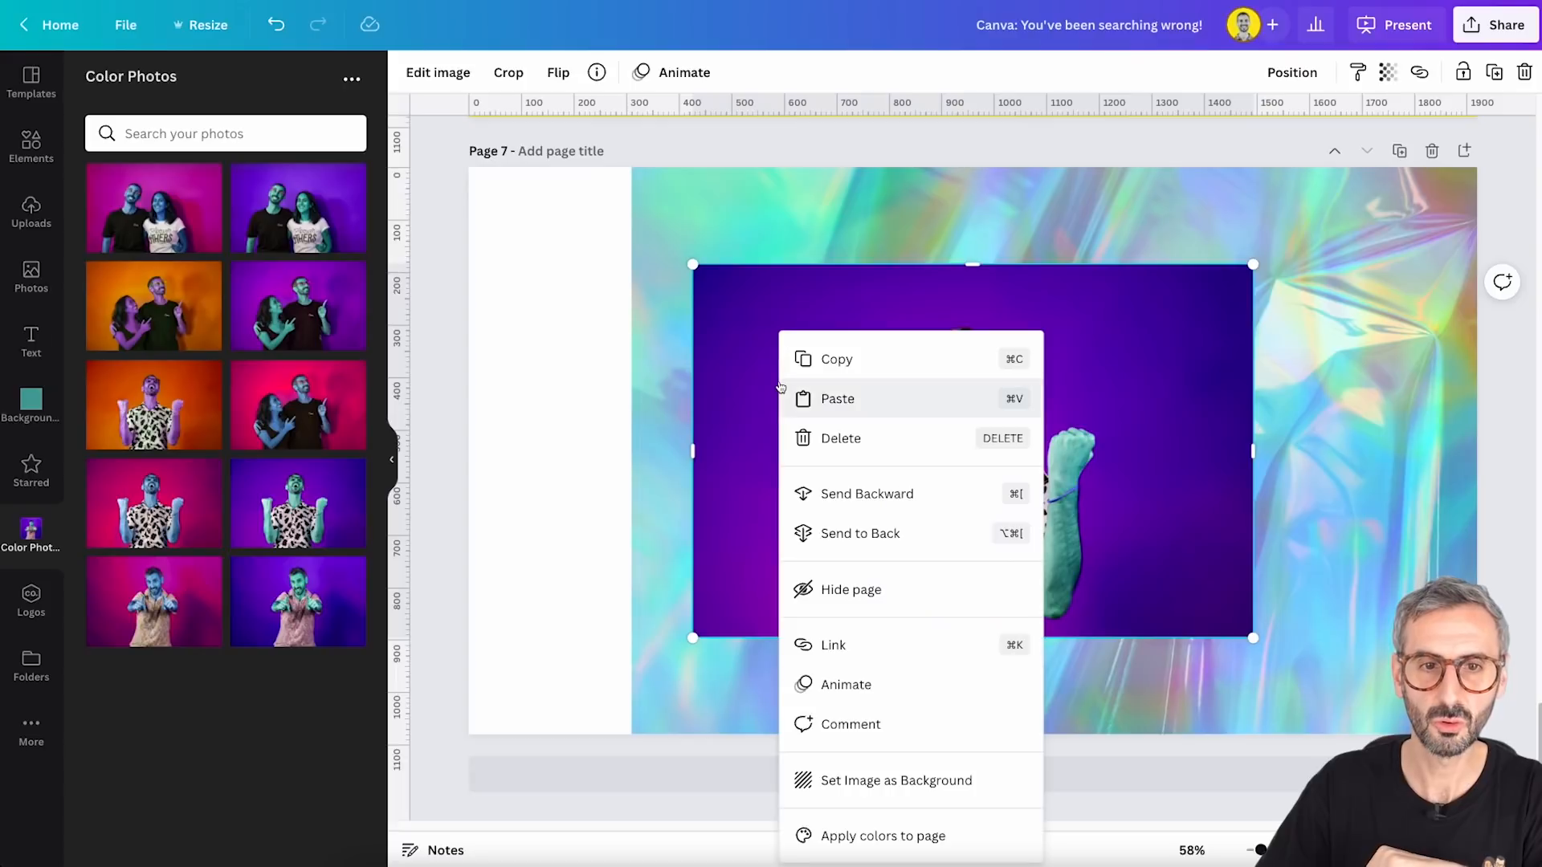
pyautogui.click(903, 781)
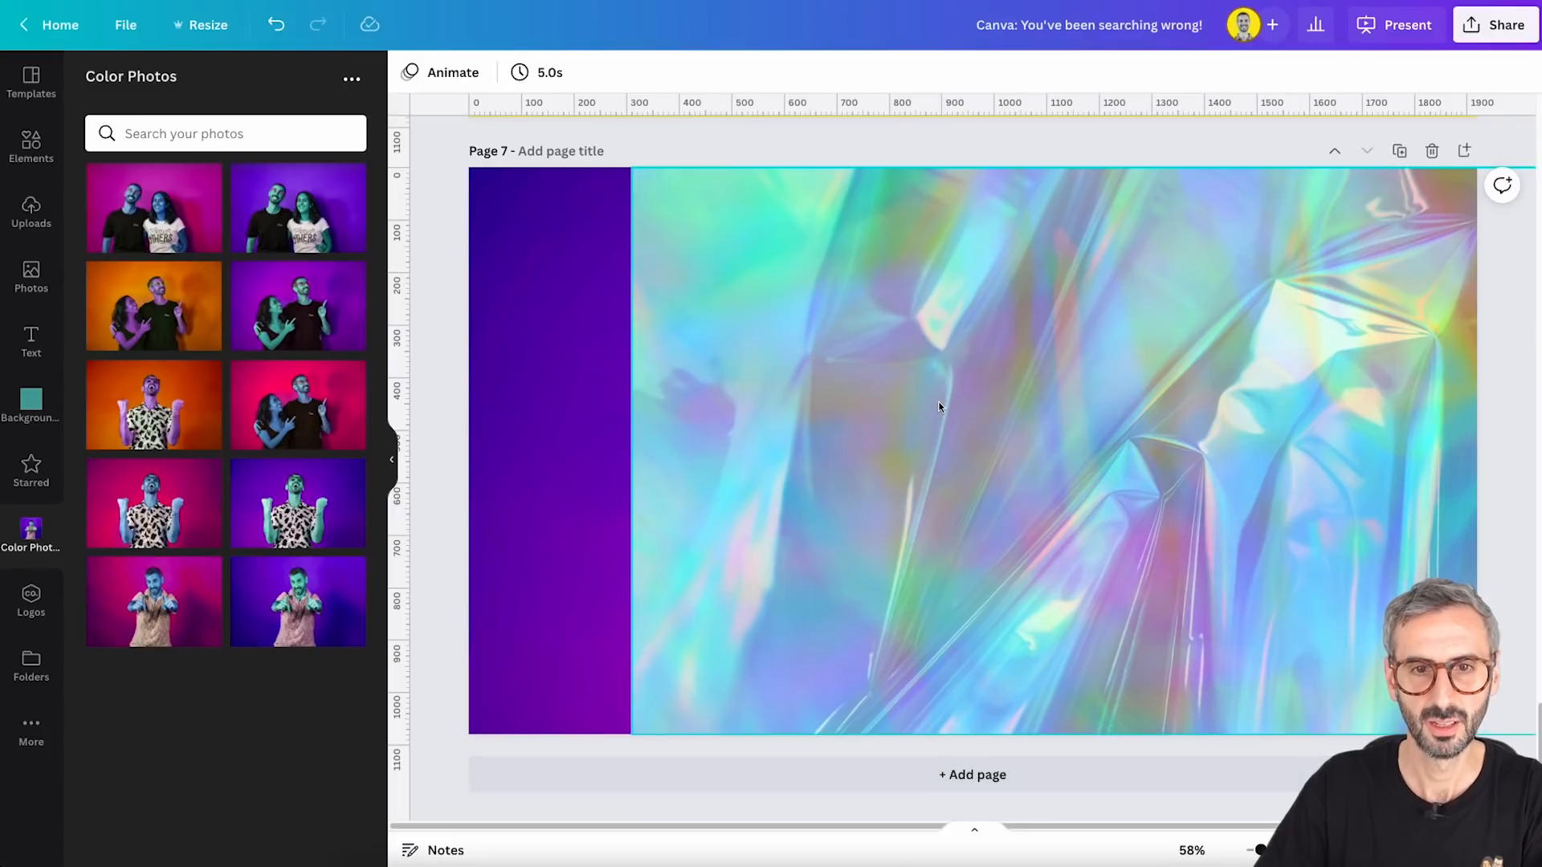
# Move the foil grid back over the whole page and lower its opacity so the background portrait shows through
pyautogui.moveTo(939, 406); pyautogui.dragTo(781, 400)
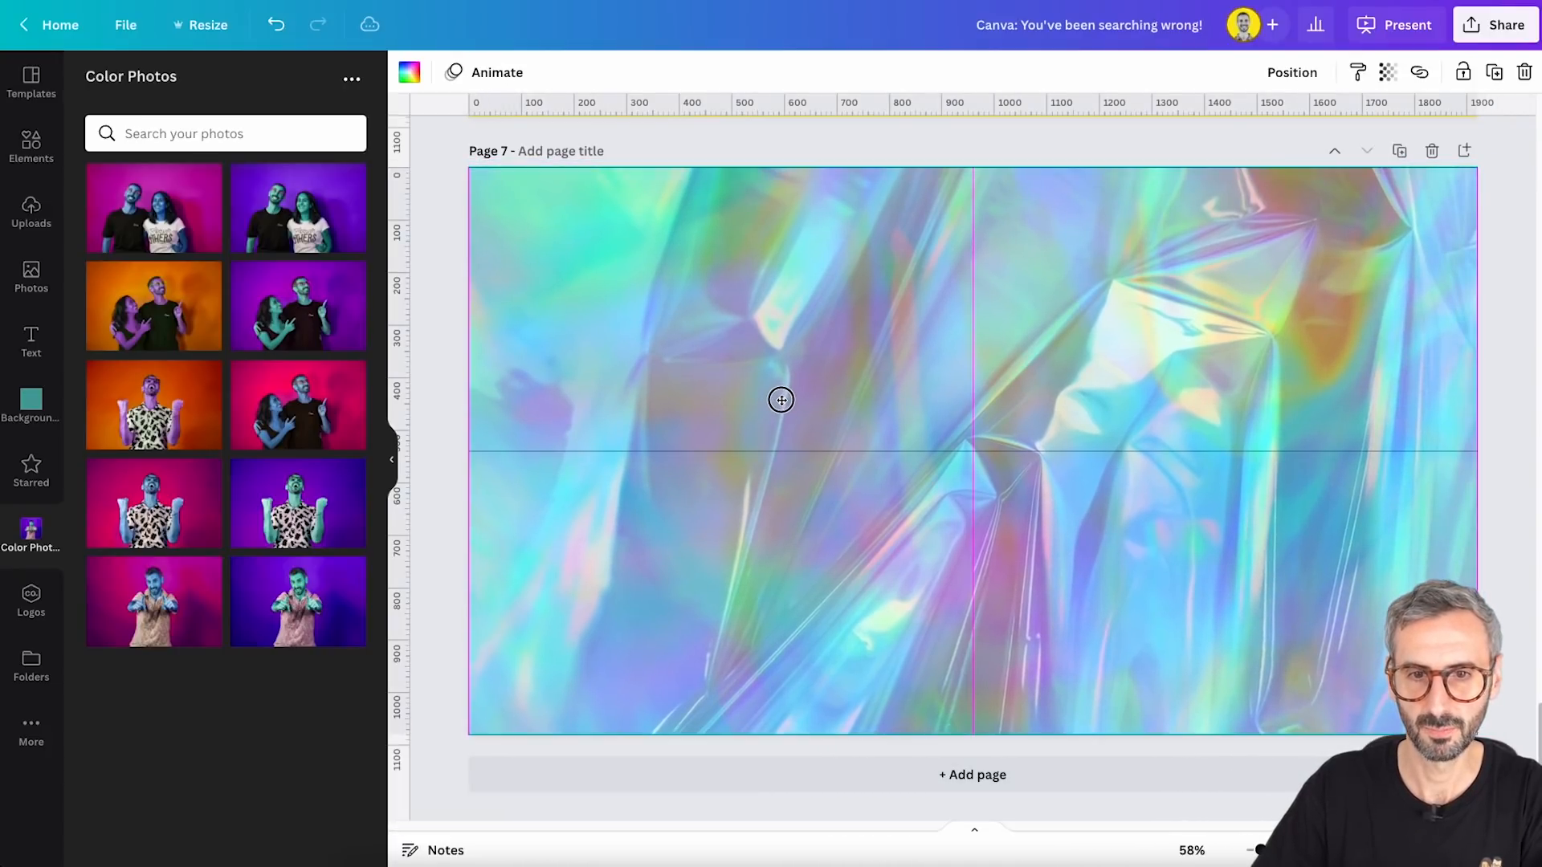
pyautogui.click(1387, 73)
pyautogui.moveTo(1369, 145); pyautogui.dragTo(1323, 152)
pyautogui.click(1497, 359)
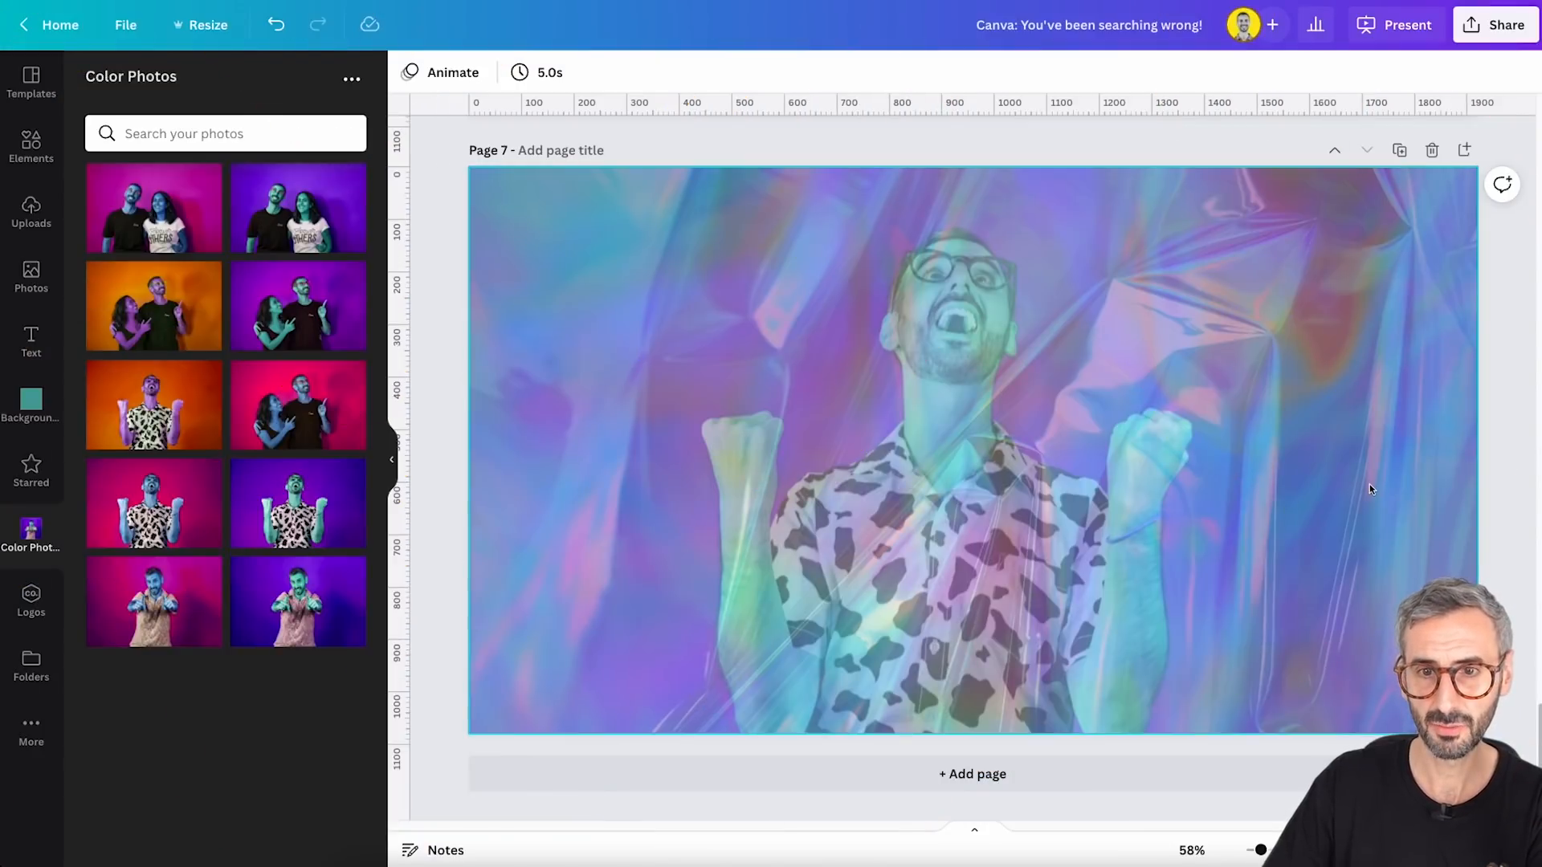
# Duplicate the page and shift the foil grid on the copy down and slightly right
pyautogui.click(1398, 151)
pyautogui.click(1231, 462)
pyautogui.moveTo(1231, 461); pyautogui.dragTo(1273, 569)
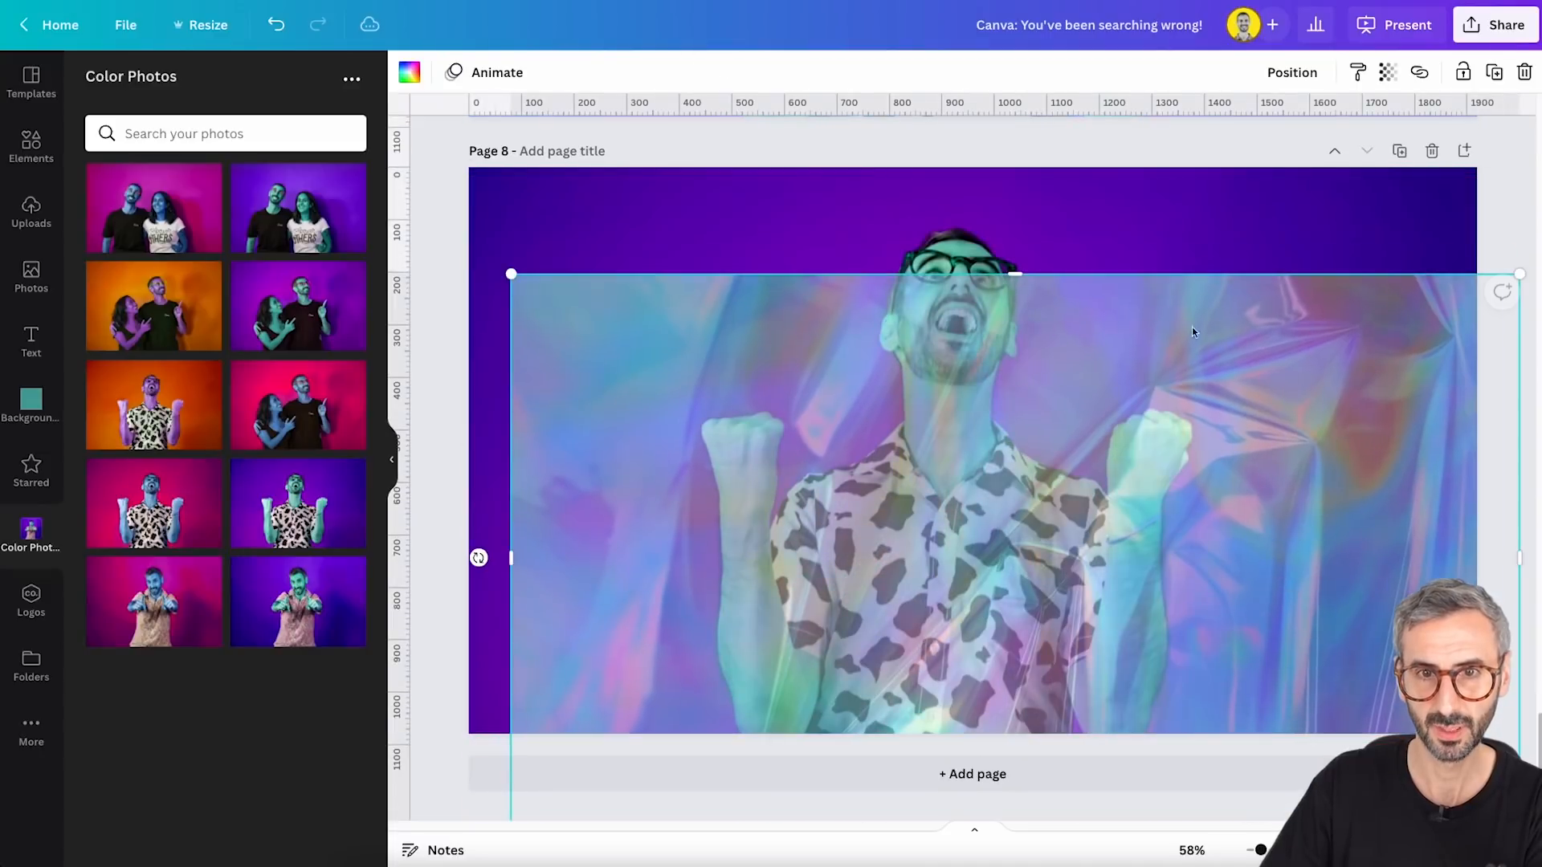
# Detach the portrait from the copied page's background and delete it
pyautogui.click(1138, 208)
pyautogui.rightClick(1139, 207)
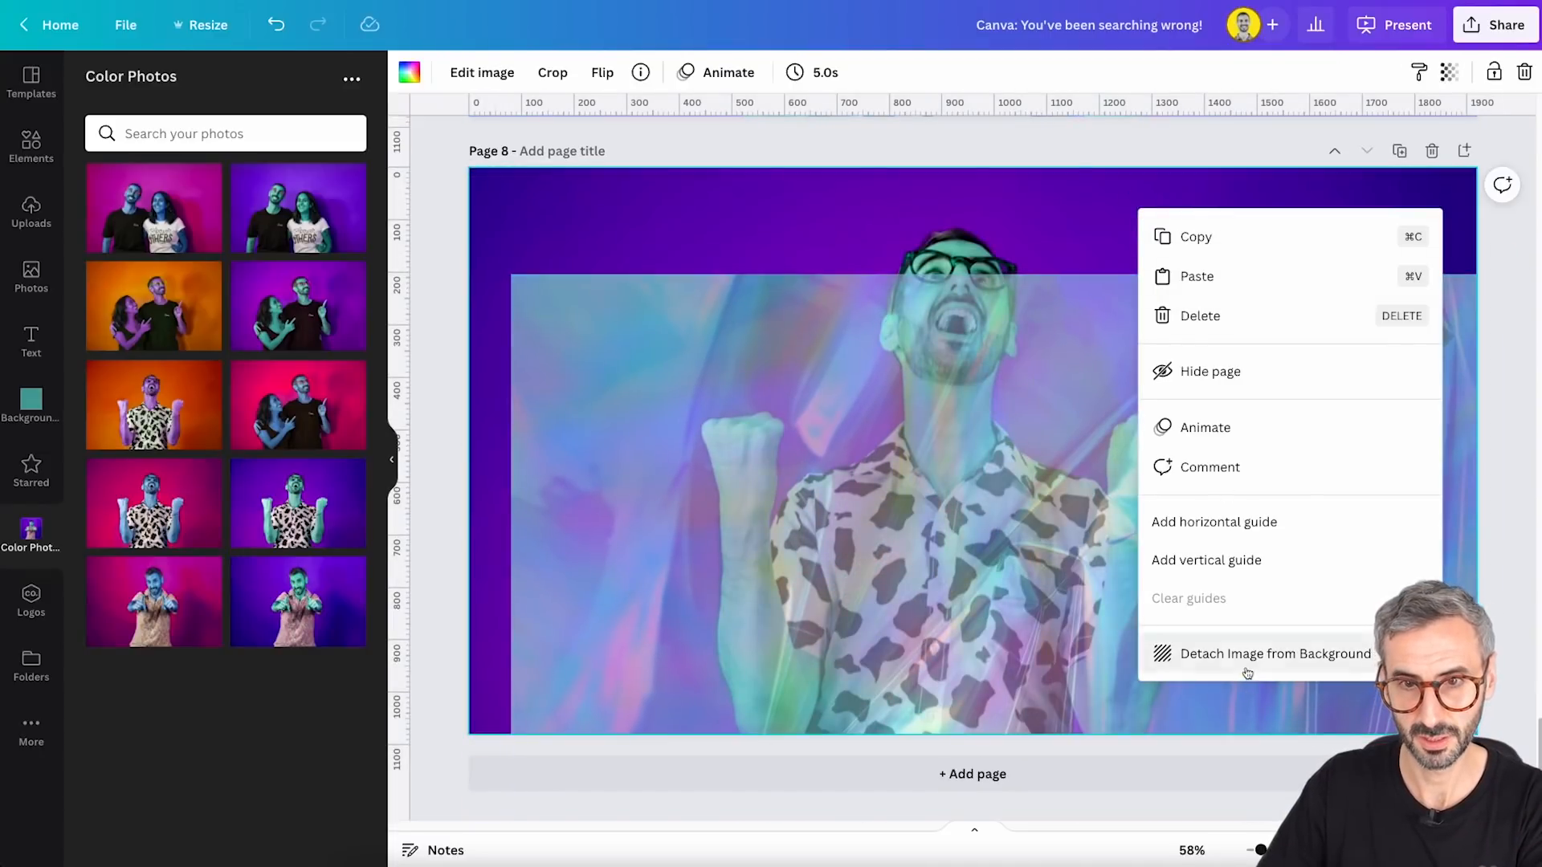
pyautogui.click(1164, 653)
pyautogui.press('Delete')
# Detach the foil photo from its grid and delete the empty grid, keeping the photo on the page
pyautogui.click(554, 315)
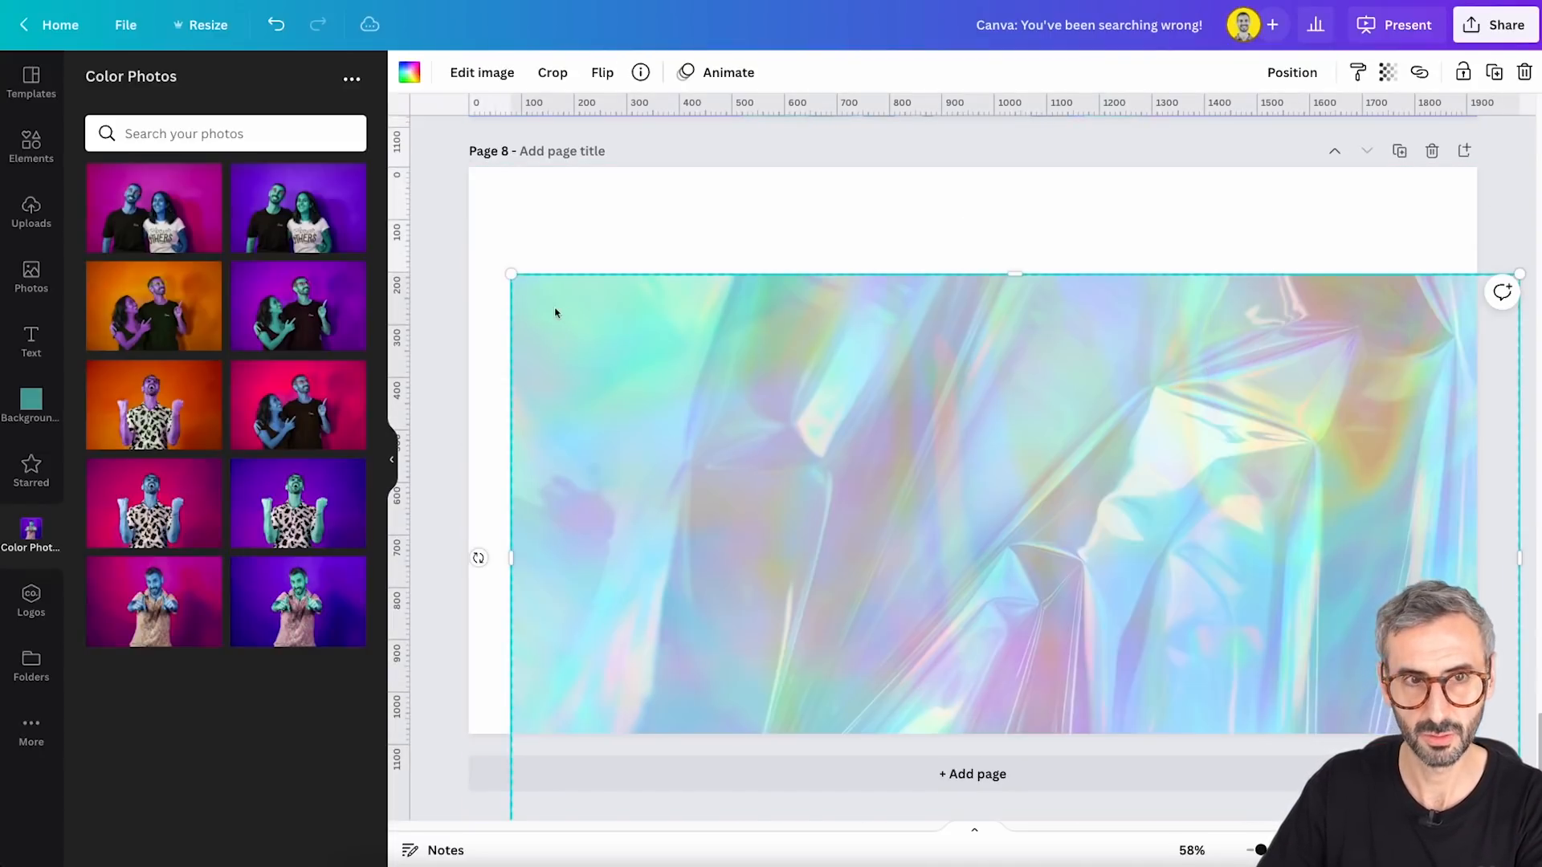
pyautogui.rightClick(573, 329)
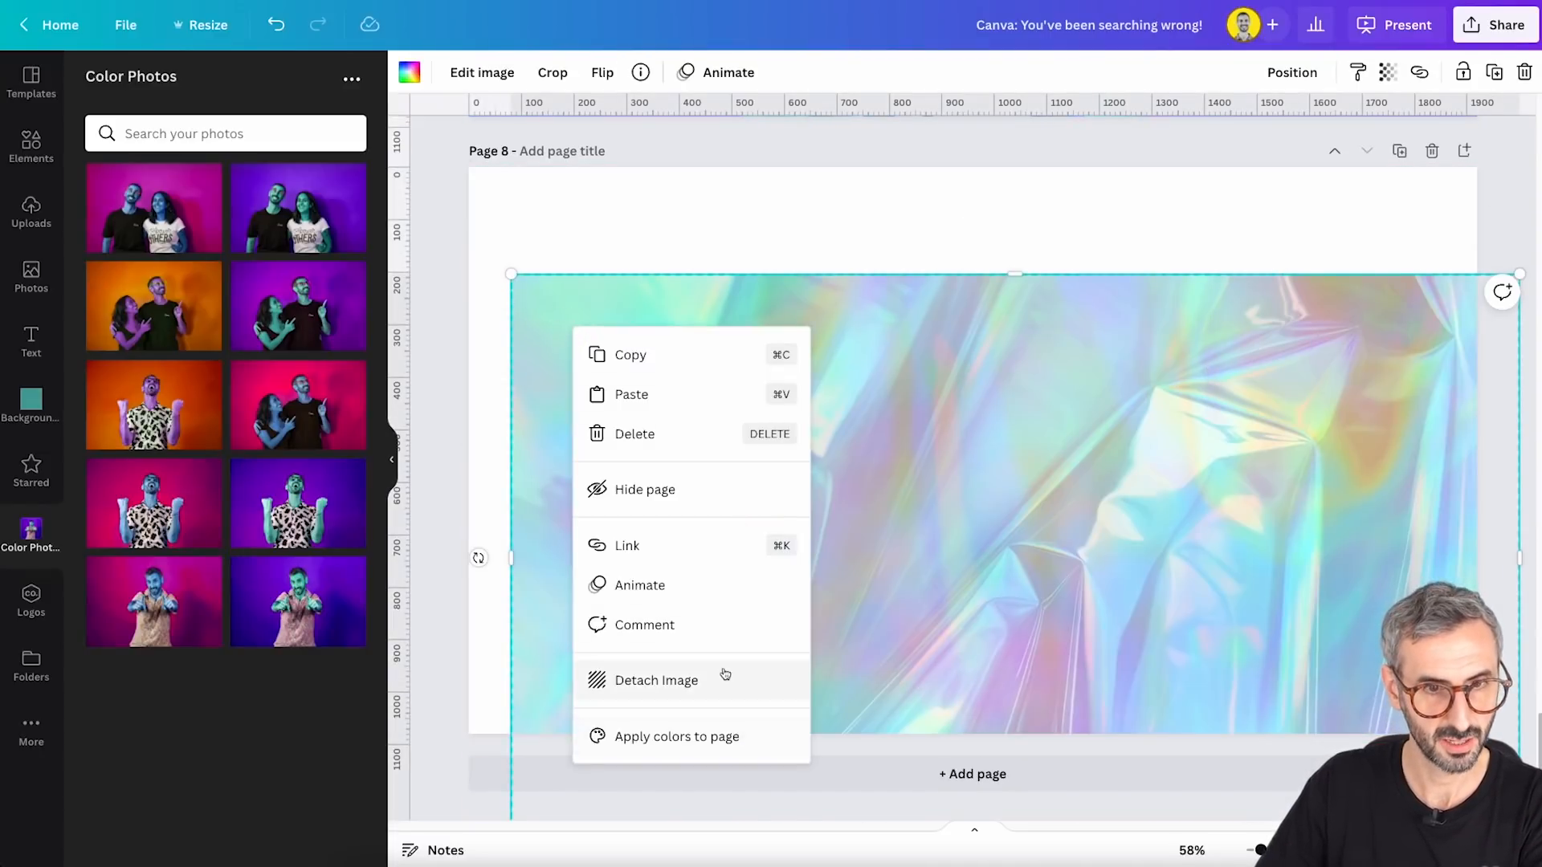
pyautogui.click(727, 679)
pyautogui.click(614, 478)
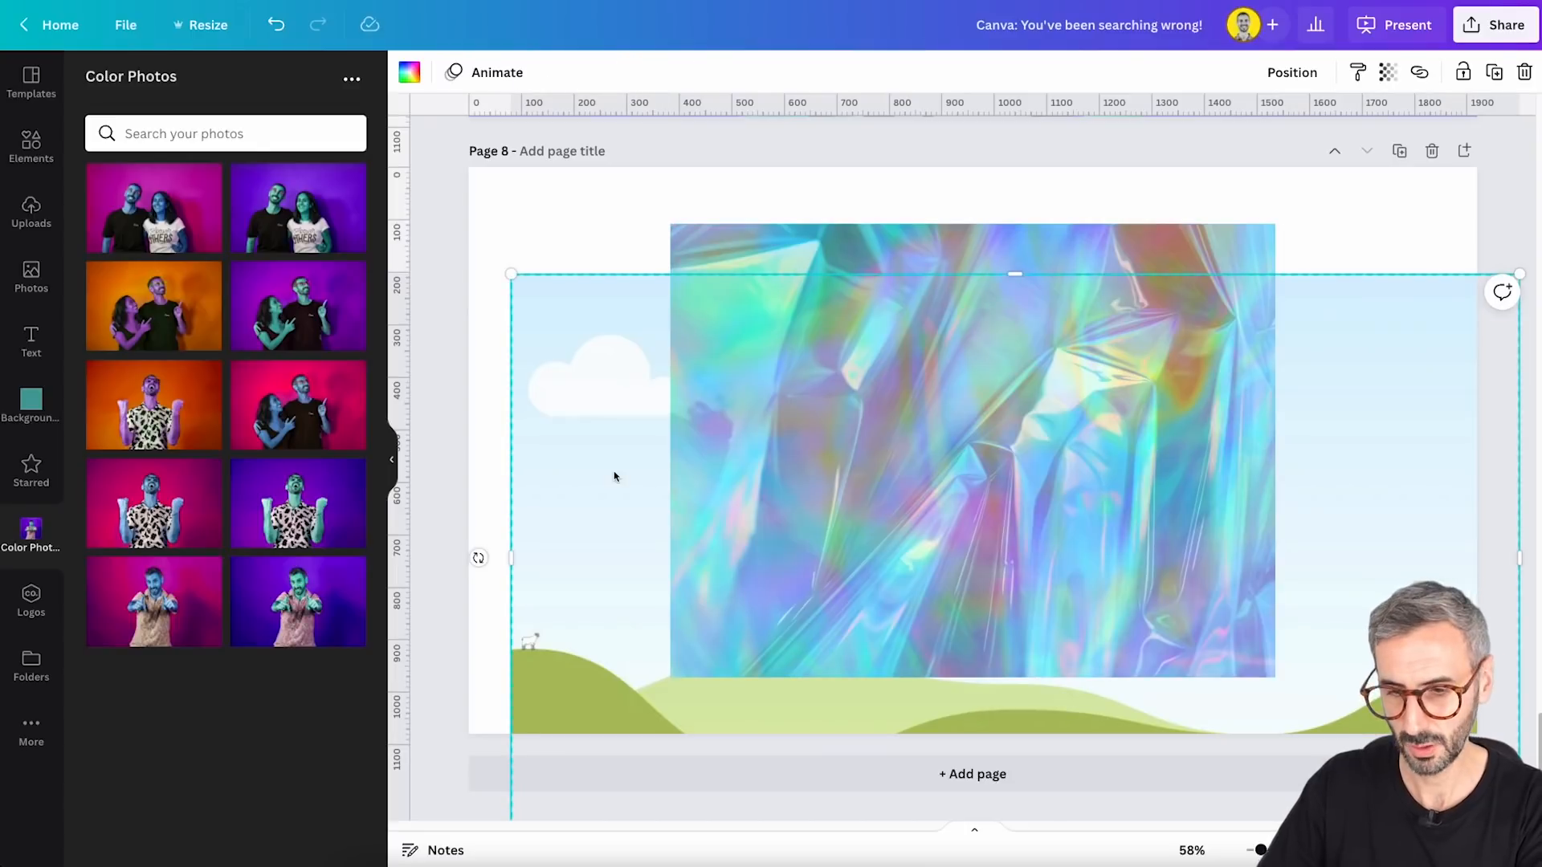
pyautogui.press('Delete')
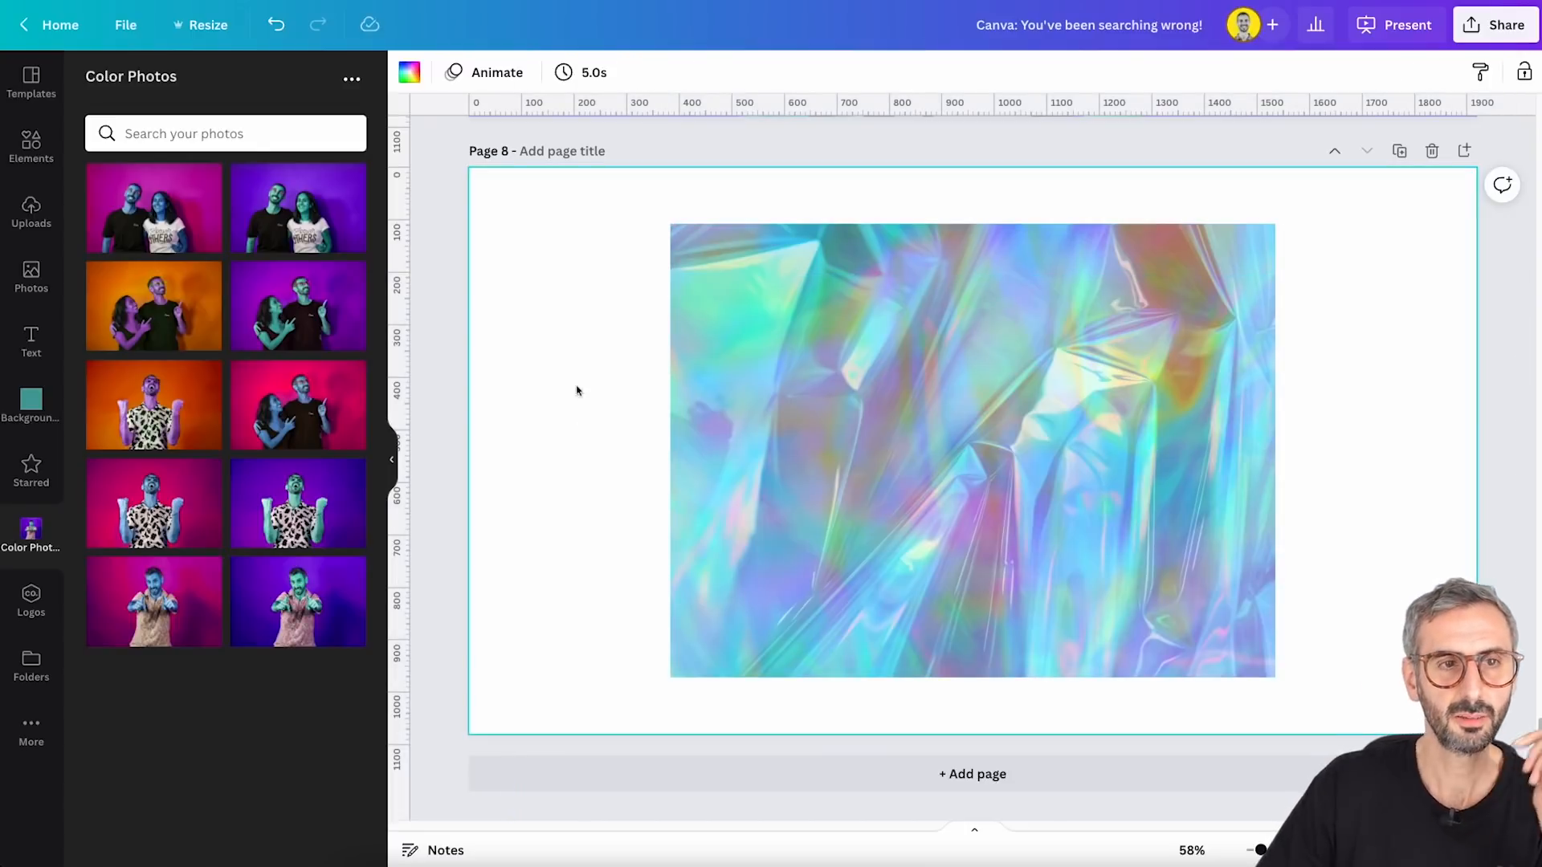
# Clear the holographic search in the elements library and view the full list of recently used elements
pyautogui.click(46, 167)
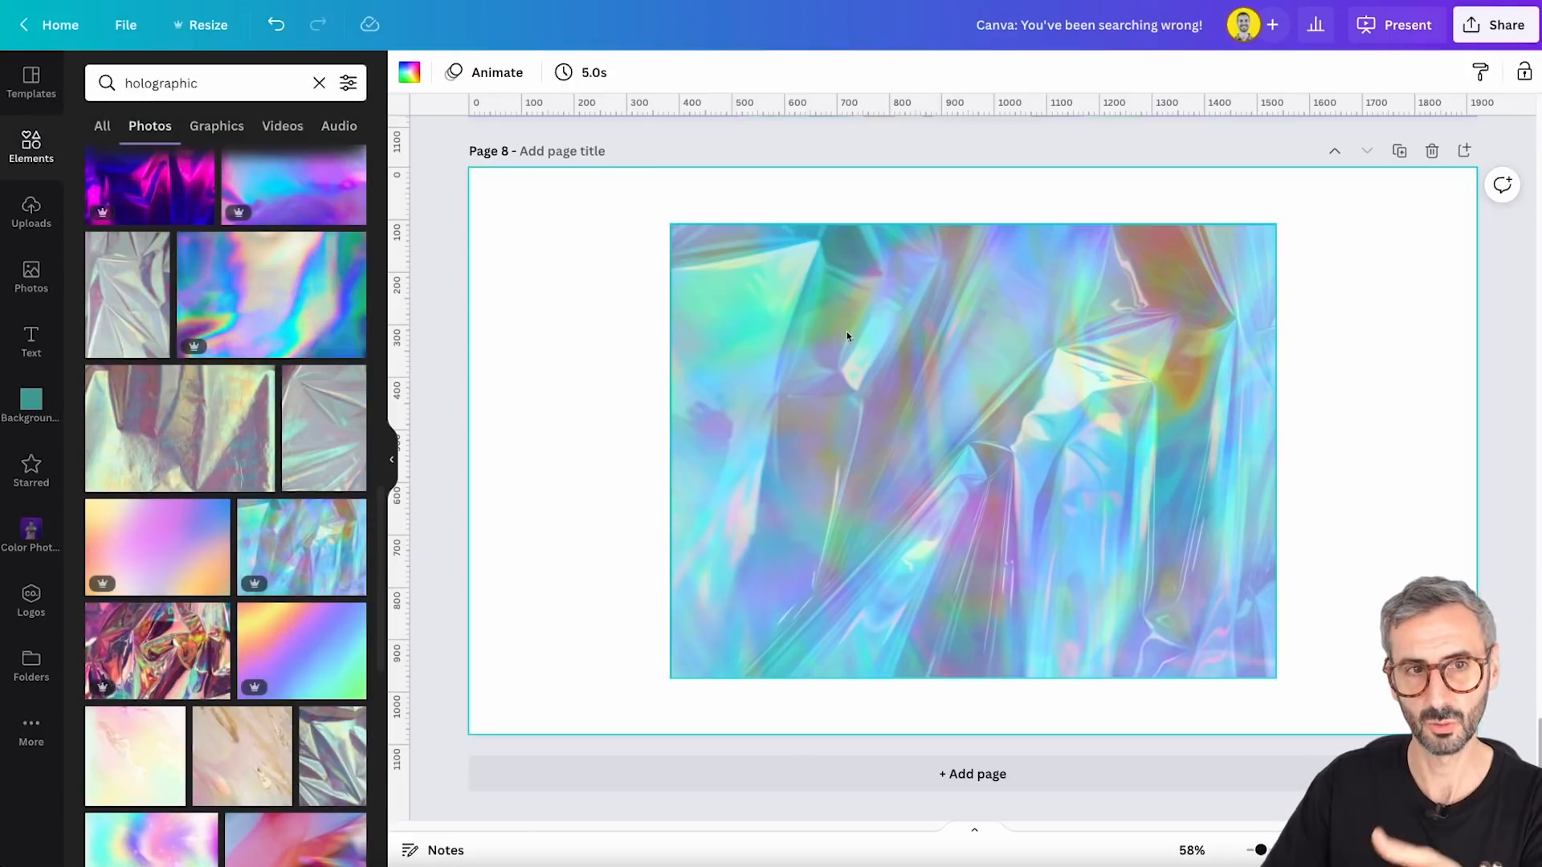
pyautogui.click(319, 83)
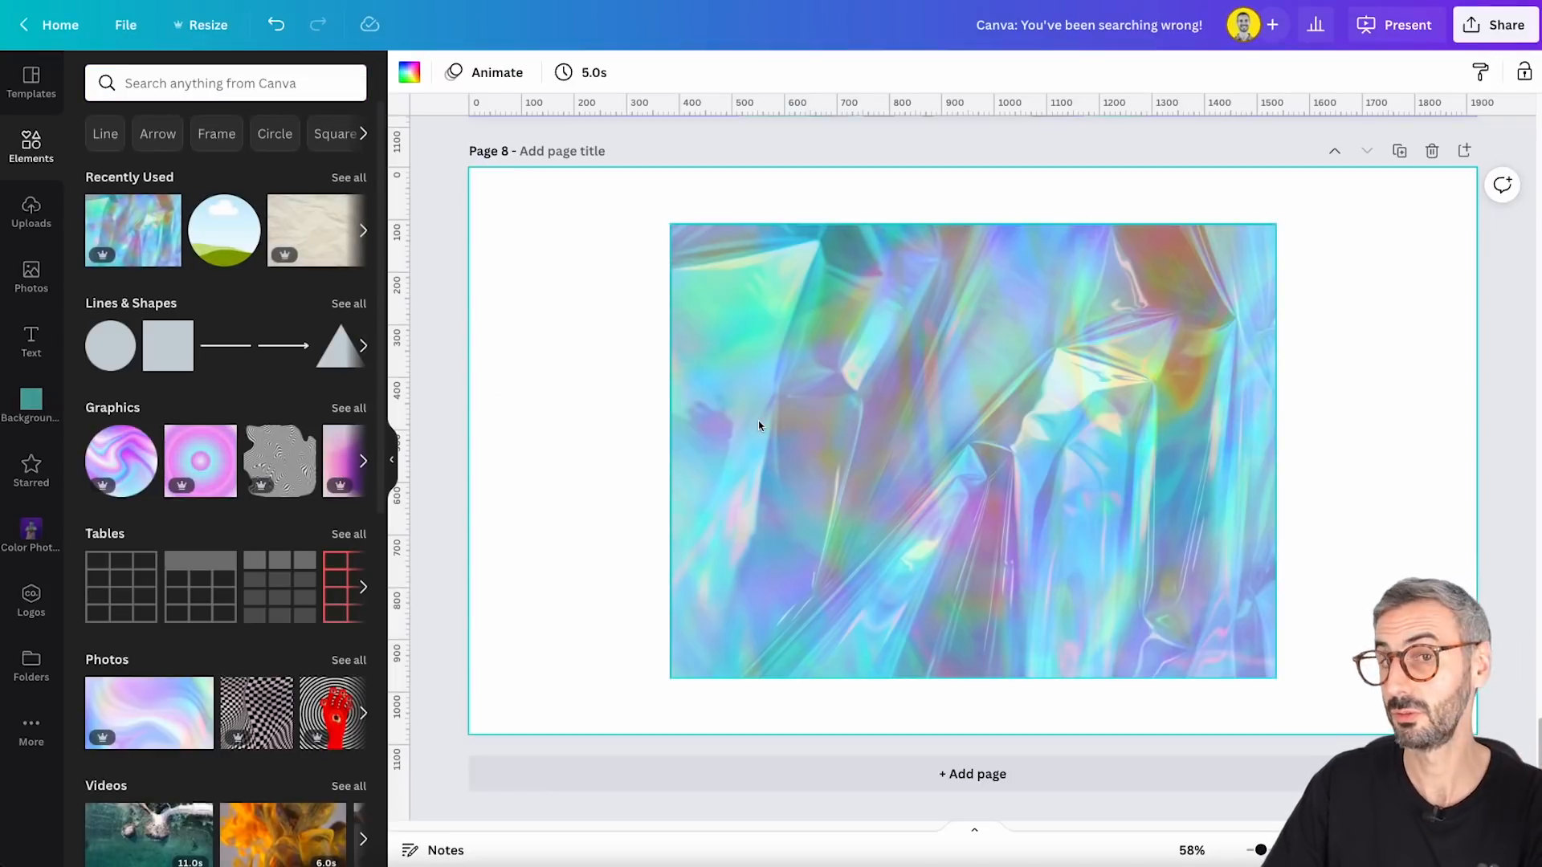
pyautogui.click(349, 177)
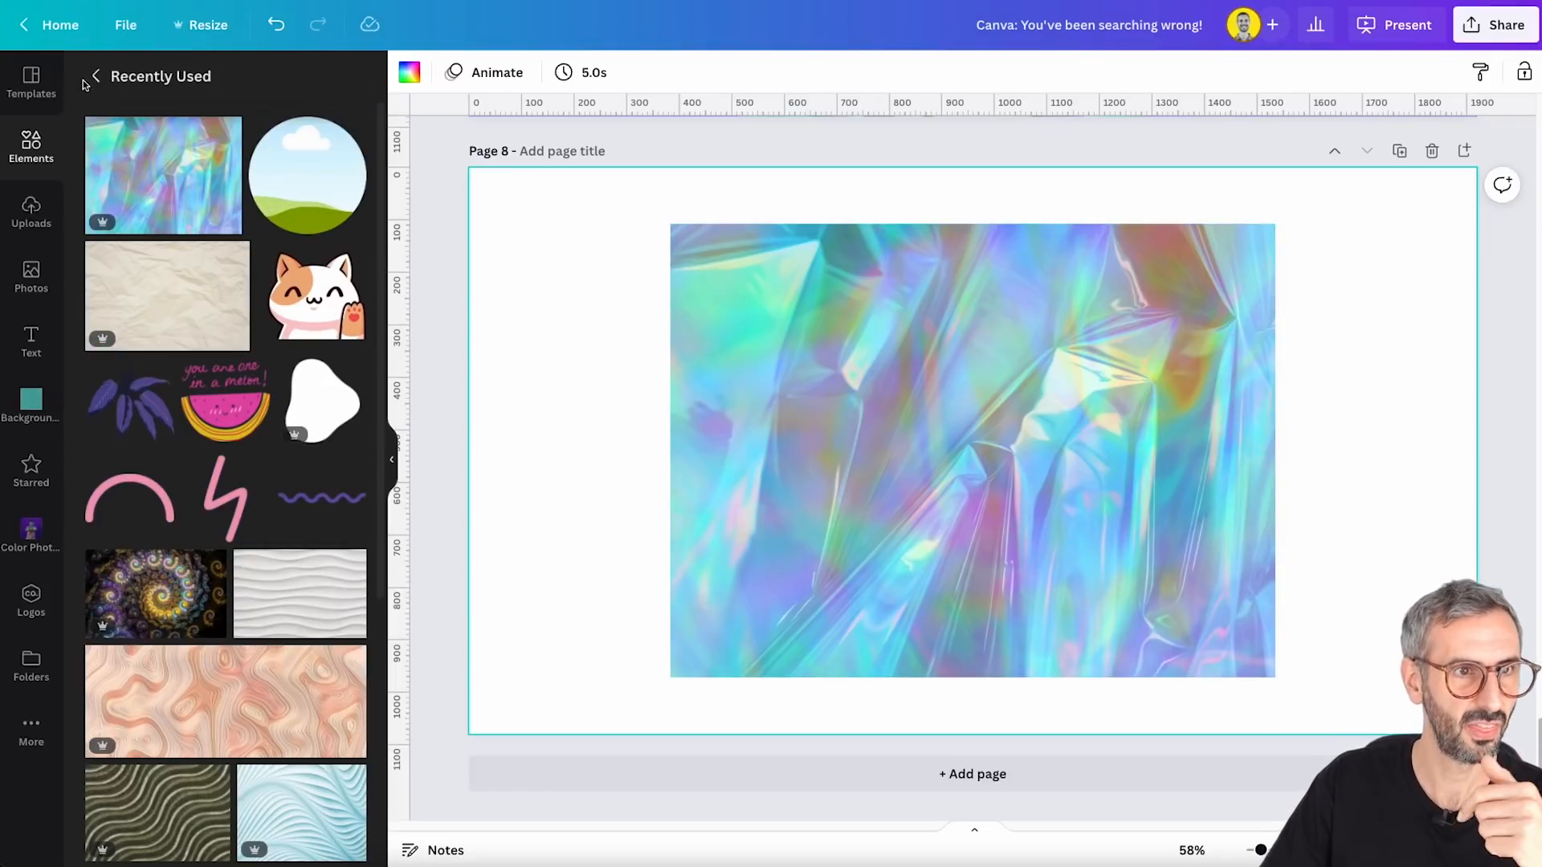
pyautogui.click(87, 80)
pyautogui.click(910, 378)
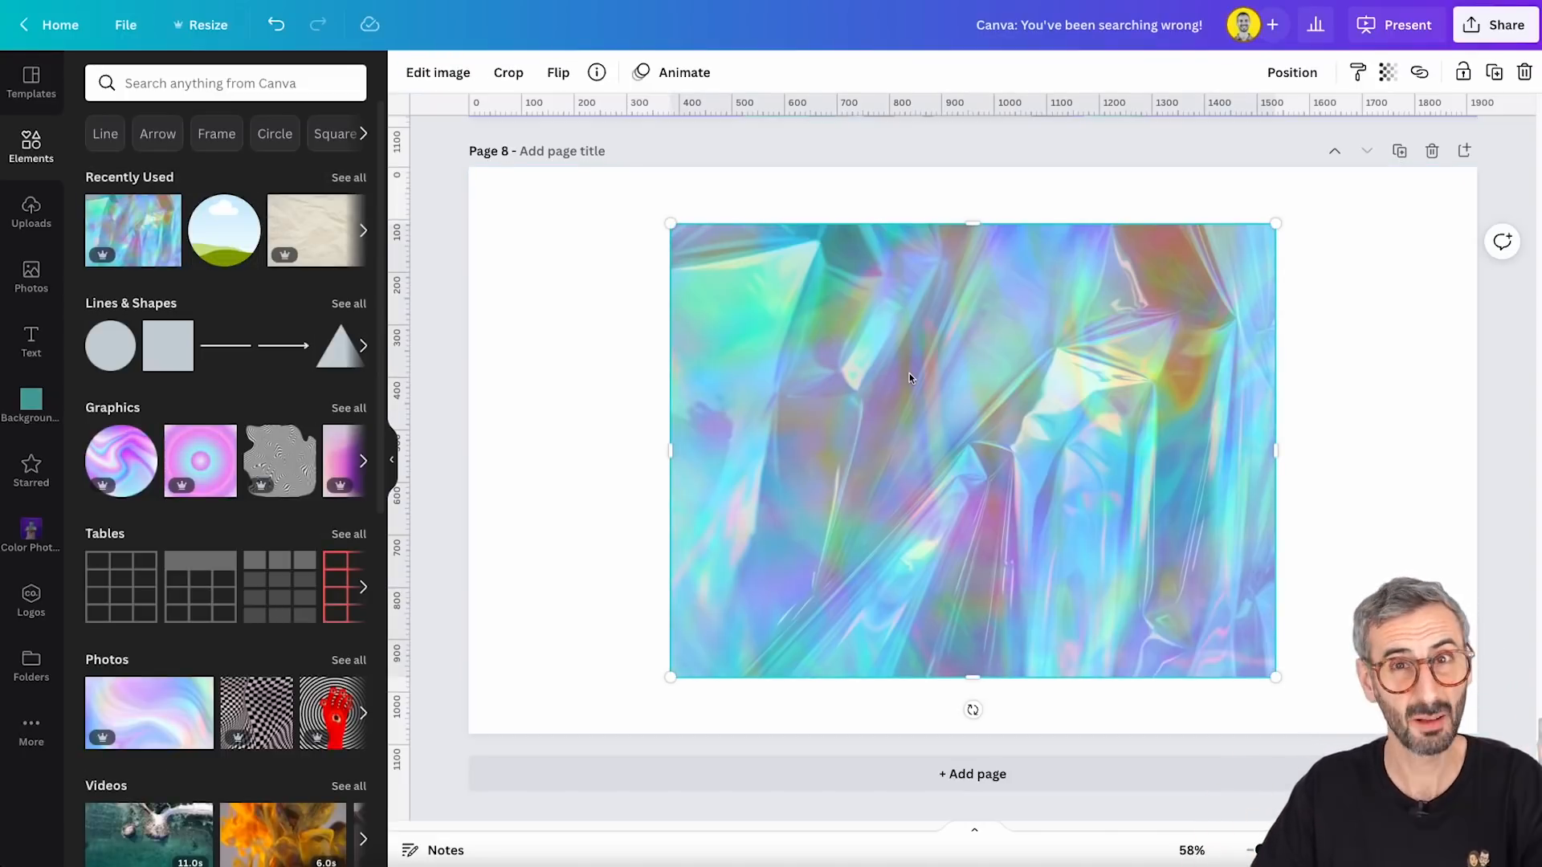
pyautogui.click(1402, 371)
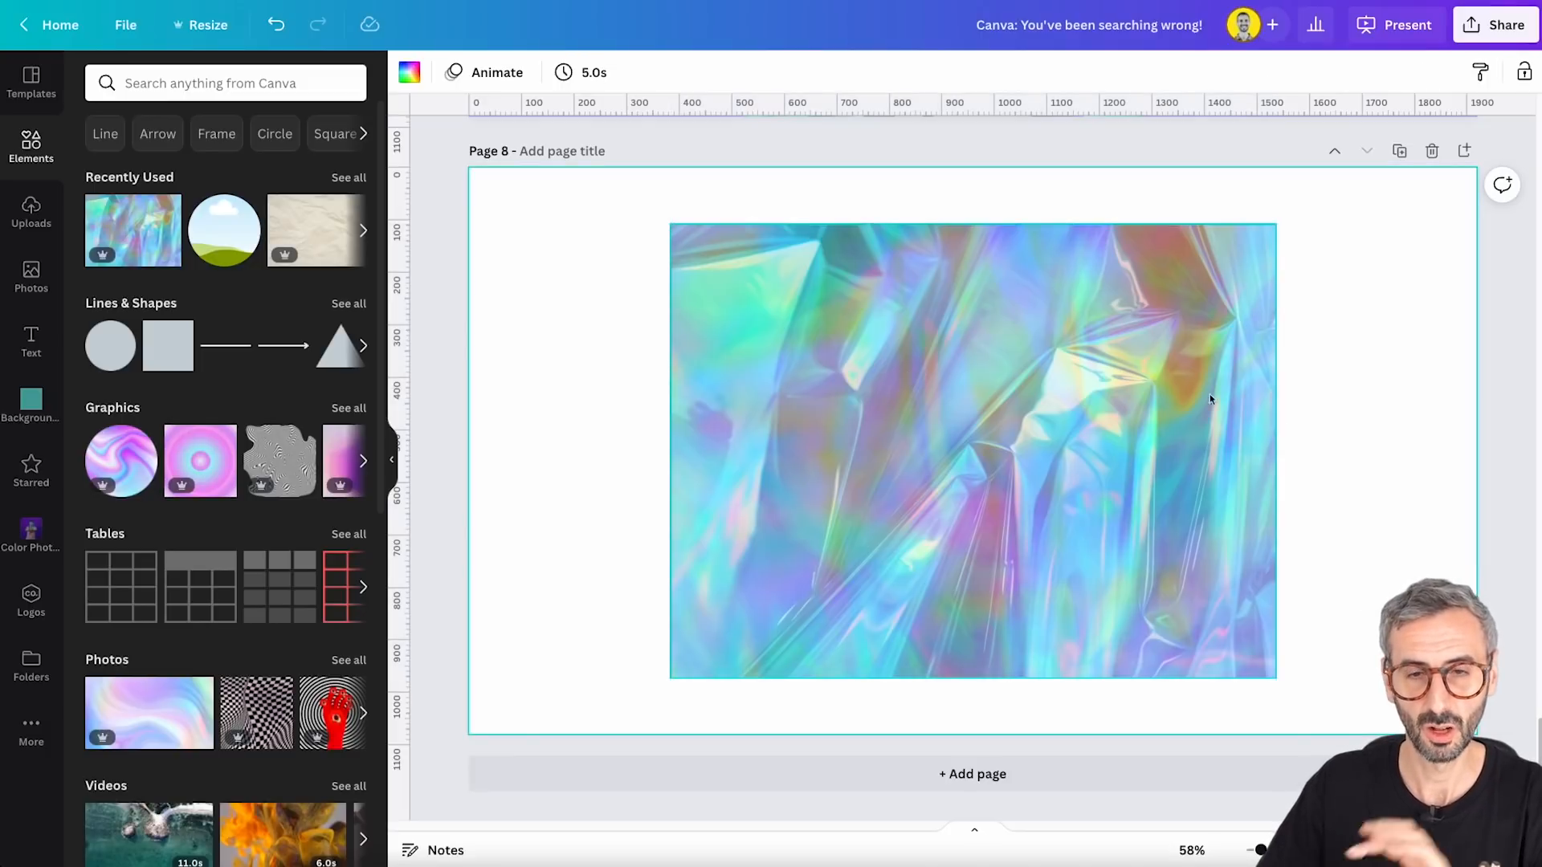
# Show all keywords of the foil photo, search photos by its Holographic keyword and browse the results
pyautogui.click(1042, 388)
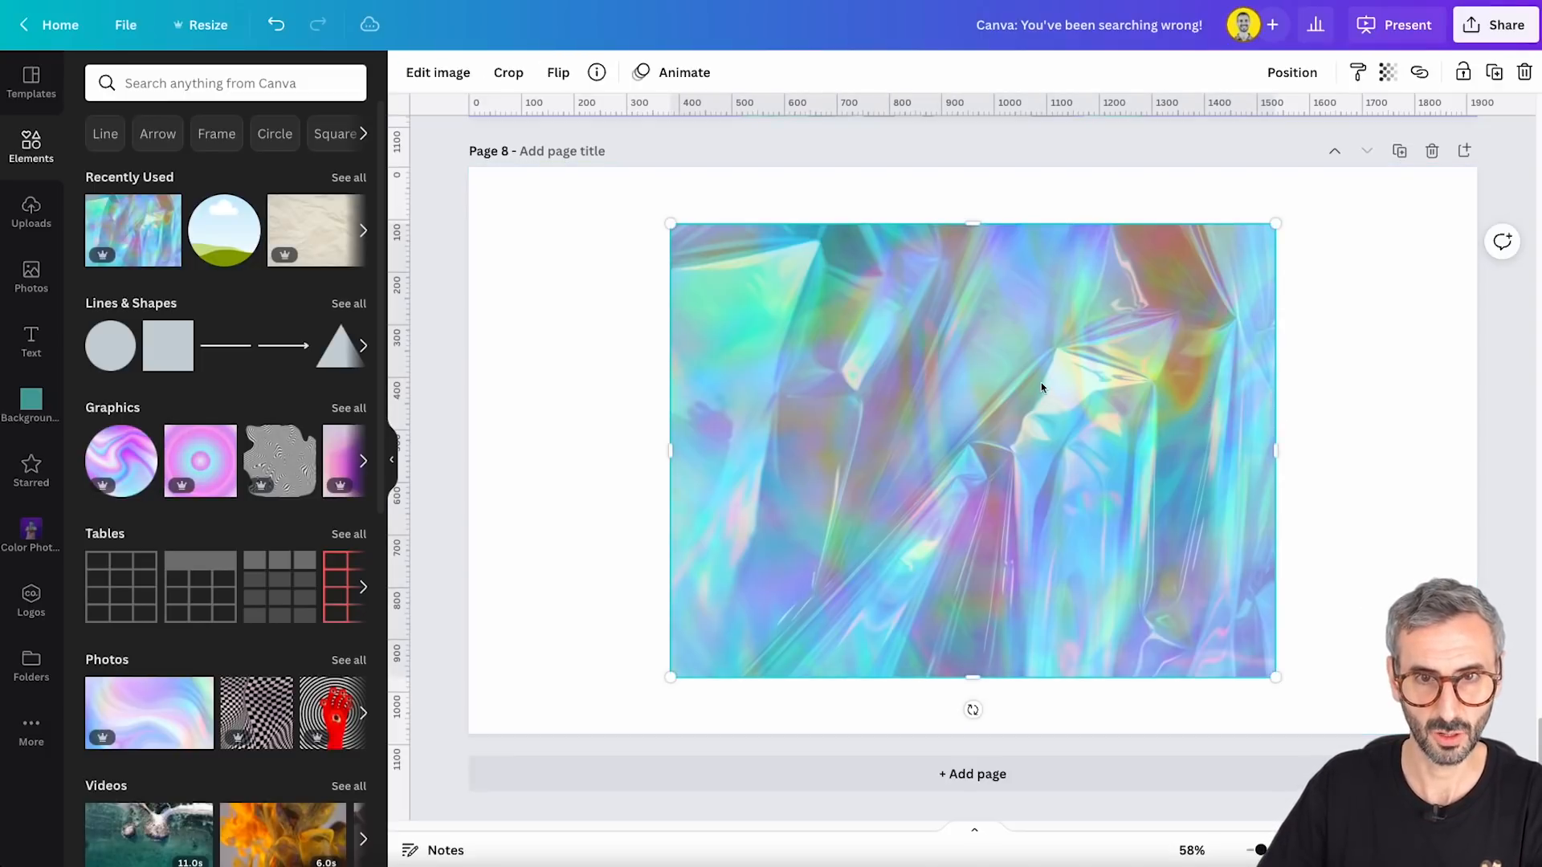
pyautogui.click(596, 73)
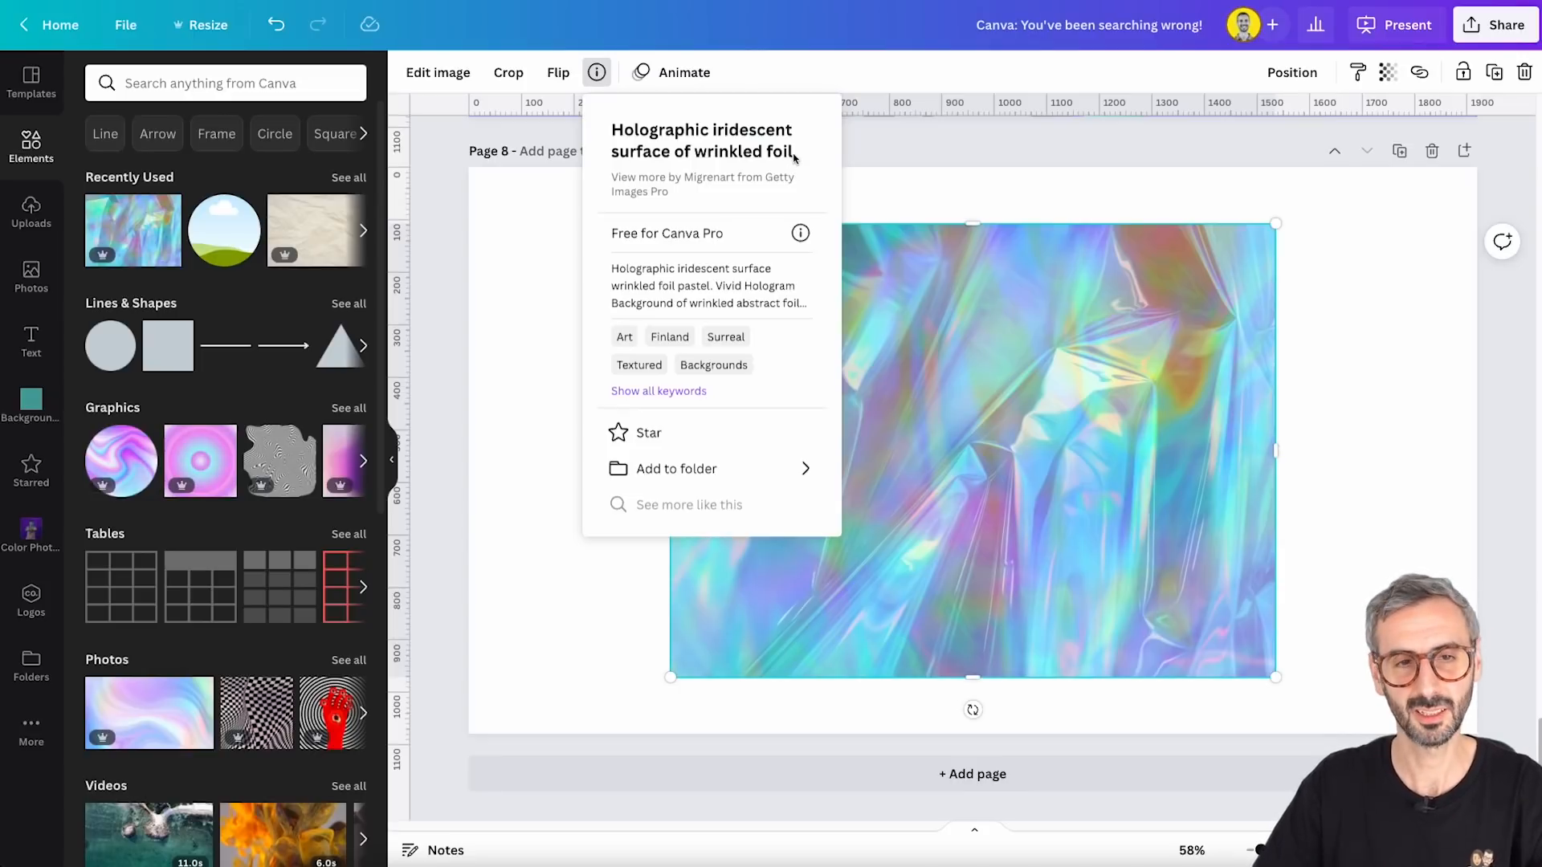
pyautogui.click(678, 389)
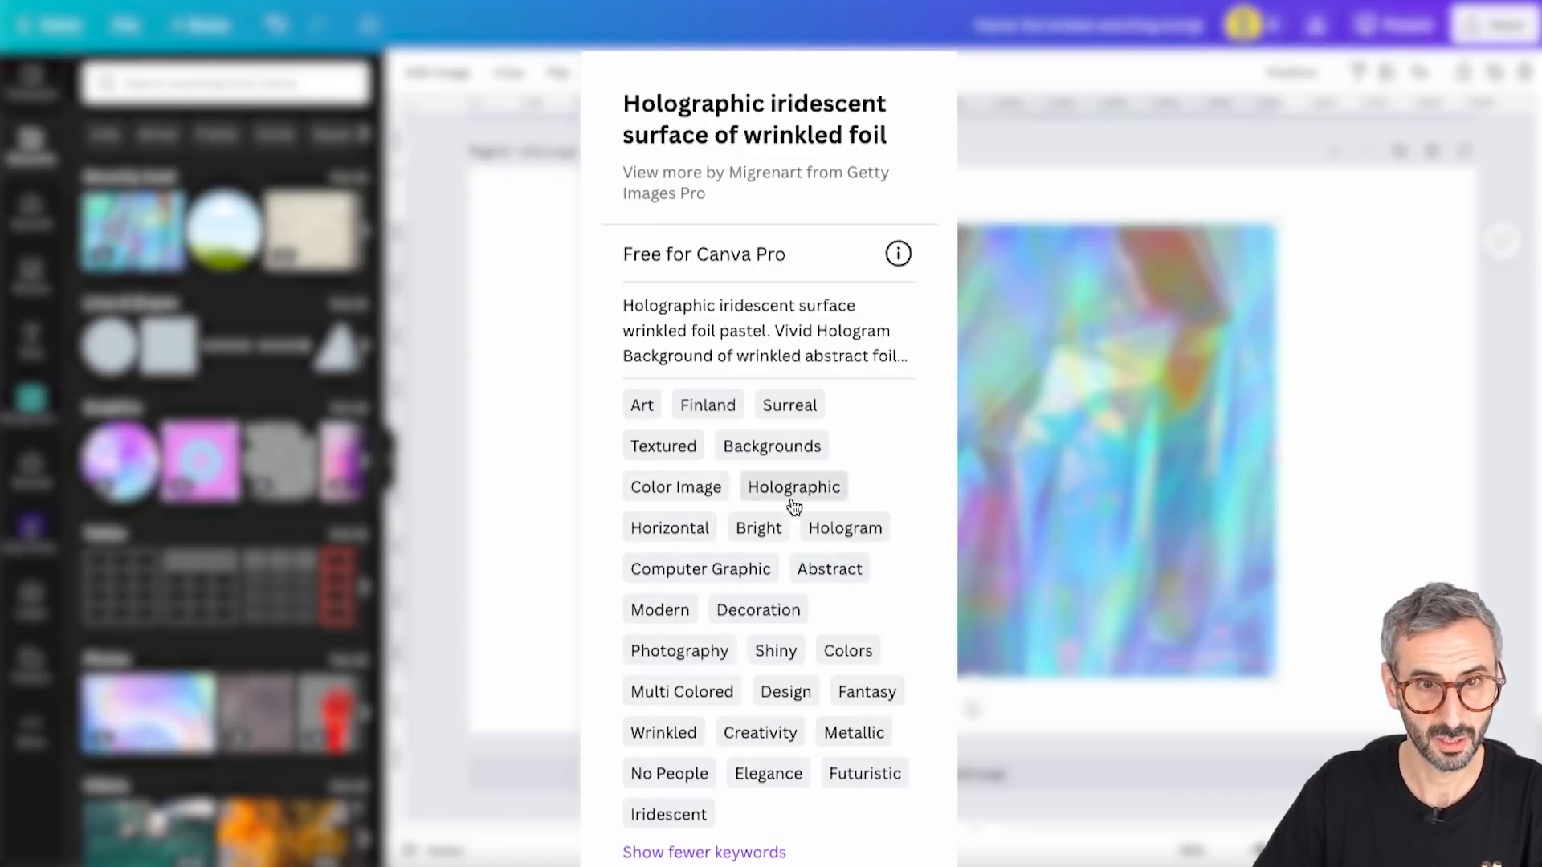
pyautogui.click(826, 494)
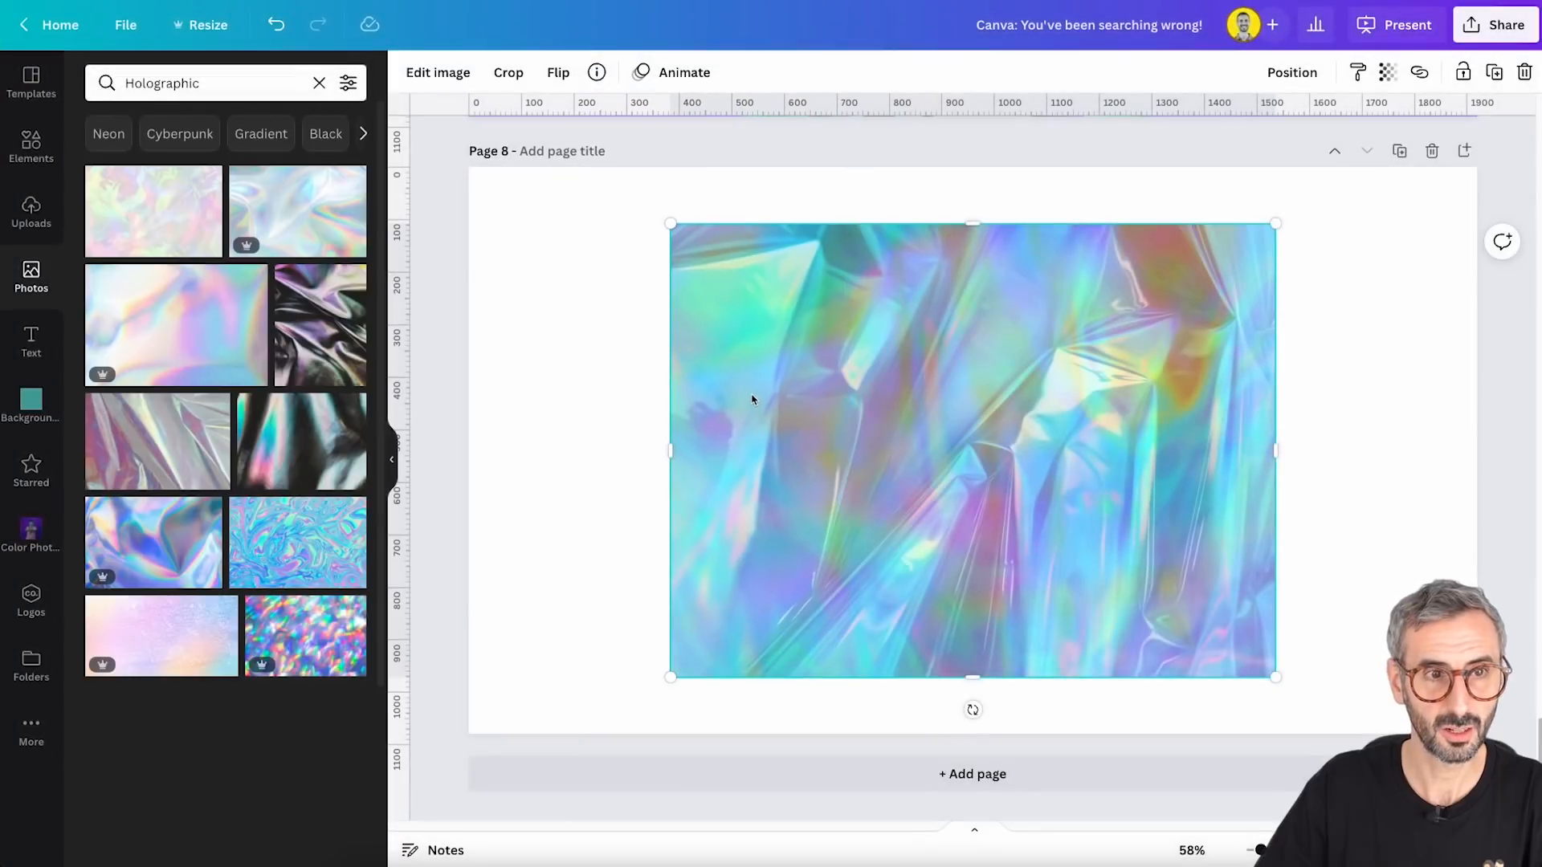
pyautogui.scroll(-5, 296, 401)
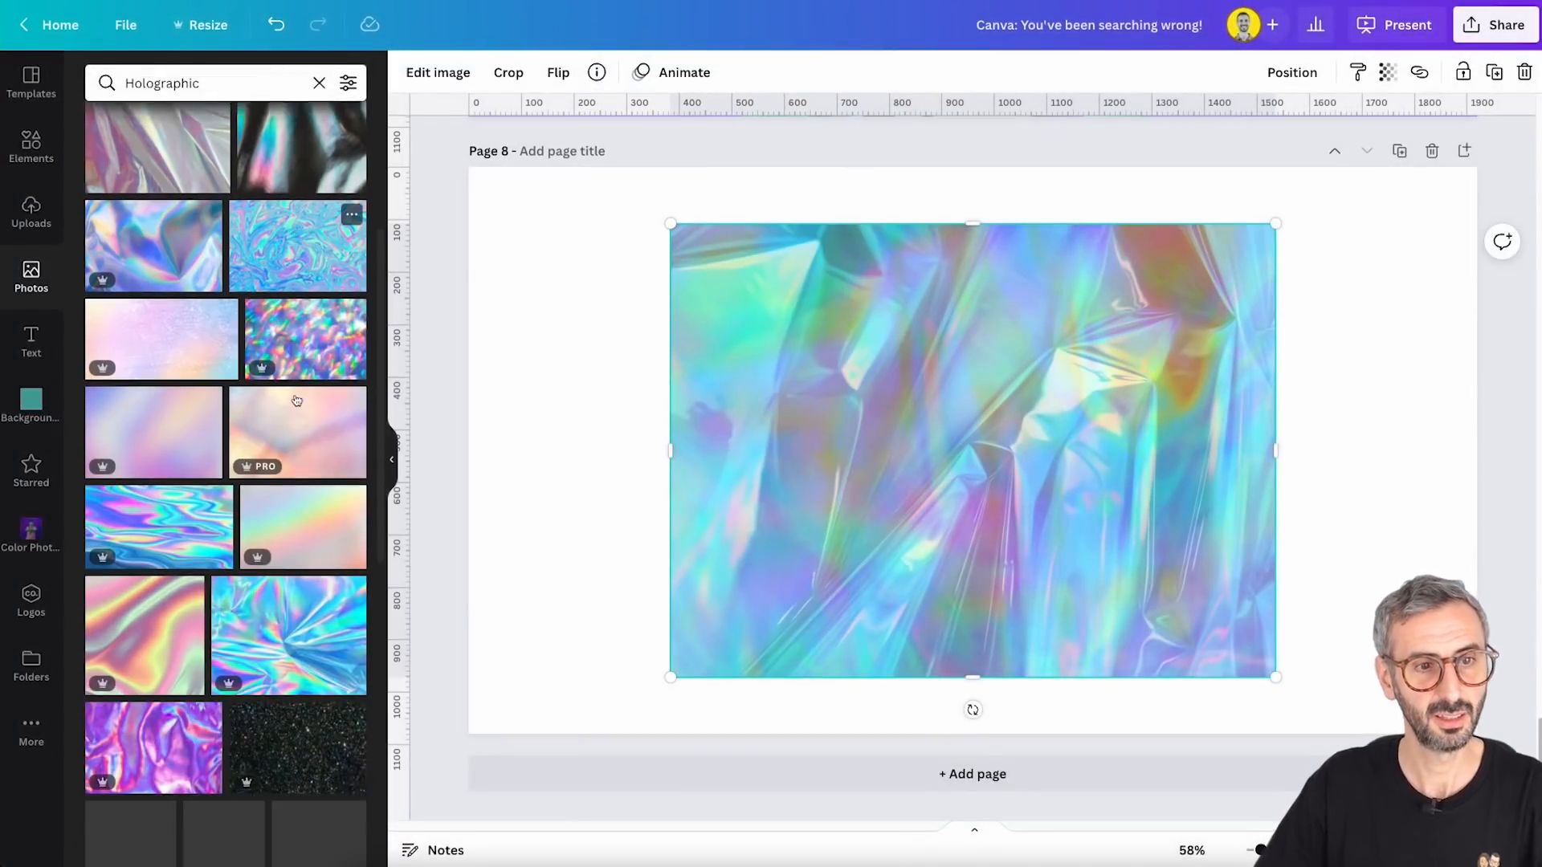
pyautogui.scroll(-5, 296, 401)
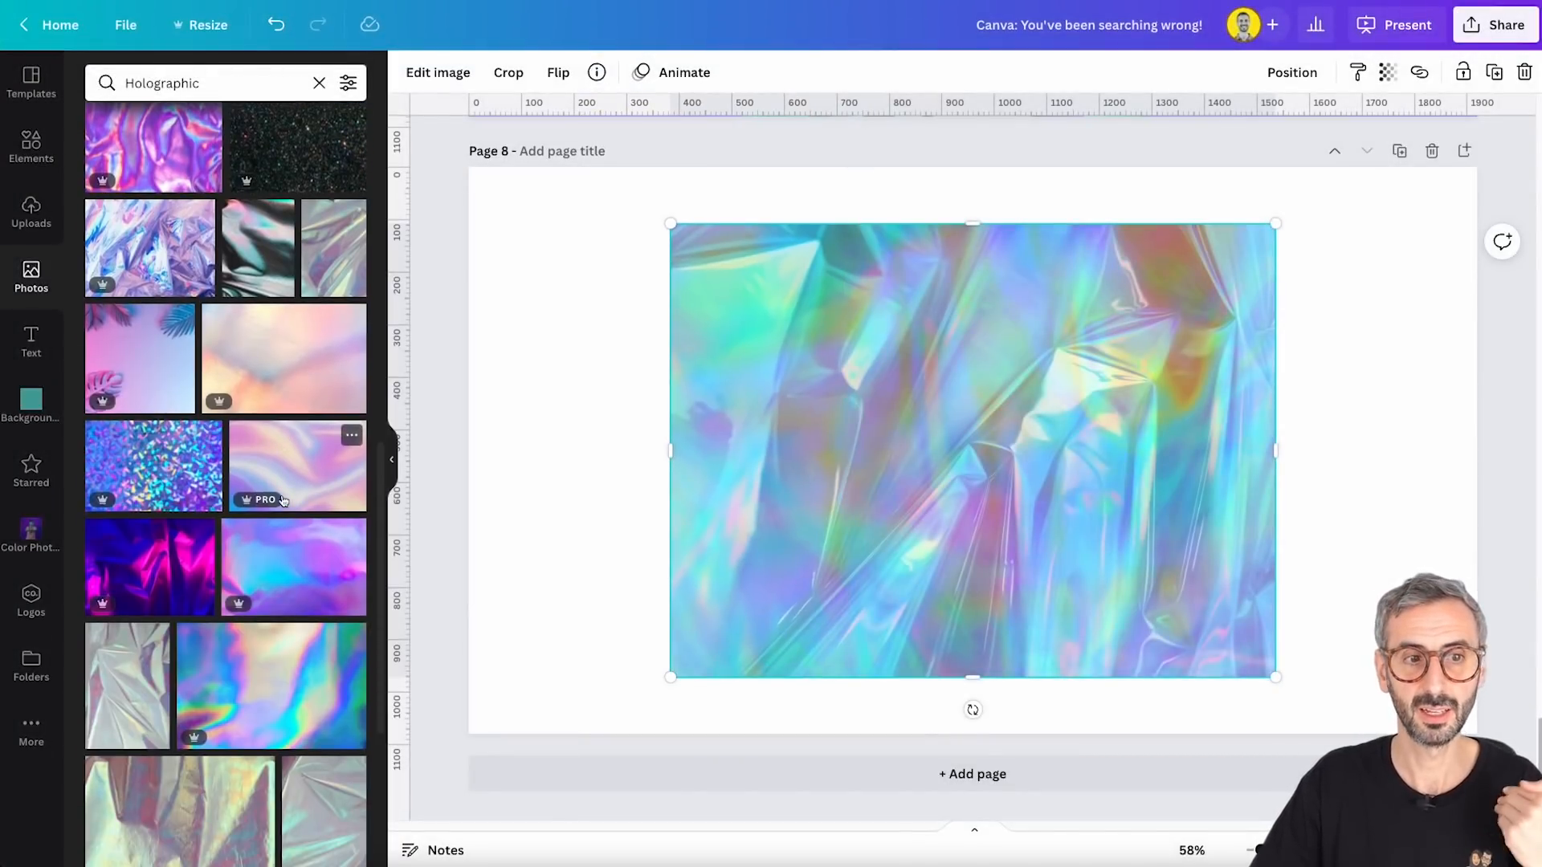
pyautogui.scroll(-1, 283, 500)
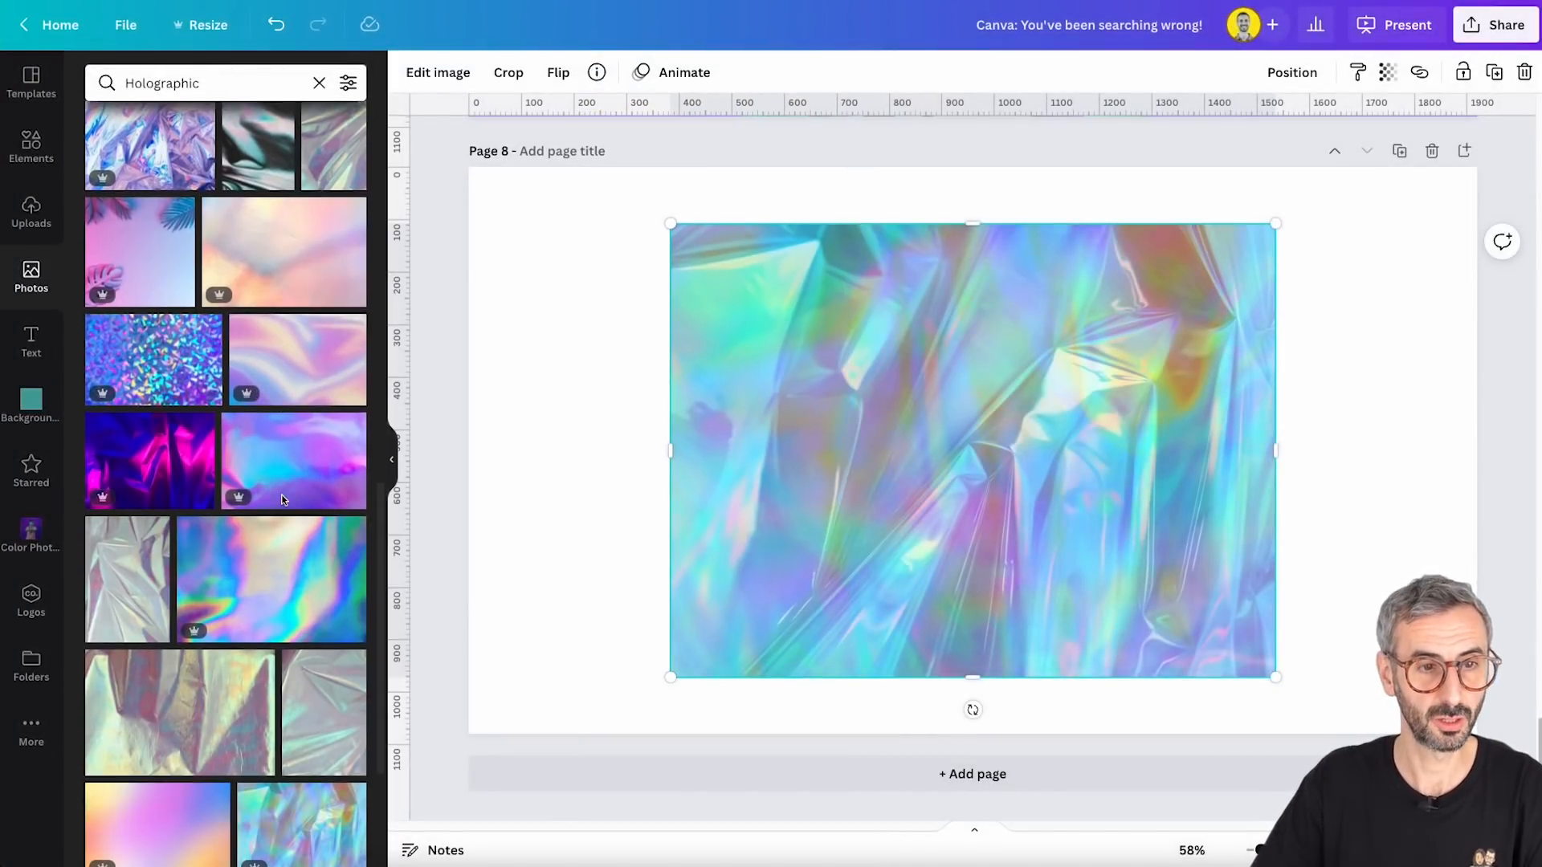
# Open the foil photo's information again and show all of its keywords
pyautogui.click(597, 74)
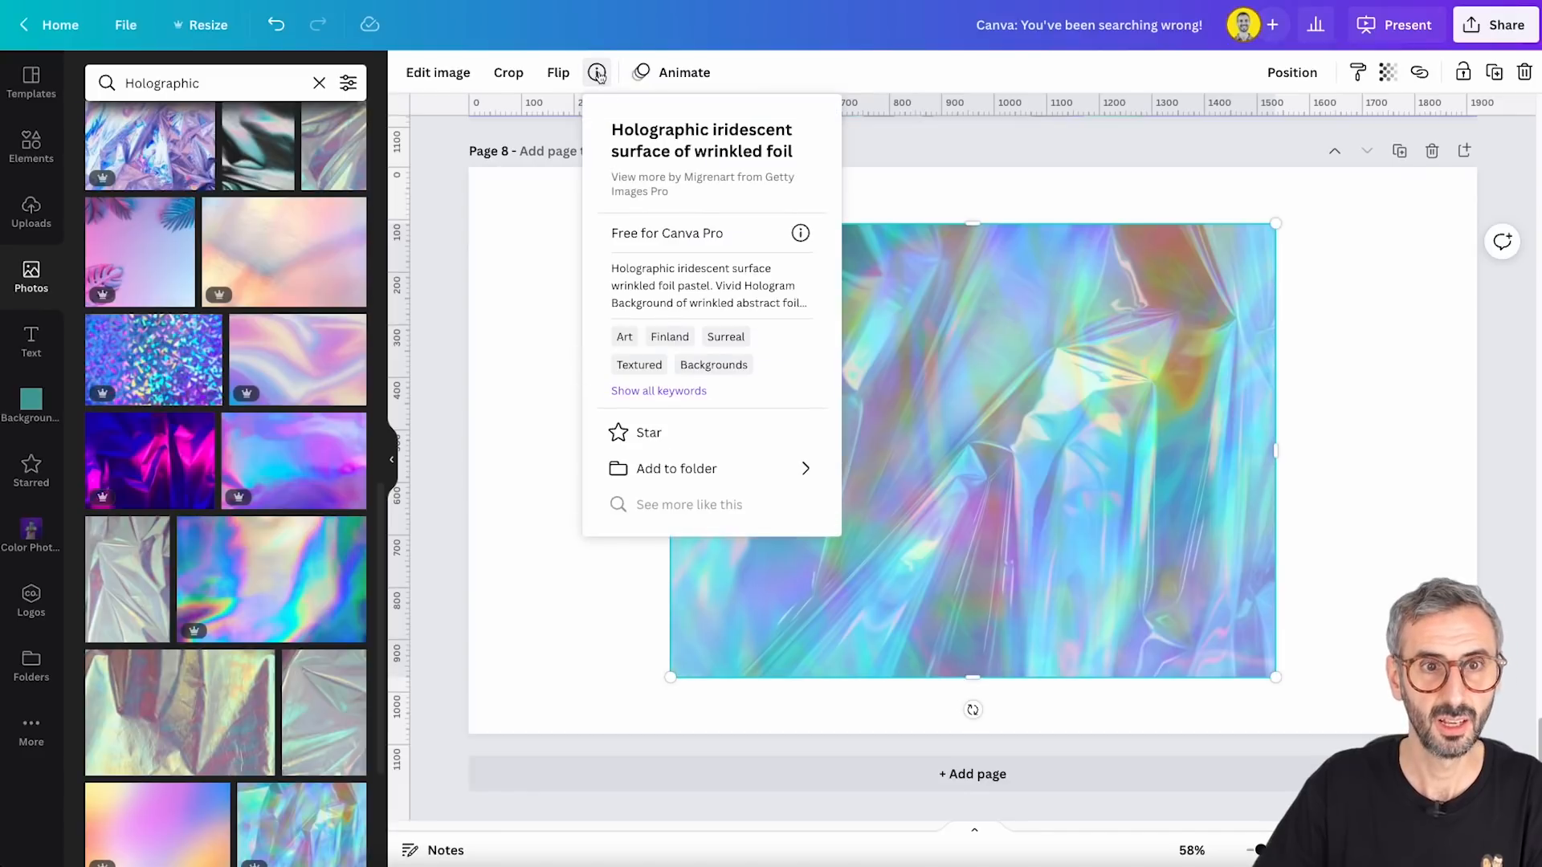
pyautogui.click(659, 393)
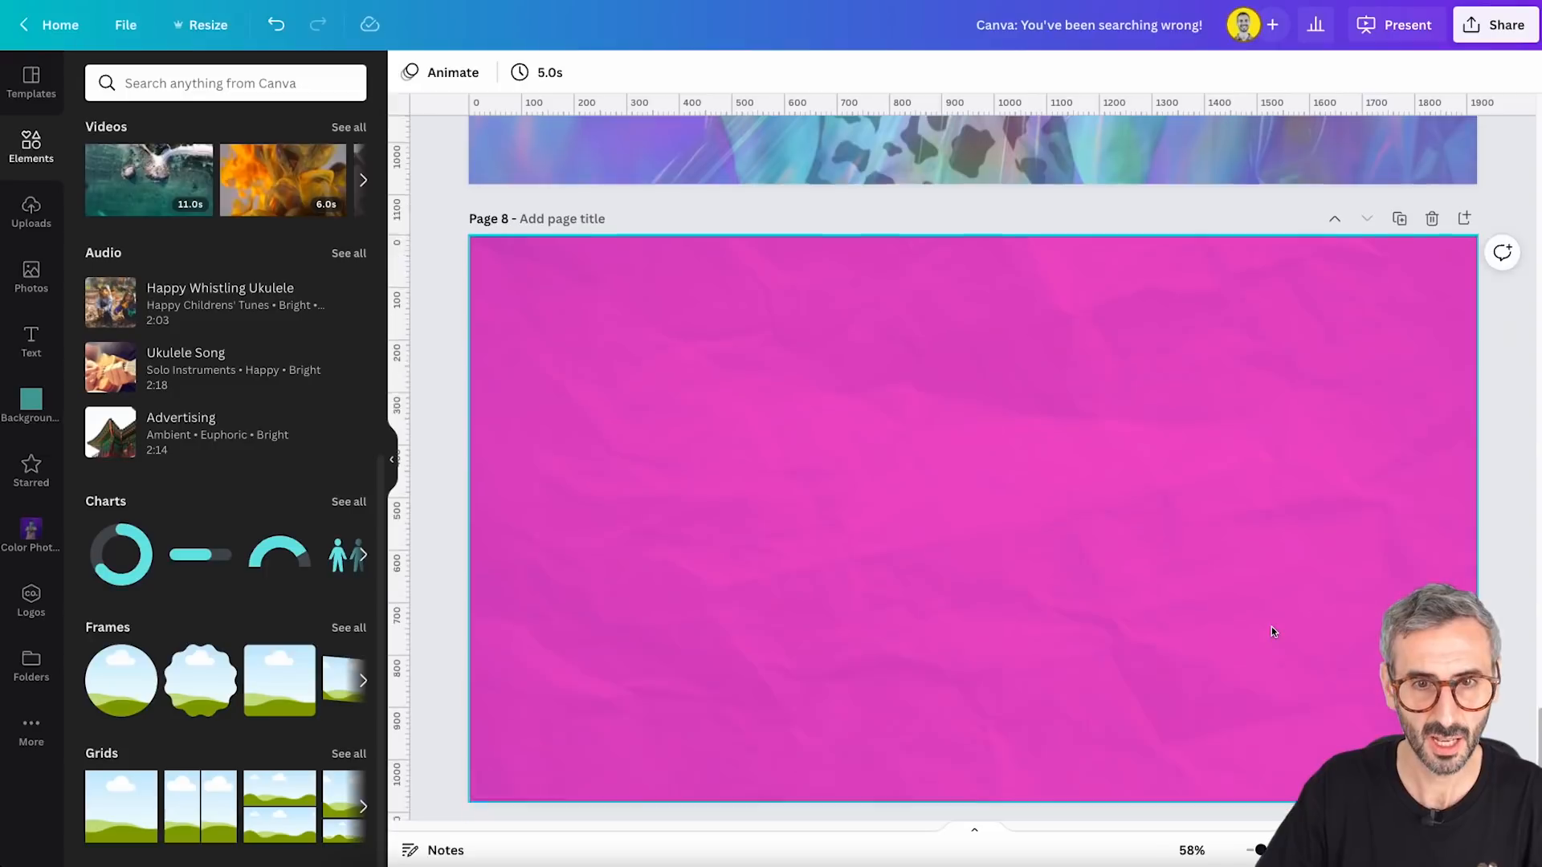
# Select the pink crumpled-paper image on page 8 and check its image information for a title and keywords
pyautogui.scroll(-1, 1272, 632)
pyautogui.moveTo(1098, 447); pyautogui.dragTo(1019, 359)
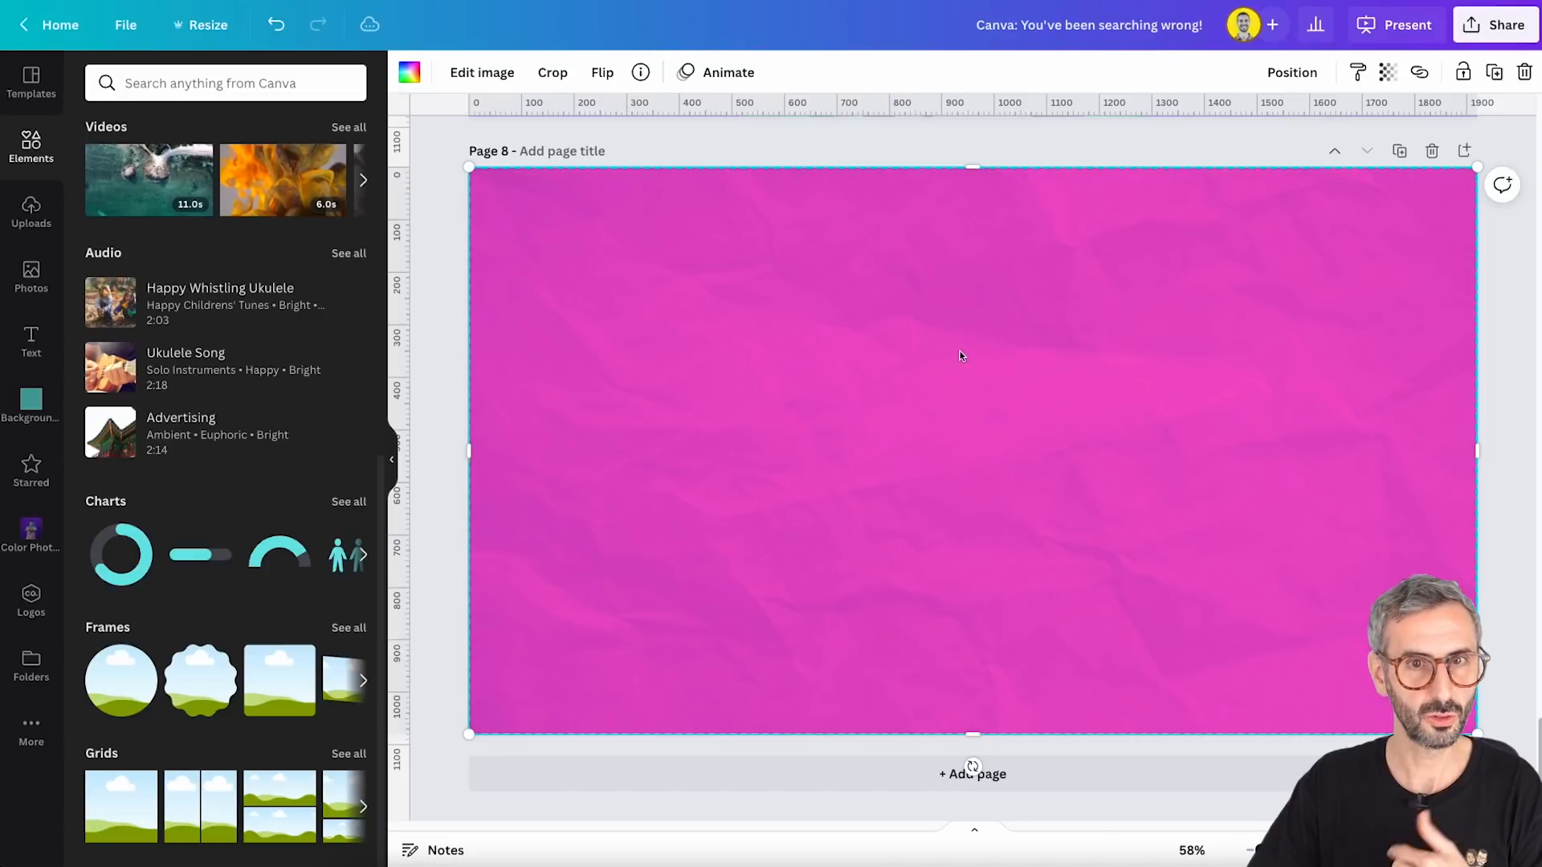
pyautogui.moveTo(960, 350); pyautogui.dragTo(960, 344)
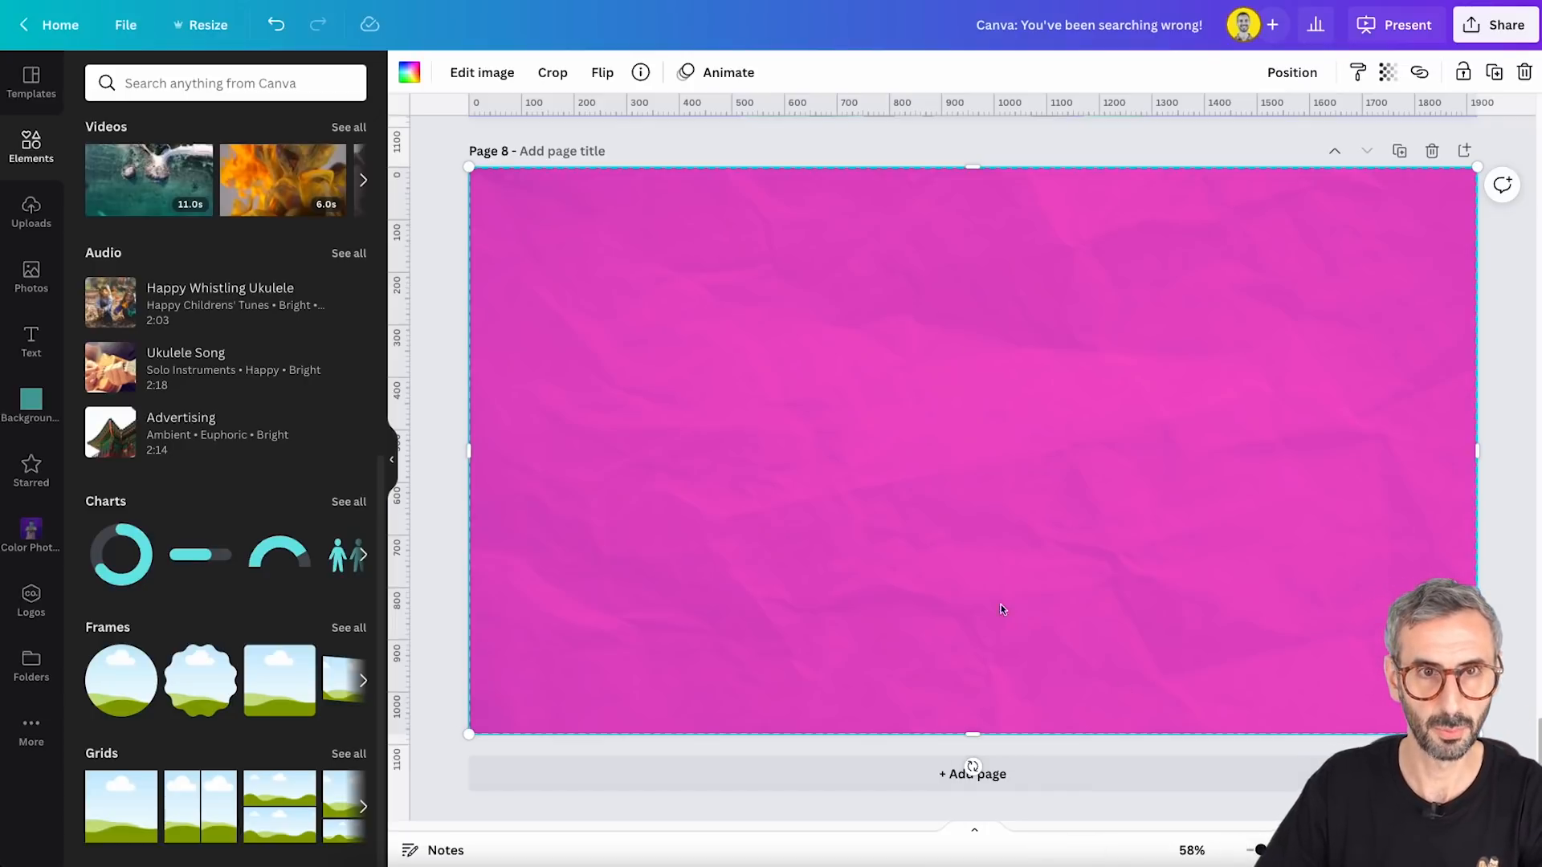
pyautogui.click(640, 73)
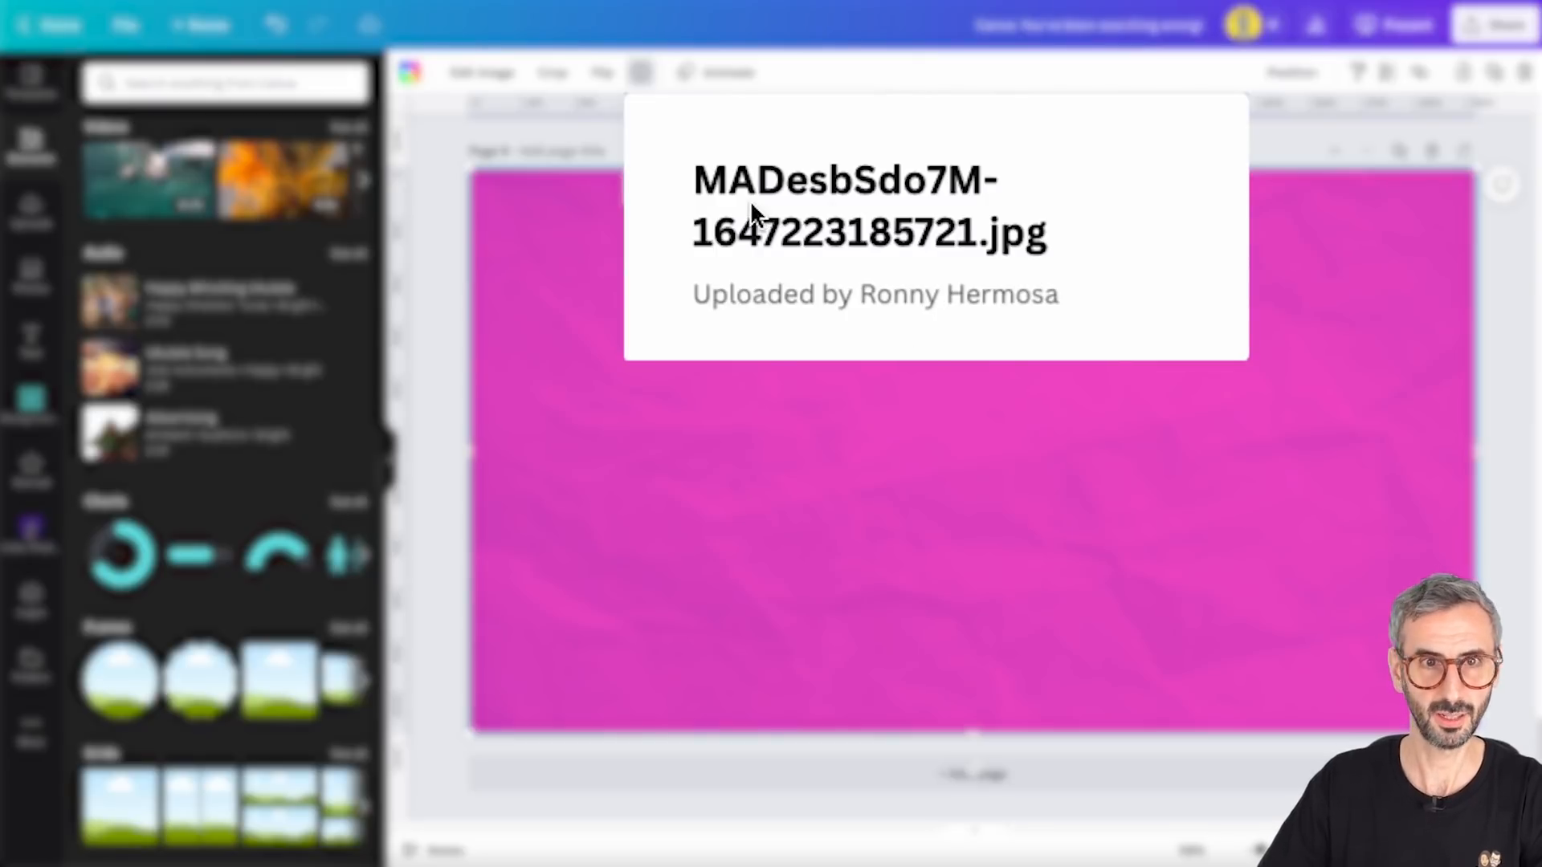
pyautogui.click(822, 414)
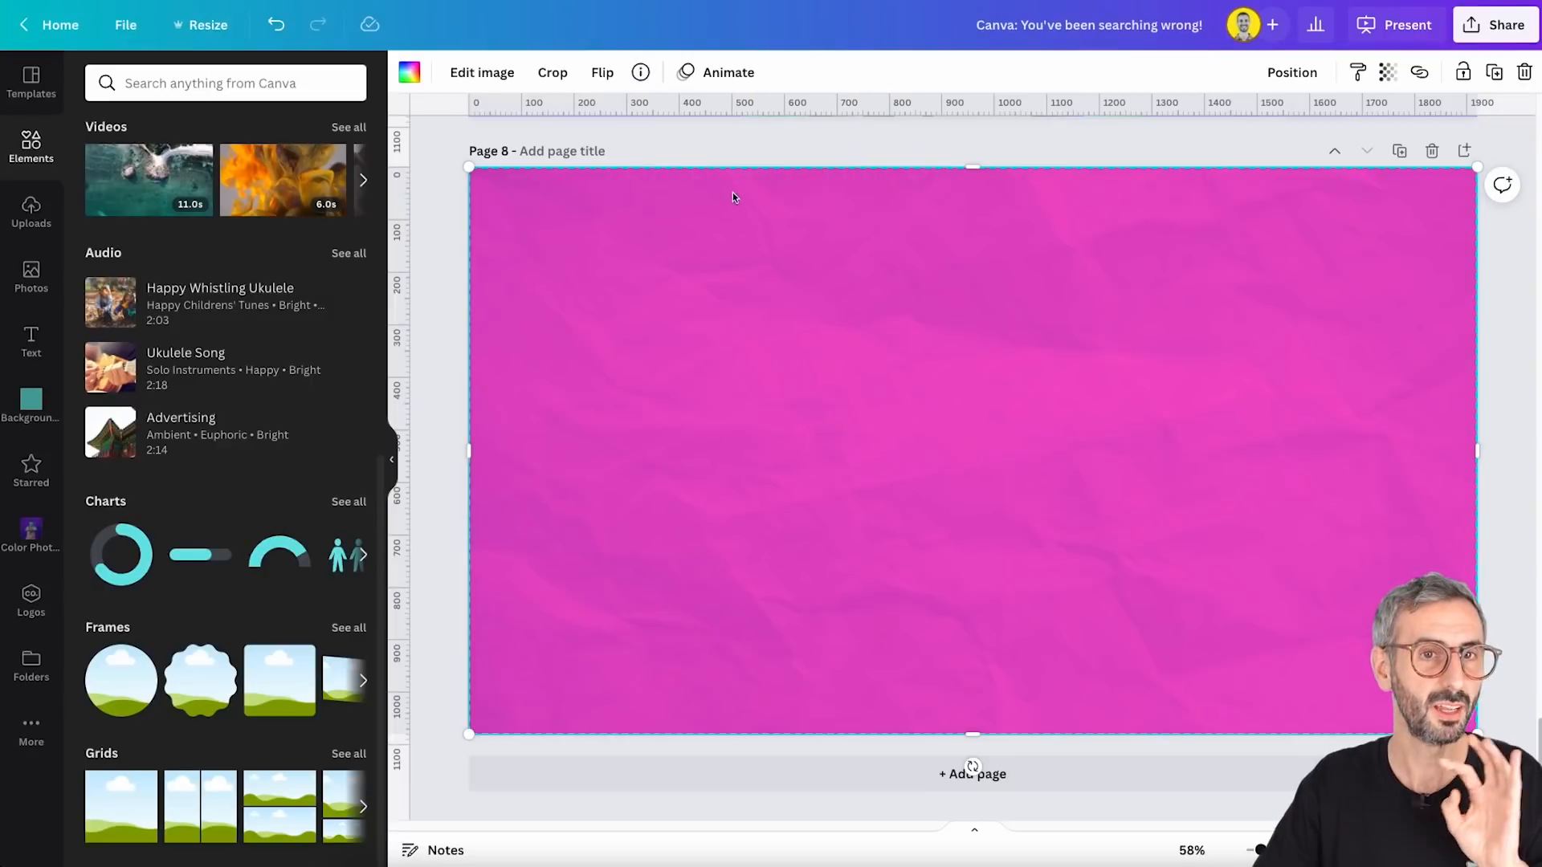
pyautogui.click(641, 73)
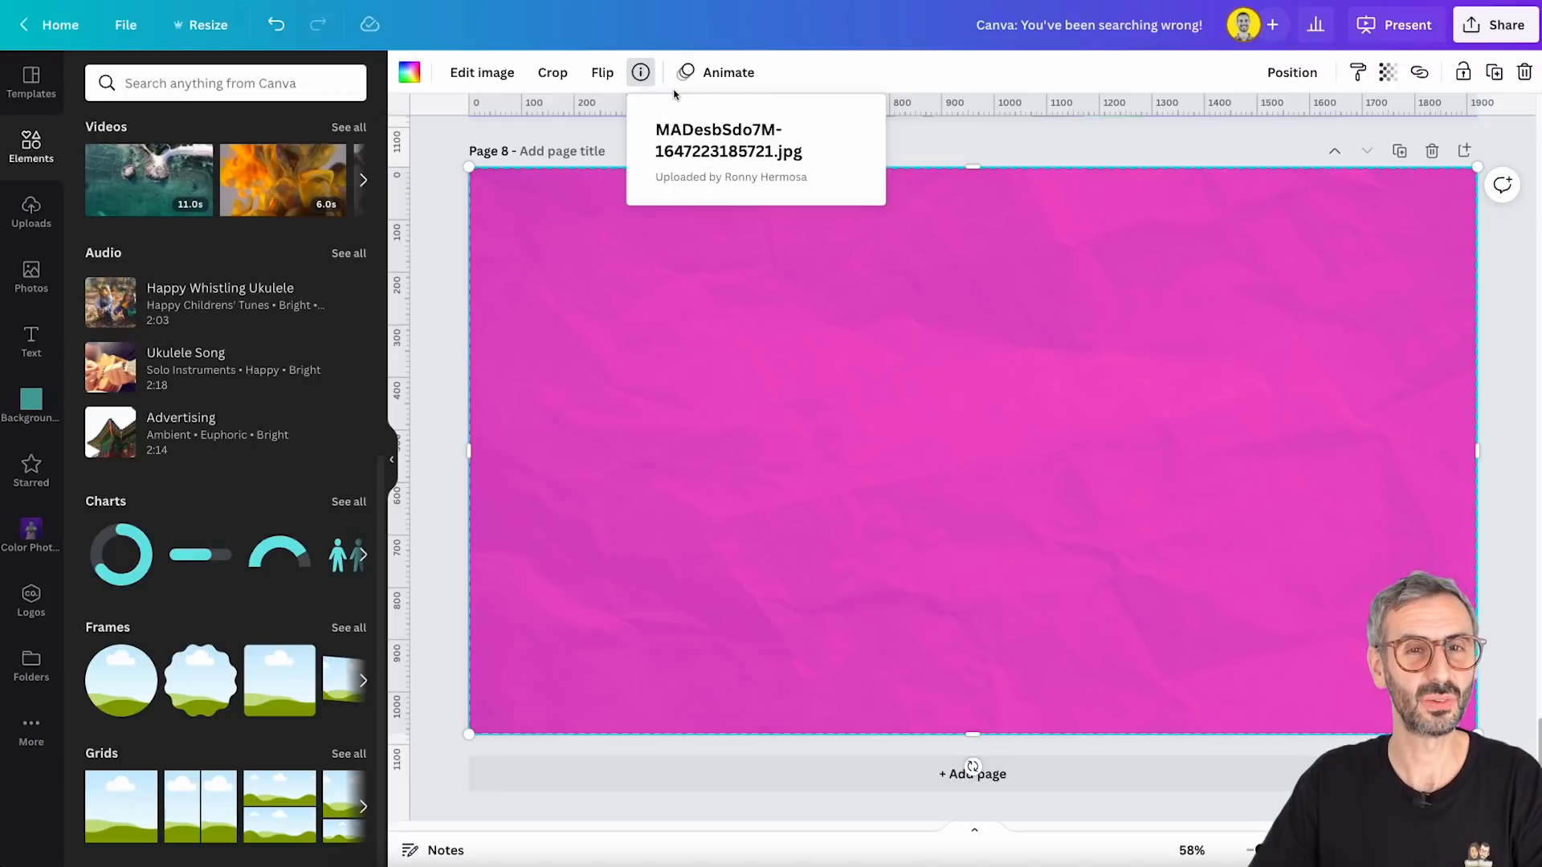
pyautogui.click(812, 285)
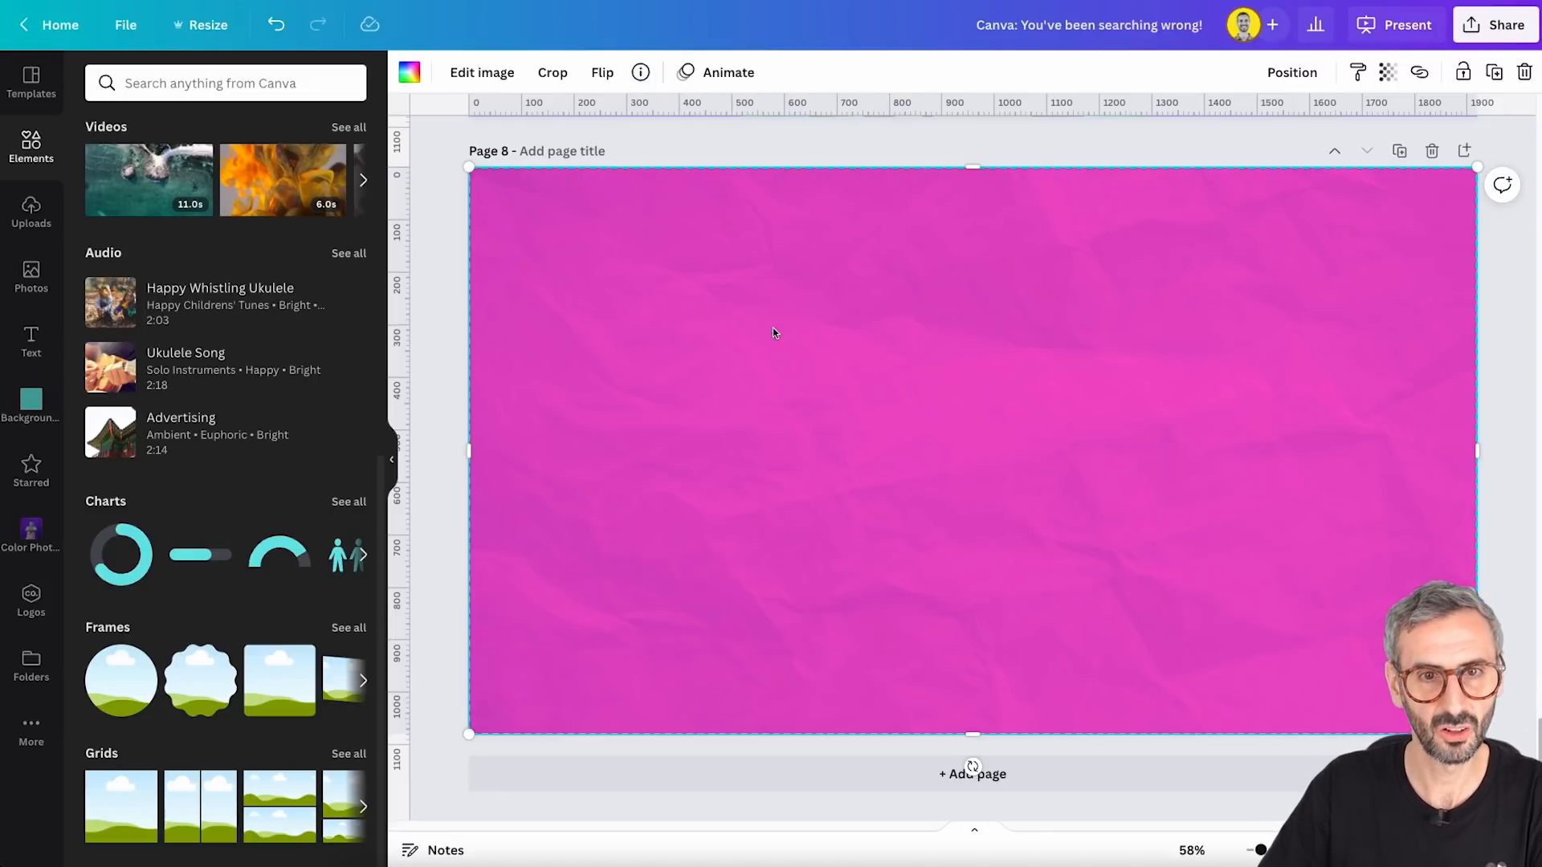
# Restore the pink crumpled-paper image on page 8 to its original, unedited photo
pyautogui.moveTo(925, 350); pyautogui.dragTo(950, 386)
pyautogui.moveTo(936, 363); pyautogui.dragTo(927, 351)
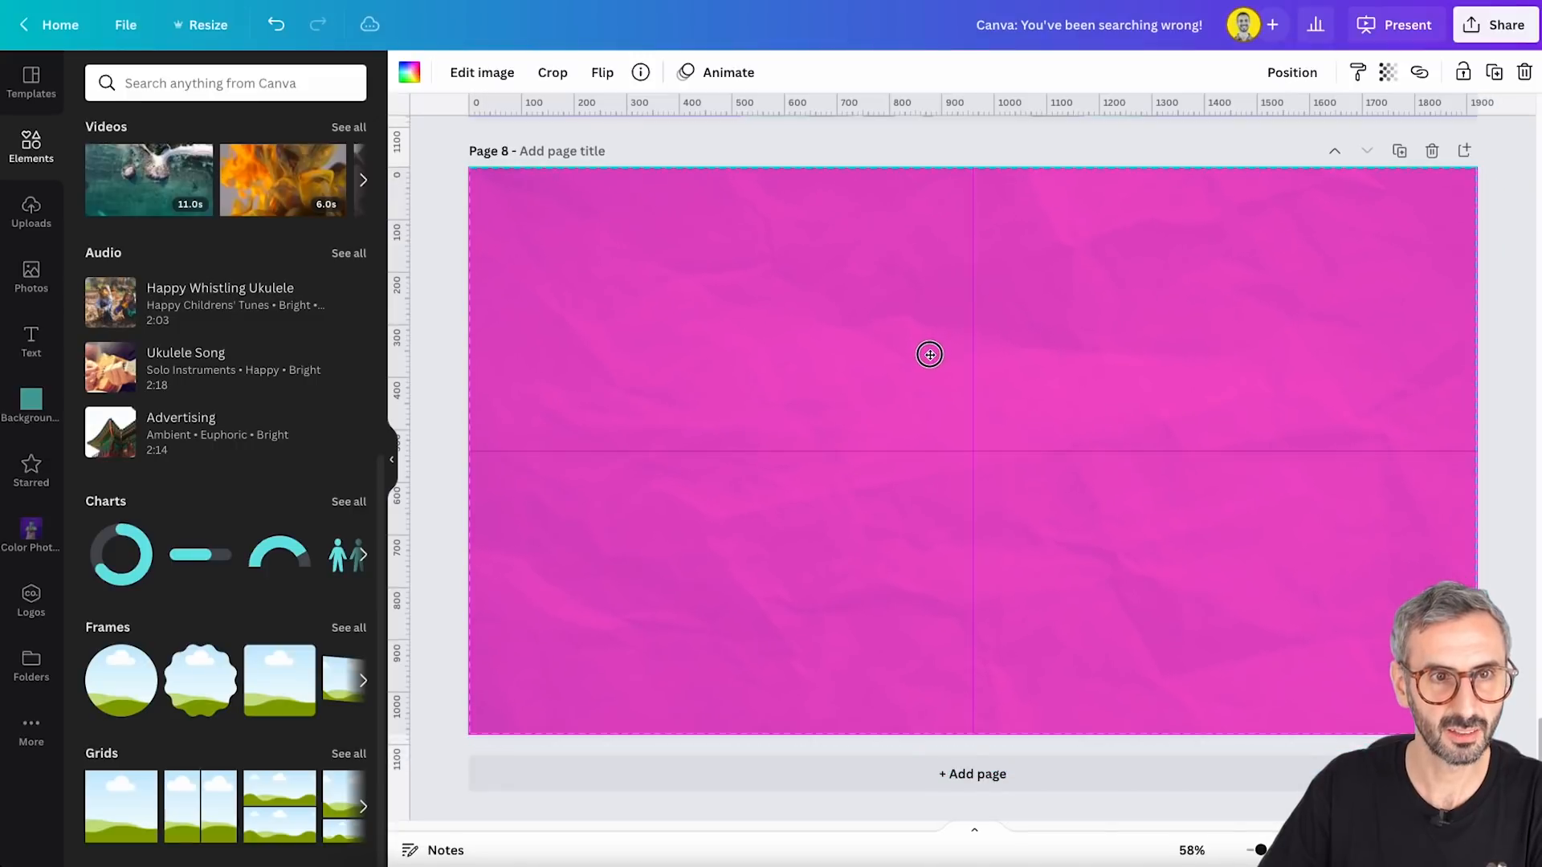
pyautogui.click(498, 74)
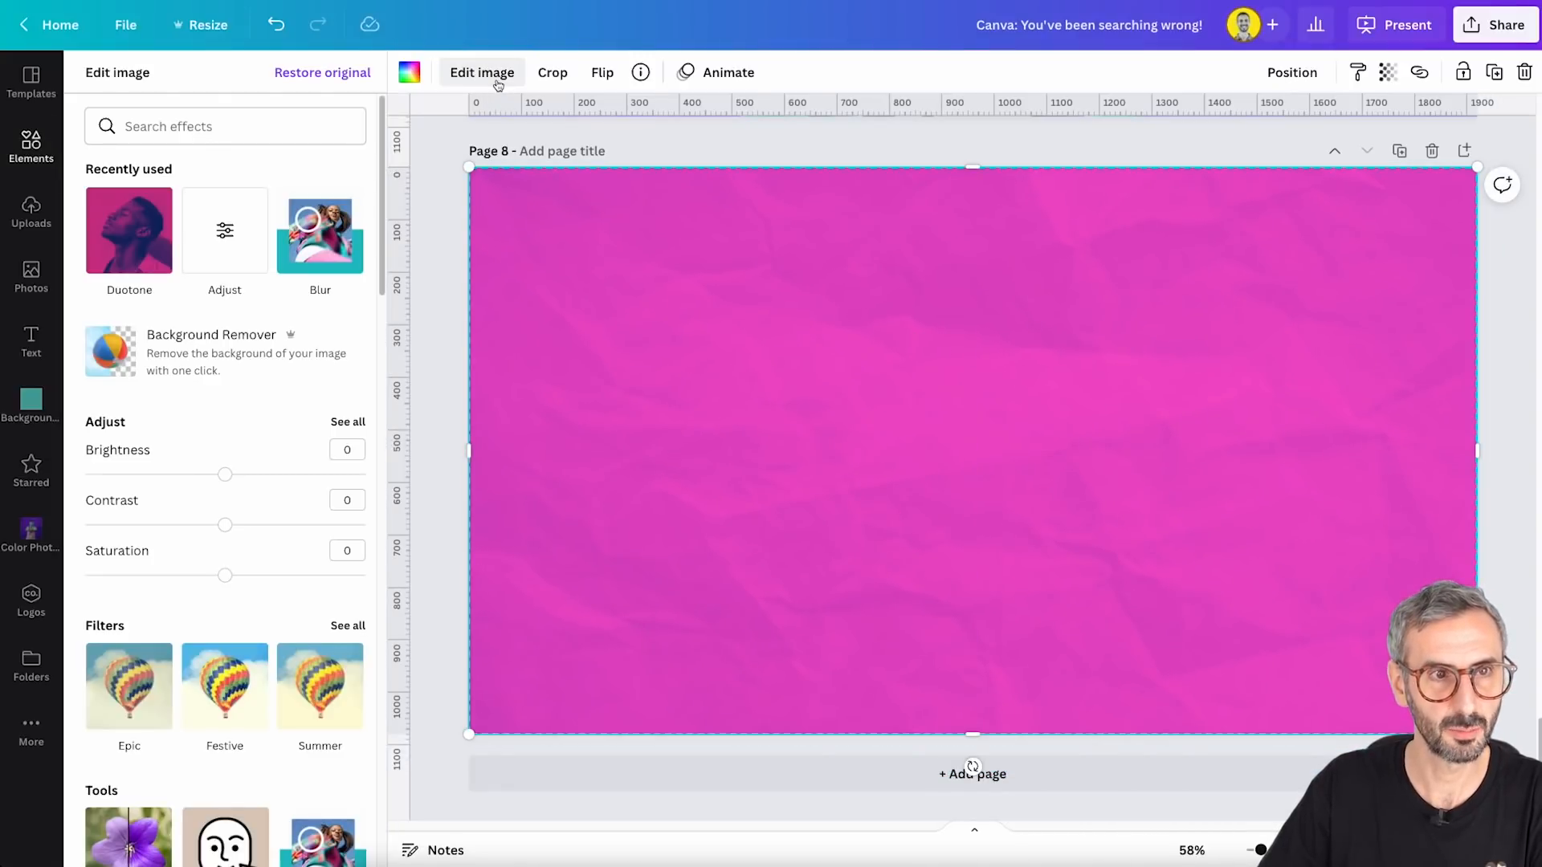
pyautogui.click(321, 90)
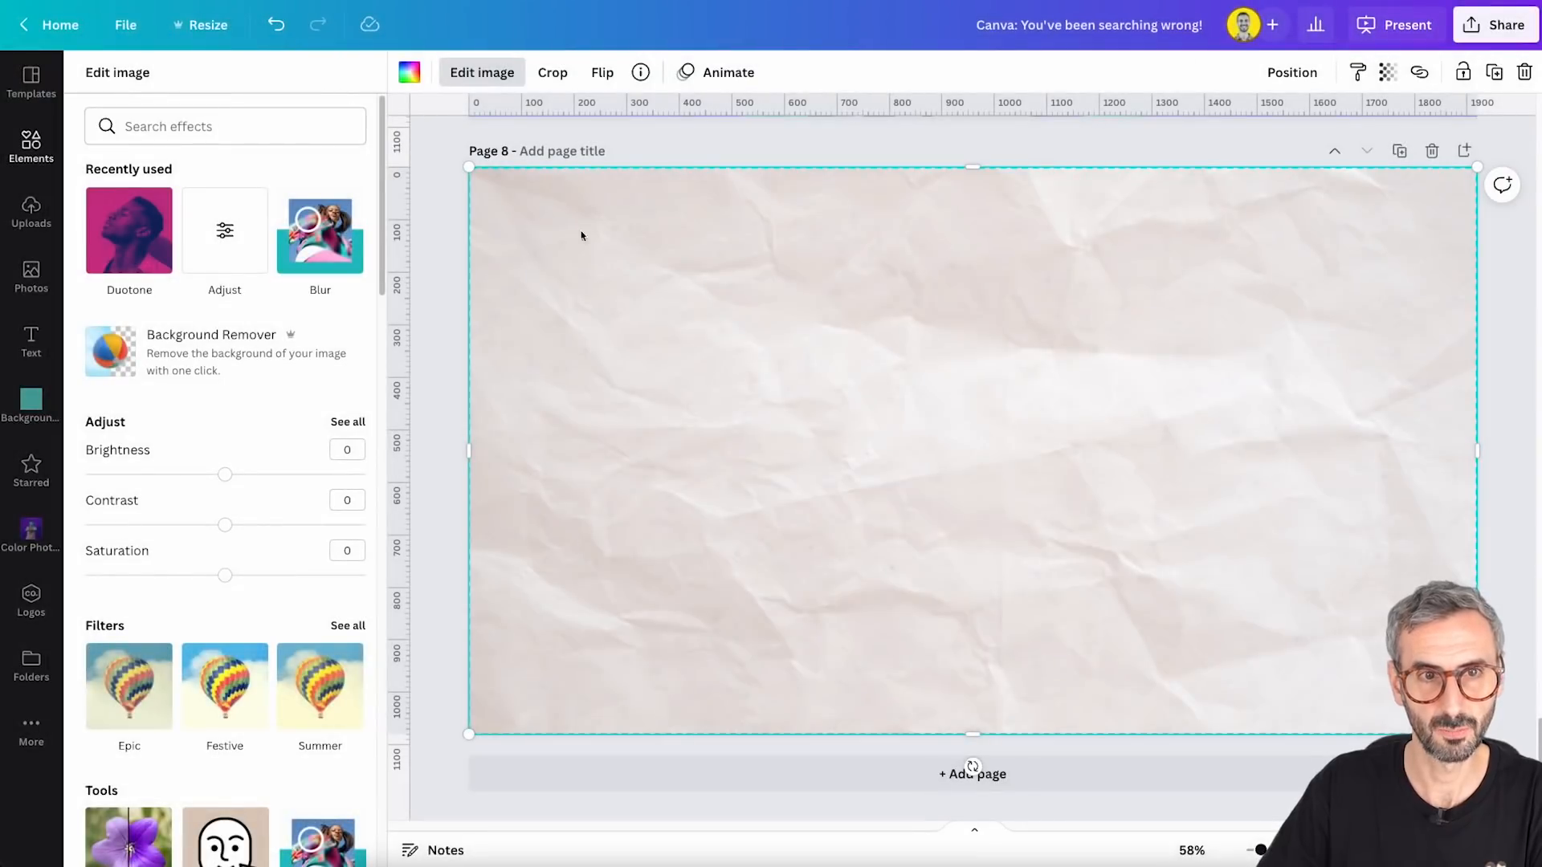
# Shrink the paper photo to about three quarters of the page width, centre it, and show all keywords in its information
pyautogui.moveTo(472, 168); pyautogui.dragTo(740, 337)
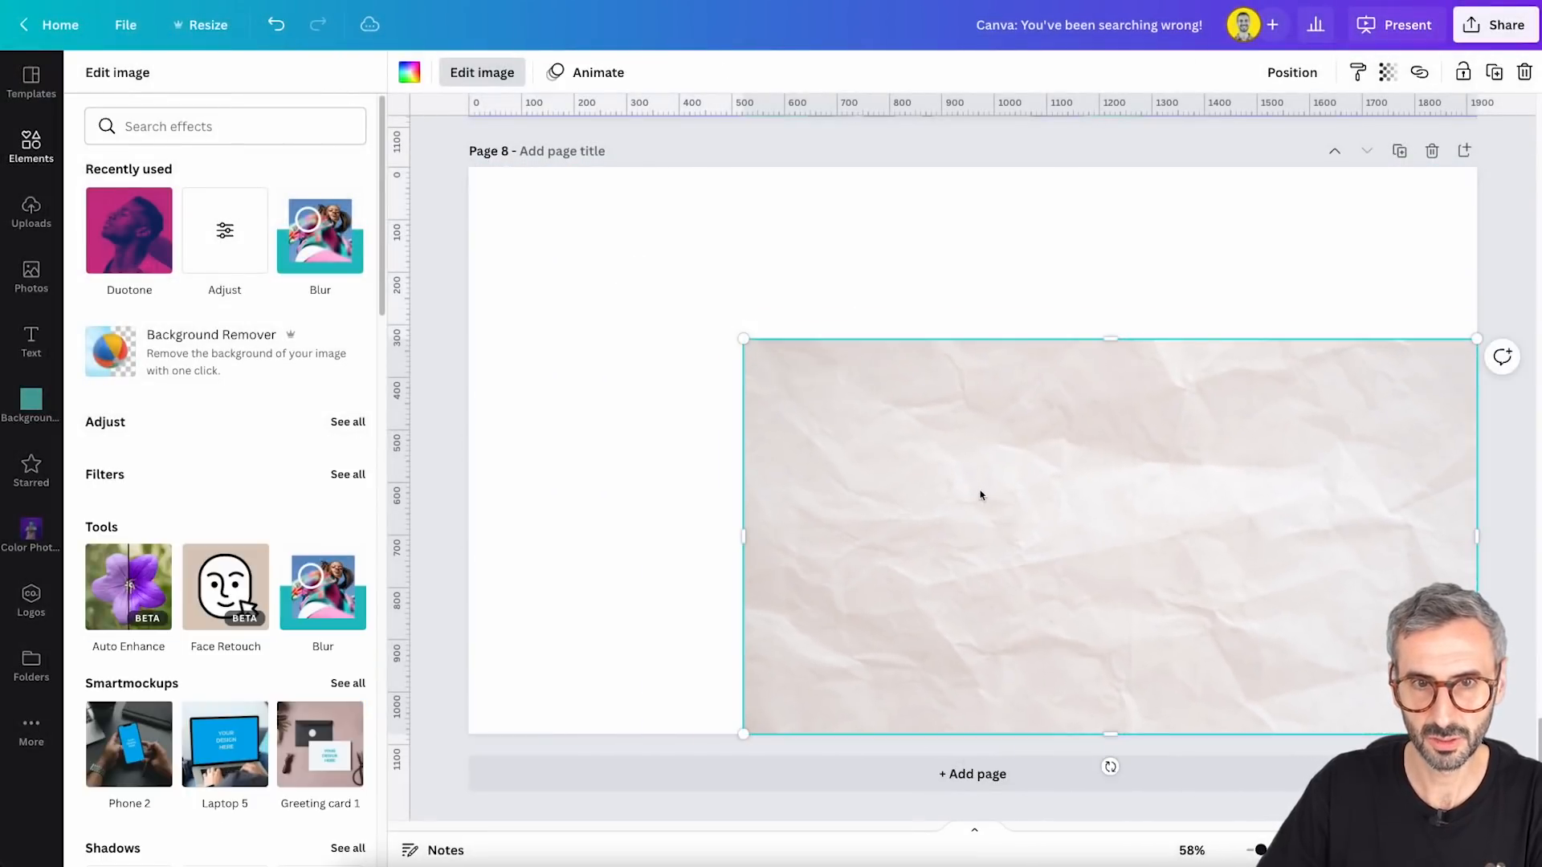
pyautogui.moveTo(980, 492); pyautogui.dragTo(844, 408)
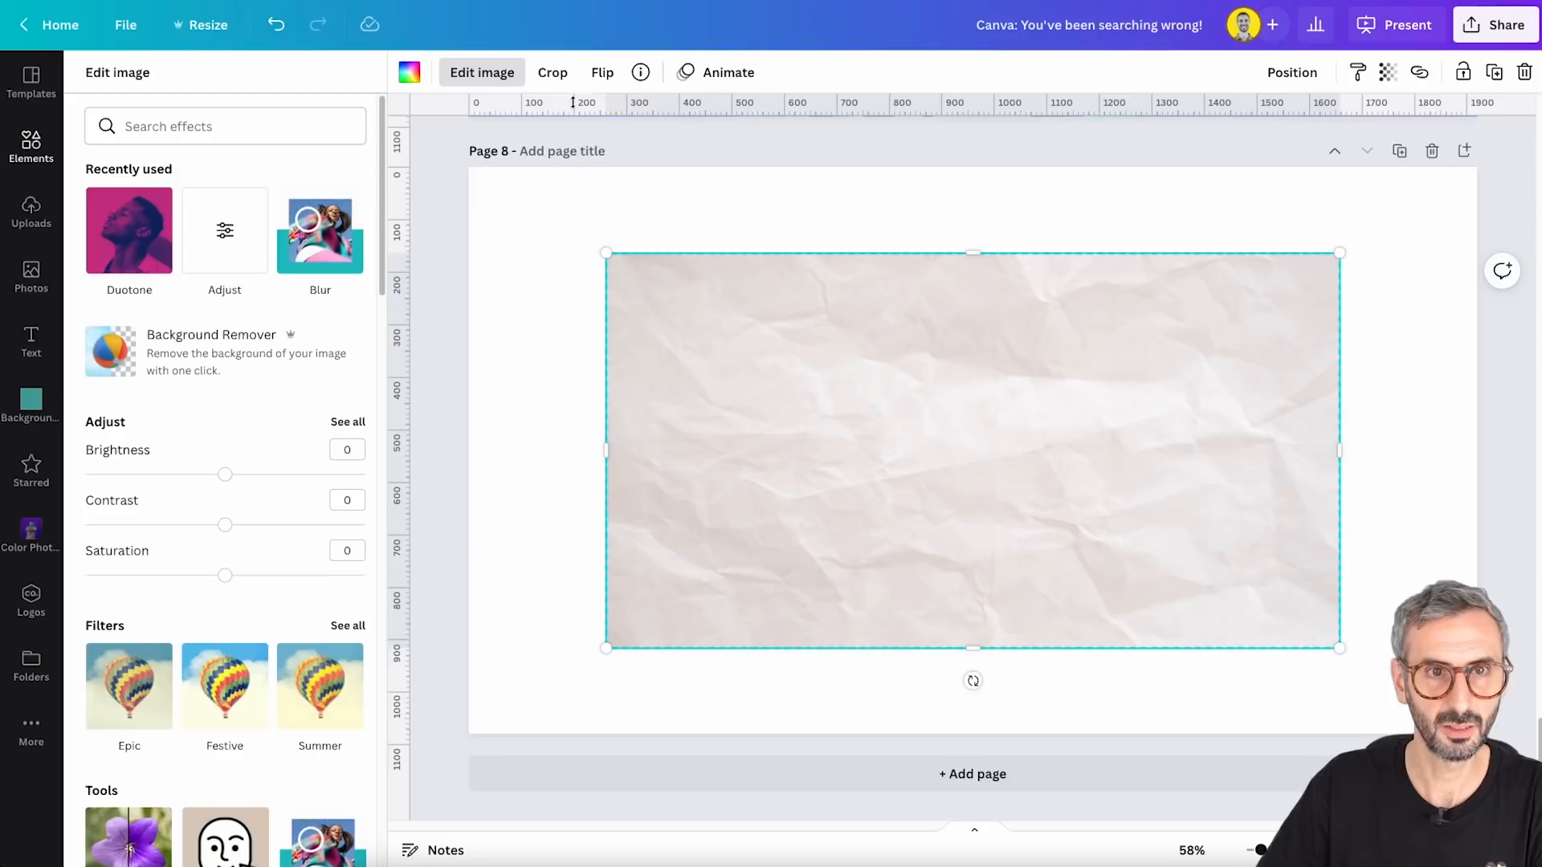
pyautogui.click(642, 75)
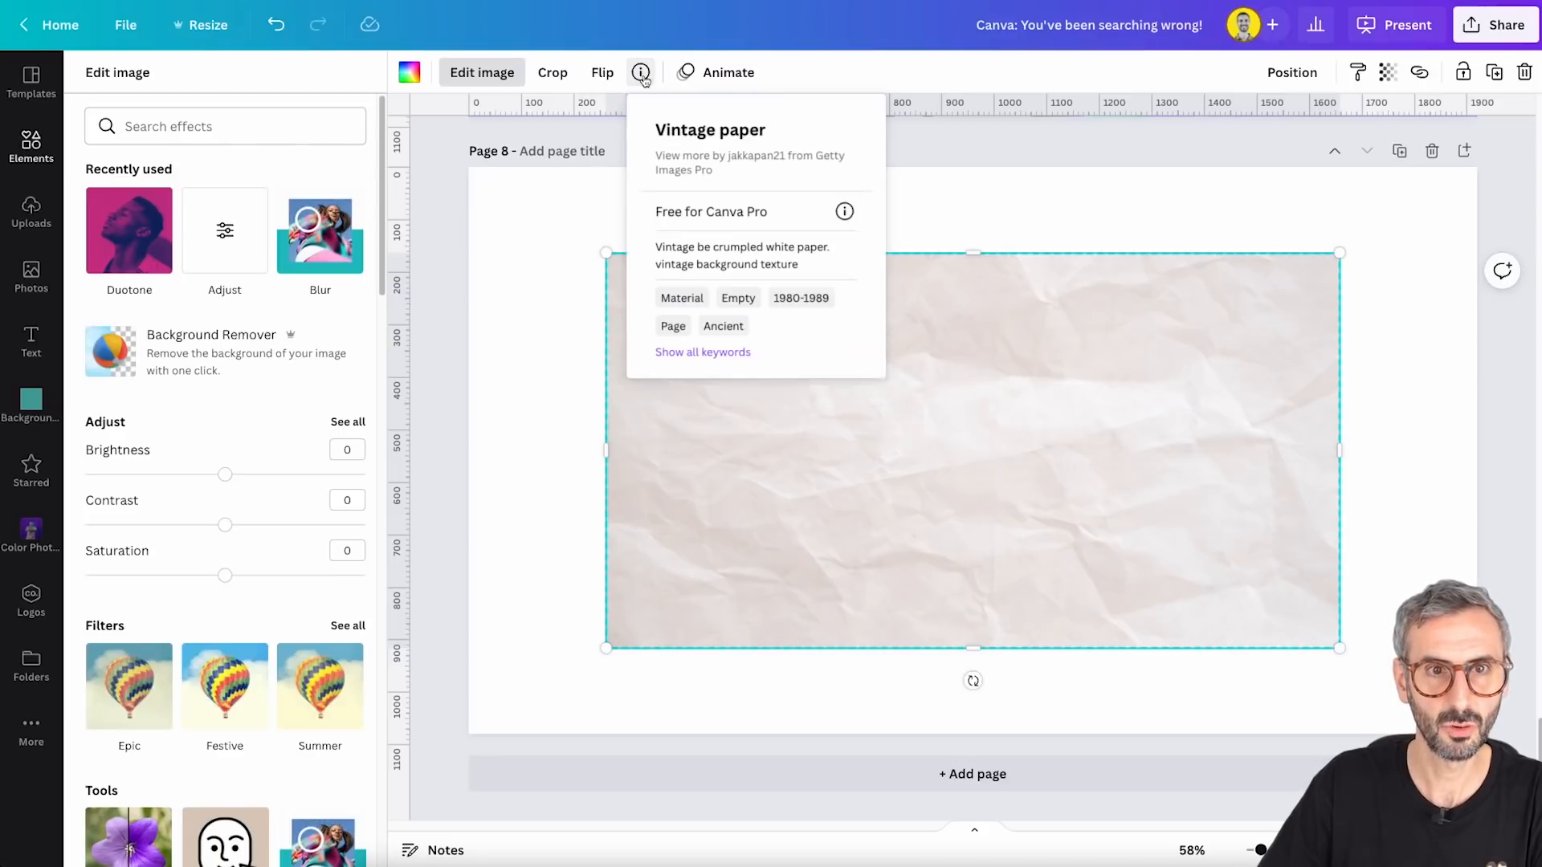
pyautogui.click(678, 132)
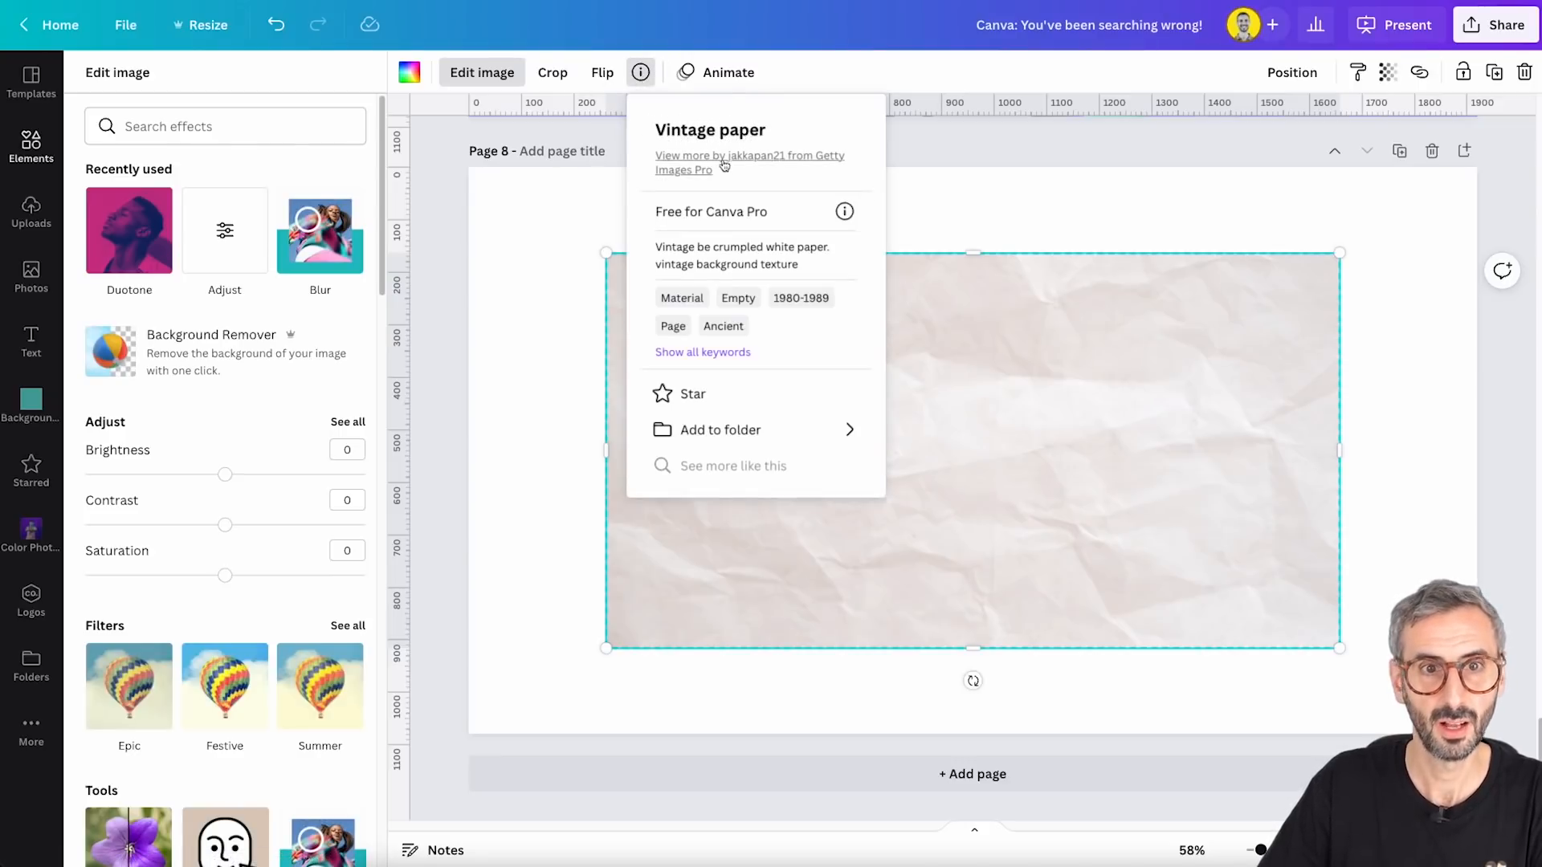
pyautogui.click(689, 353)
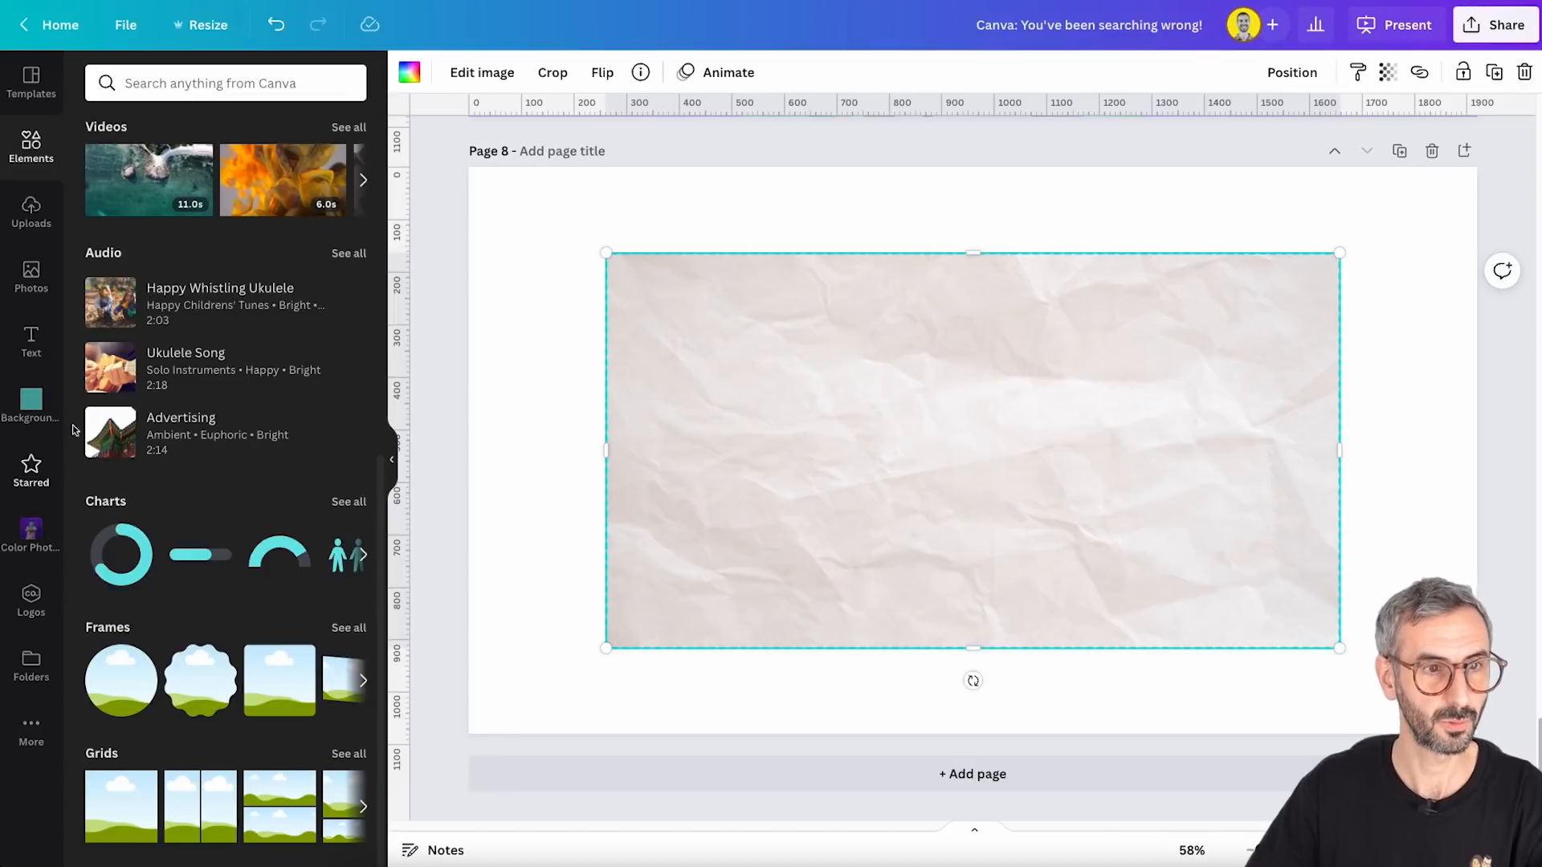
# Search the elements library for holographic and browse the results for a crumpled texture
pyautogui.click(204, 85)
pyautogui.write('p')
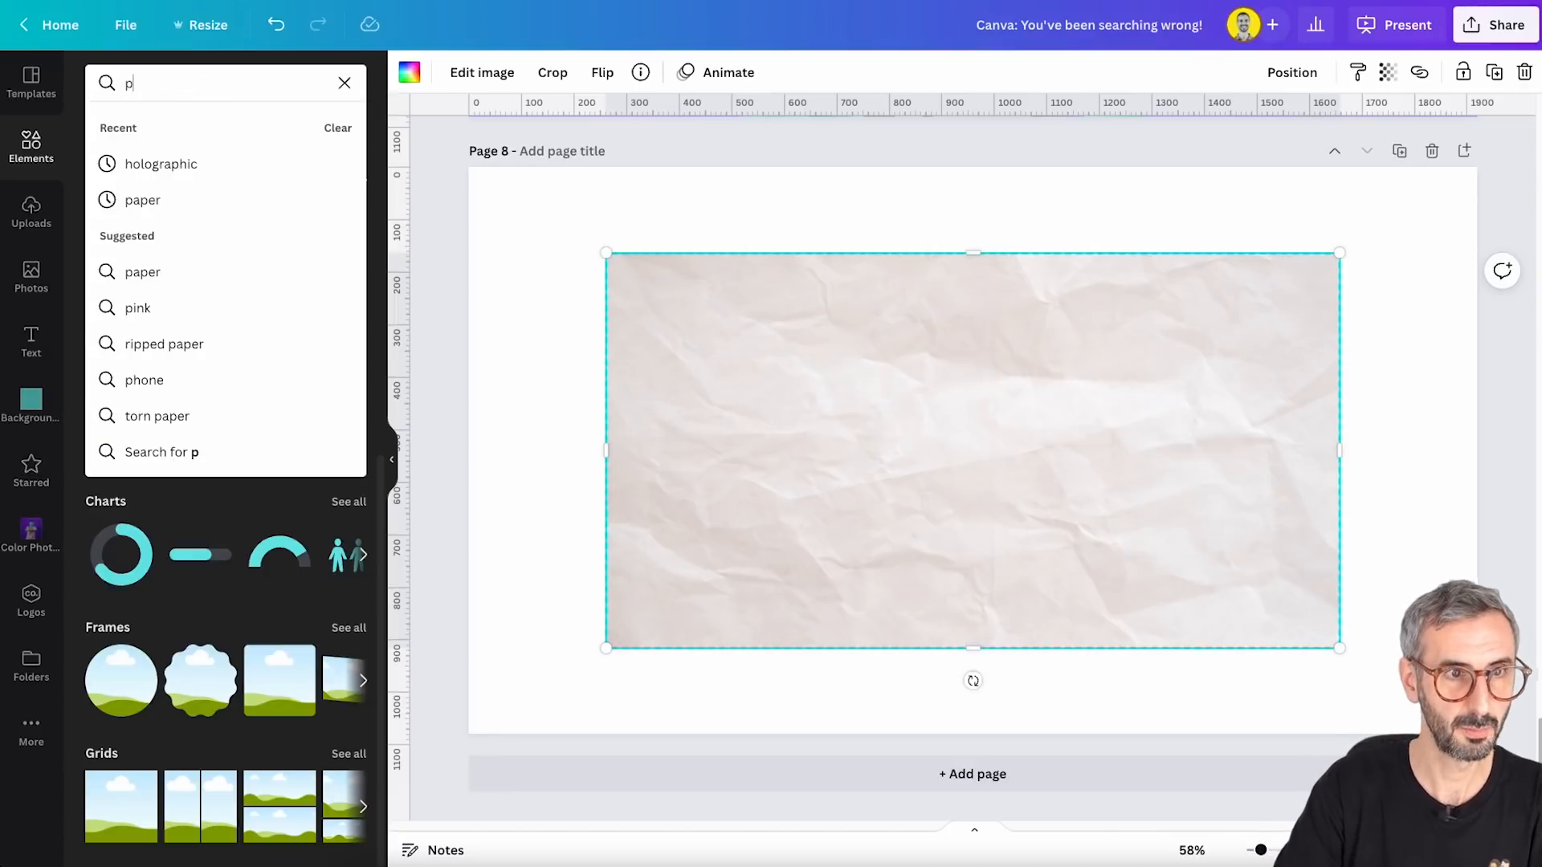
pyautogui.click(268, 166)
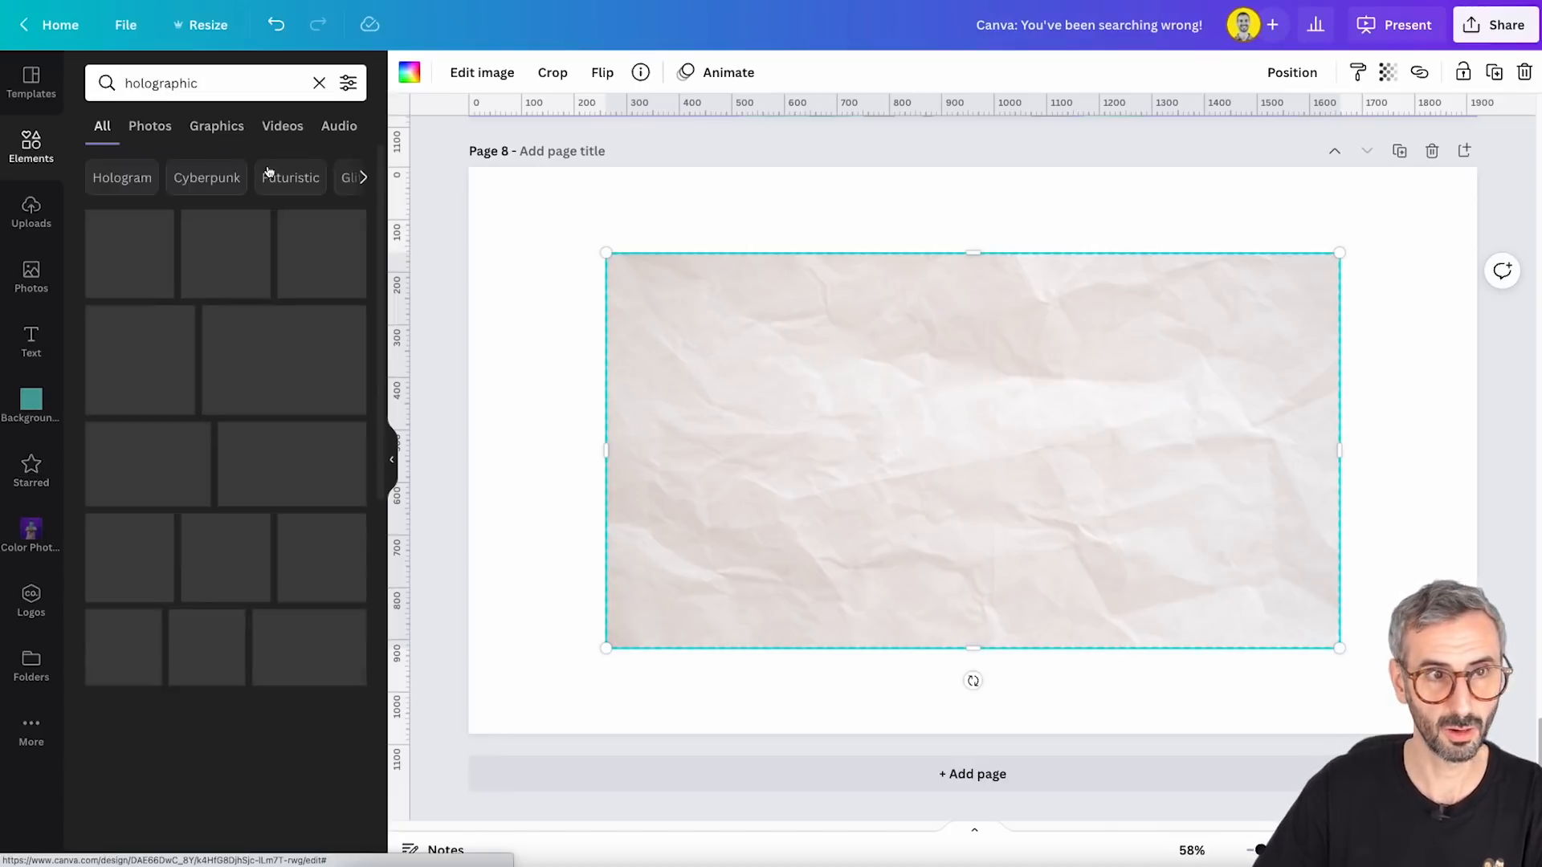
pyautogui.scroll(-6, 234, 566)
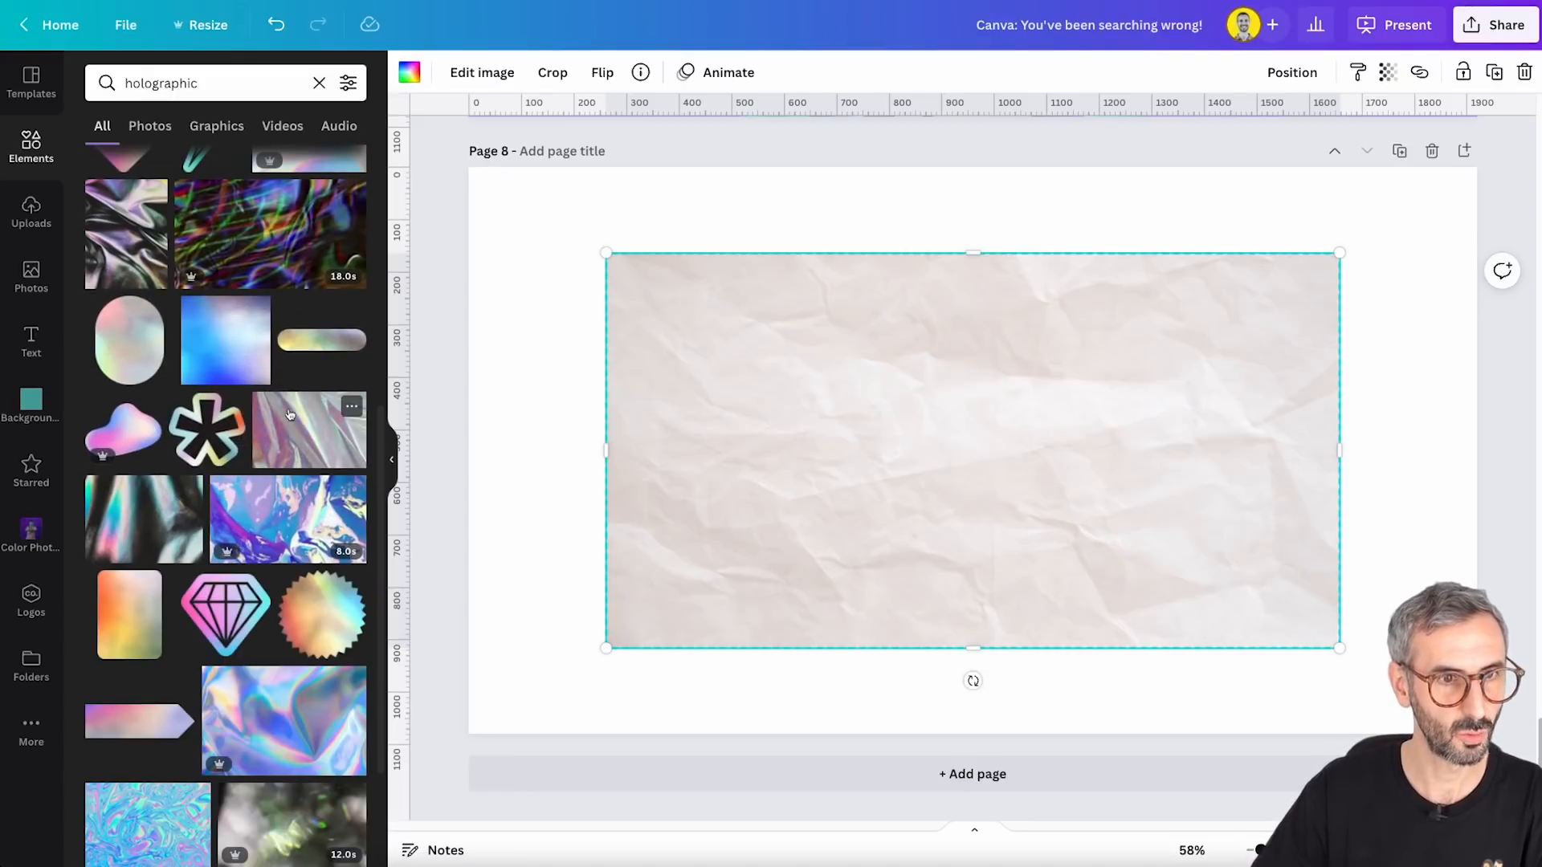
# Save the Shiny Silky Crumpled Texture element to the Backgrounds folder in your projects
pyautogui.click(351, 409)
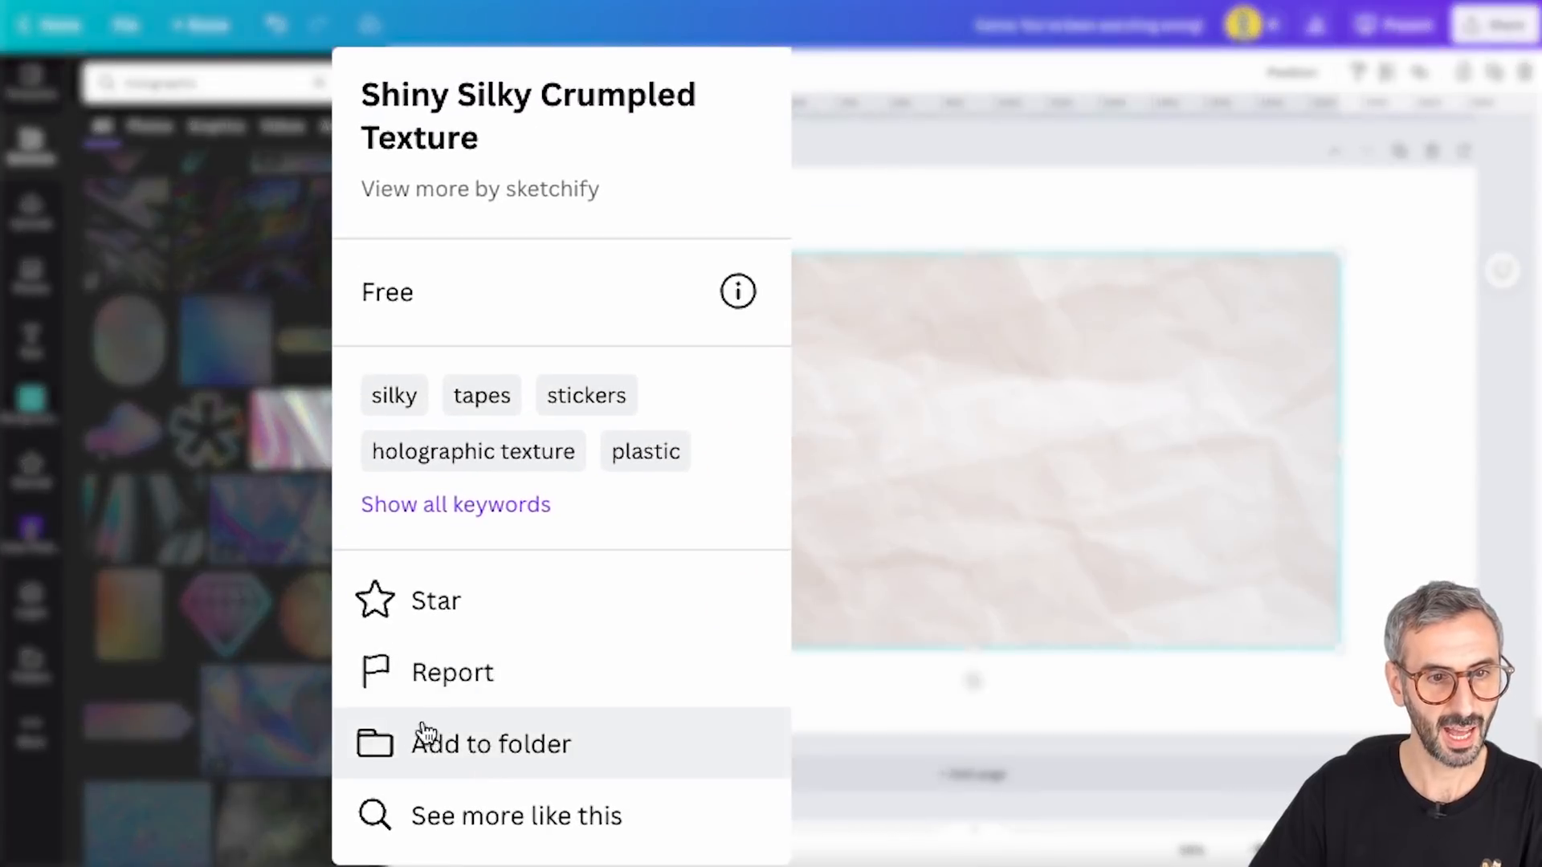
pyautogui.click(491, 753)
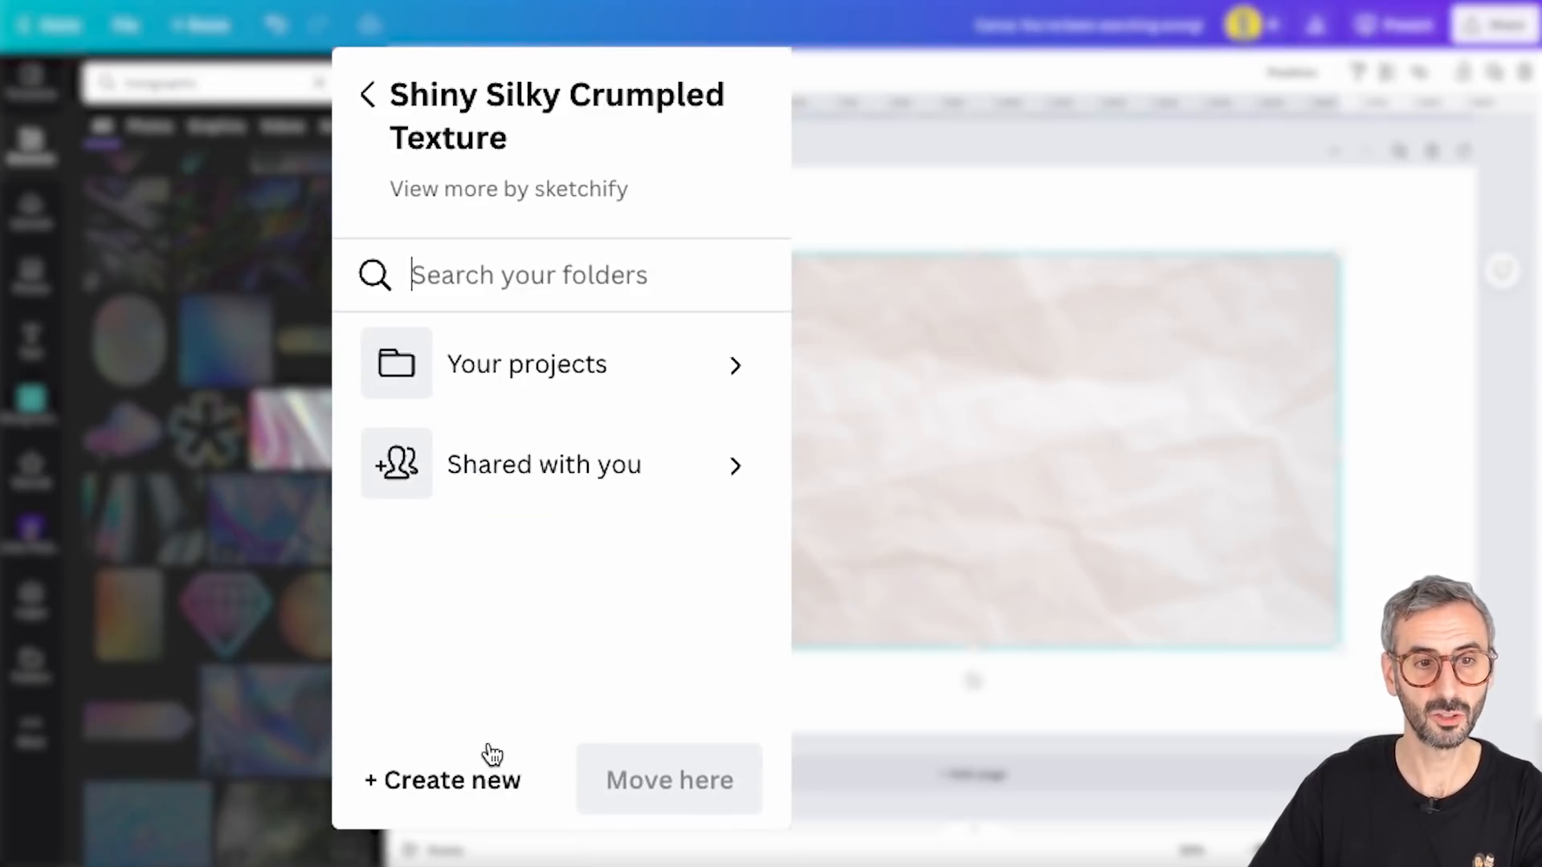
pyautogui.click(759, 383)
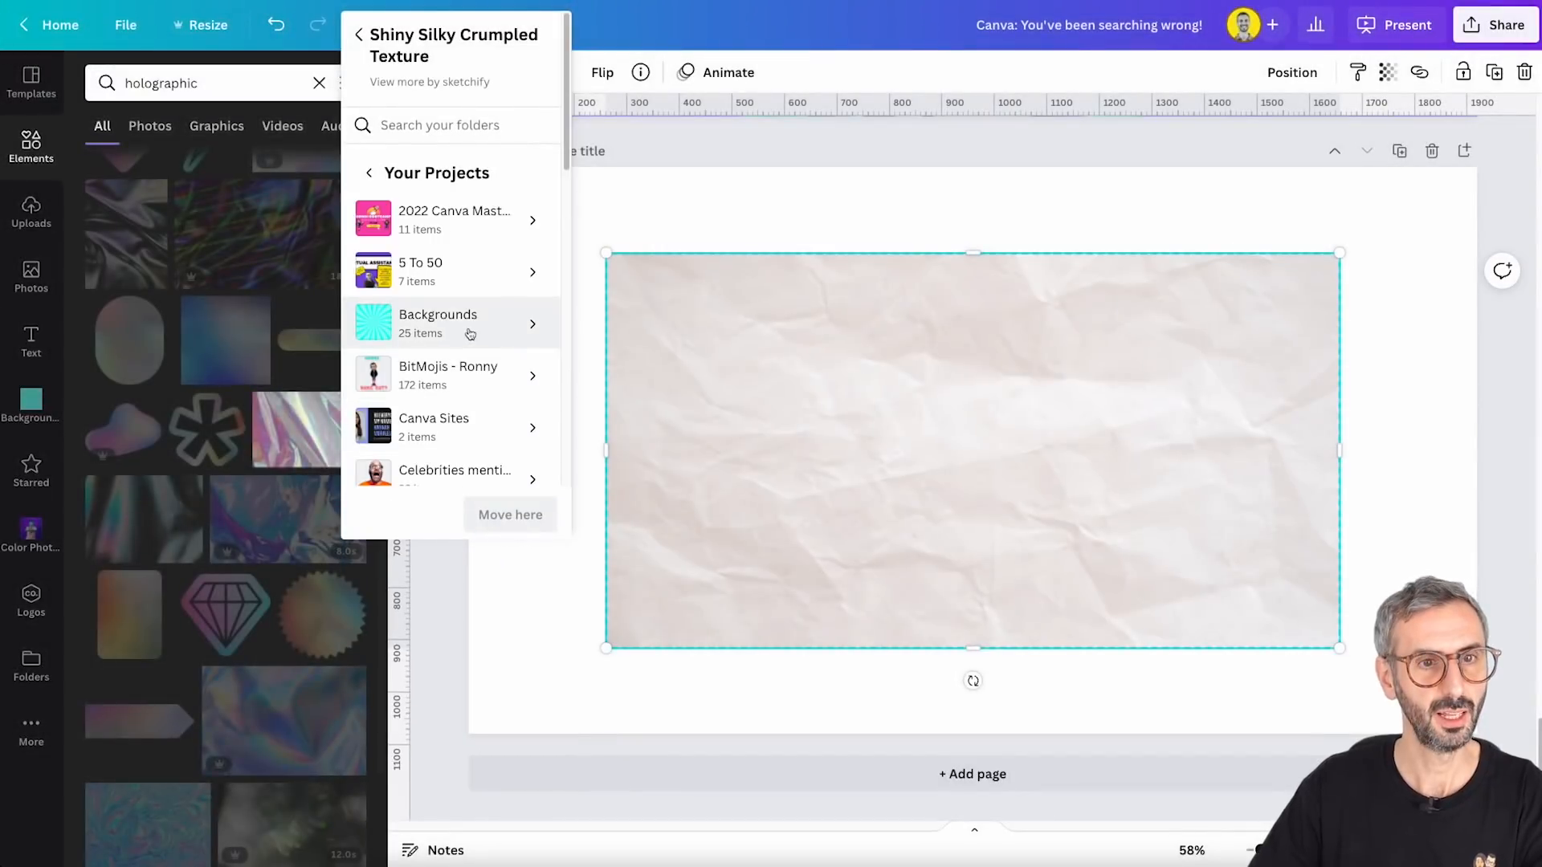
pyautogui.click(511, 330)
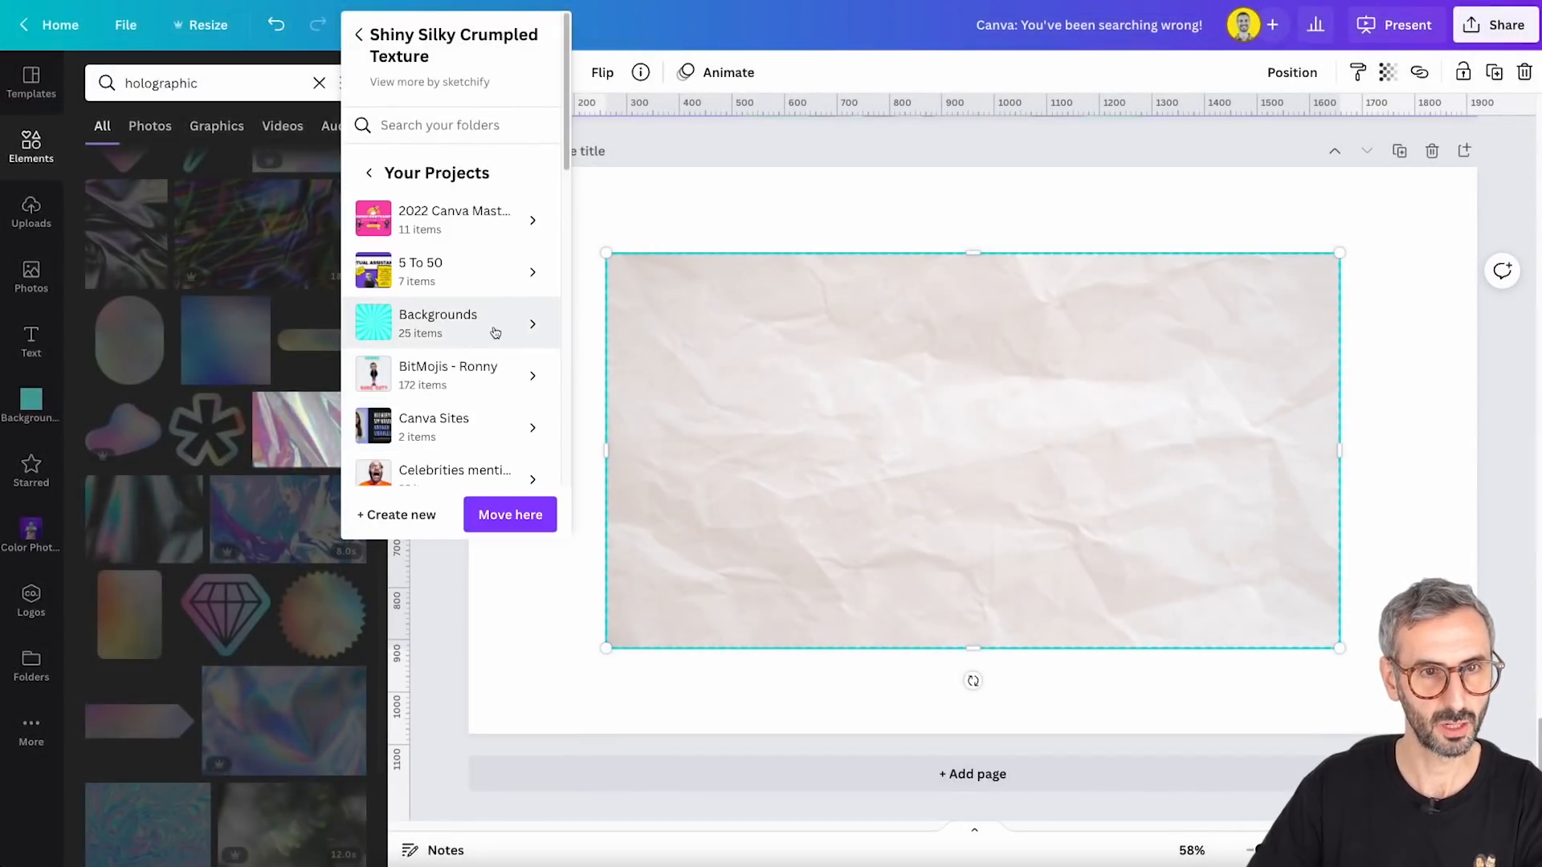
pyautogui.click(506, 516)
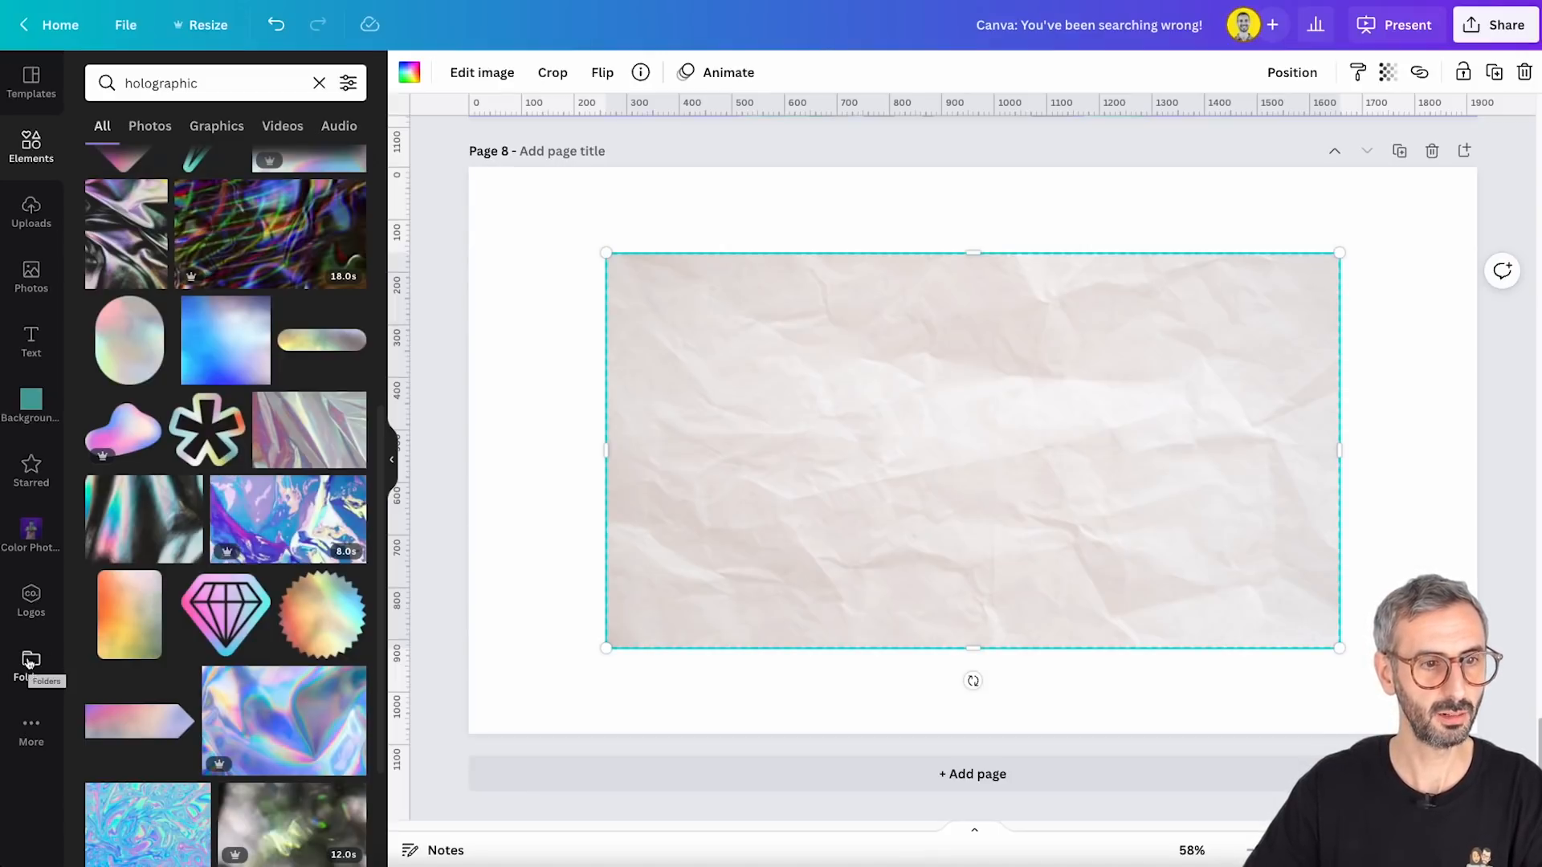
# Open the Backgrounds folder among your projects and locate the saved shiny crumpled texture in its images
pyautogui.click(30, 726)
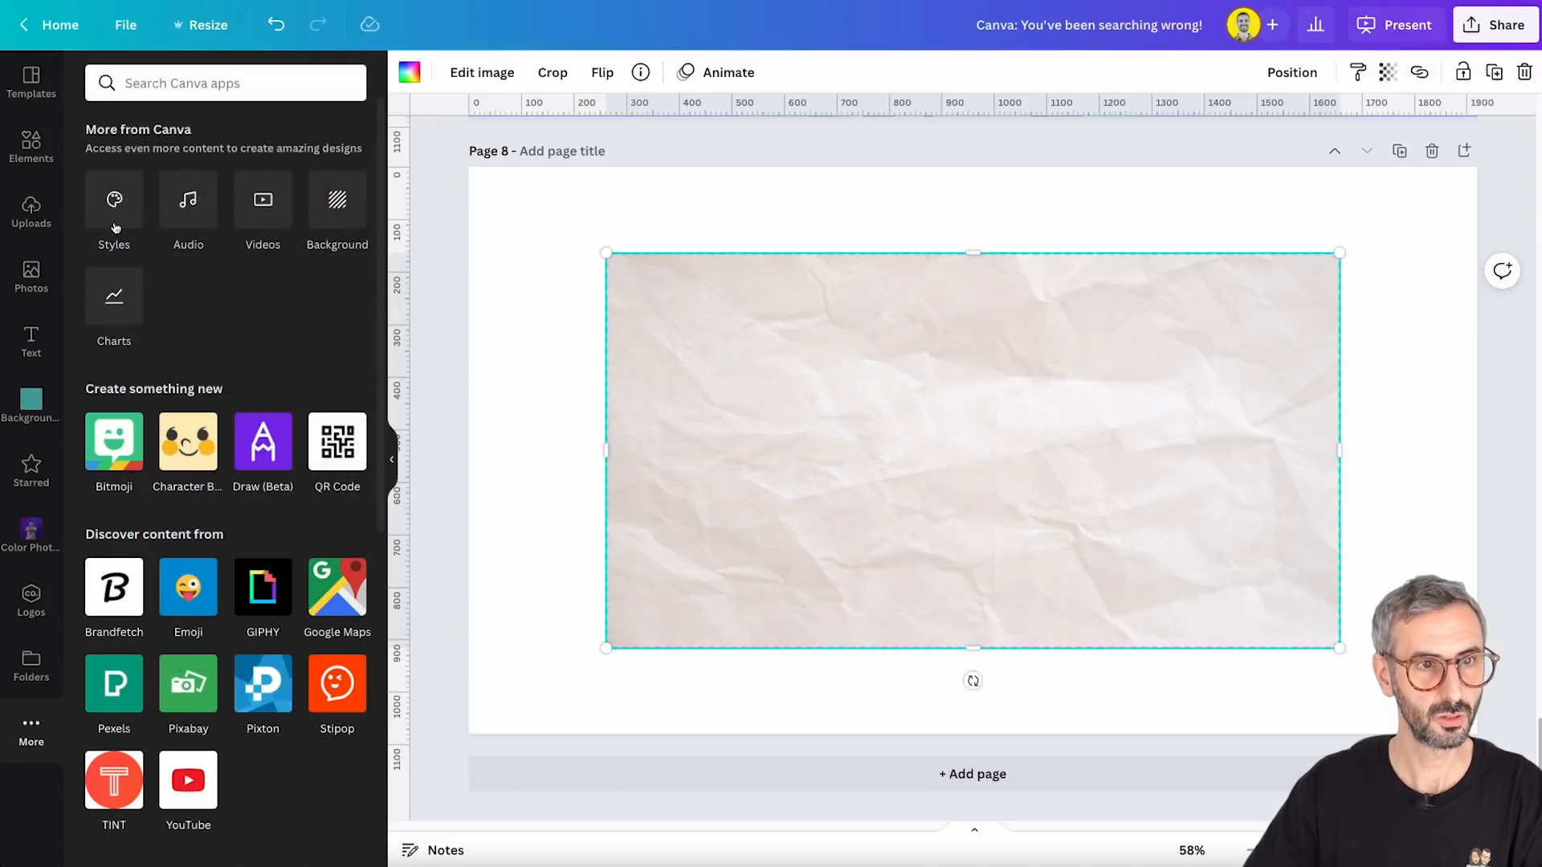
pyautogui.click(39, 674)
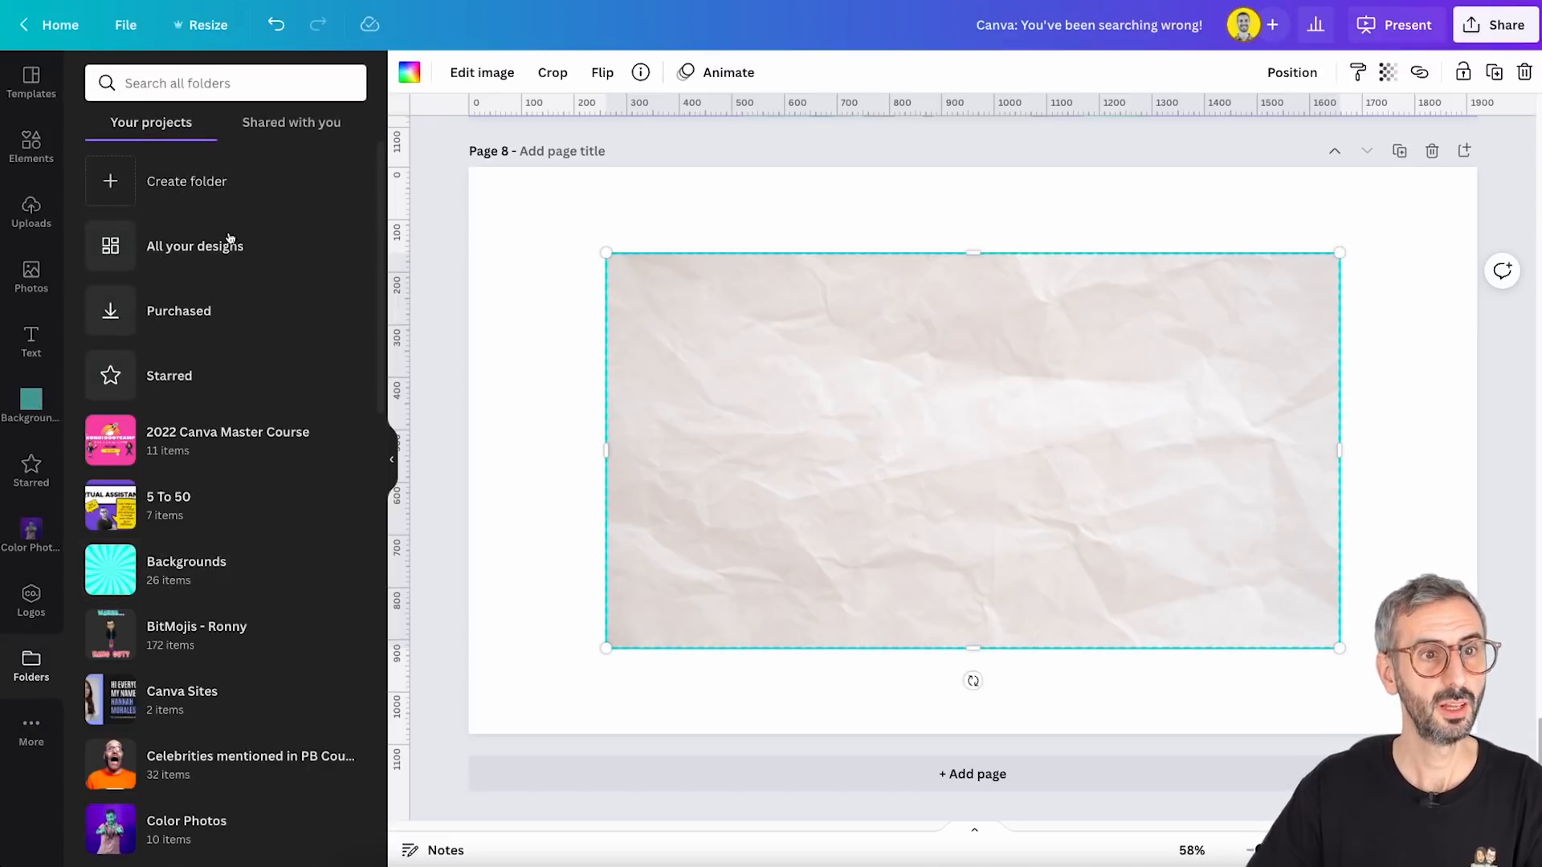
pyautogui.scroll(-3, 192, 466)
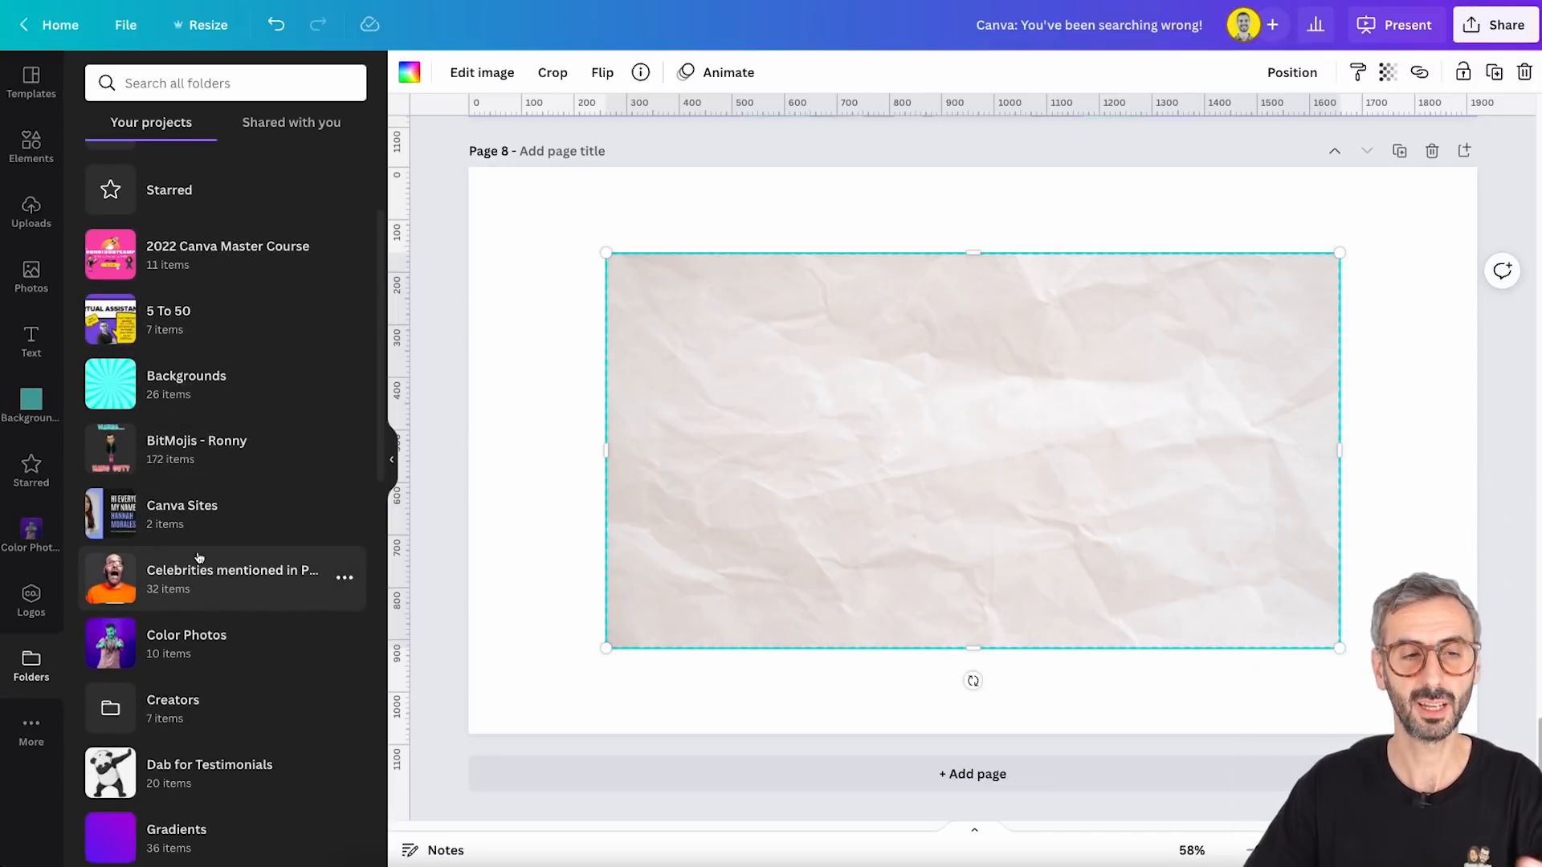
pyautogui.scroll(1, 199, 557)
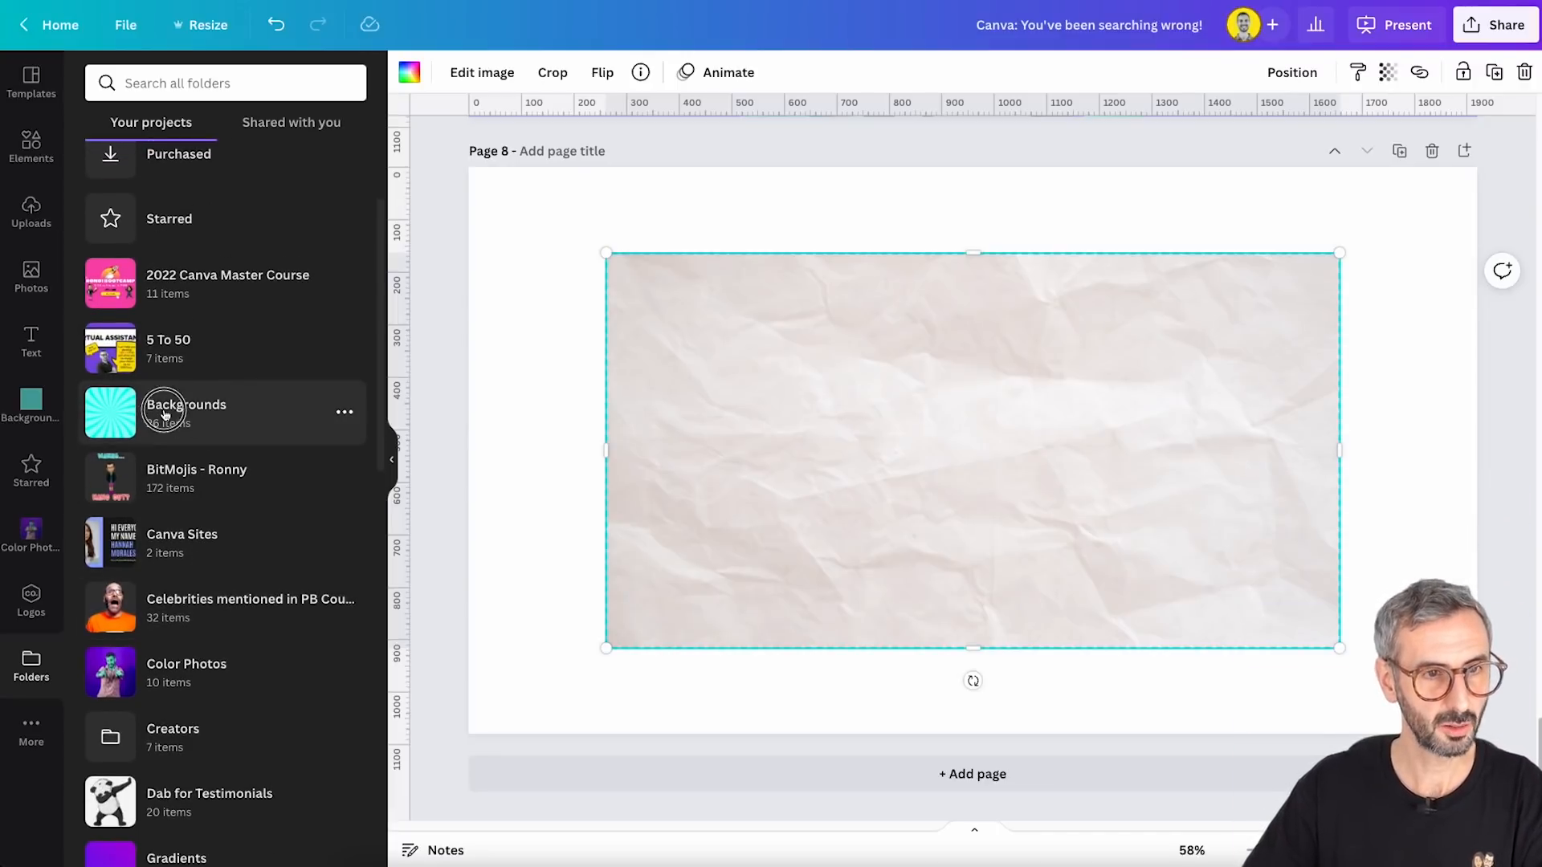
pyautogui.click(164, 413)
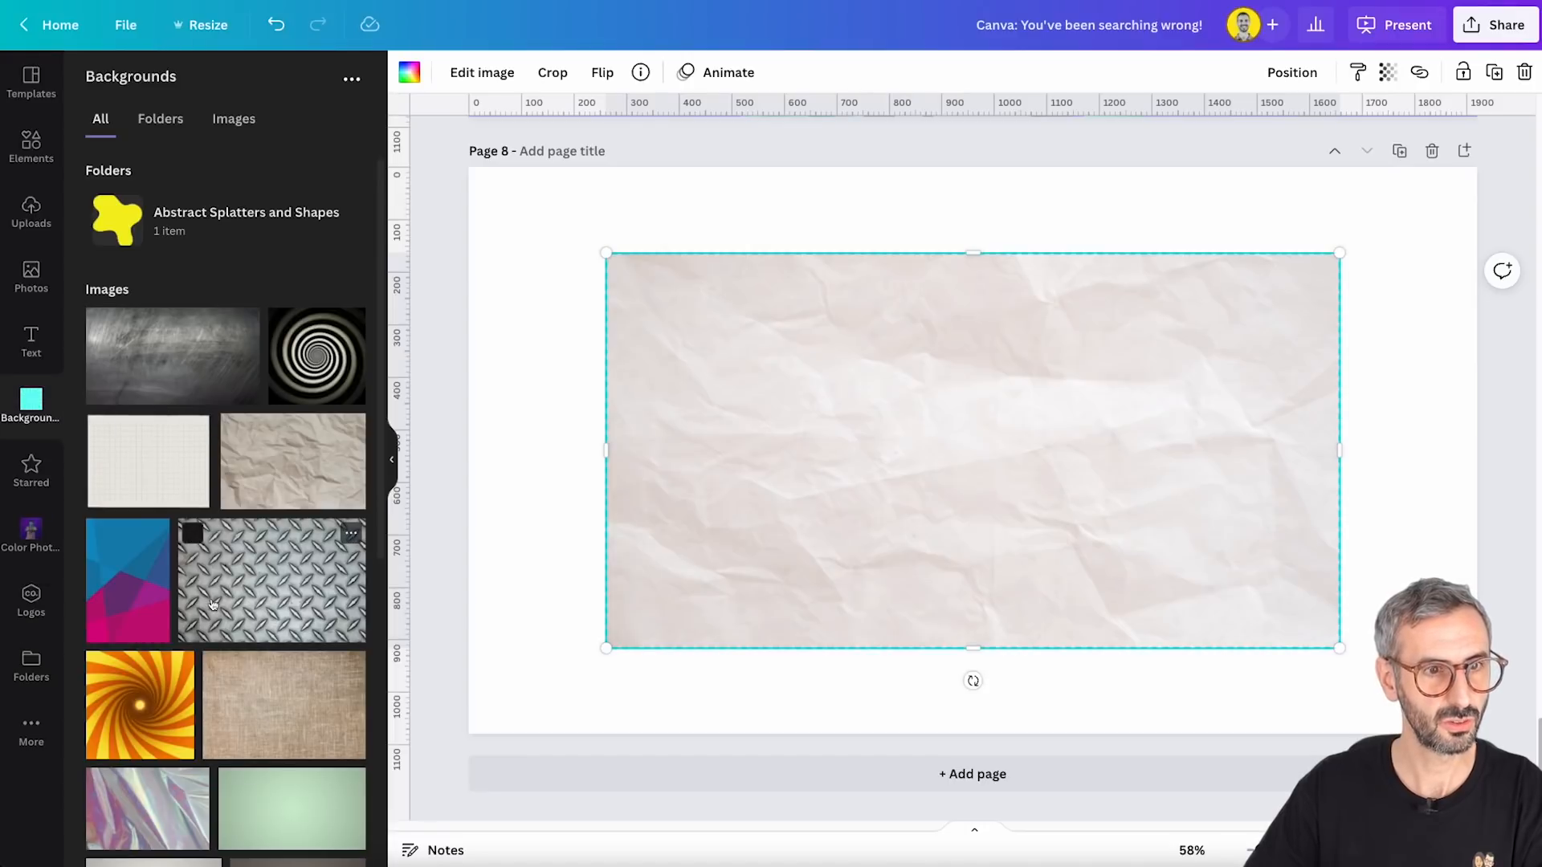
pyautogui.scroll(-3, 213, 604)
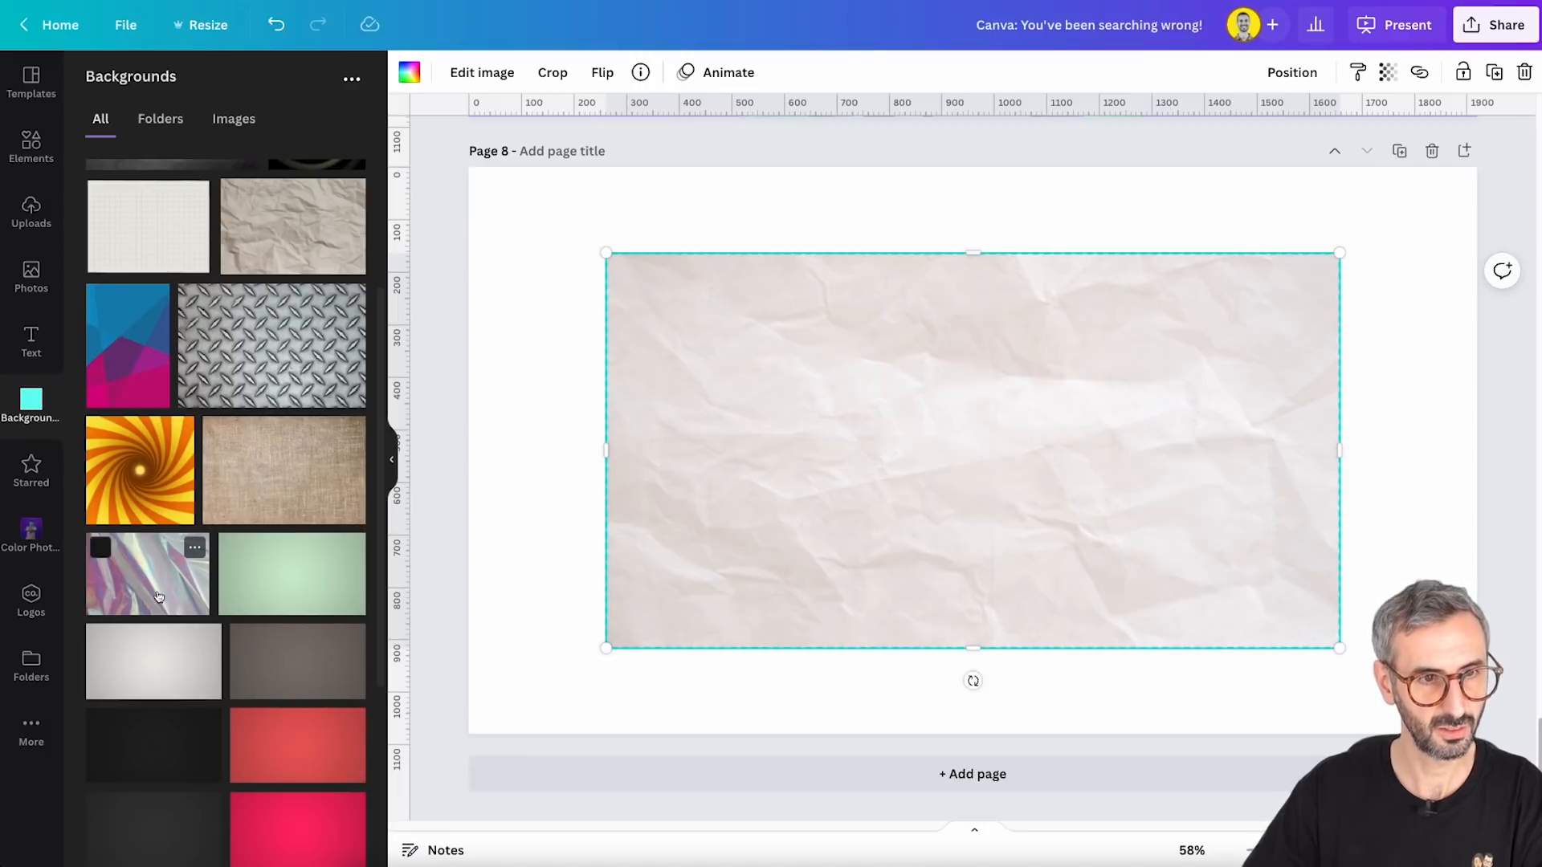
# Add the saved shiny crumpled texture from the Backgrounds folder to page 8, and delete it from the page again
pyautogui.click(153, 589)
pyautogui.press('Delete')
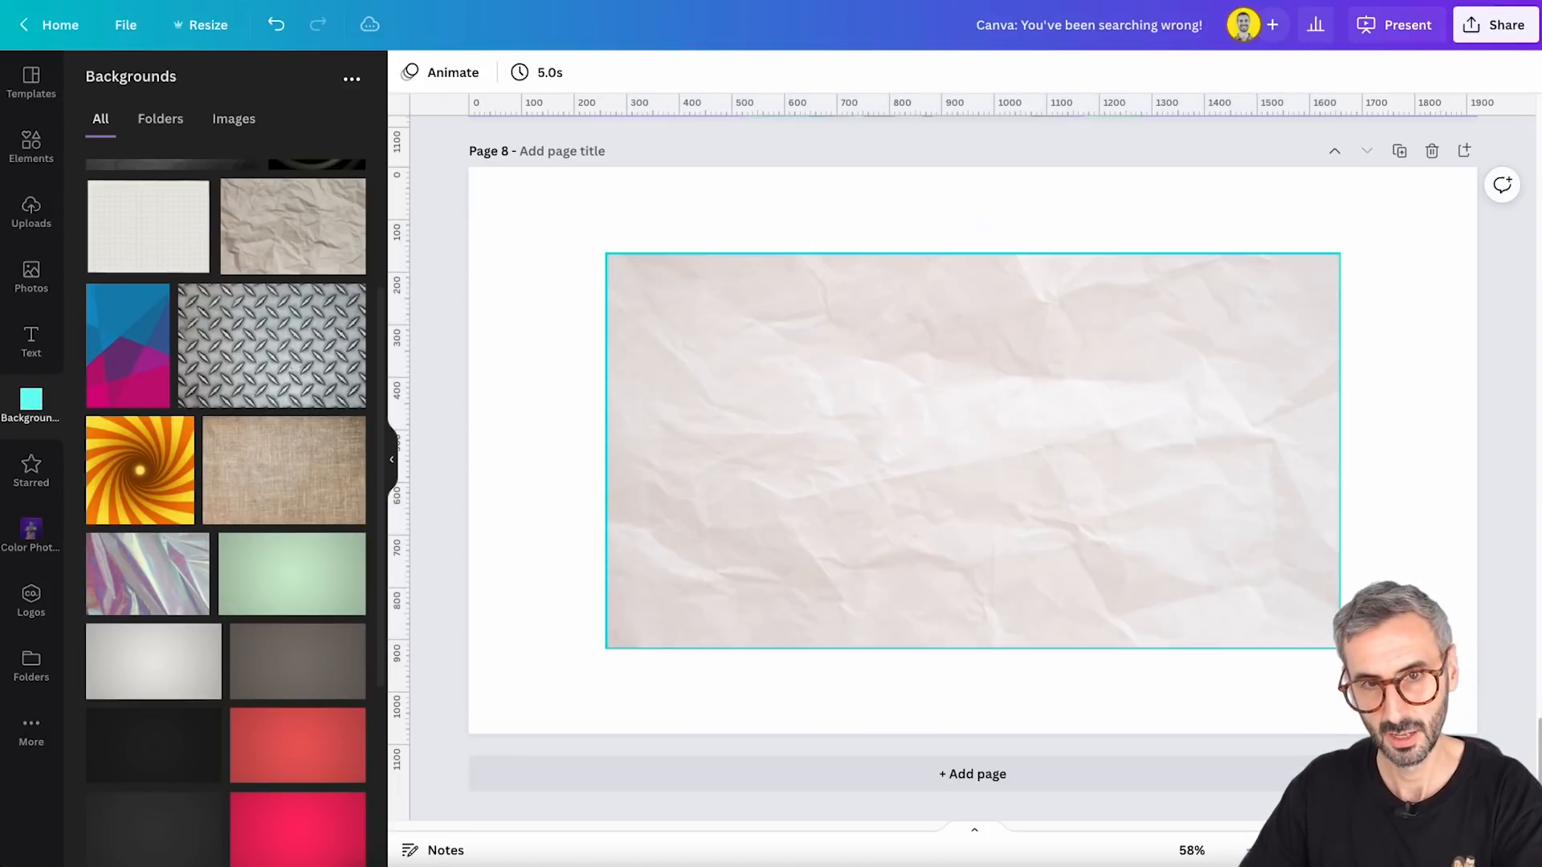
pyautogui.click(798, 211)
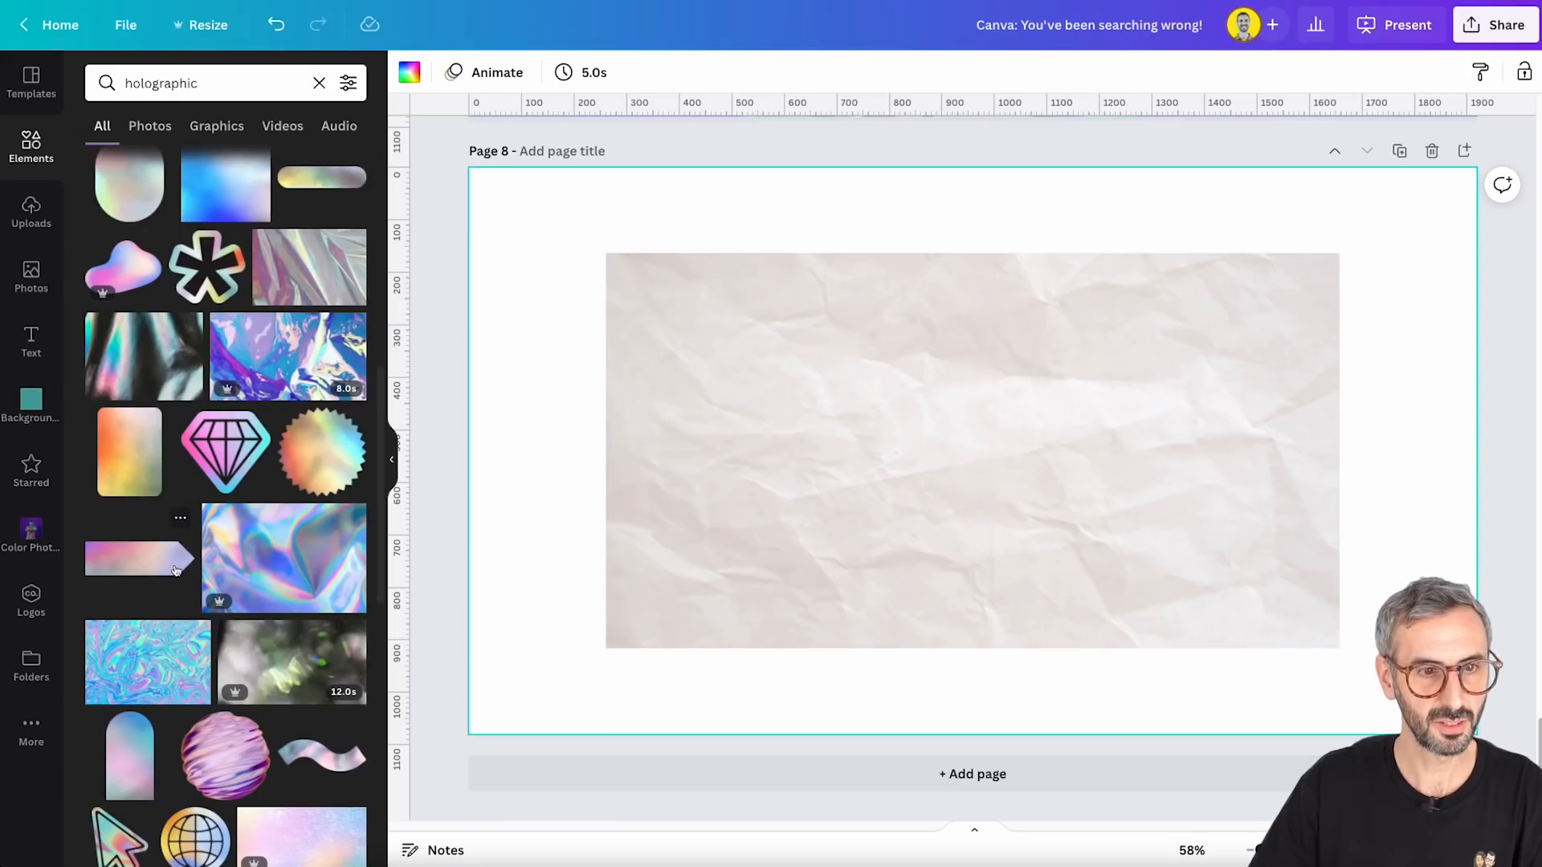
# Find the twisted Fluid Abstract Design element in the holographic results and save it to the Shapes & Lines folder in your projects
pyautogui.scroll(-3, 175, 570)
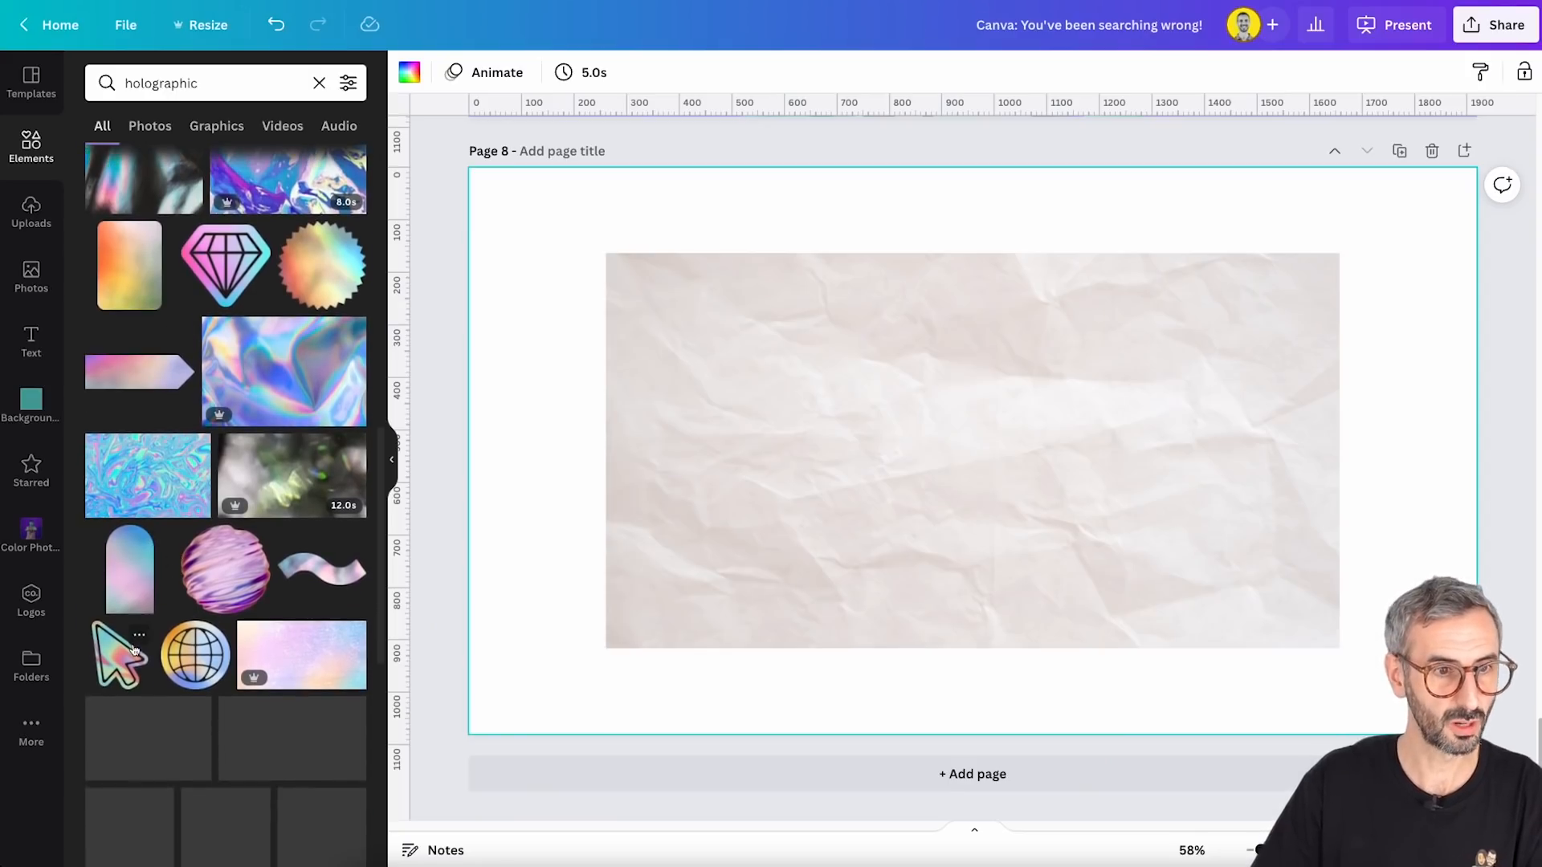
pyautogui.scroll(-1, 134, 729)
pyautogui.scroll(-3, 170, 729)
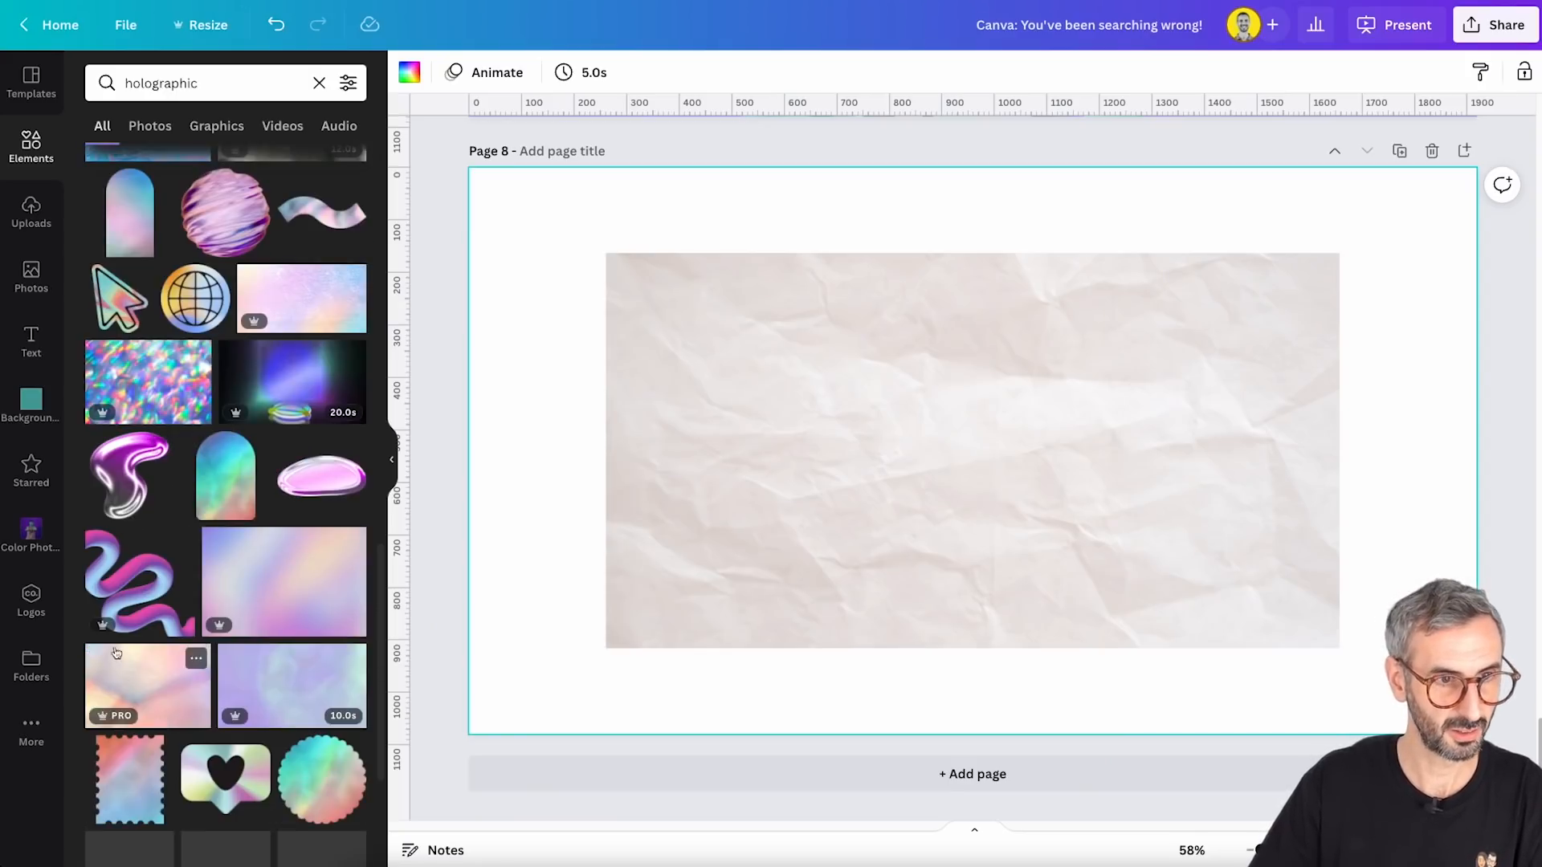
pyautogui.click(181, 544)
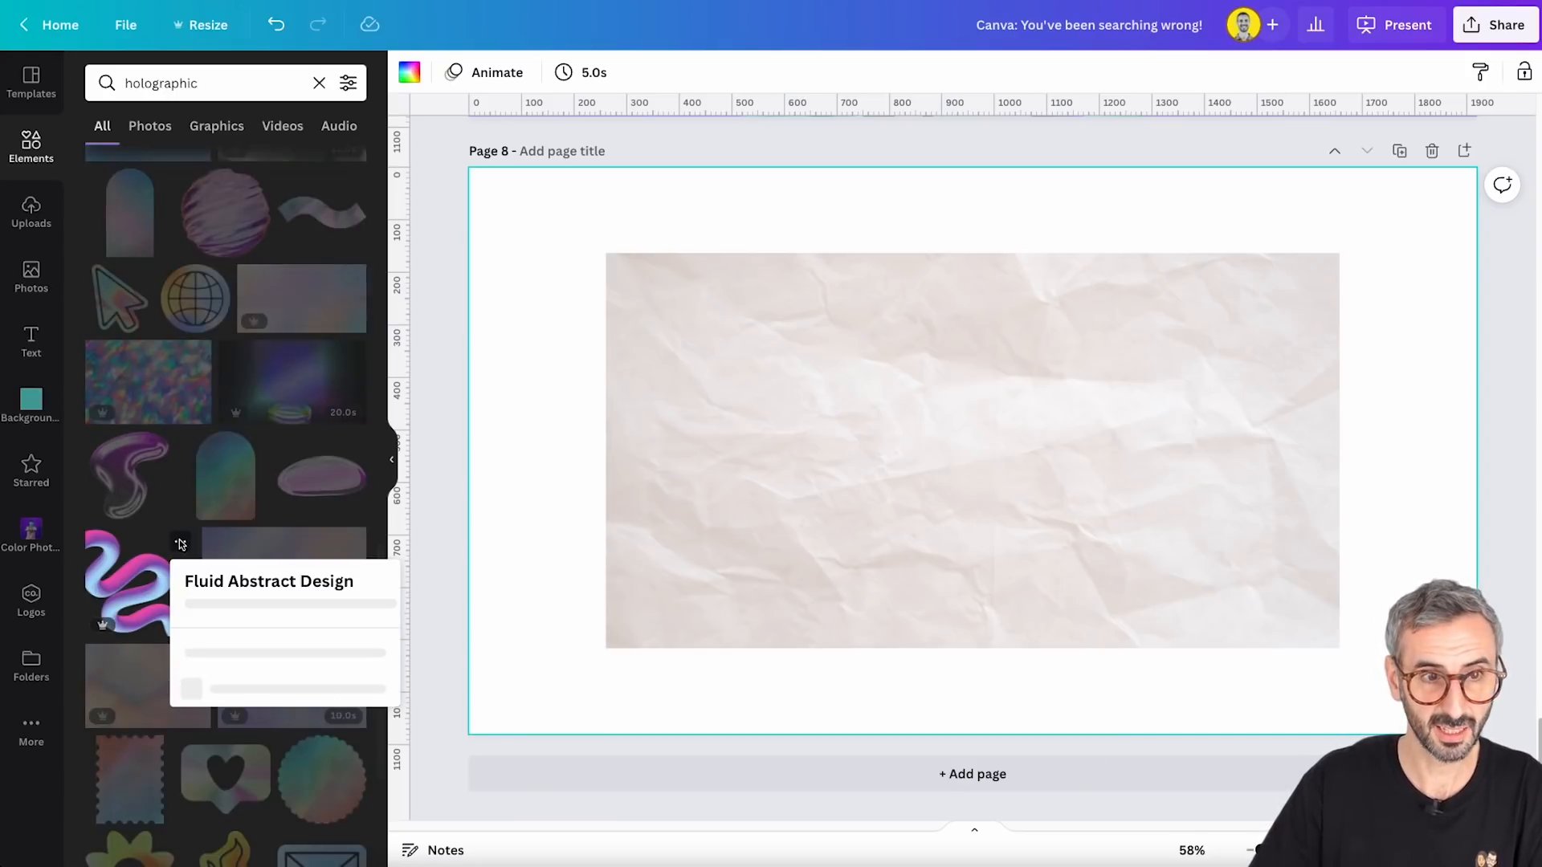
pyautogui.click(262, 474)
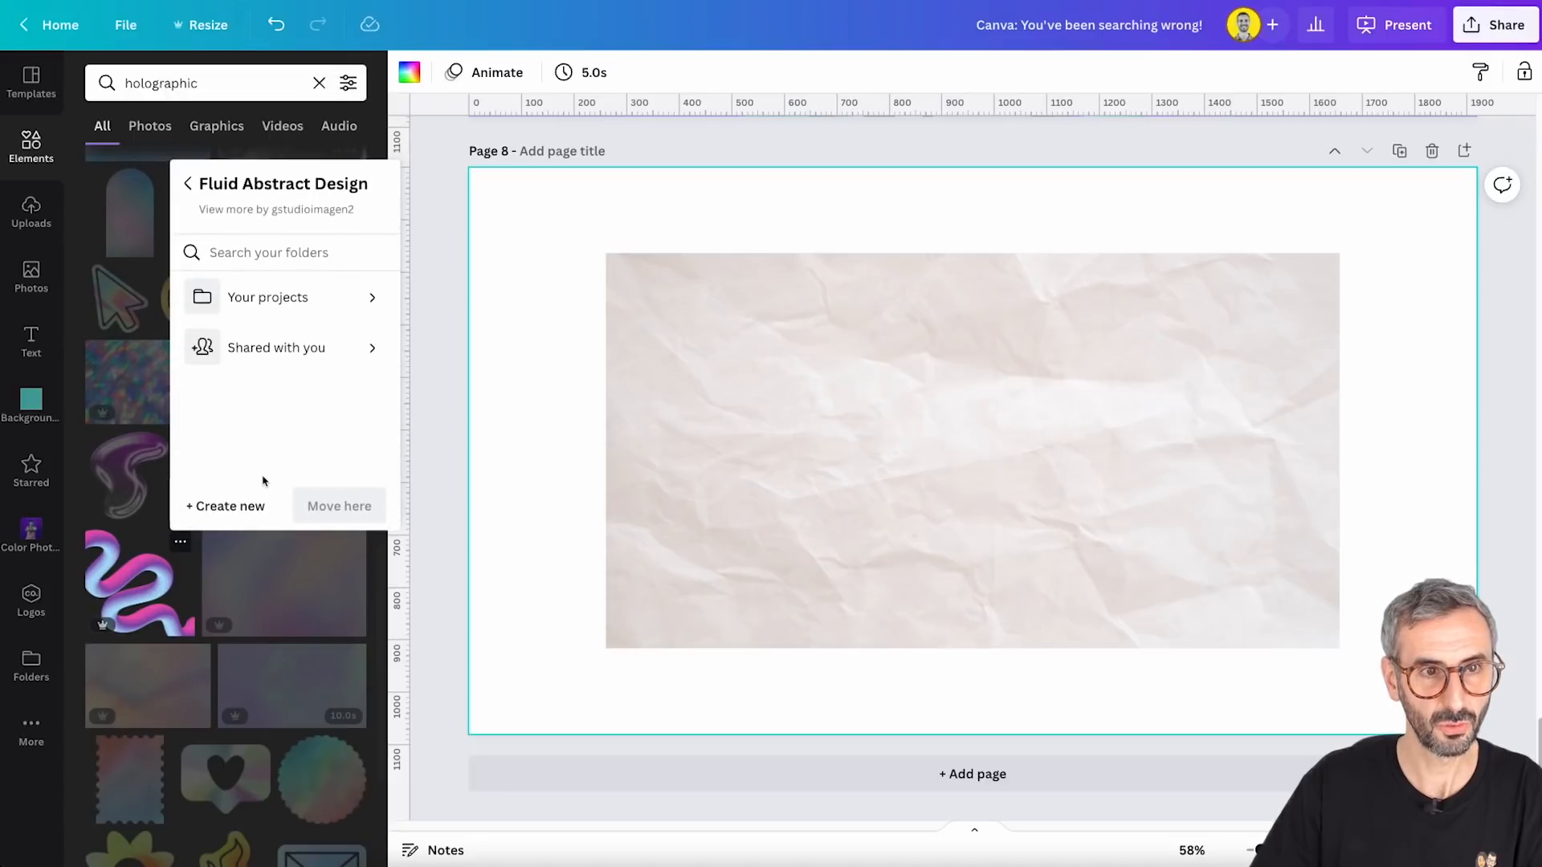
pyautogui.click(358, 311)
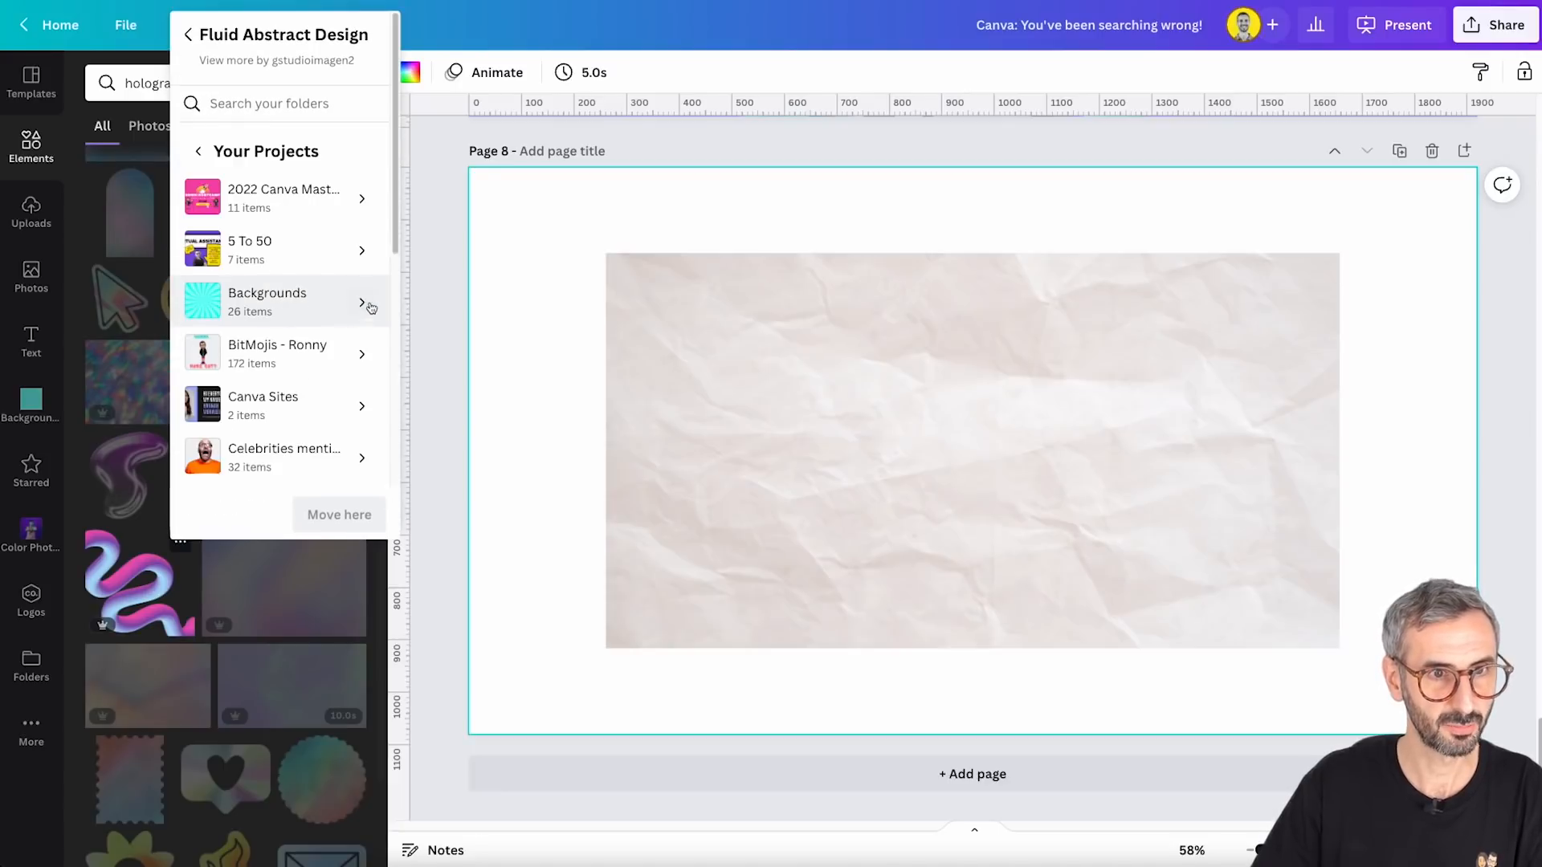
pyautogui.scroll(-2, 321, 313)
pyautogui.scroll(-5, 310, 353)
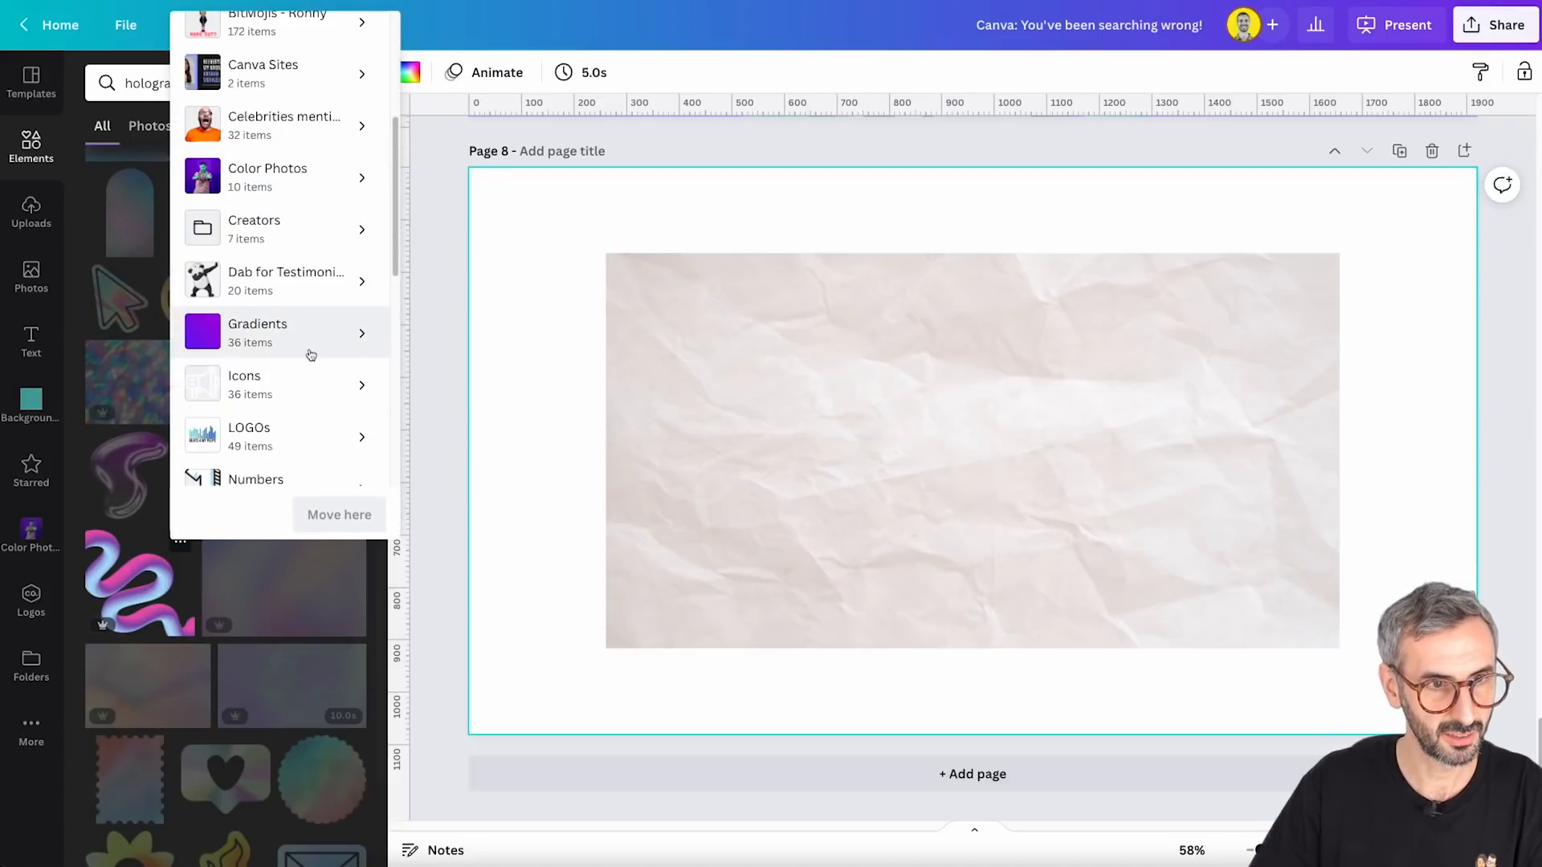
pyautogui.scroll(-4, 297, 378)
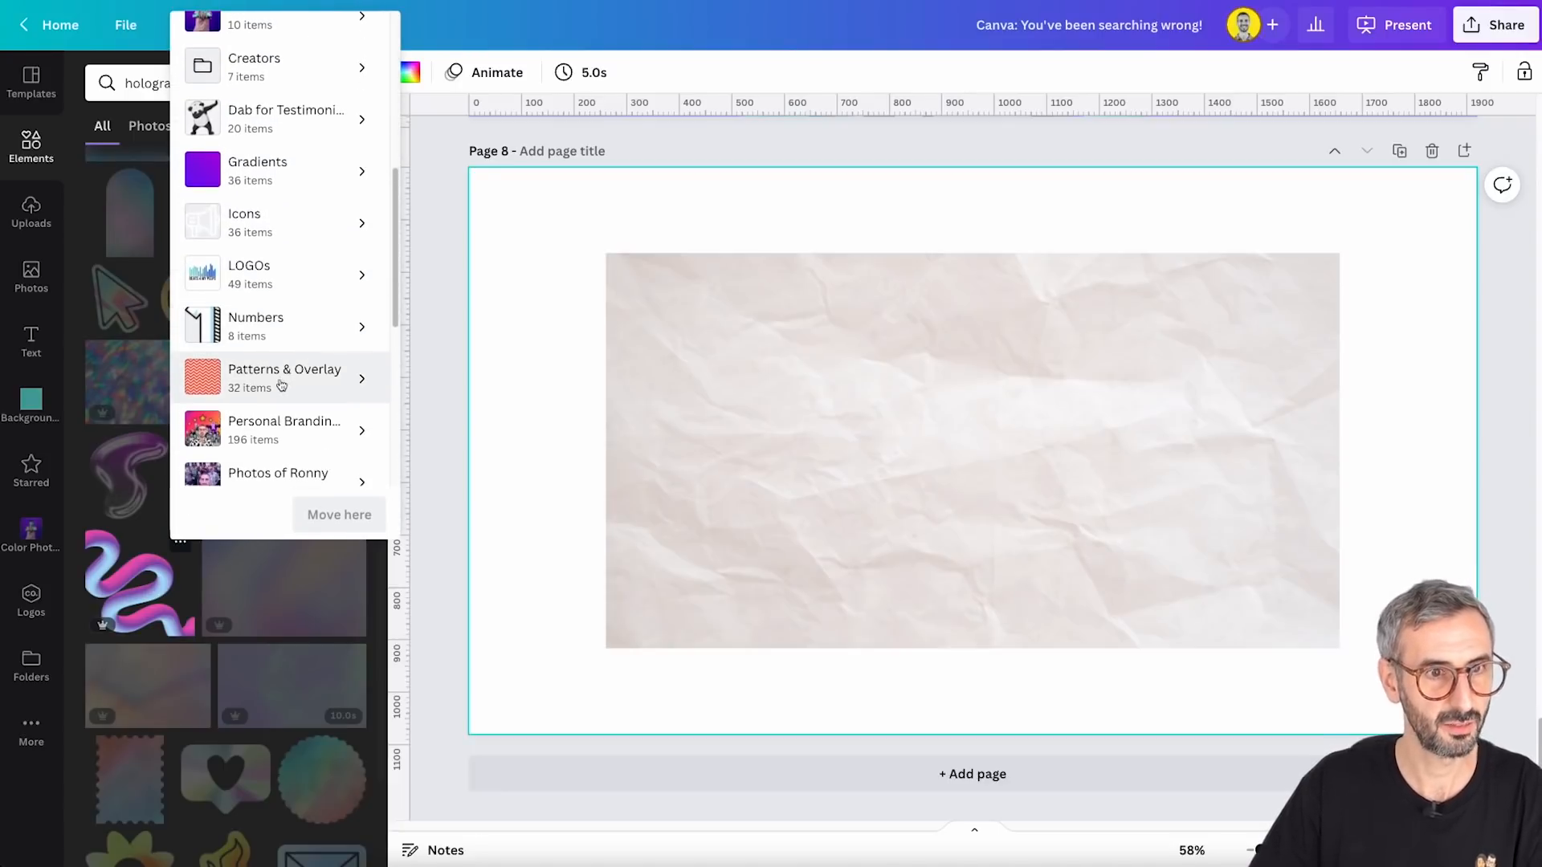
pyautogui.scroll(-2, 283, 395)
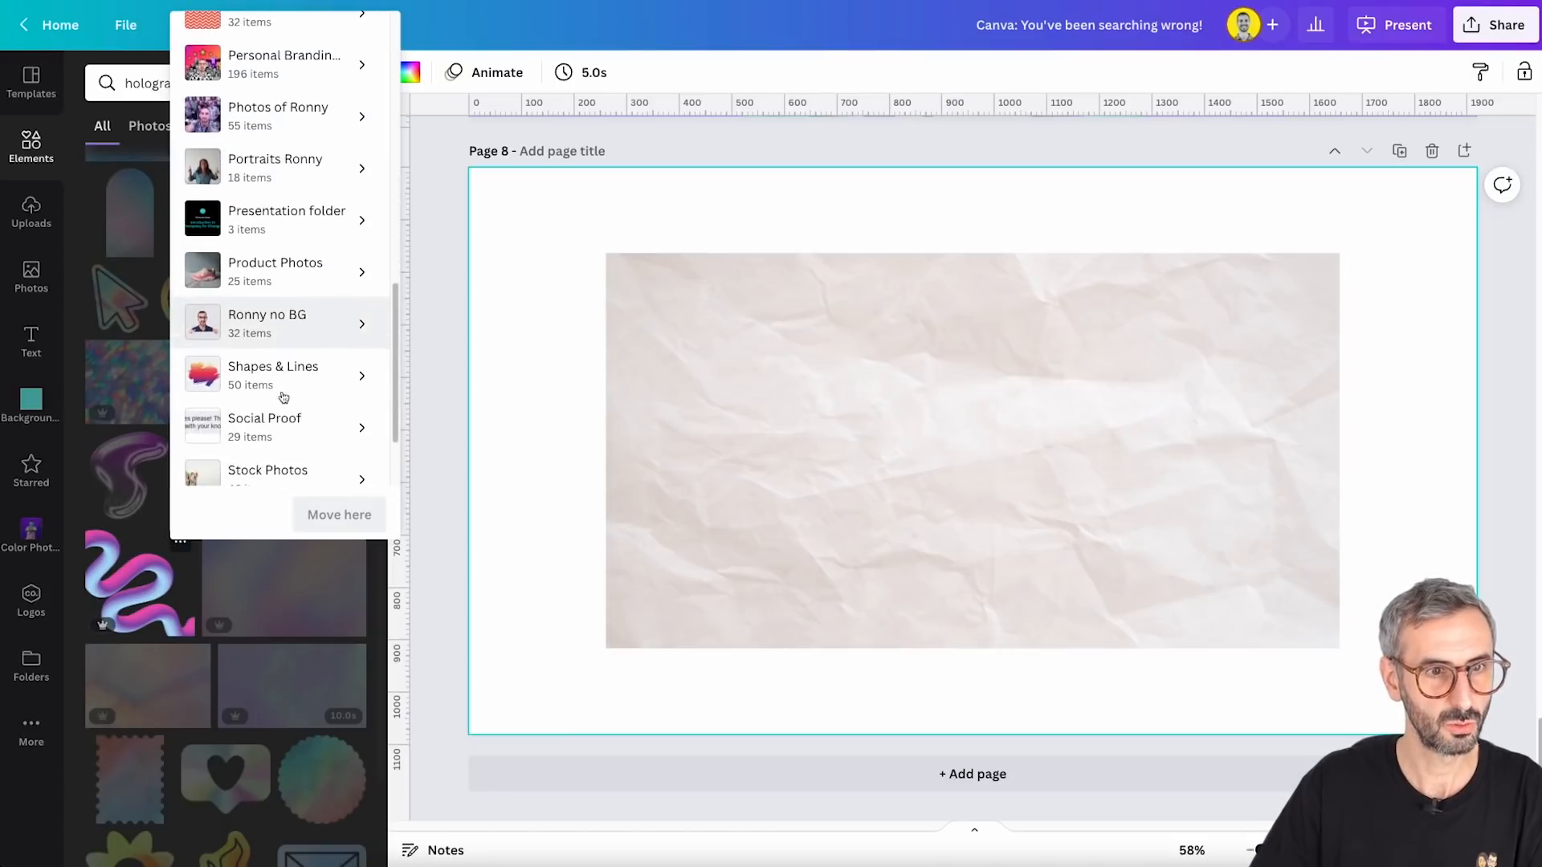
pyautogui.click(357, 377)
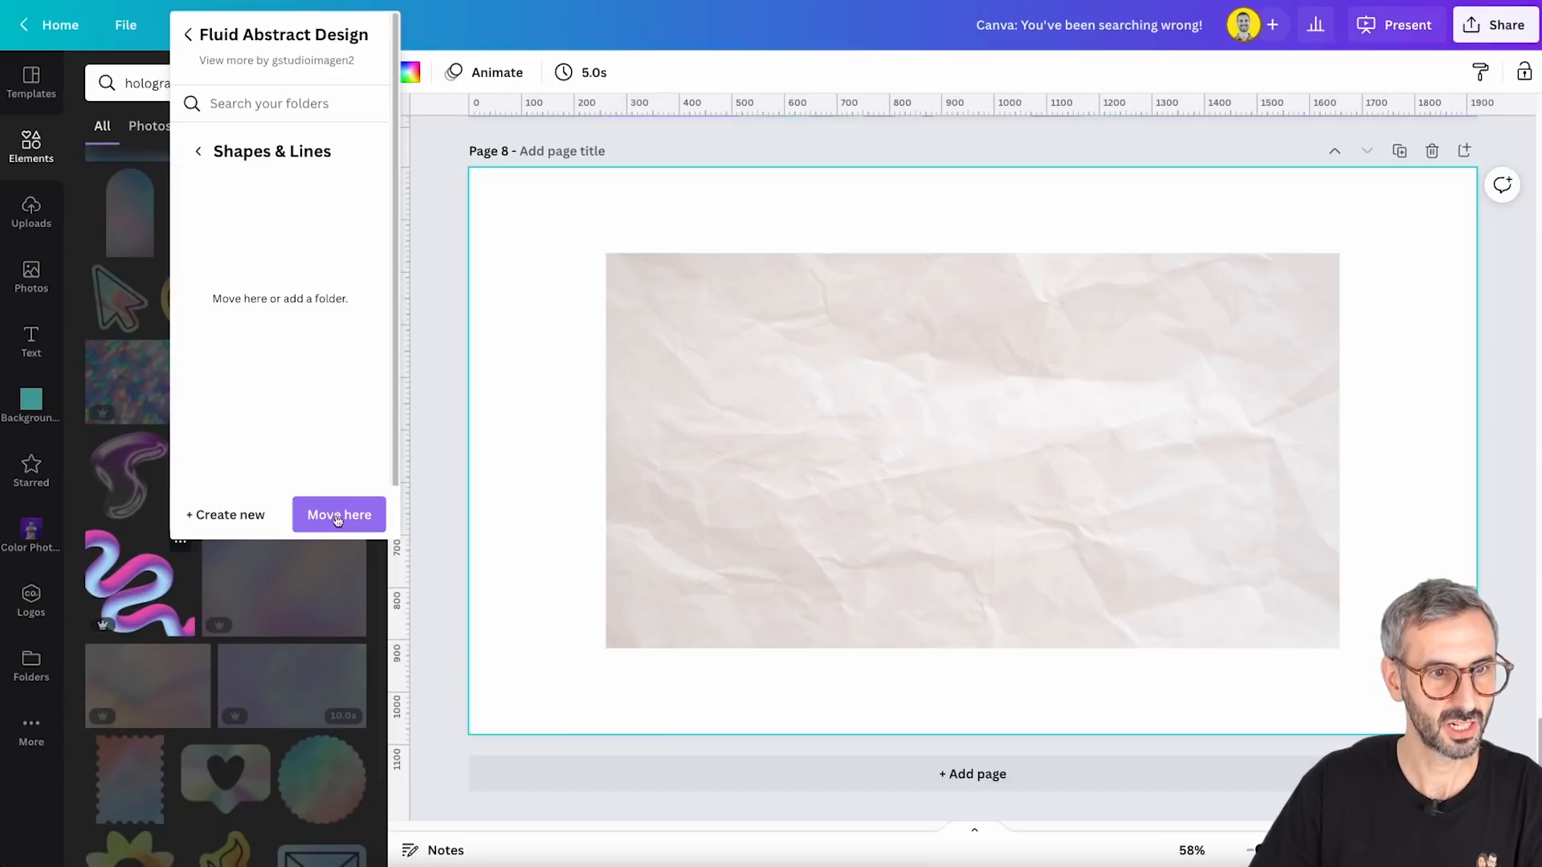
pyautogui.click(337, 520)
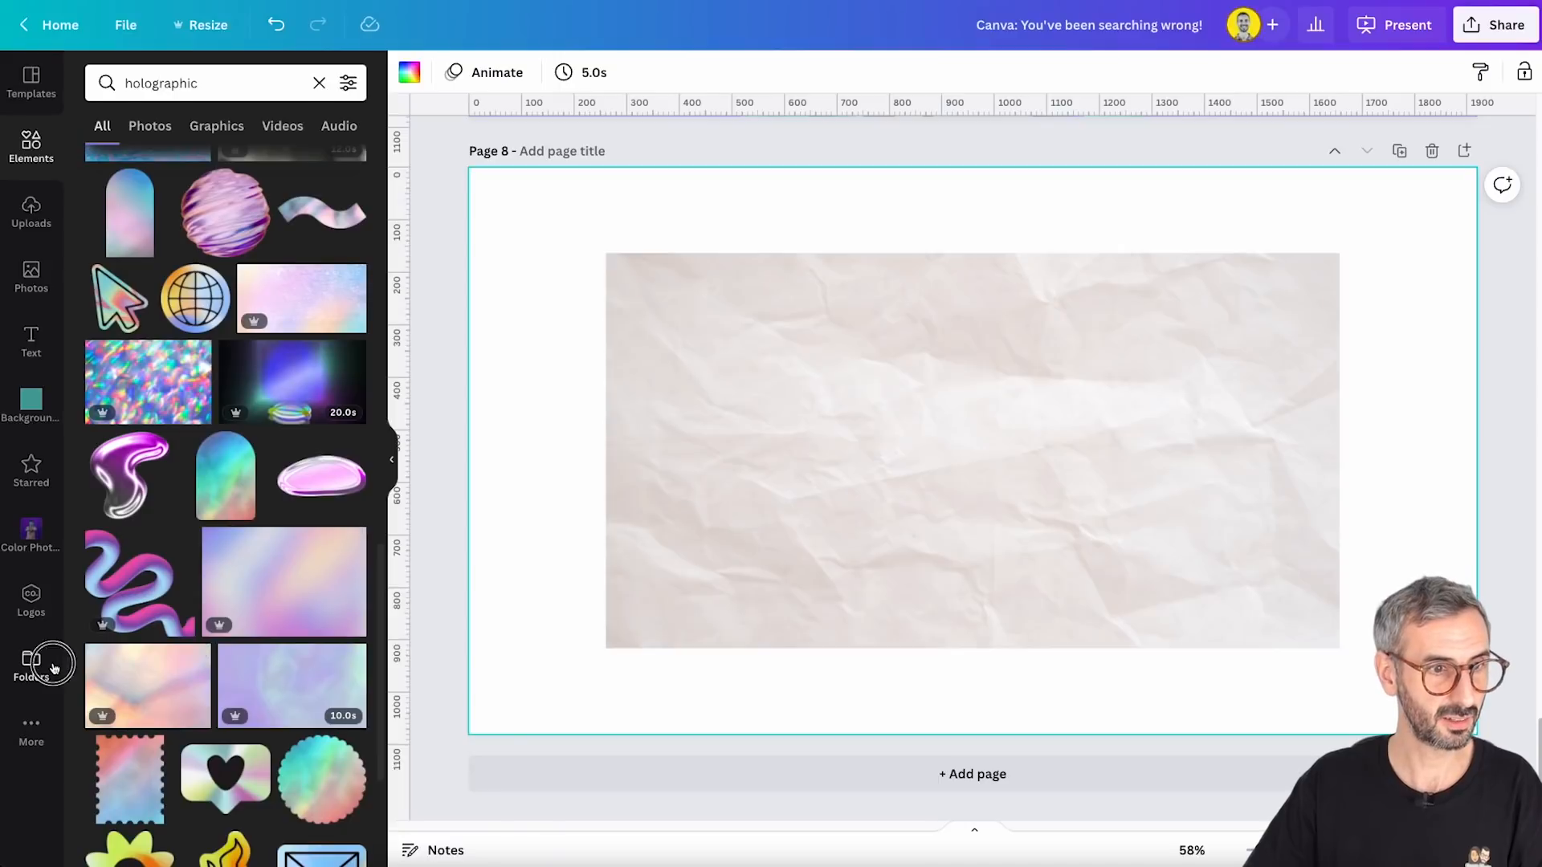
# Open the Shapes & Lines folder among your projects and locate the saved Fluid Abstract Design element
pyautogui.click(53, 668)
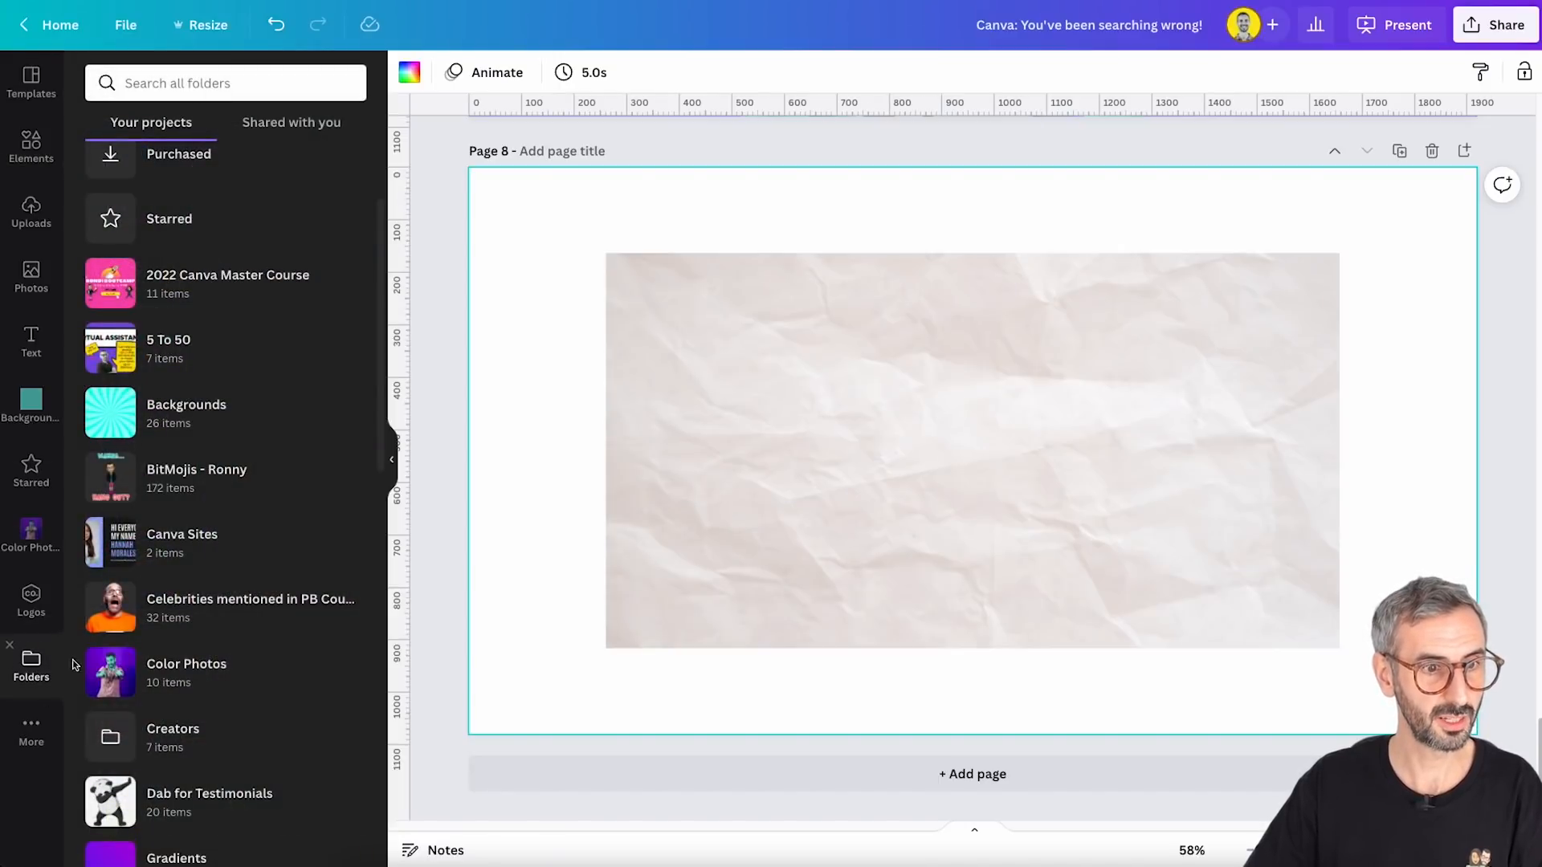
pyautogui.scroll(-7, 213, 723)
pyautogui.scroll(-3, 209, 619)
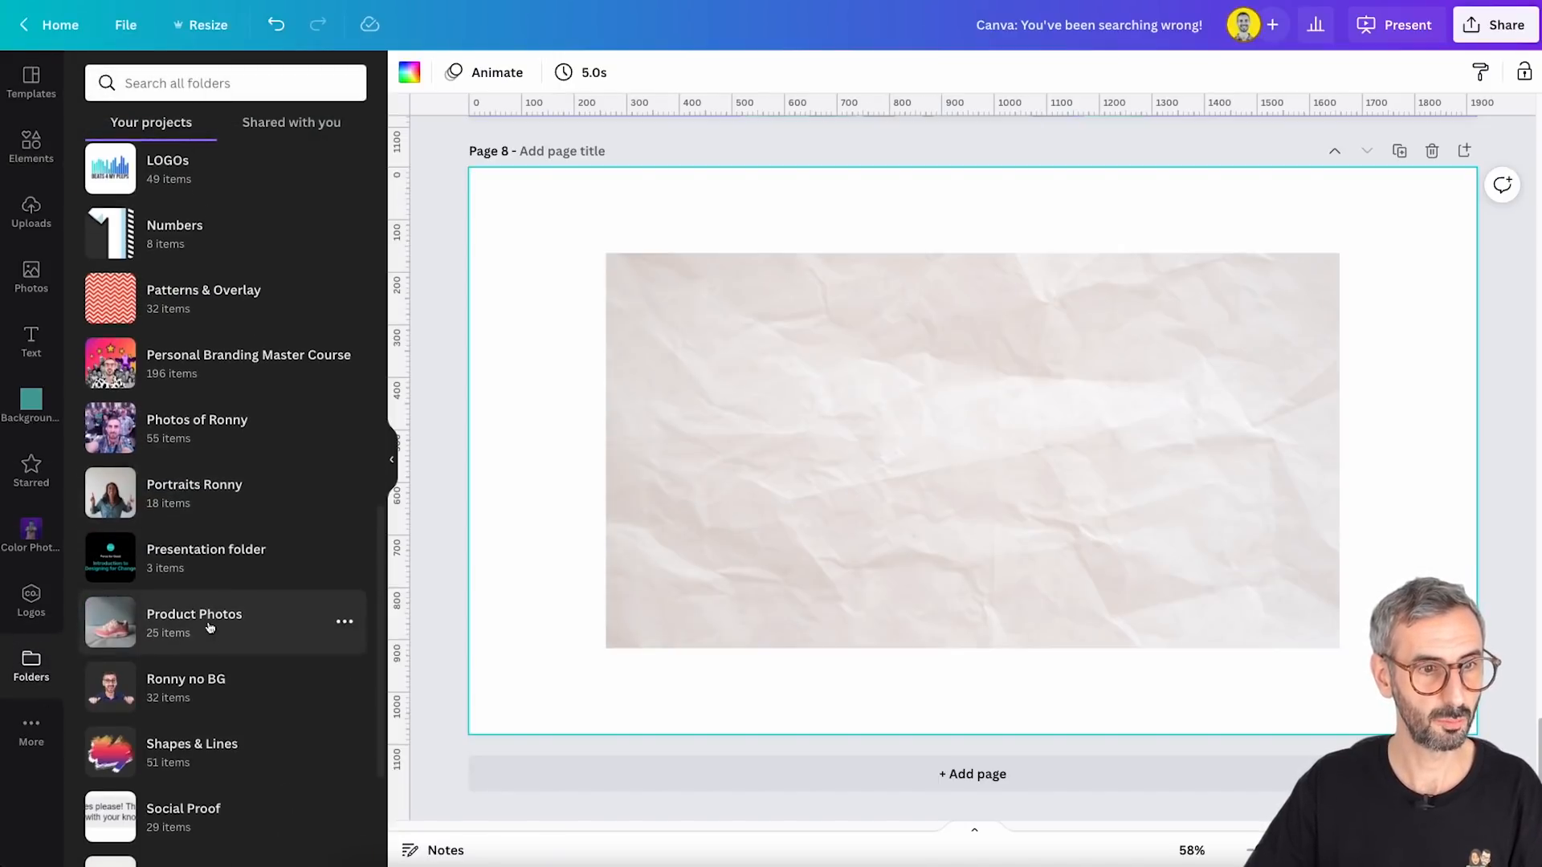
pyautogui.click(193, 712)
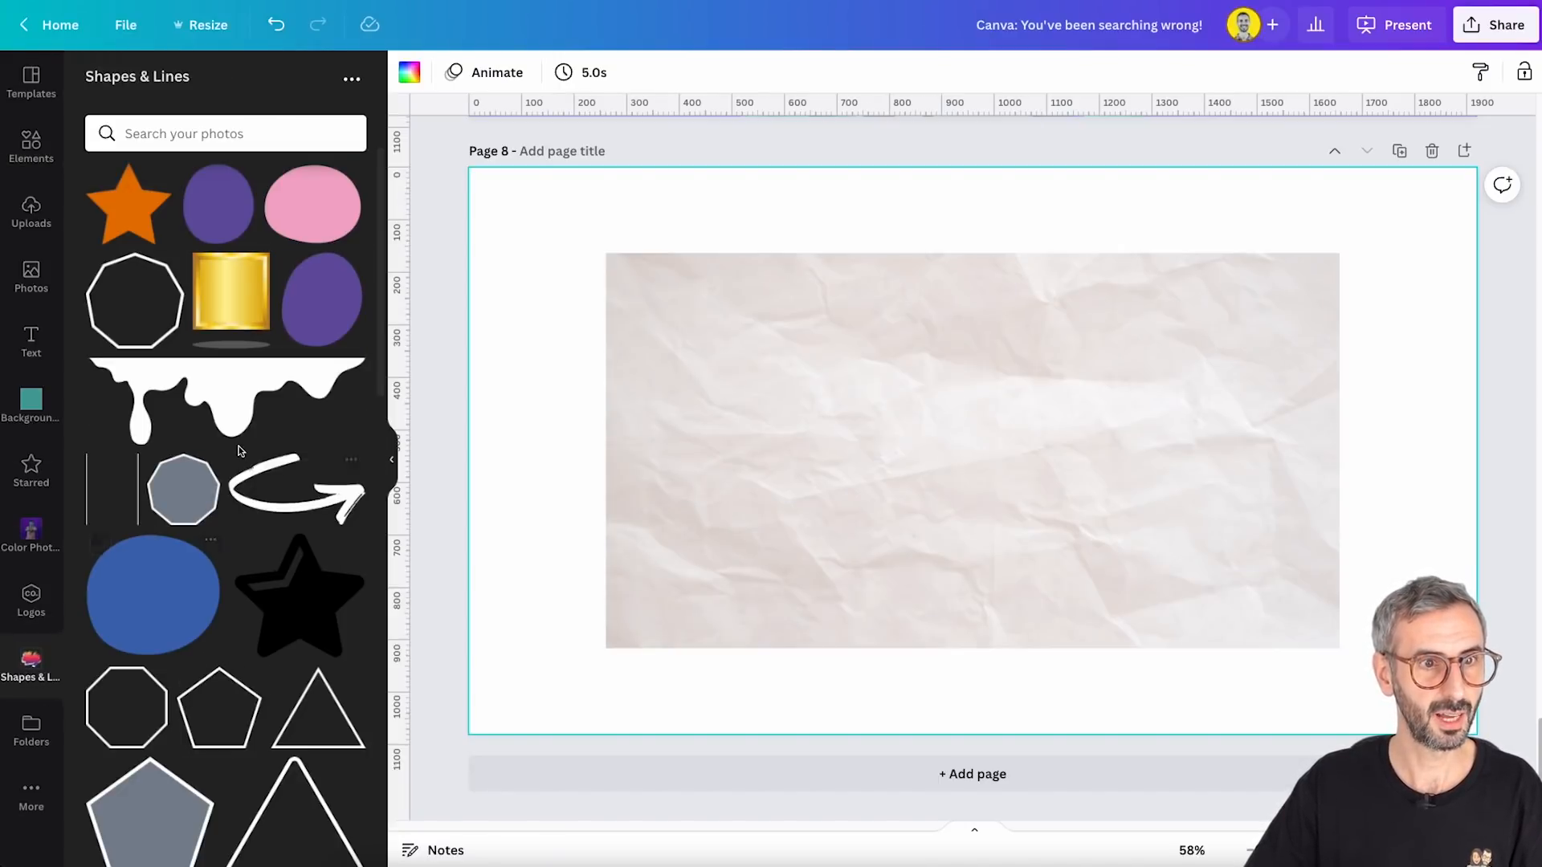
pyautogui.scroll(-8, 215, 665)
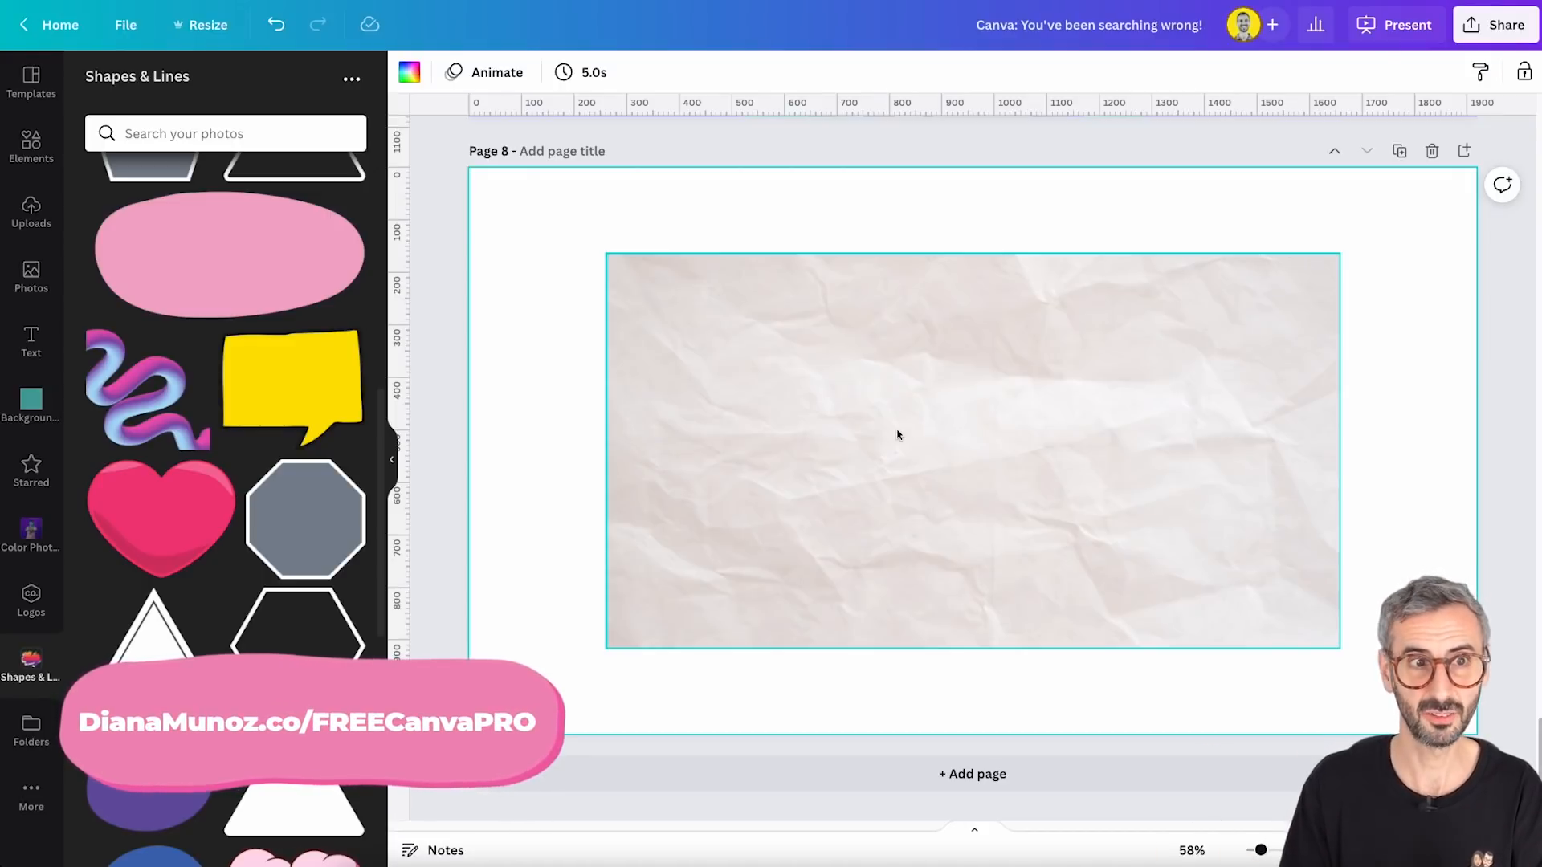
pyautogui.scroll(1, 898, 435)
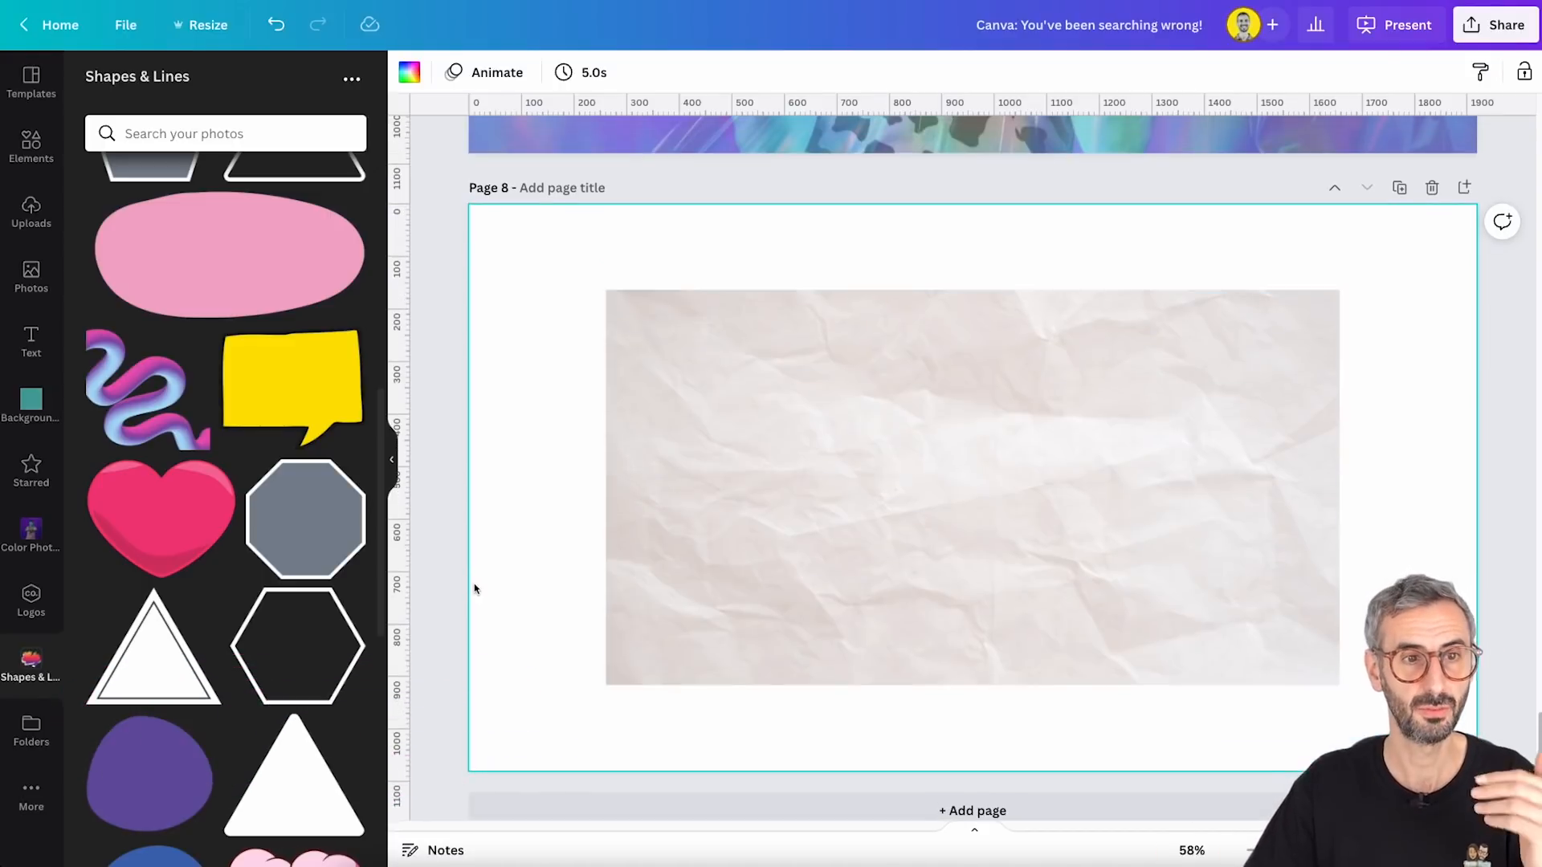
pyautogui.scroll(8, 349, 474)
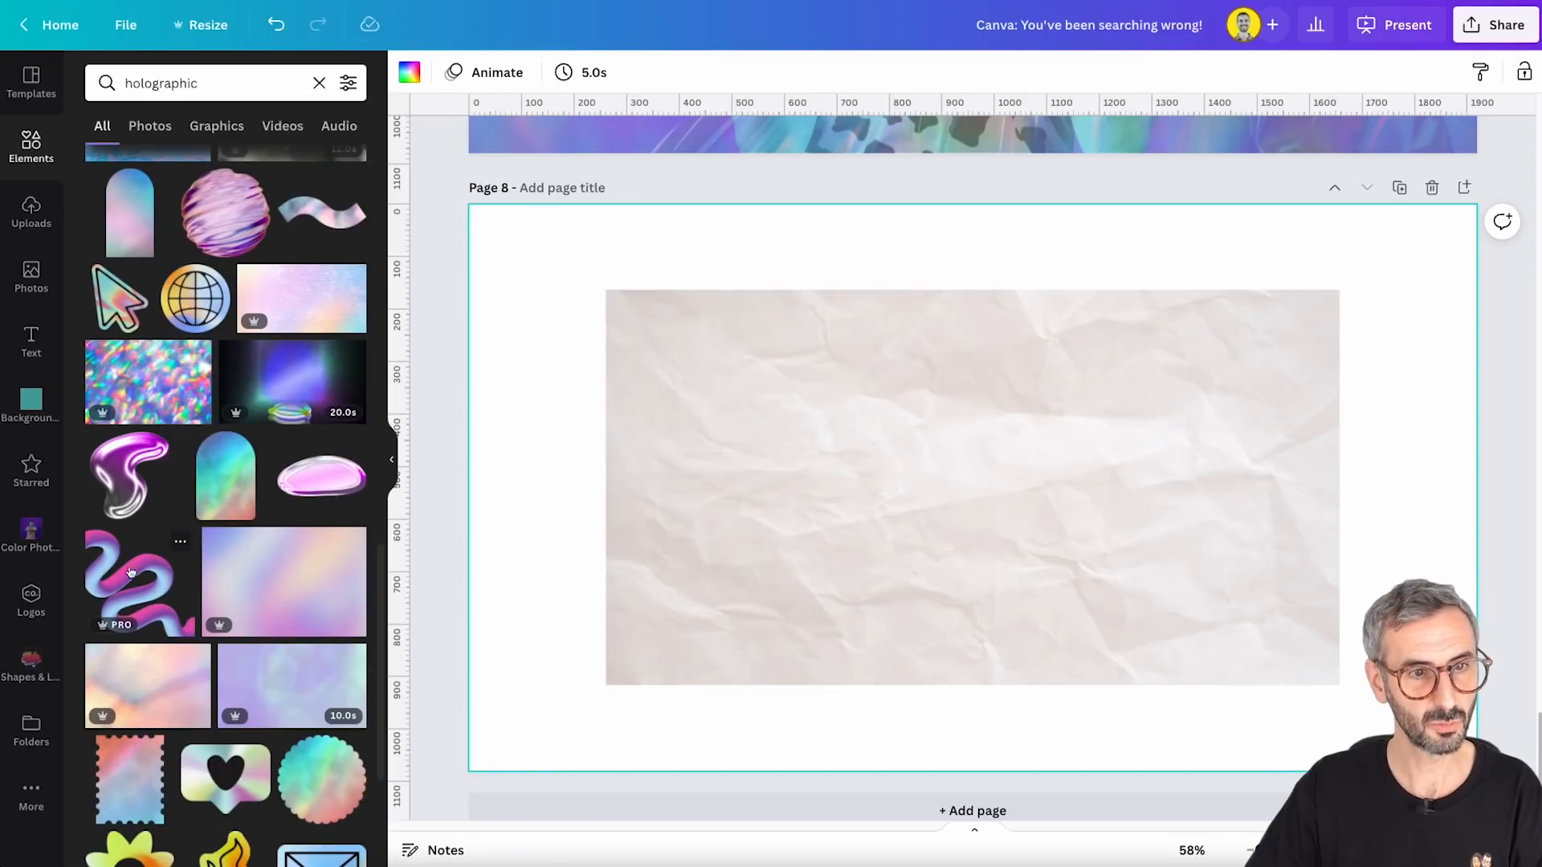
# Star the Fluid Abstract Design element in the holographic results and open the Starred folder among your projects
pyautogui.click(181, 546)
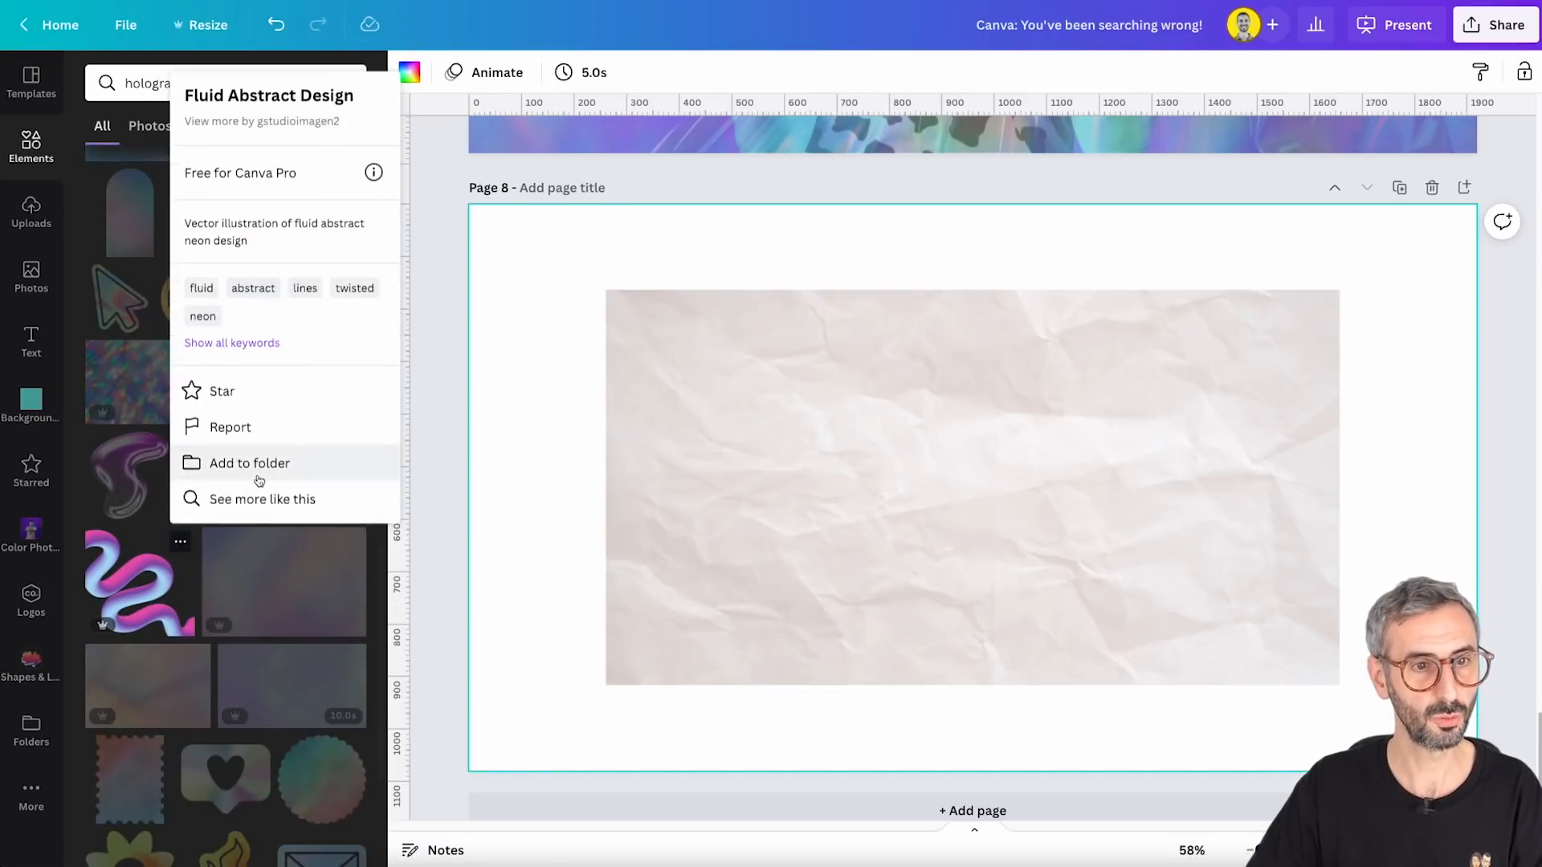
pyautogui.click(221, 393)
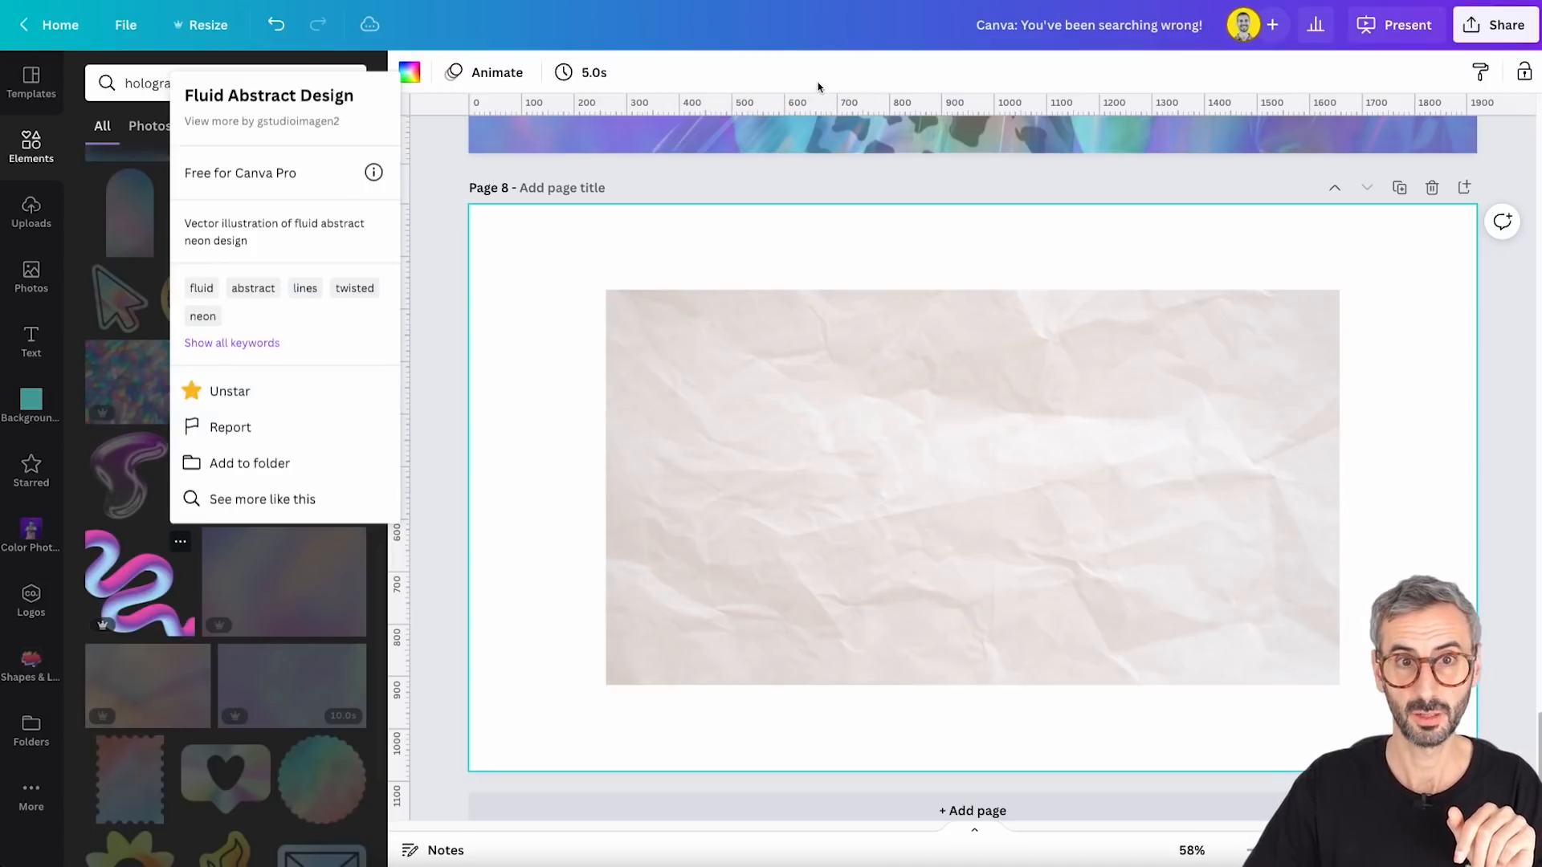
pyautogui.click(24, 803)
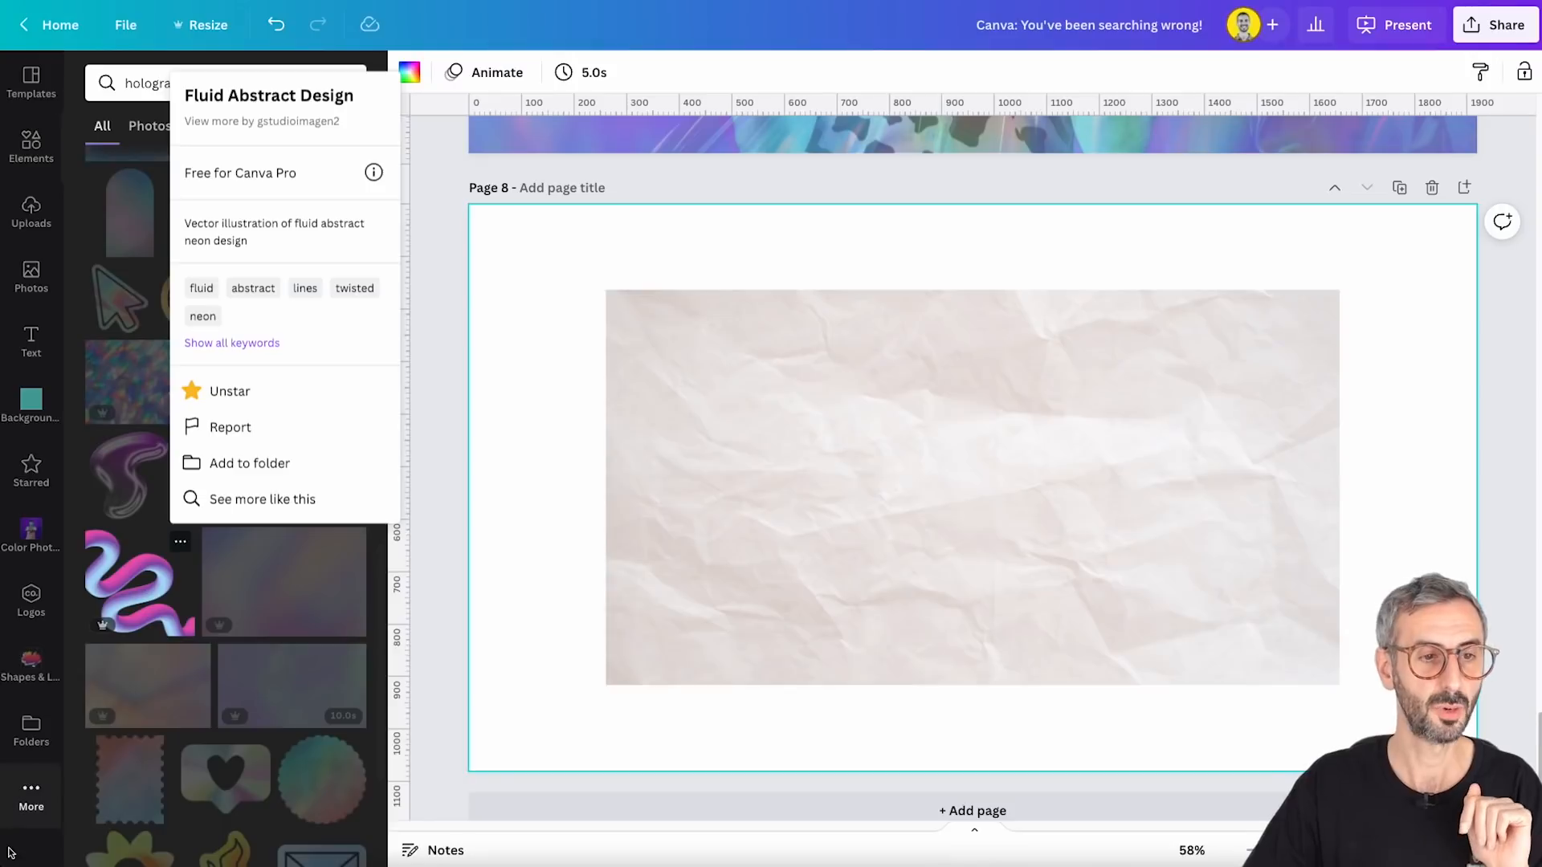
pyautogui.click(37, 731)
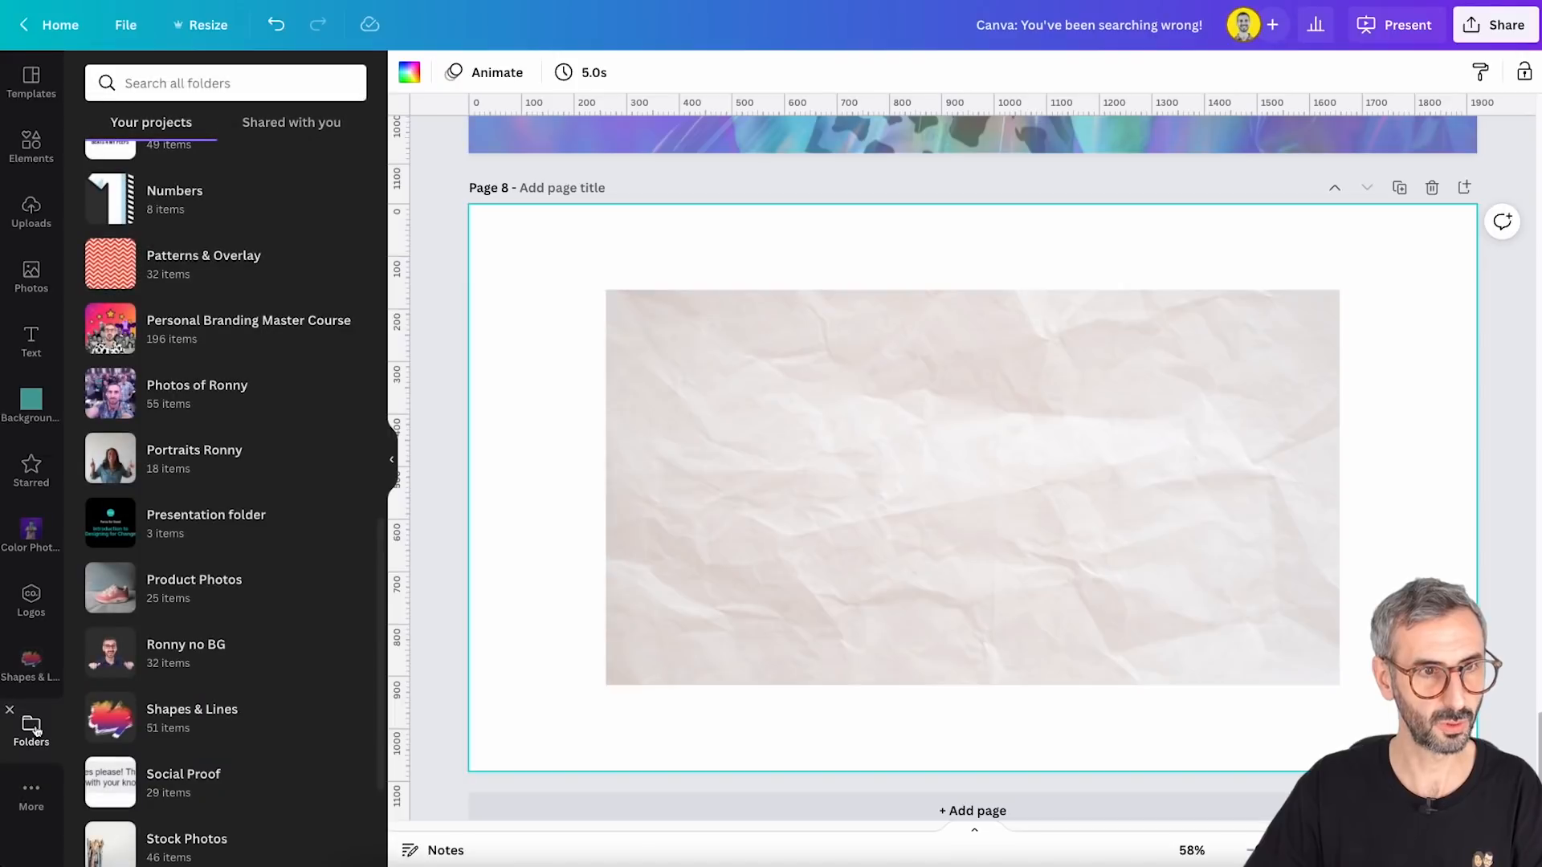
pyautogui.scroll(10, 241, 546)
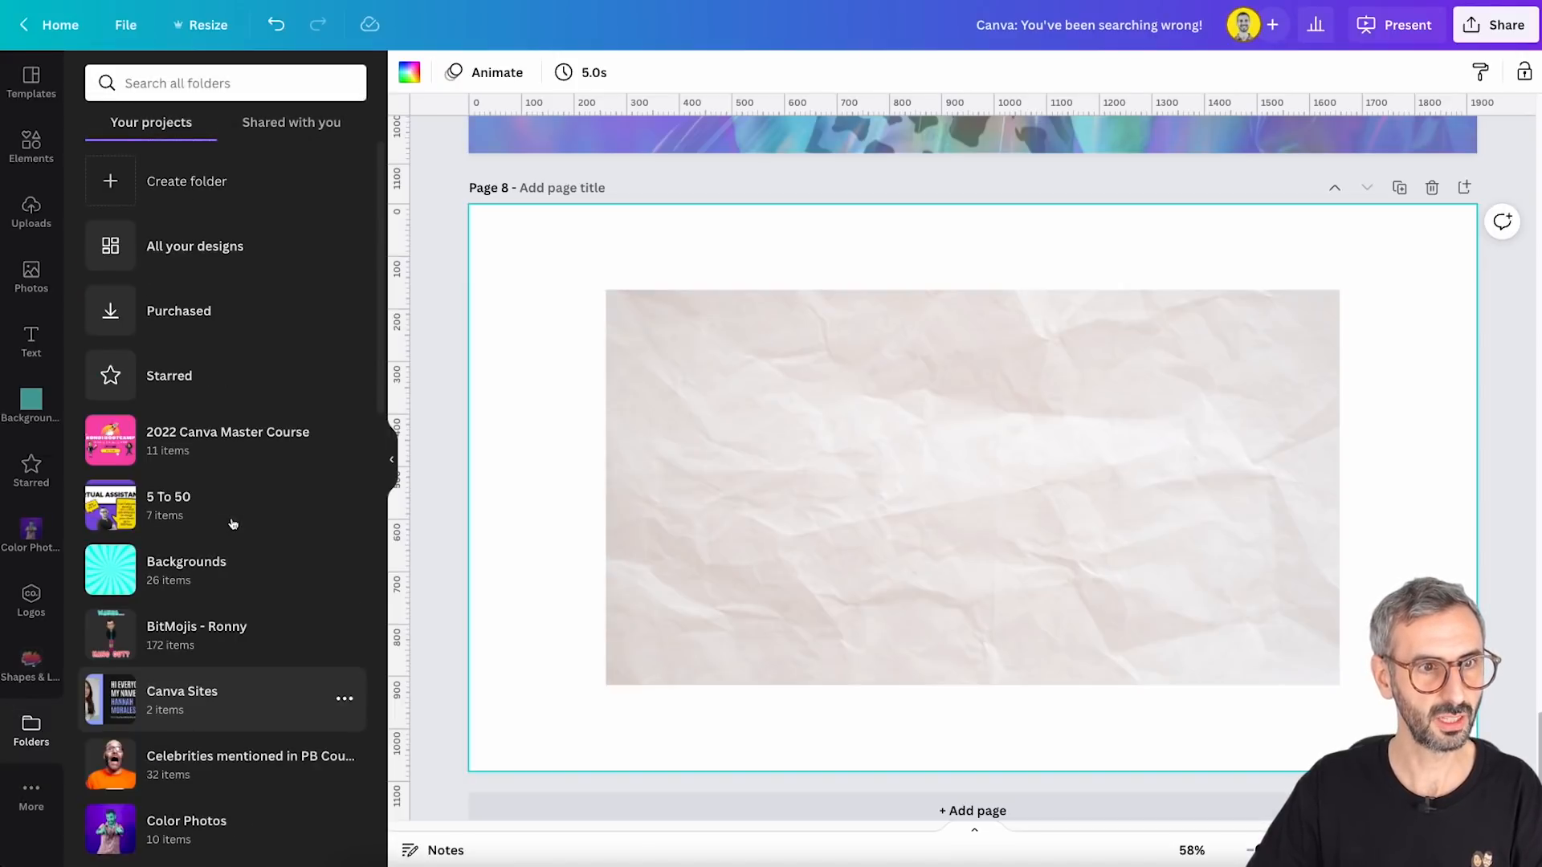
pyautogui.click(175, 381)
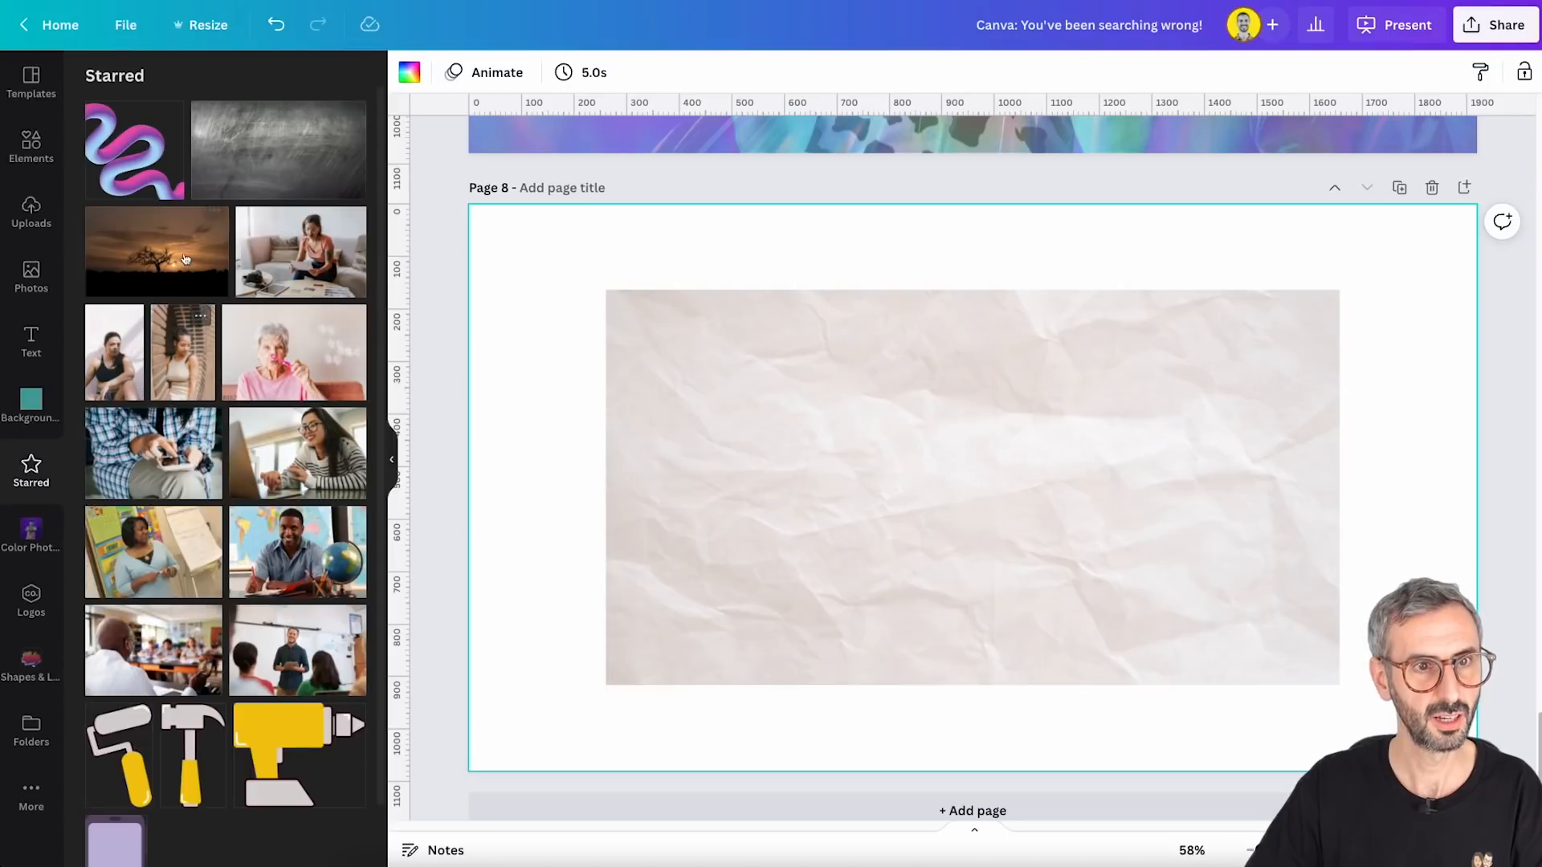
# Add the starred fluid abstract shape to page 8, move it up and to the left, and delete it again
pyautogui.click(152, 166)
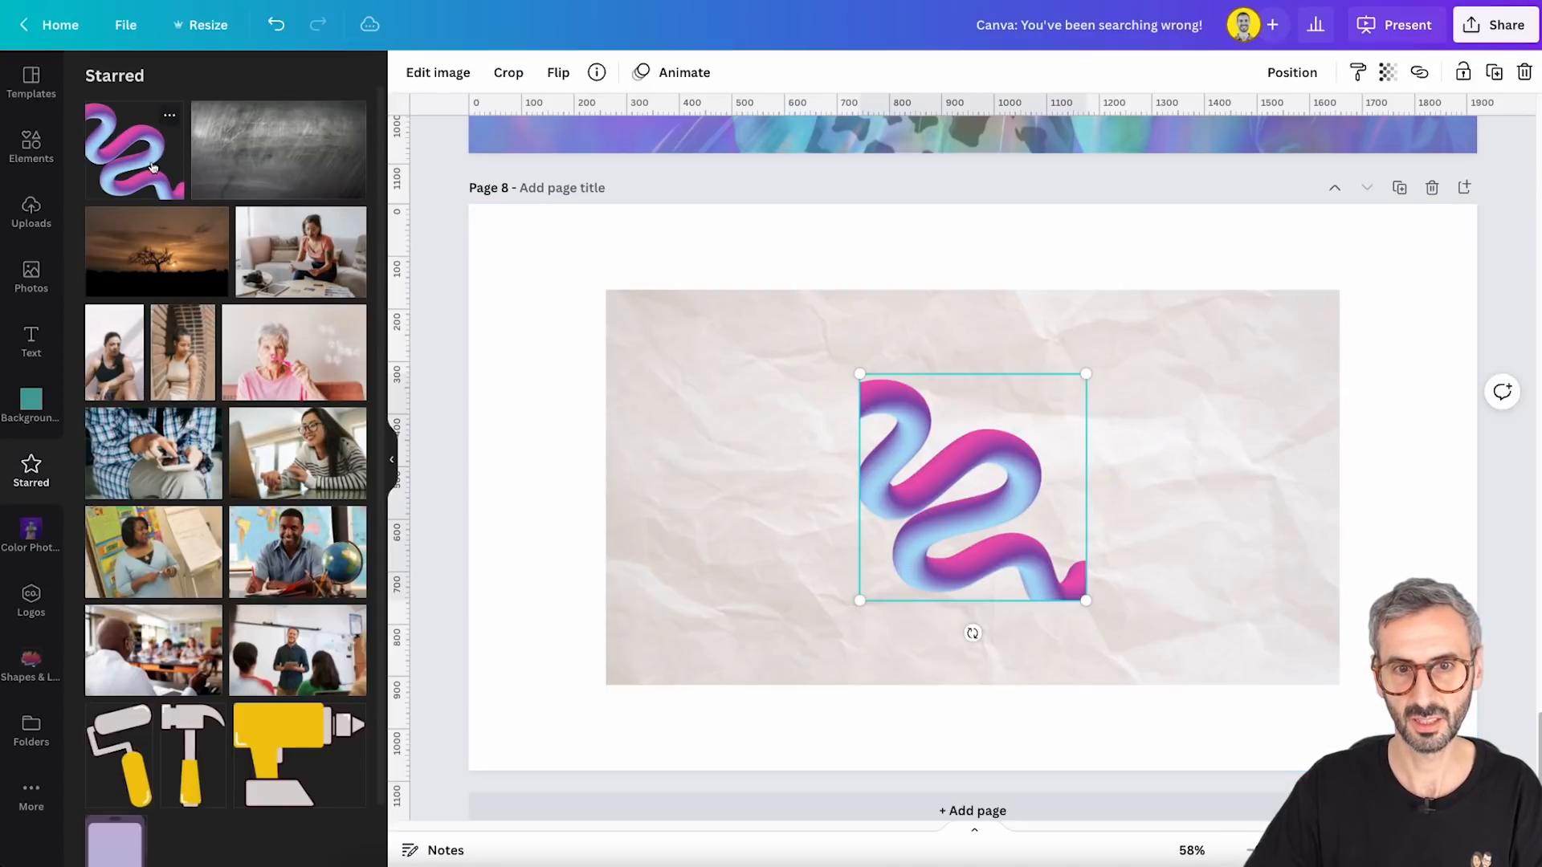
pyautogui.moveTo(957, 496)
pyautogui.mouseDown()
pyautogui.moveTo(842, 446)
pyautogui.moveTo(799, 452)
pyautogui.mouseUp()
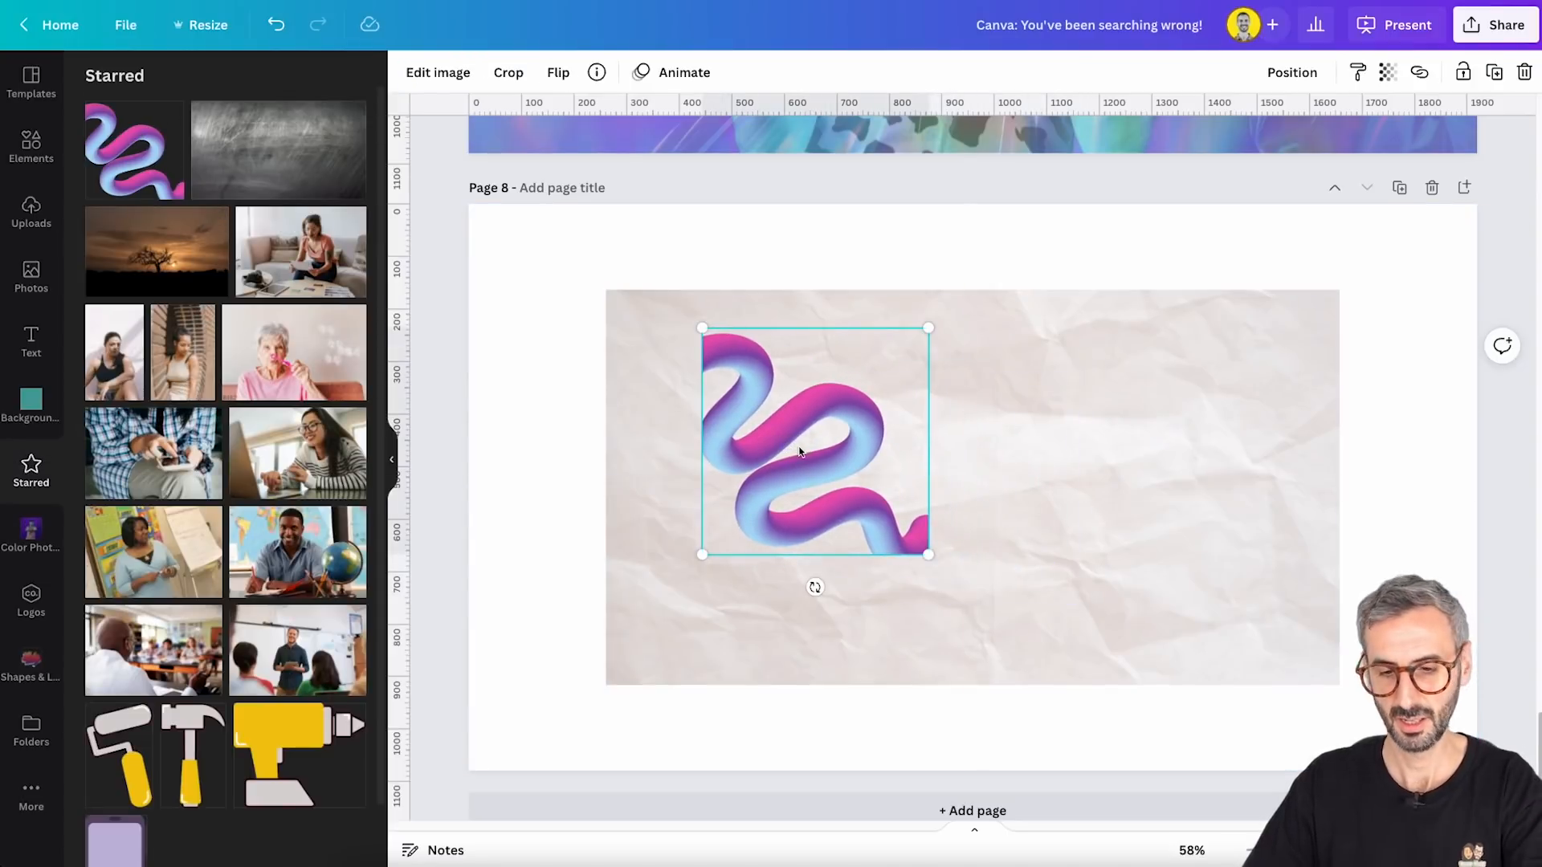
pyautogui.press('Delete')
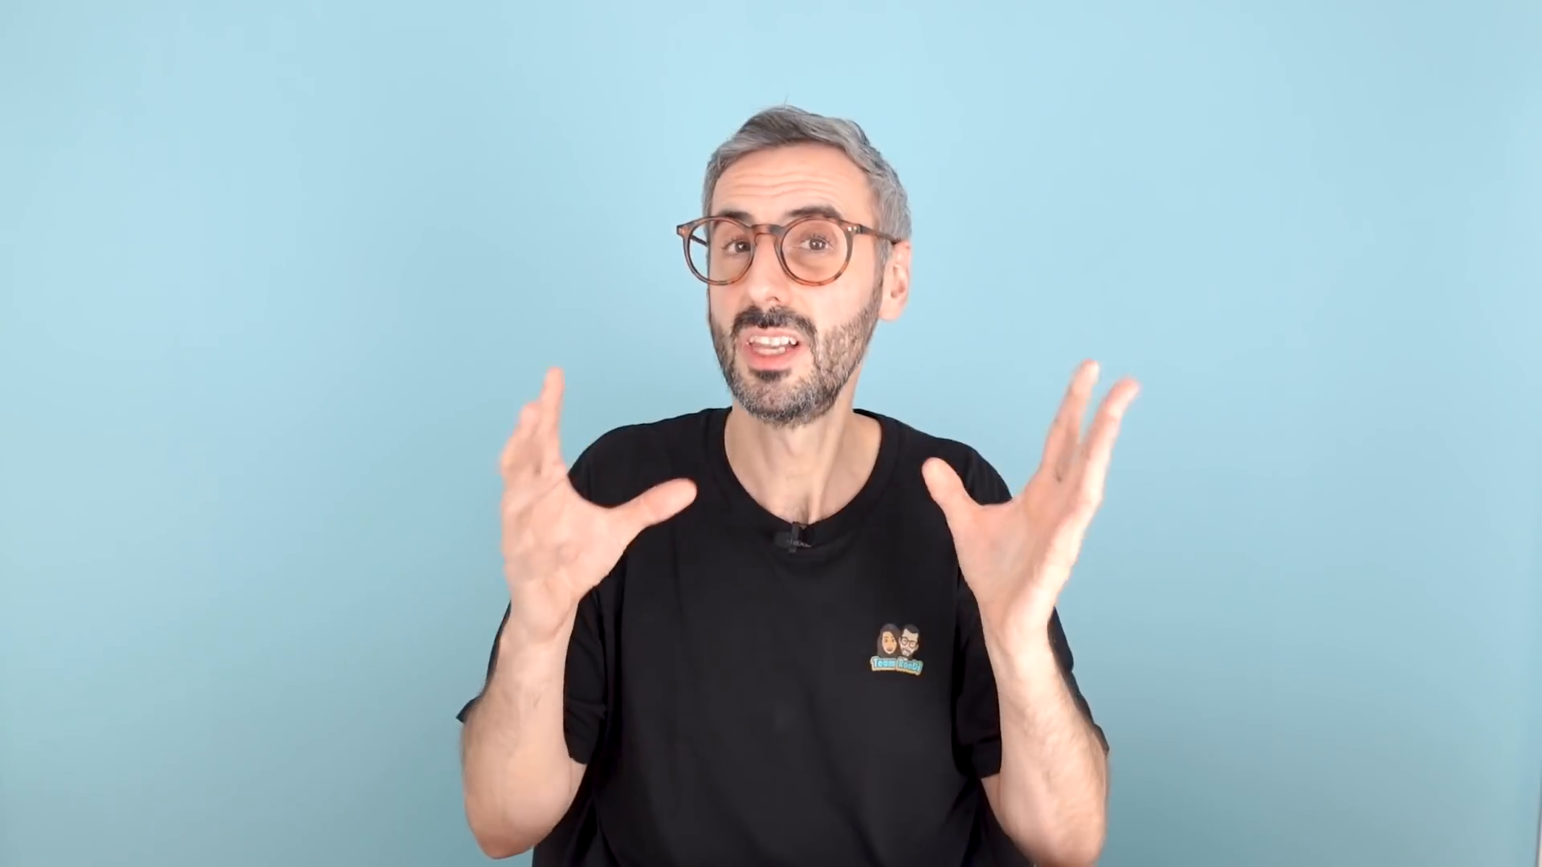
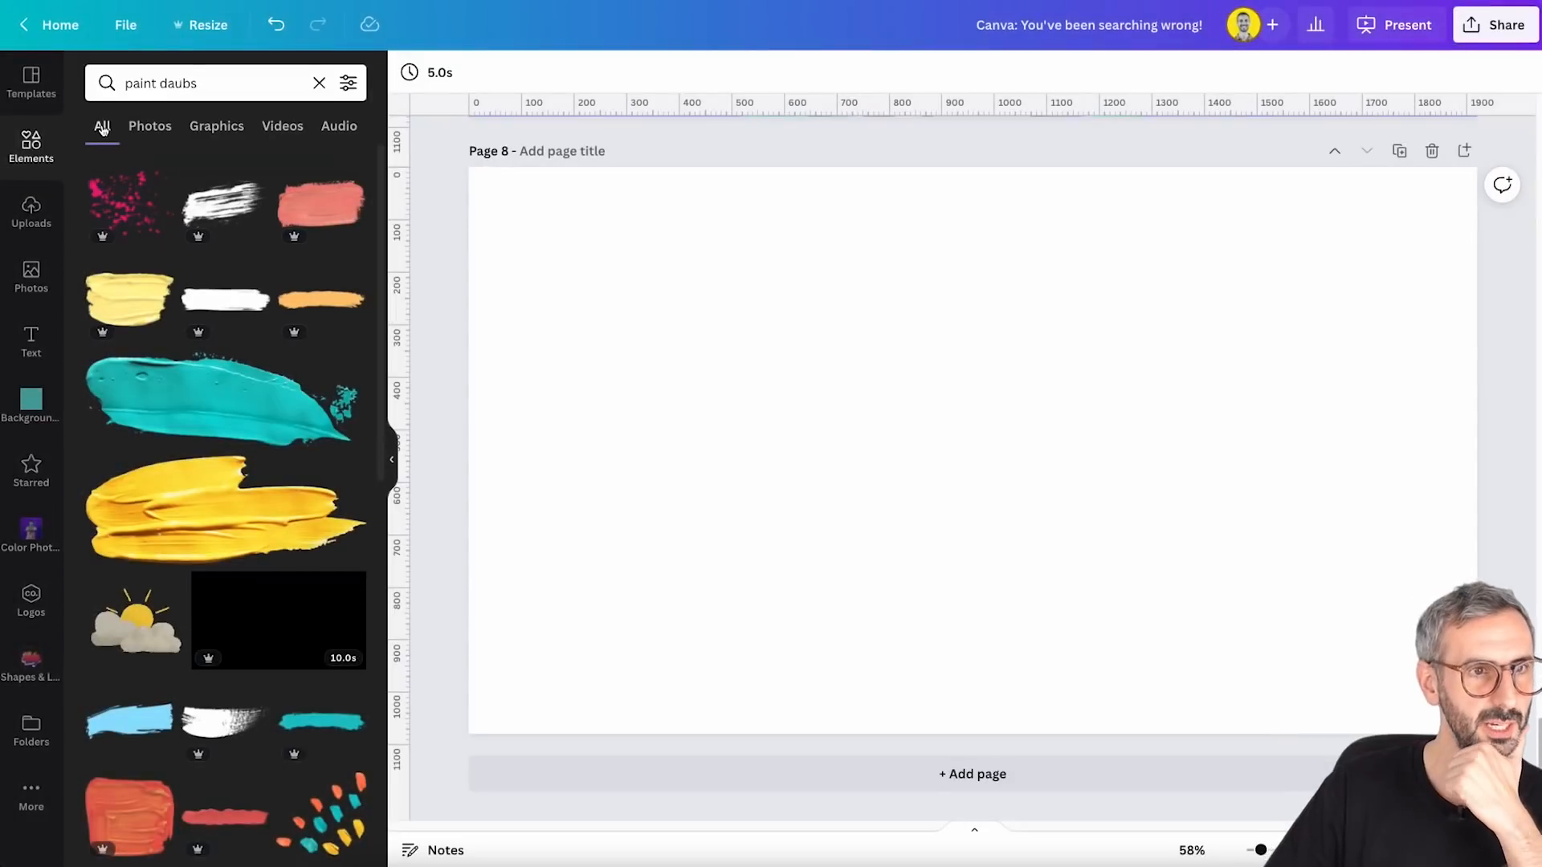
# Limit the paint daubs results to graphics and add the long orange horizontal brush stroke to page 8
pyautogui.click(223, 131)
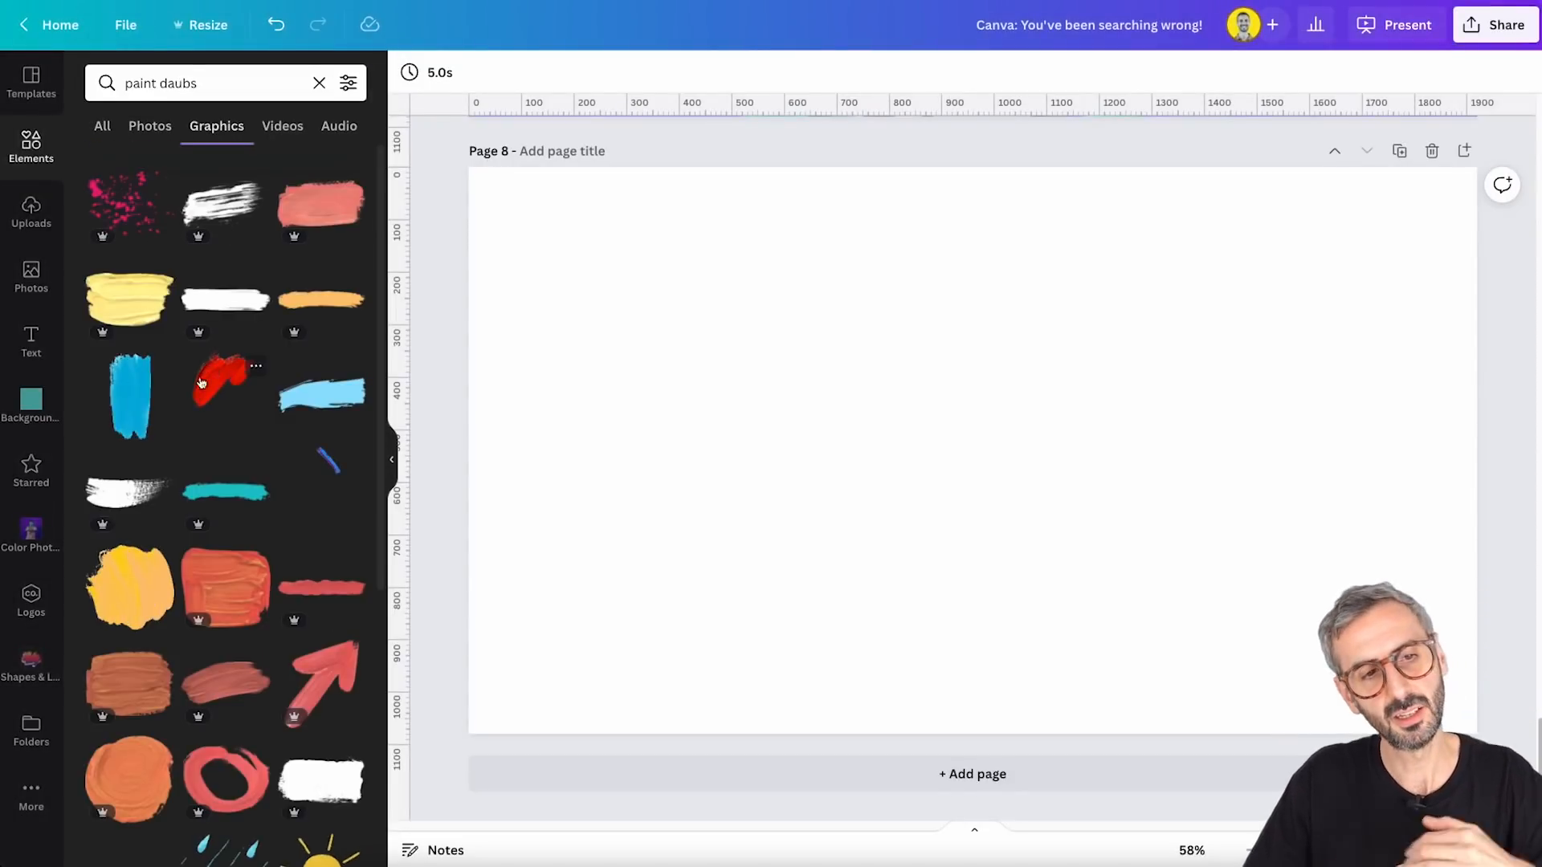
pyautogui.scroll(-1, 159, 474)
pyautogui.scroll(-1, 159, 473)
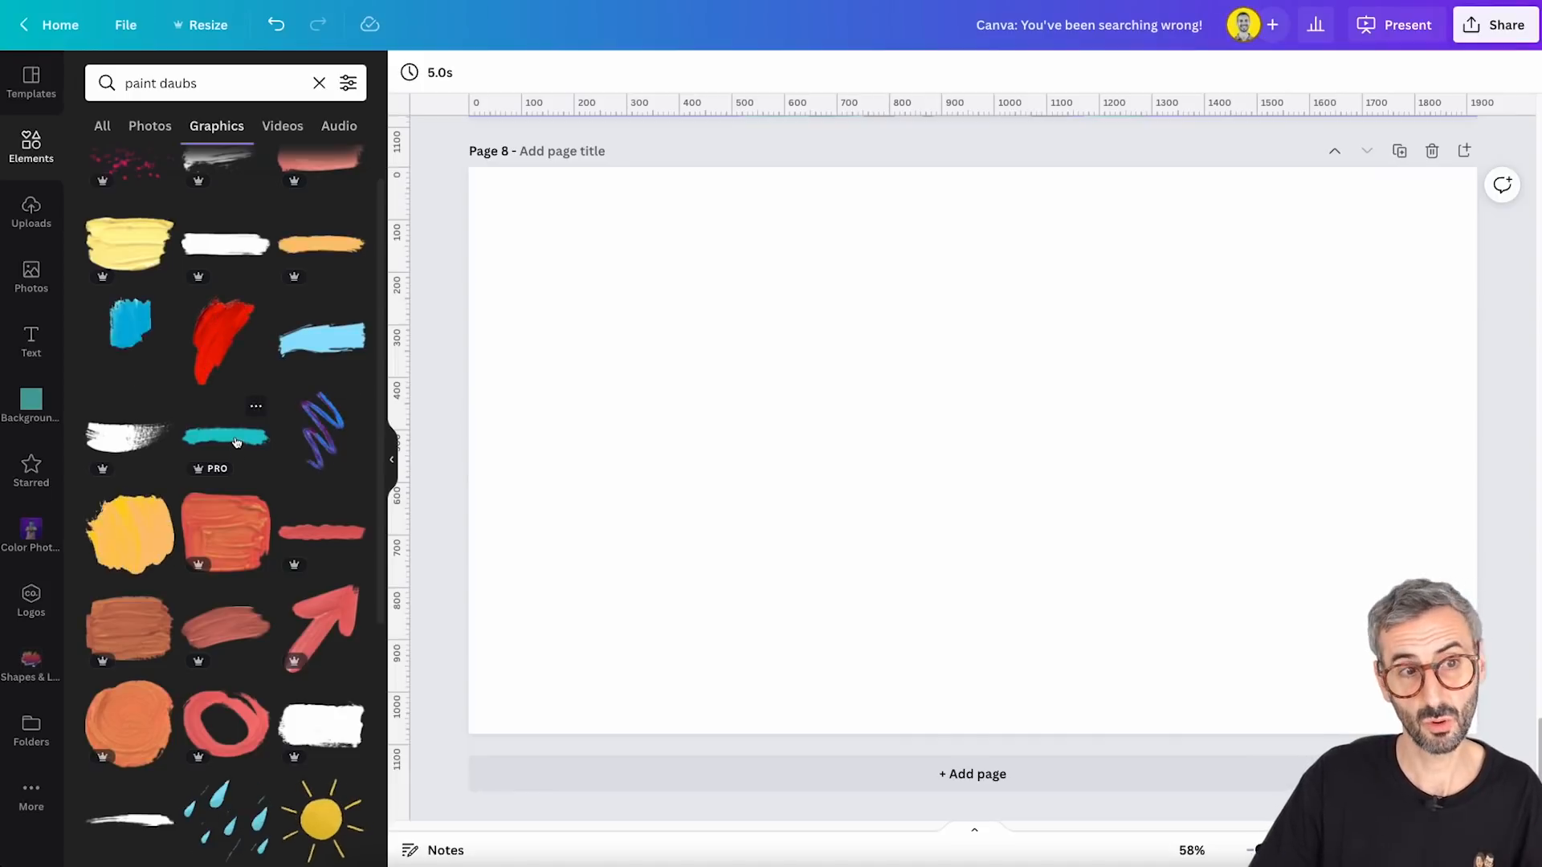
pyautogui.scroll(1, 231, 426)
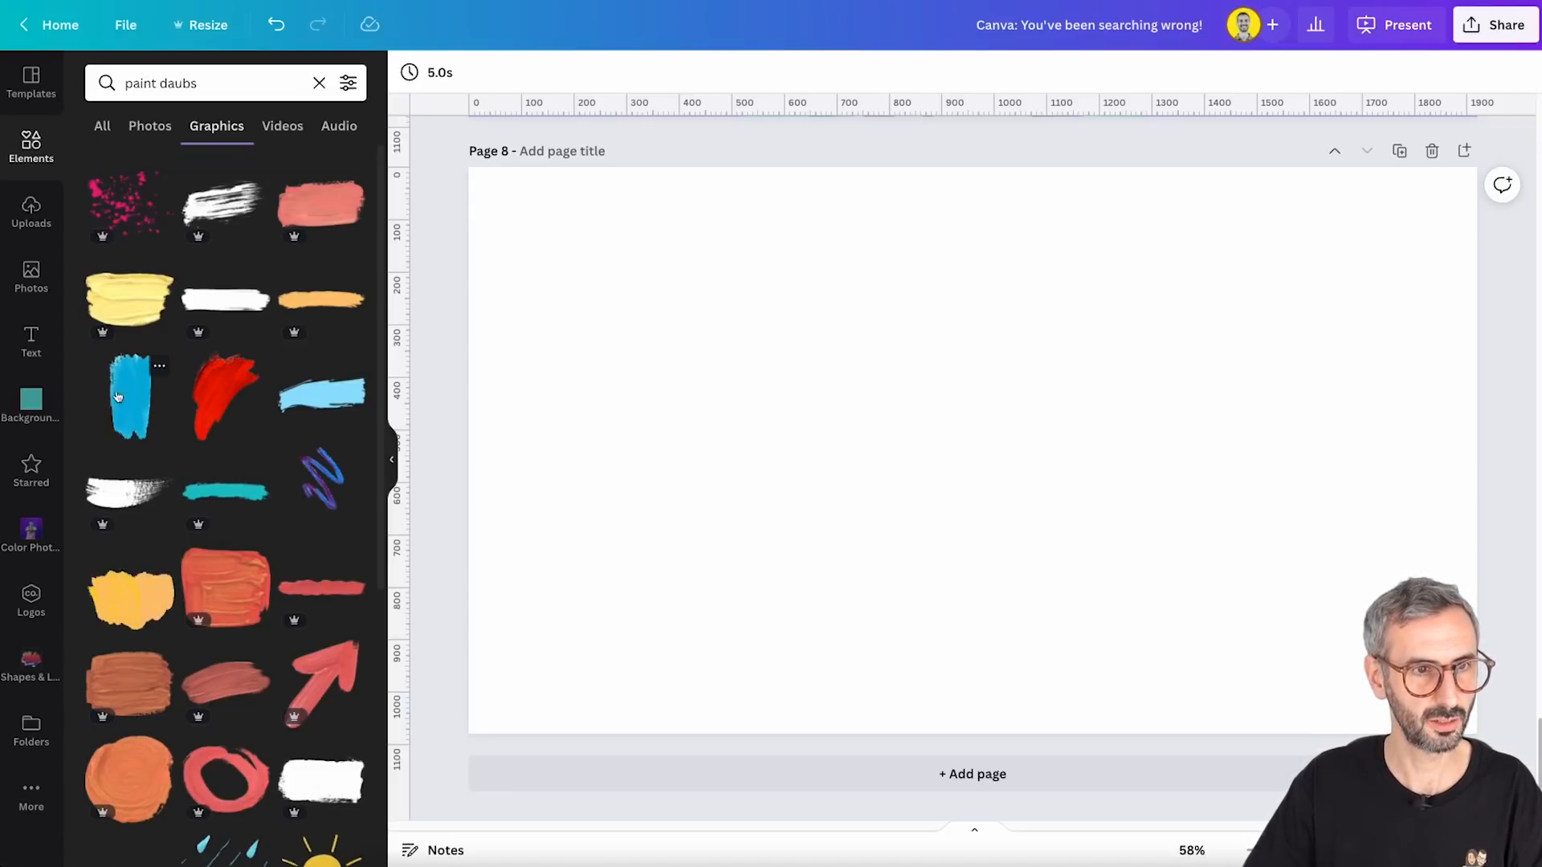
pyautogui.click(324, 304)
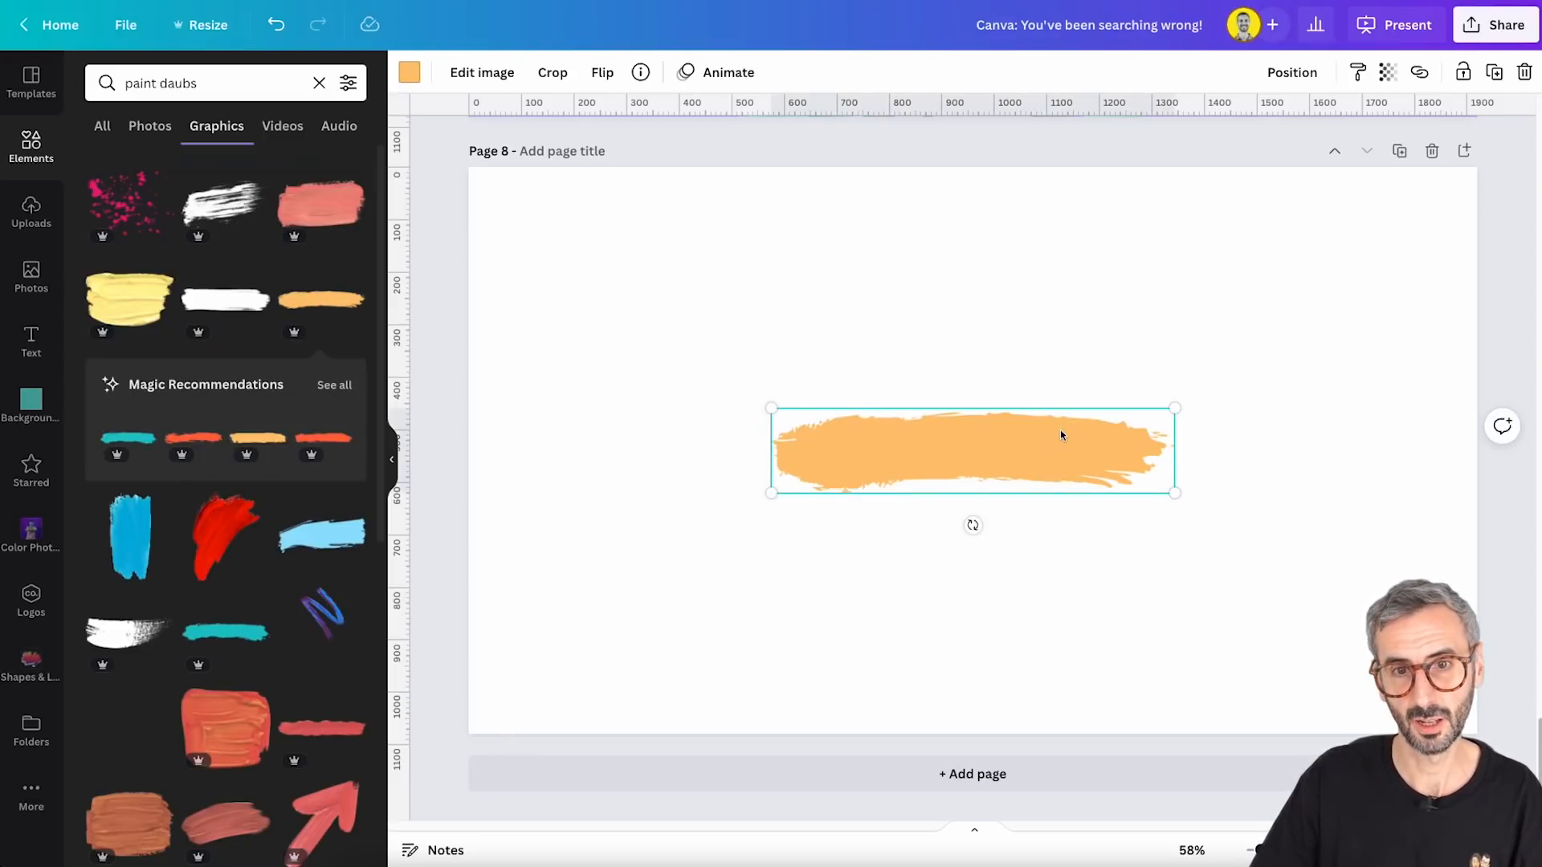
# Recolor the orange brush stroke on page 8 with the yellow primary color from the brand kit
pyautogui.click(414, 73)
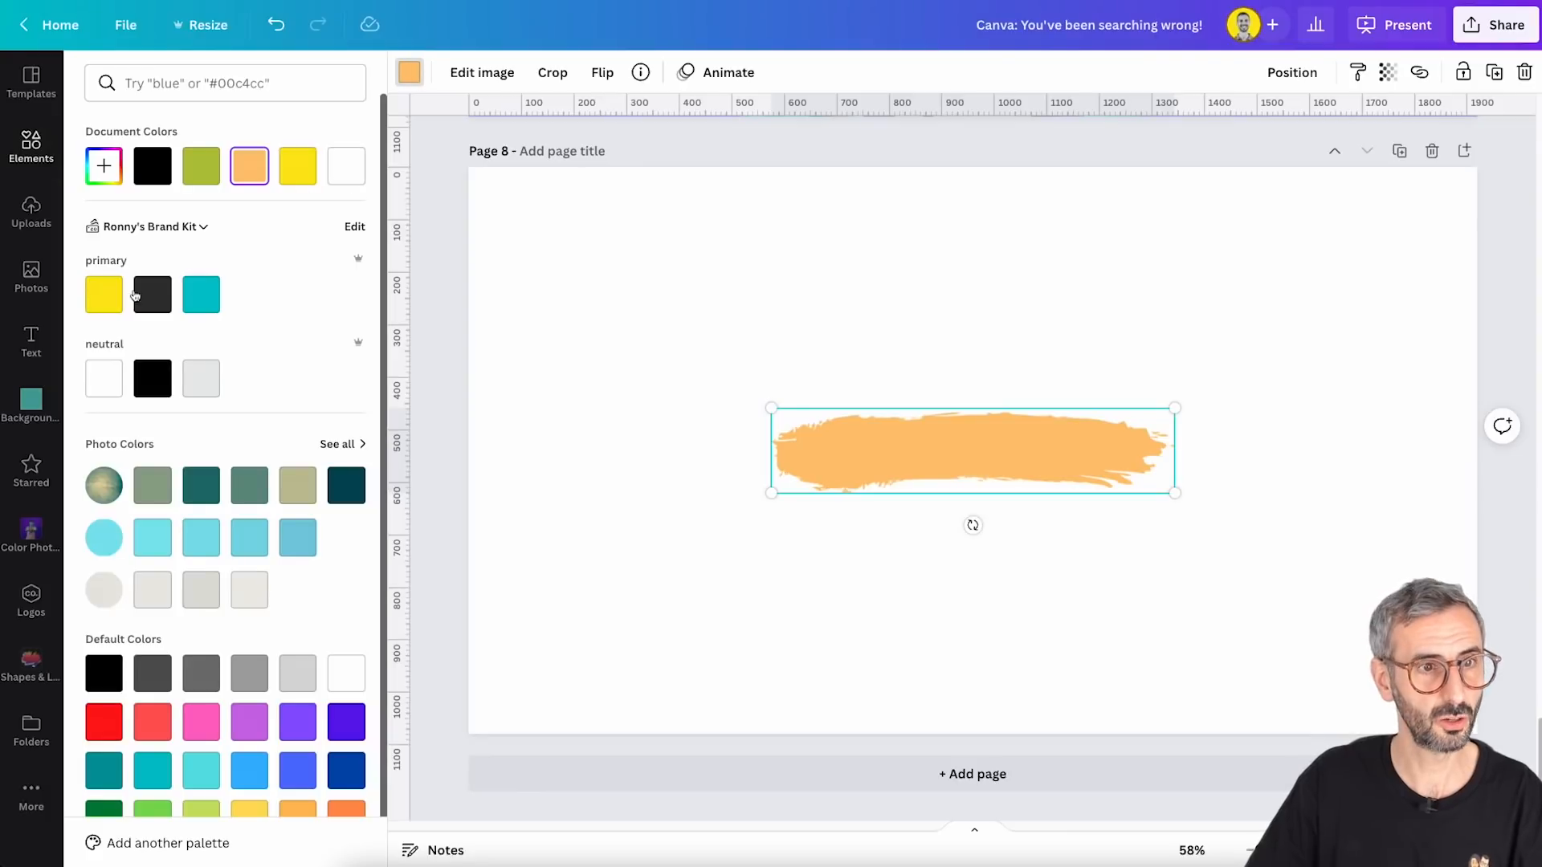
pyautogui.click(104, 300)
pyautogui.click(549, 339)
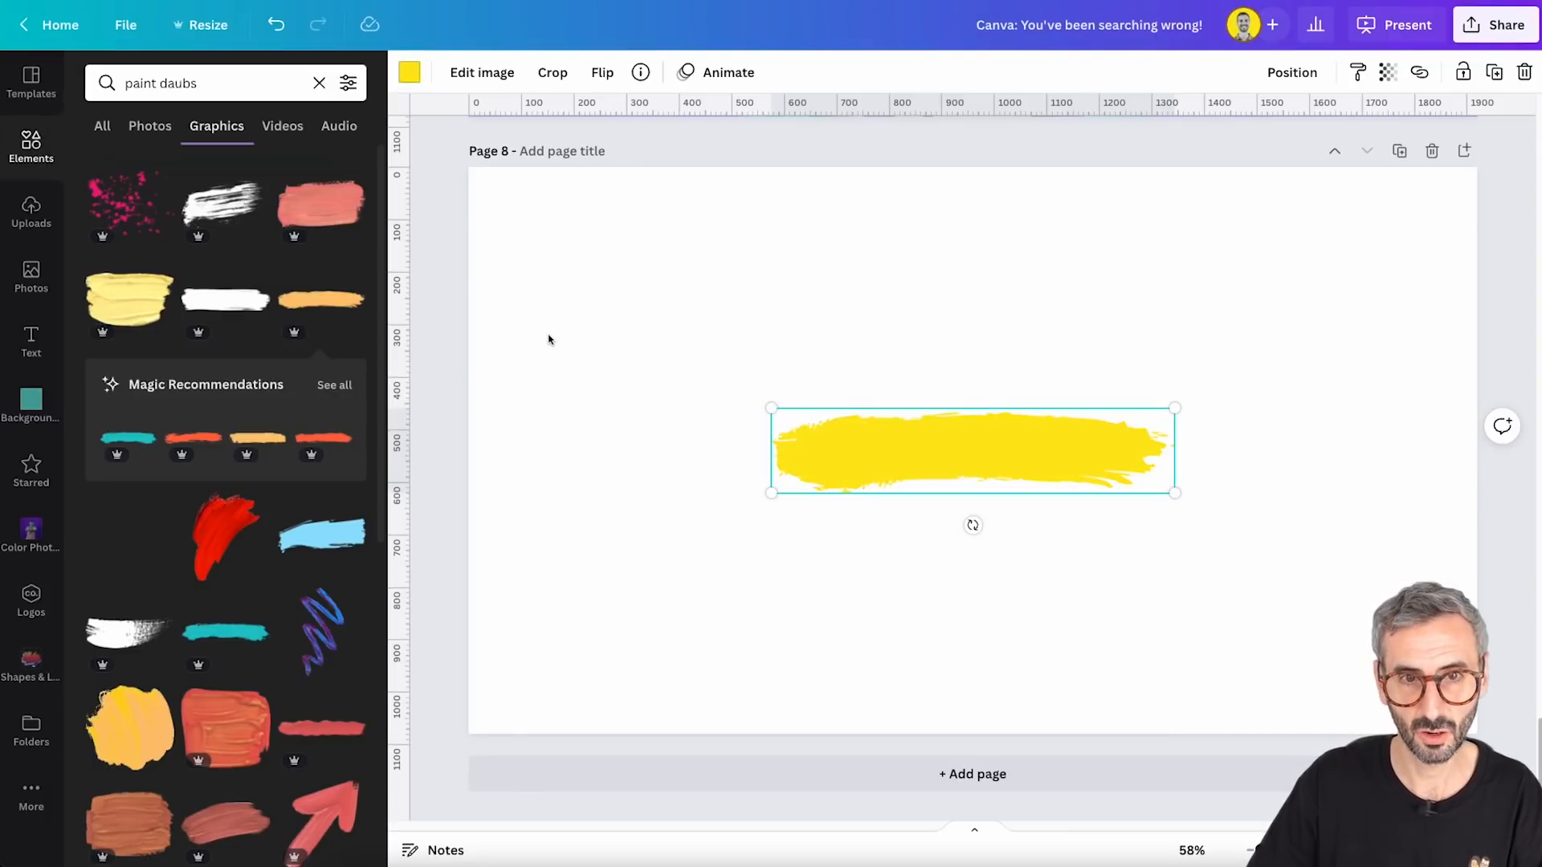
# Show all Magic Recommendations for the added brush stroke and browse the matching strokes
pyautogui.scroll(-1, 224, 313)
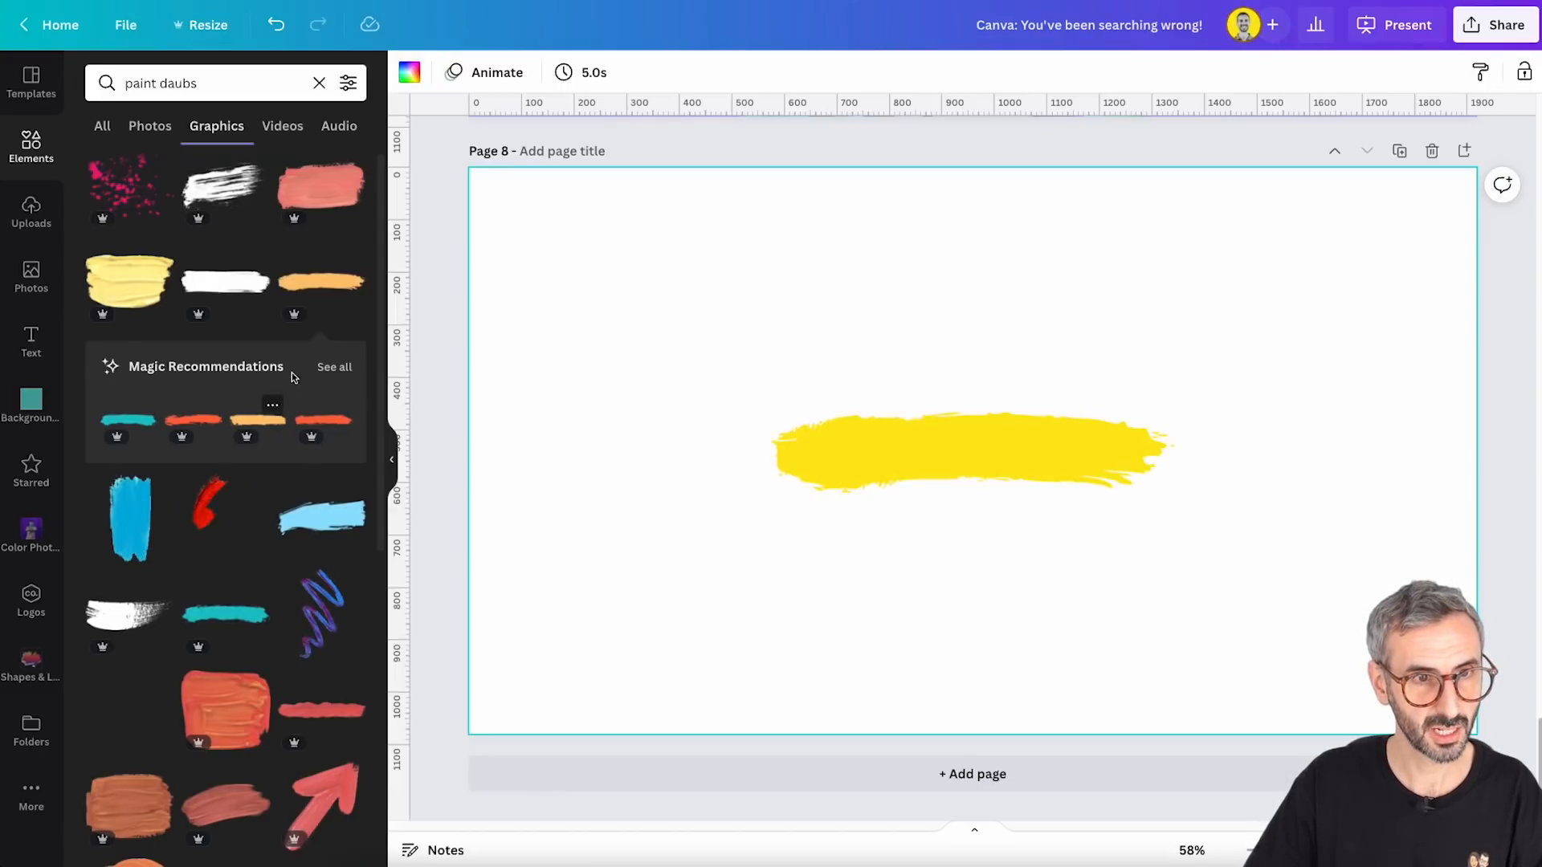
pyautogui.click(334, 367)
pyautogui.scroll(-10, 337, 387)
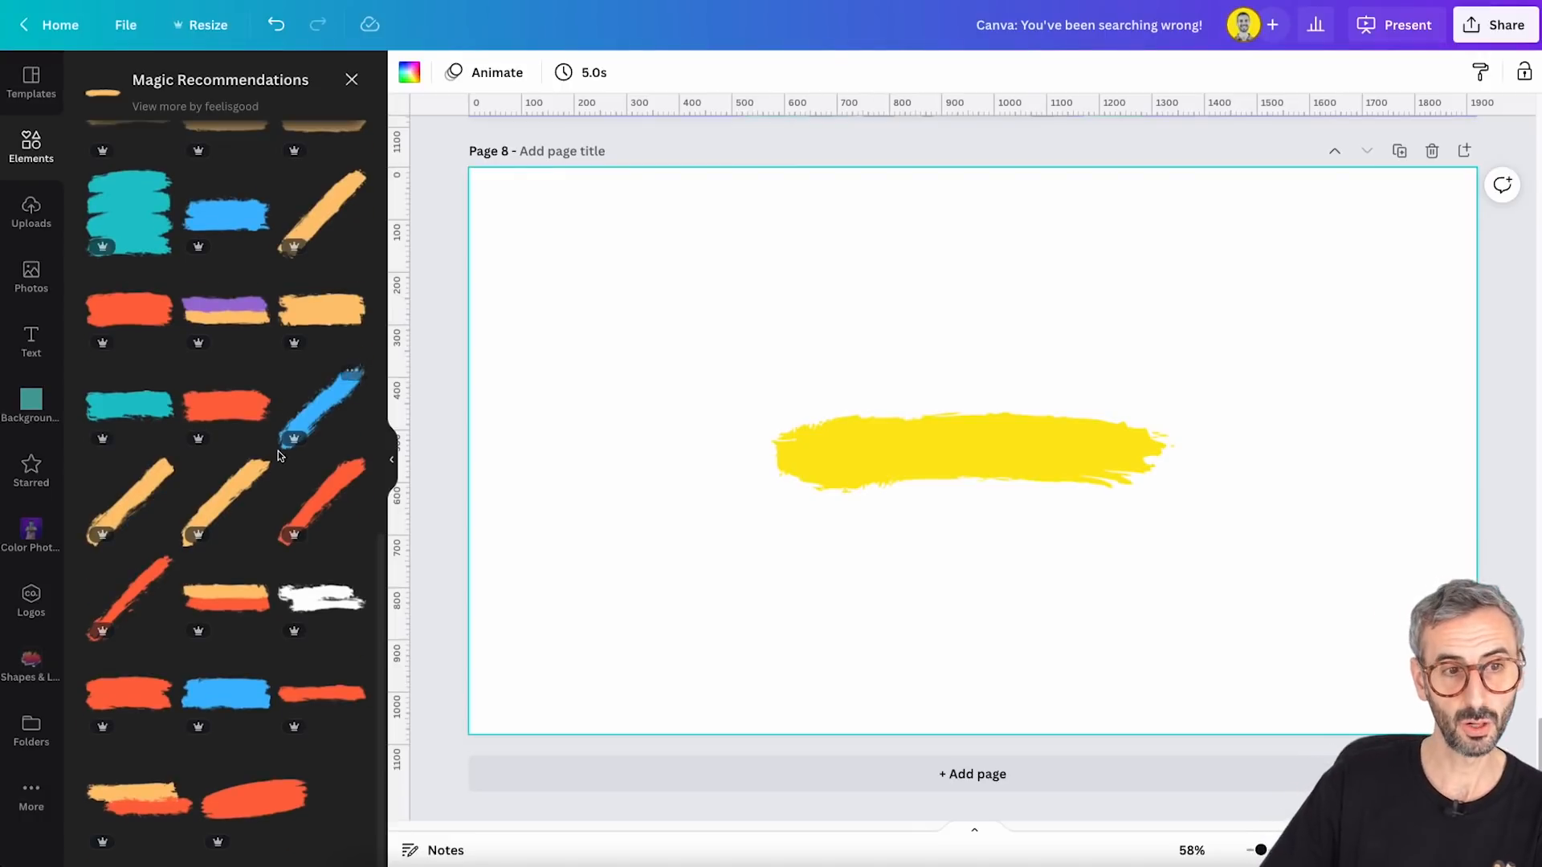
pyautogui.scroll(-10, 278, 451)
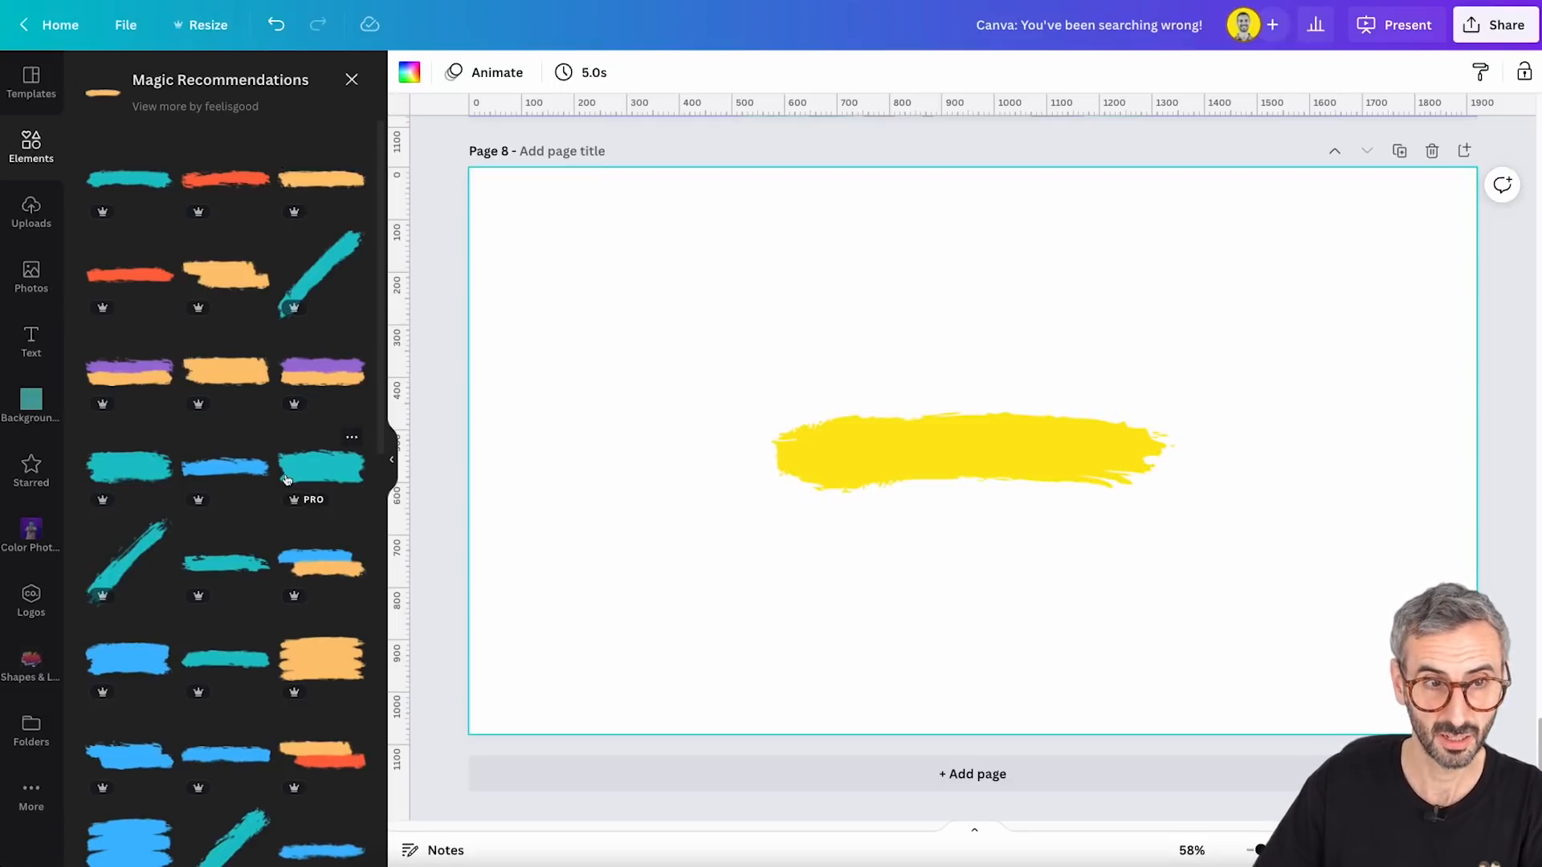
# Close the Magic Recommendations and move the yellow brush stroke to the upper left area of page 8
pyautogui.scroll(-1, 287, 480)
pyautogui.click(350, 80)
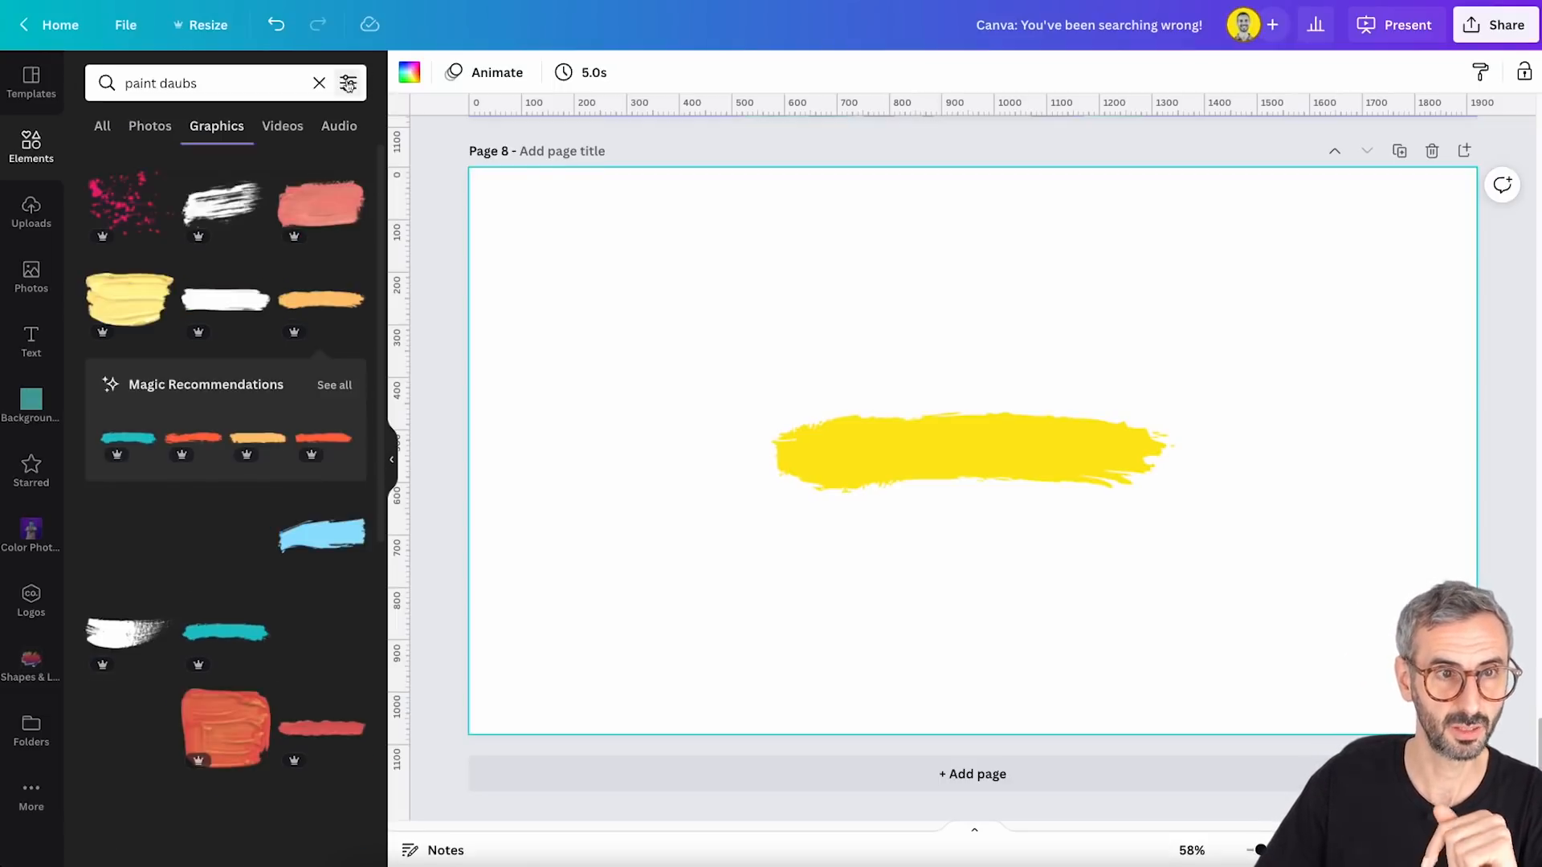
pyautogui.click(953, 462)
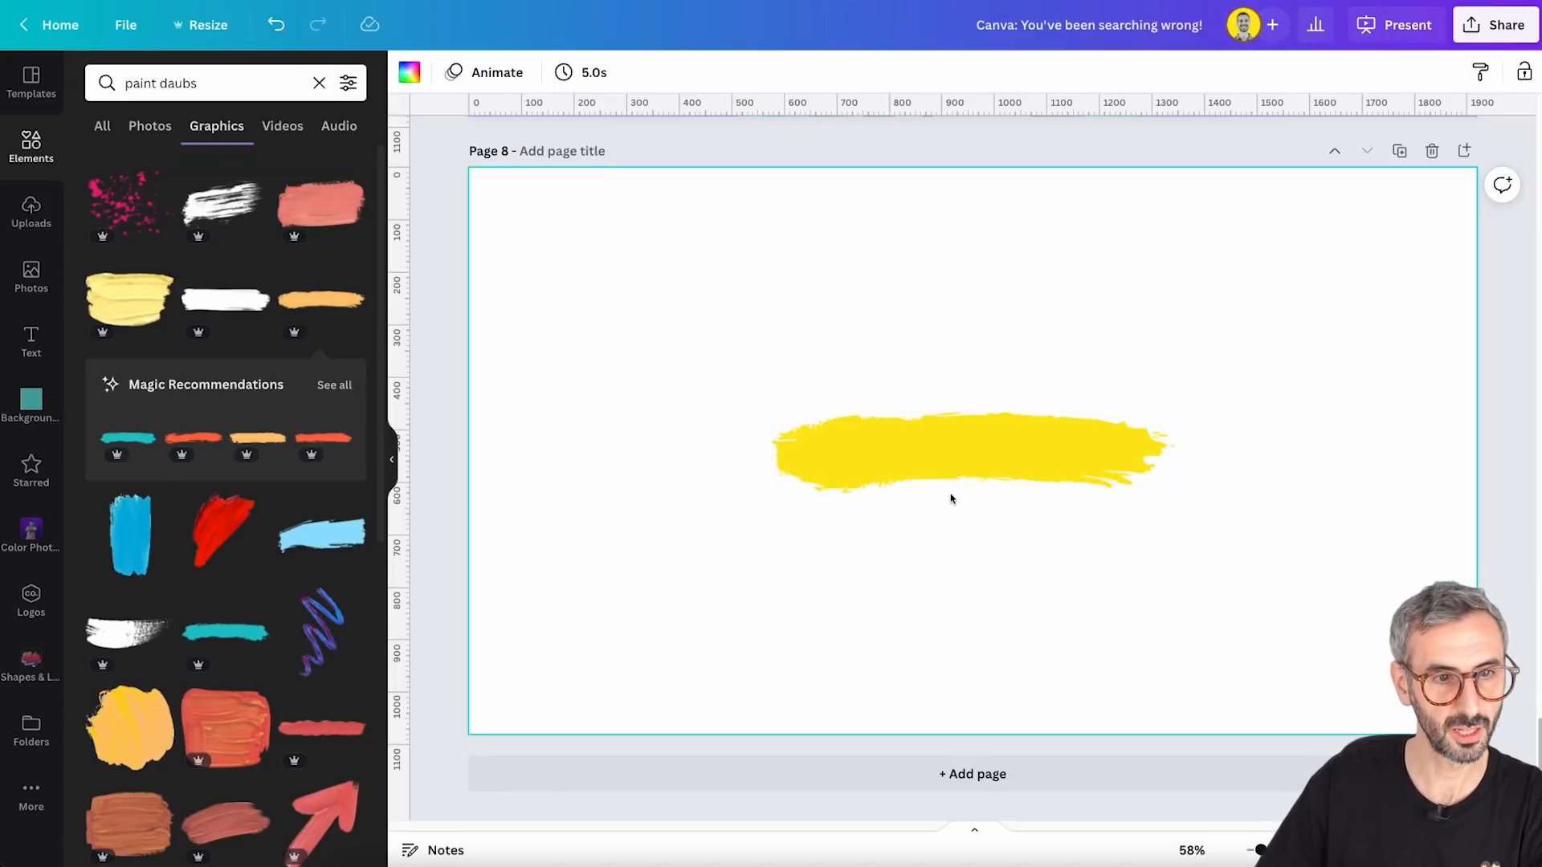
pyautogui.moveTo(954, 466); pyautogui.dragTo(763, 306)
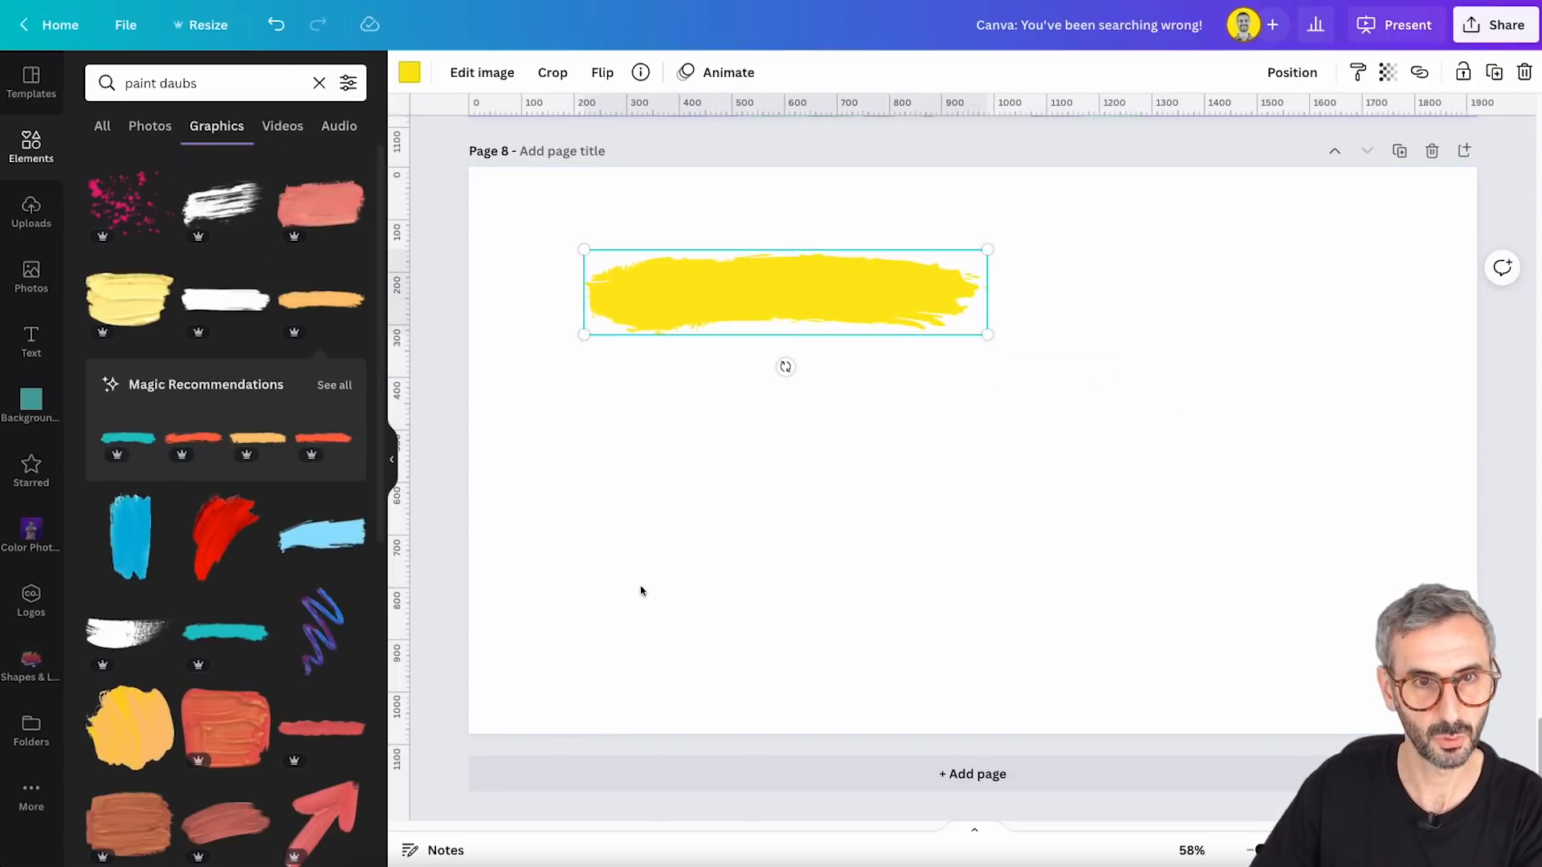
# Add the animated yellow-orange zigzag paint daub to page 8 and shrink it so it sits below the yellow stroke
pyautogui.click(129, 727)
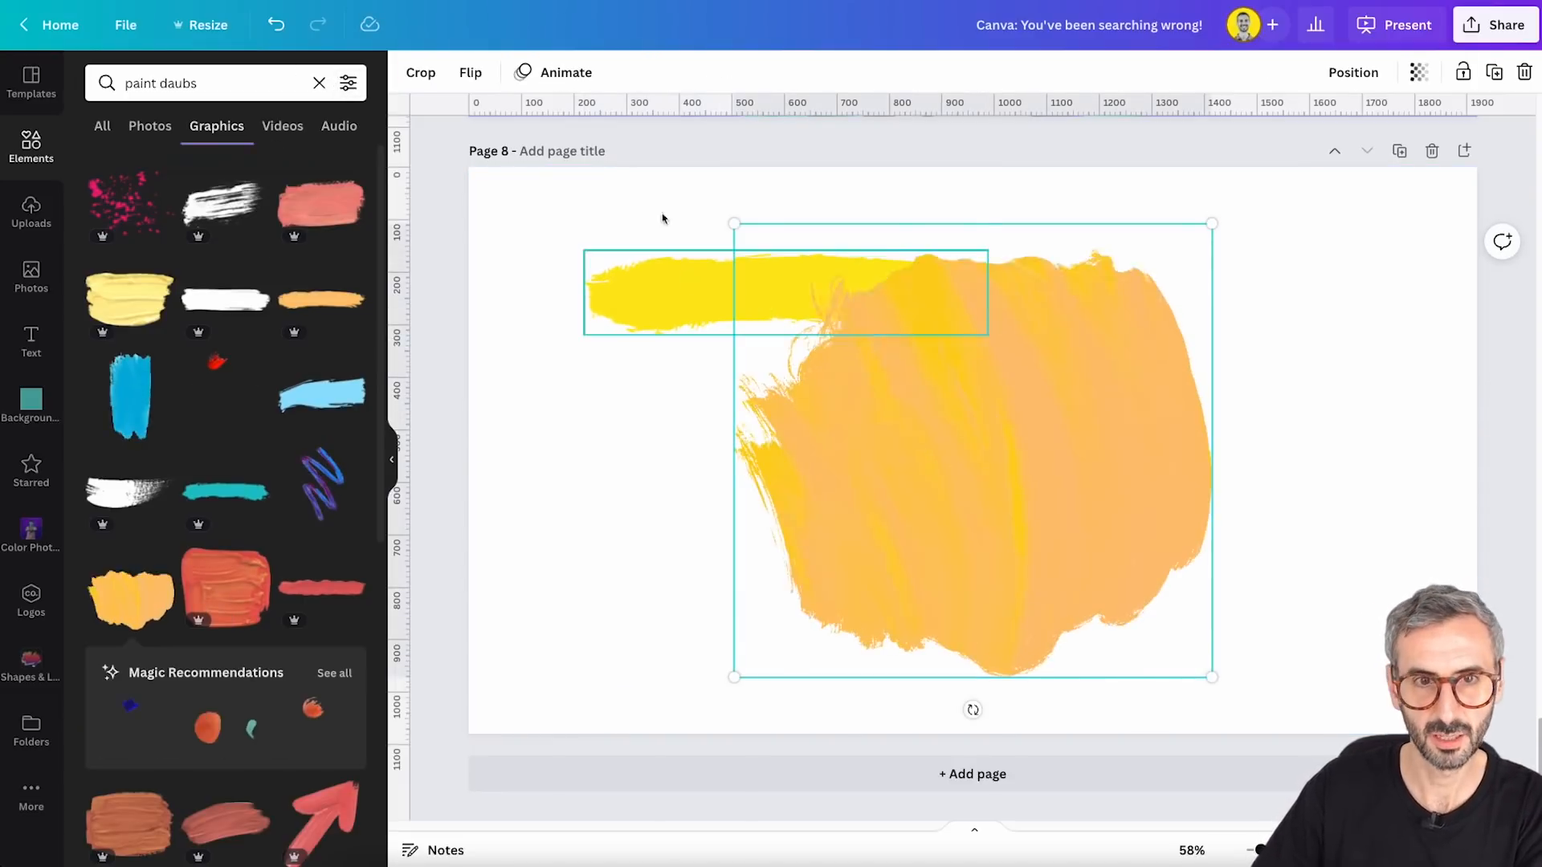
pyautogui.moveTo(735, 223); pyautogui.dragTo(878, 358)
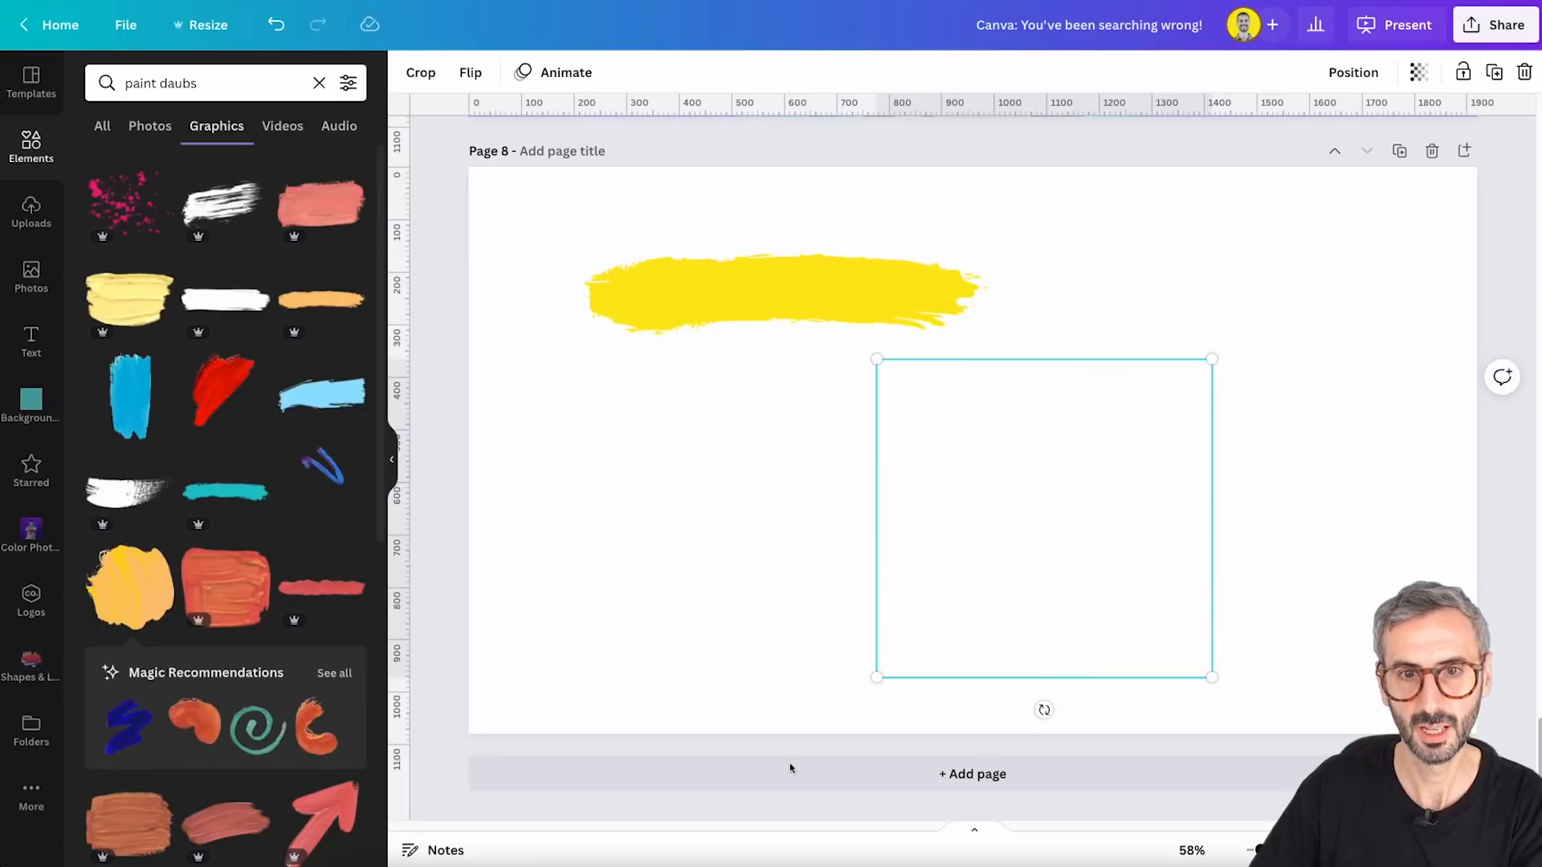
pyautogui.click(1220, 401)
pyautogui.click(1062, 488)
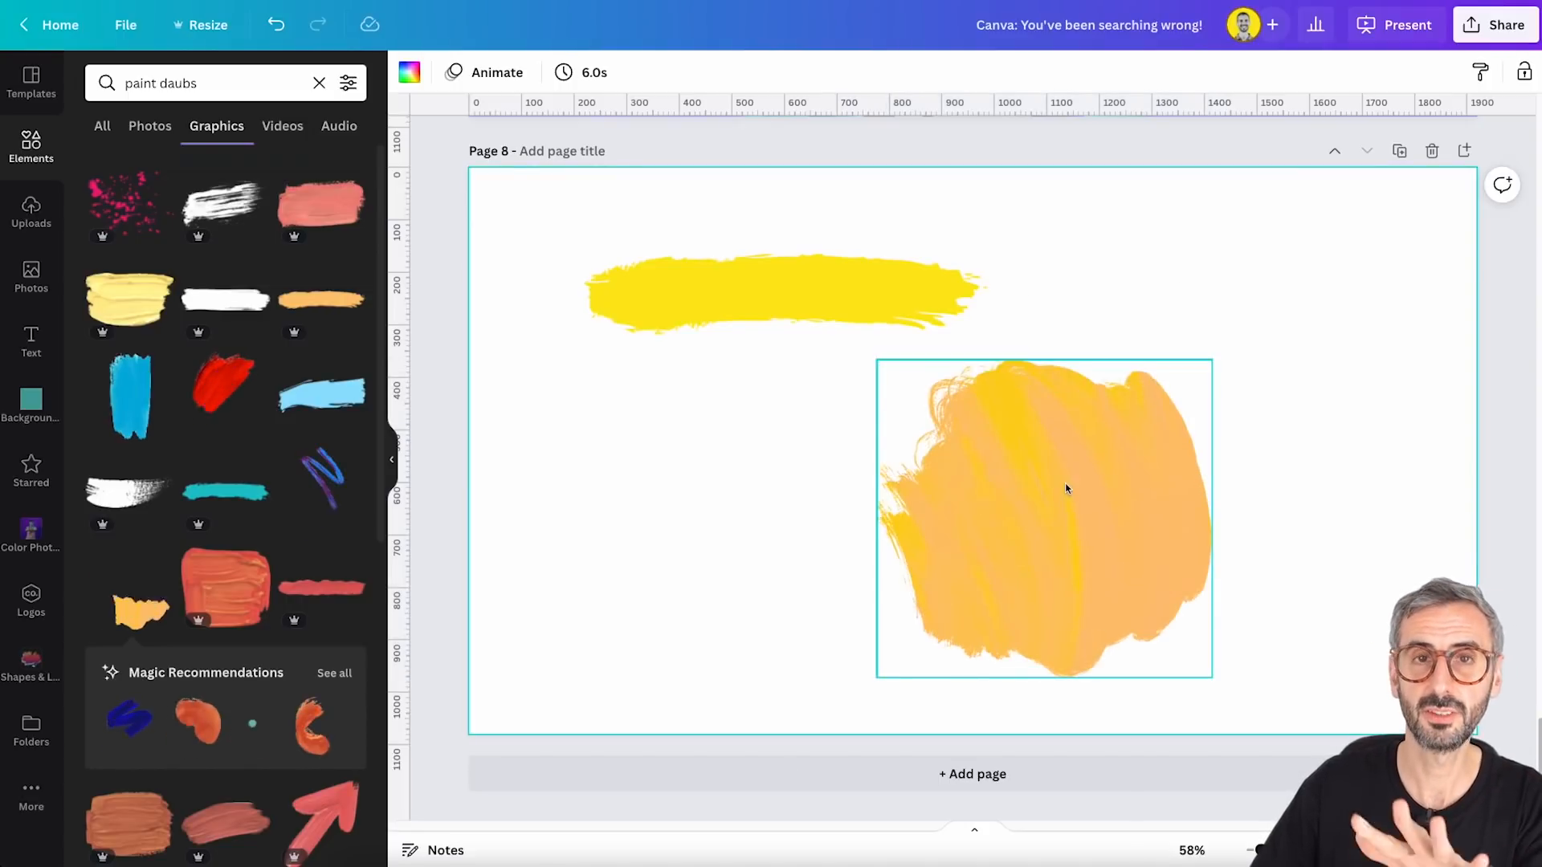
pyautogui.press('Escape')
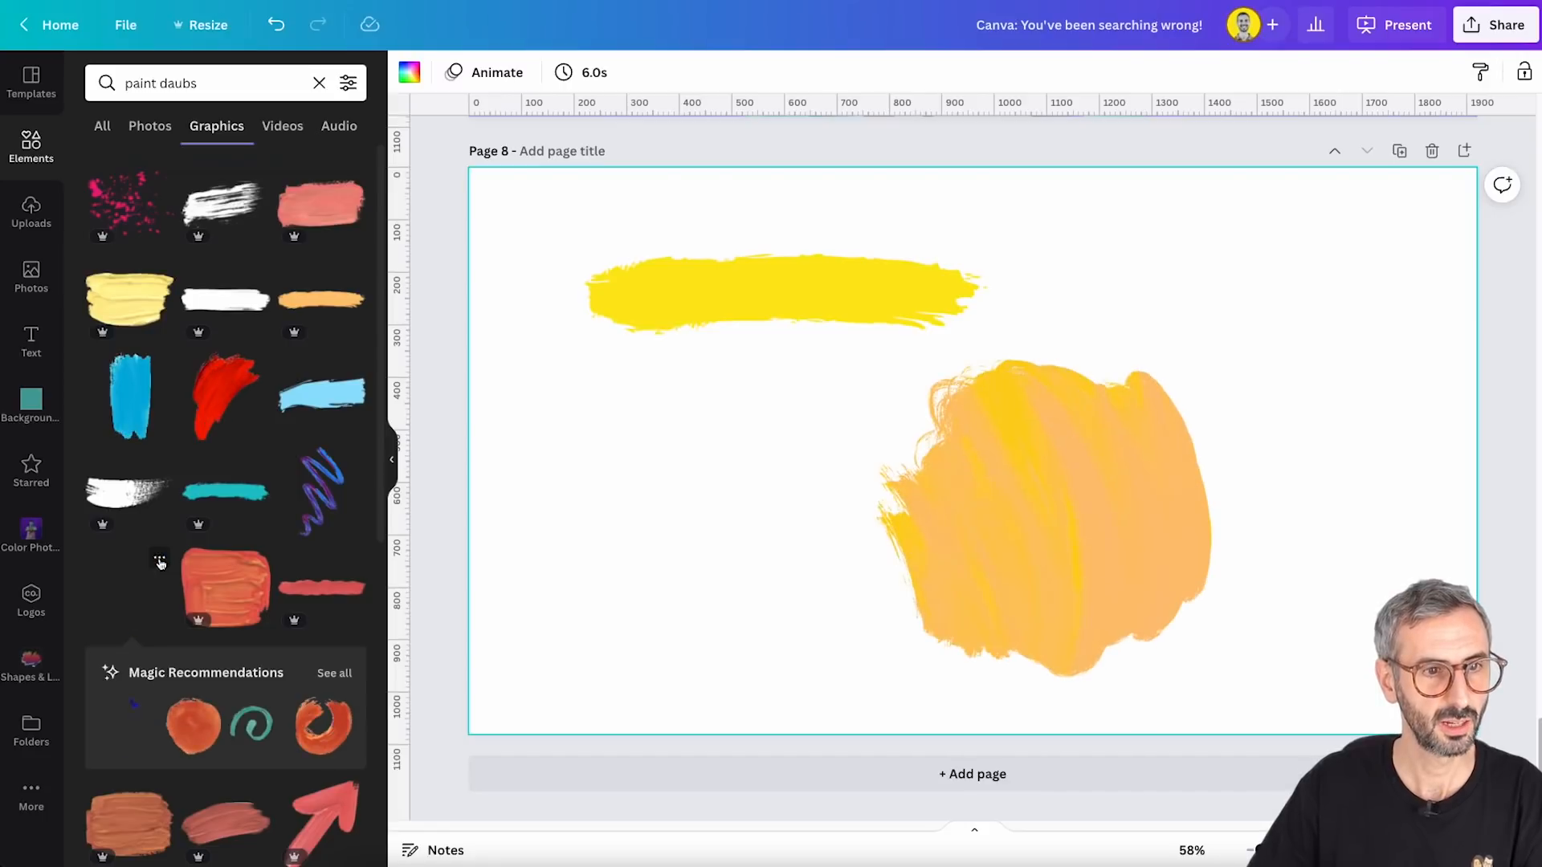
# Show more elements like the animated yellow zigzag paint stroke, browse the recommendations, and return to the paint daubs results
pyautogui.click(159, 561)
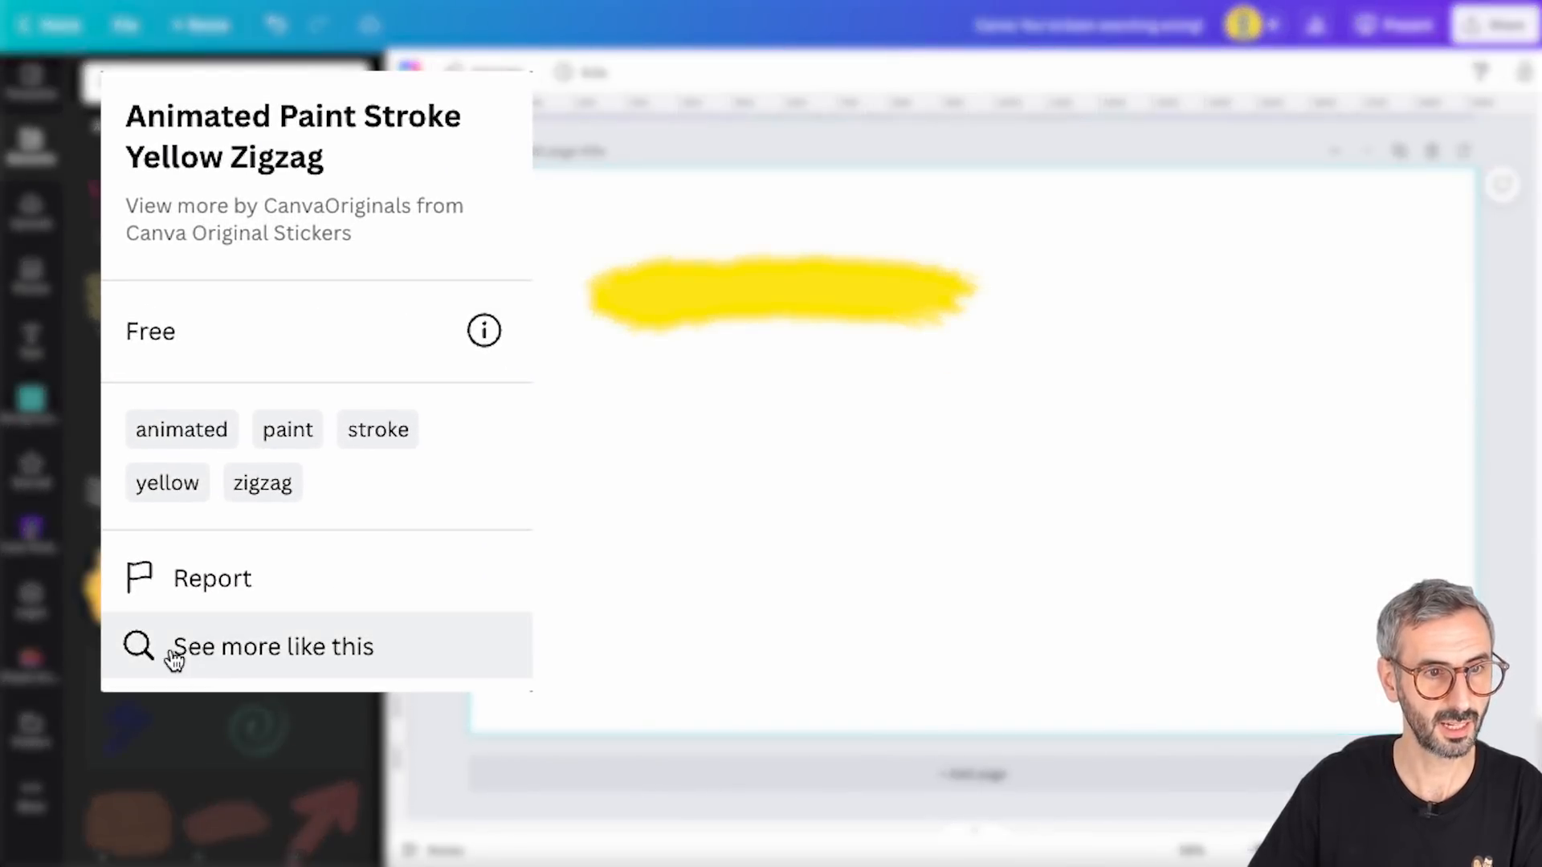
pyautogui.click(281, 657)
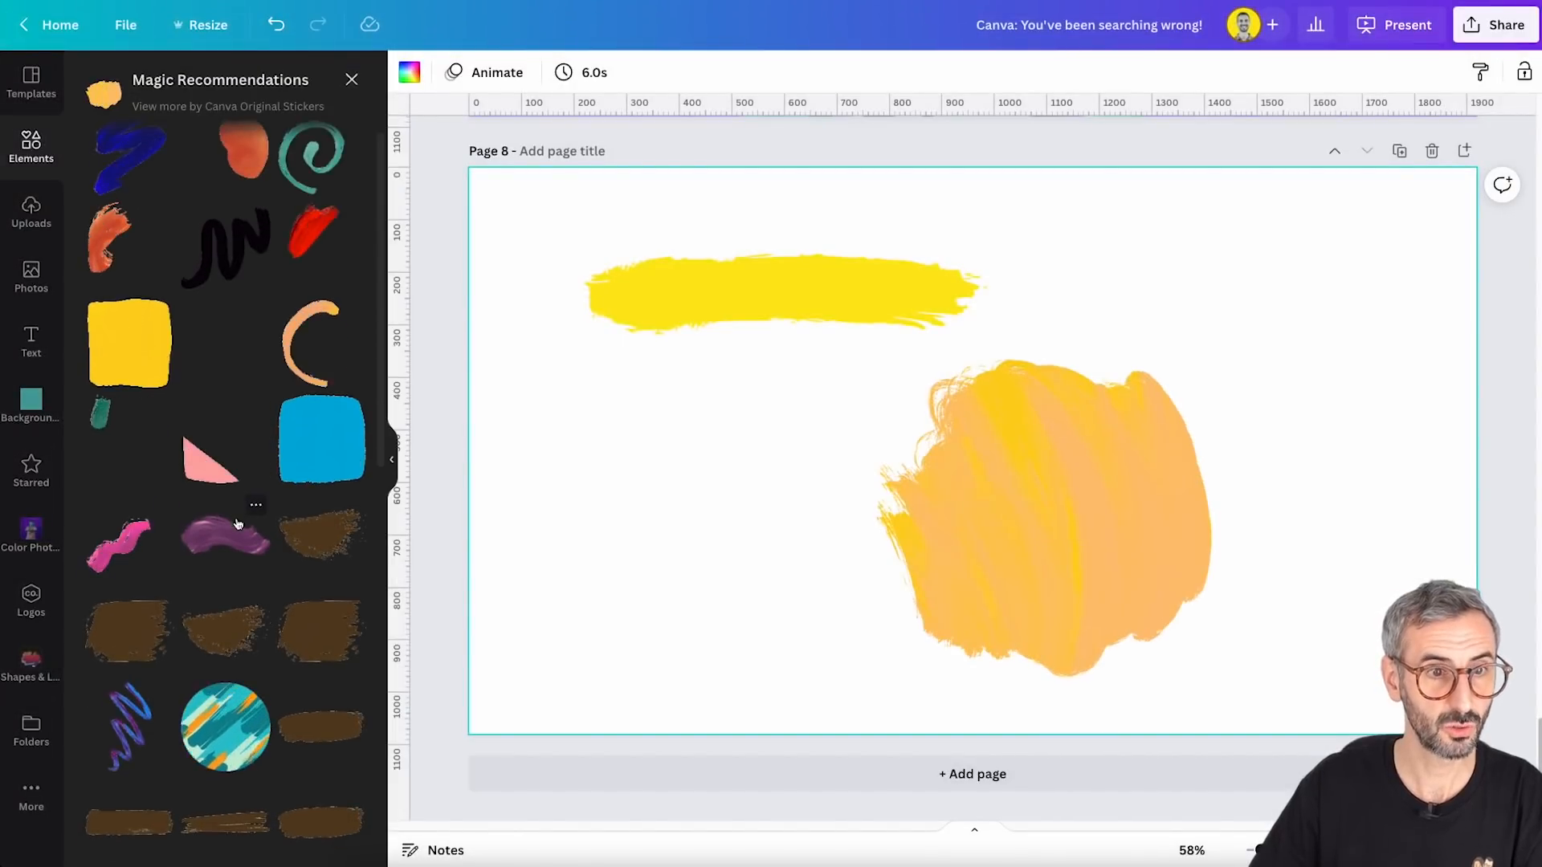
pyautogui.scroll(-2, 238, 523)
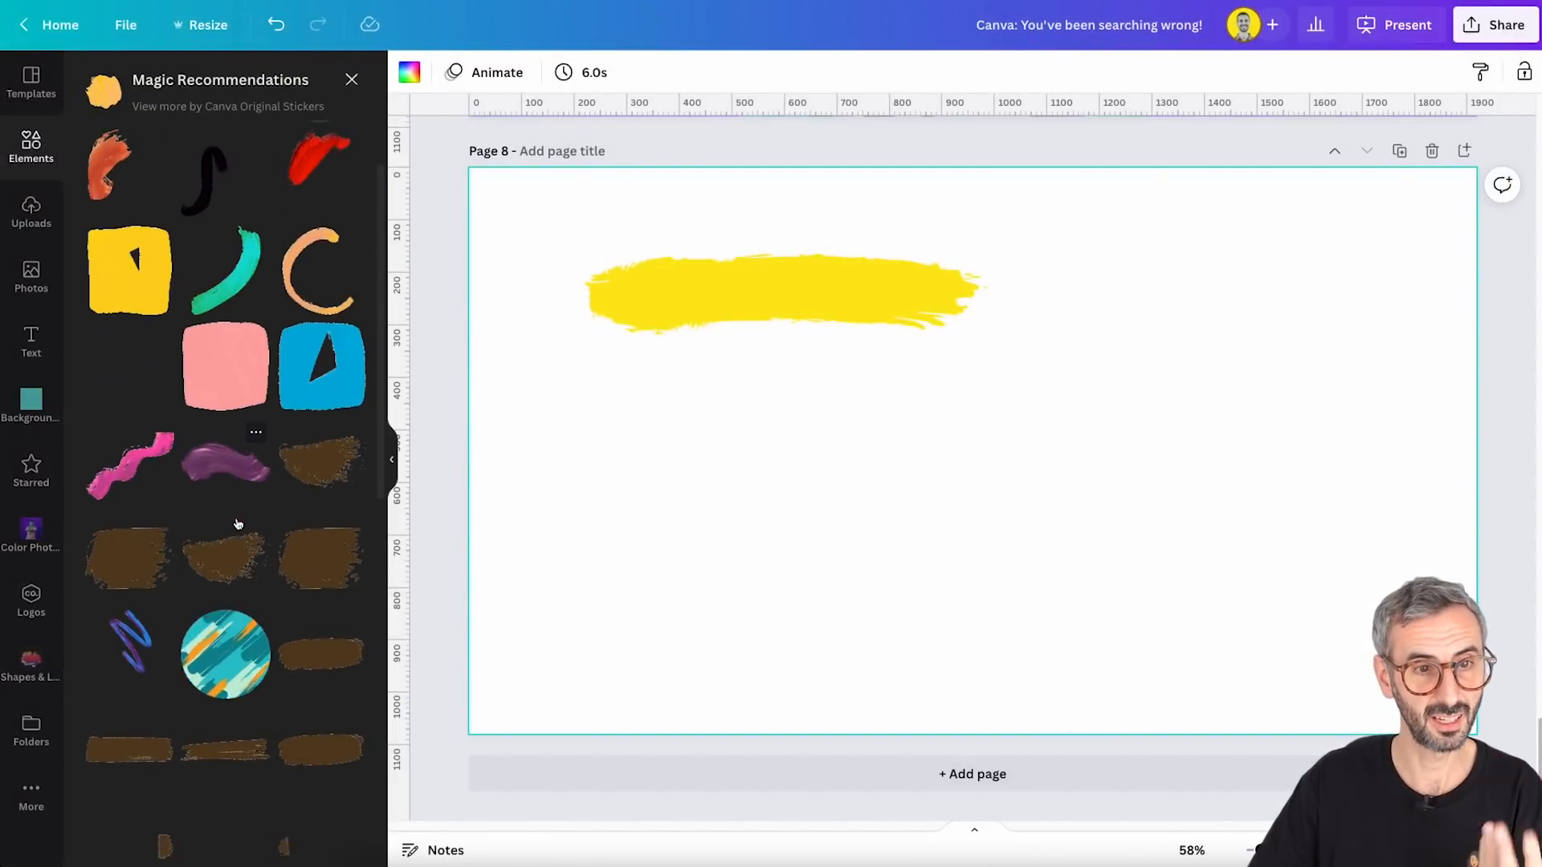
pyautogui.scroll(-8, 238, 524)
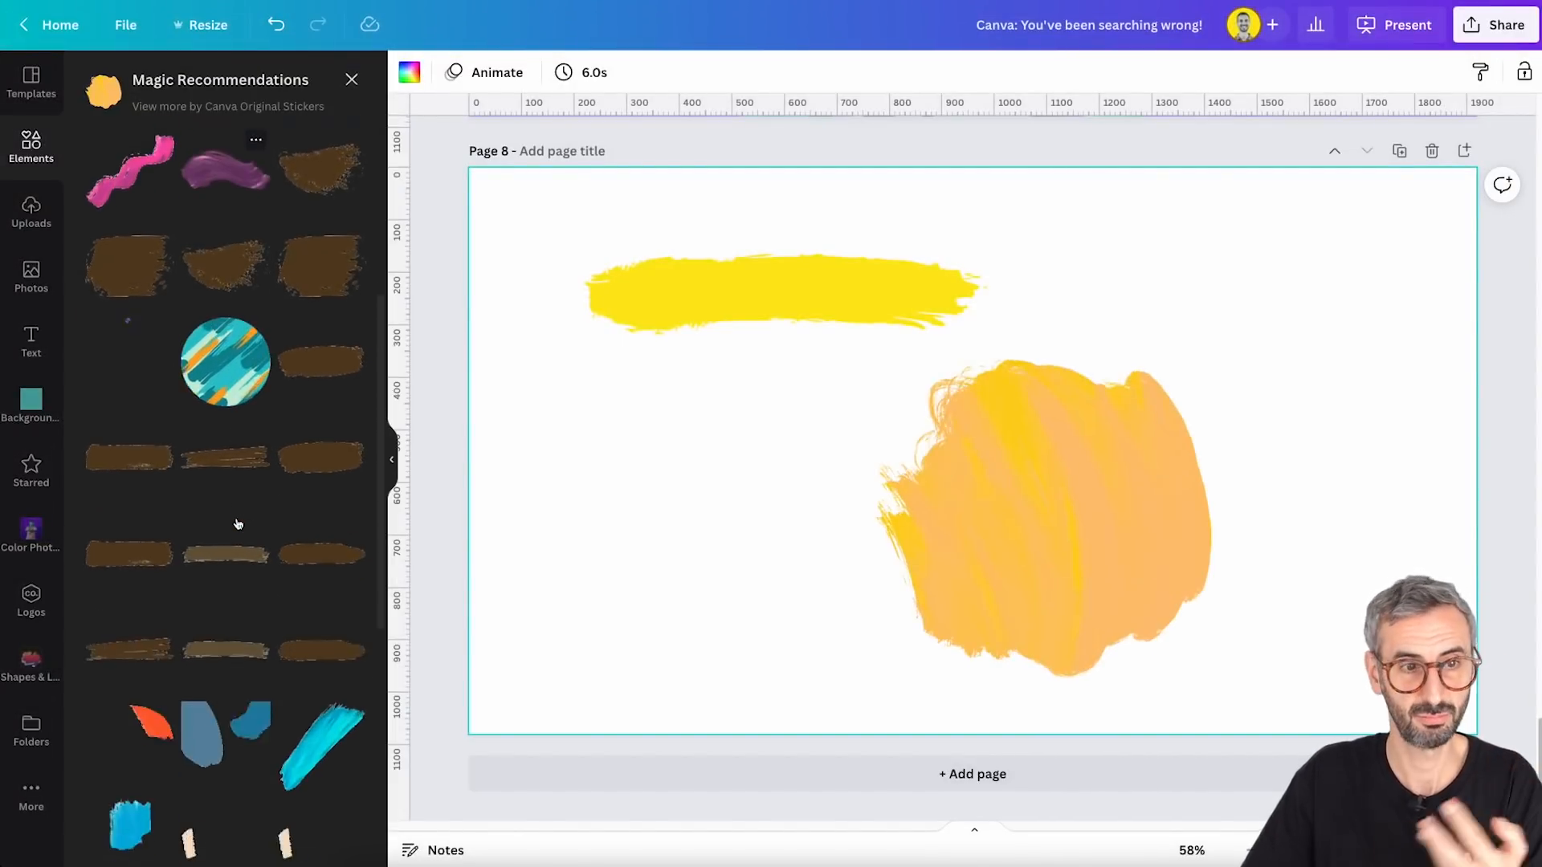
pyautogui.scroll(-3, 238, 524)
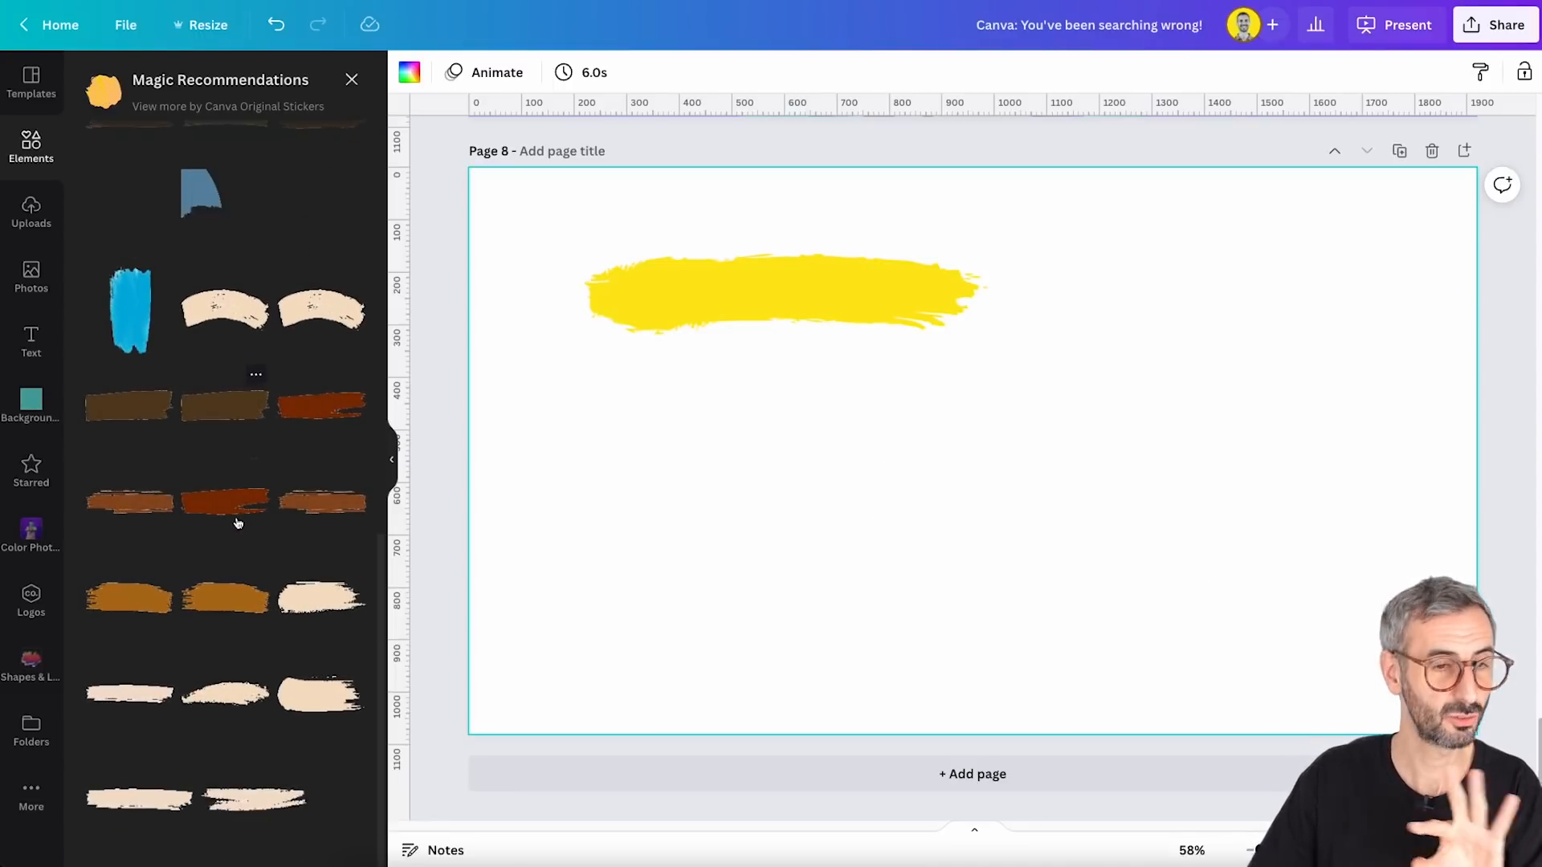
pyautogui.scroll(8, 249, 554)
pyautogui.scroll(5, 264, 575)
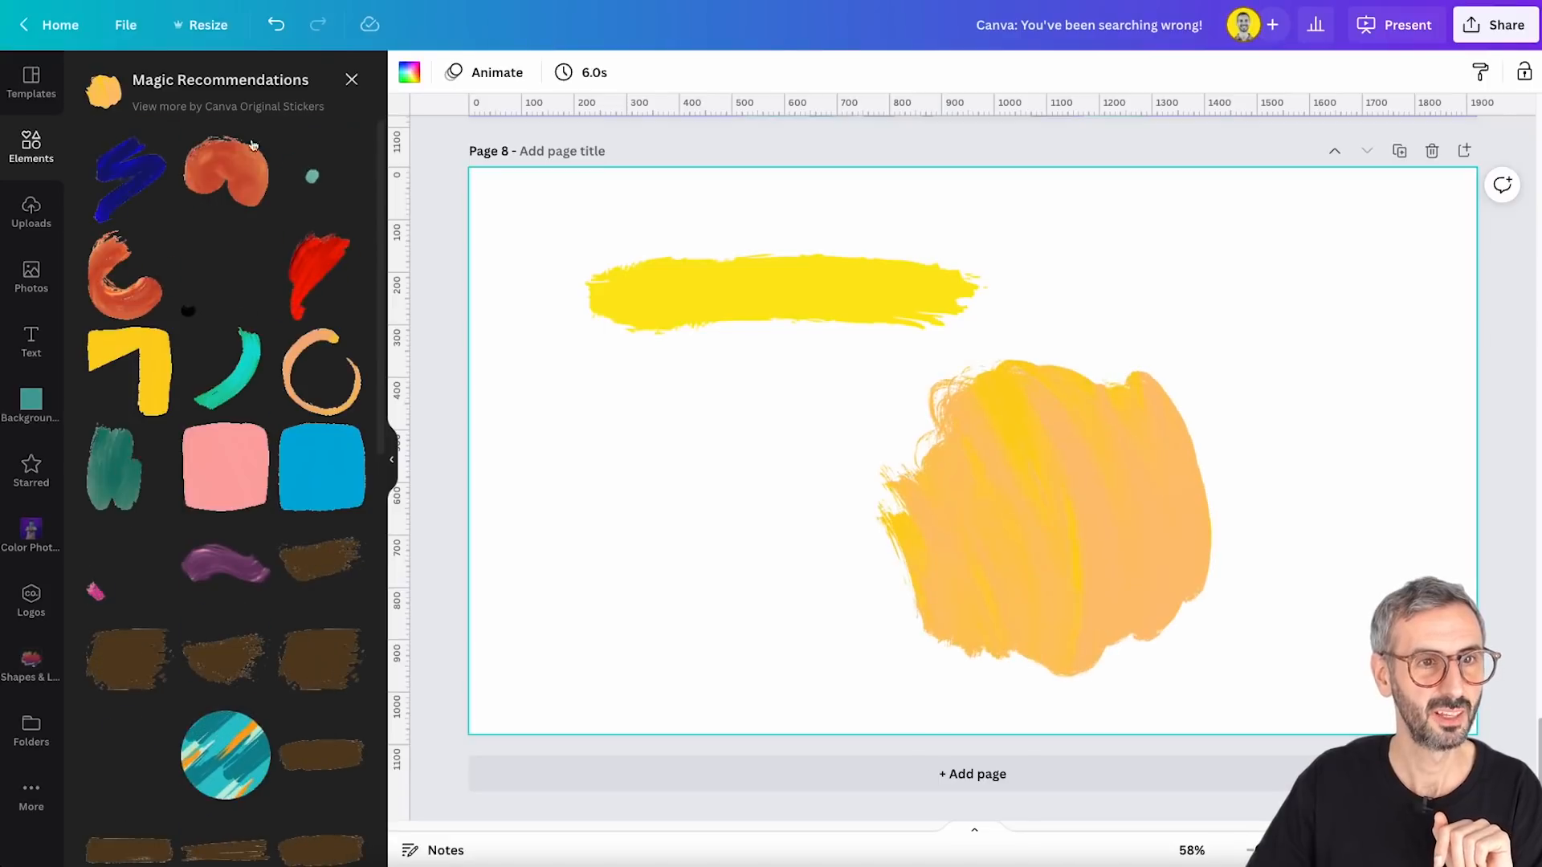
pyautogui.press('Escape')
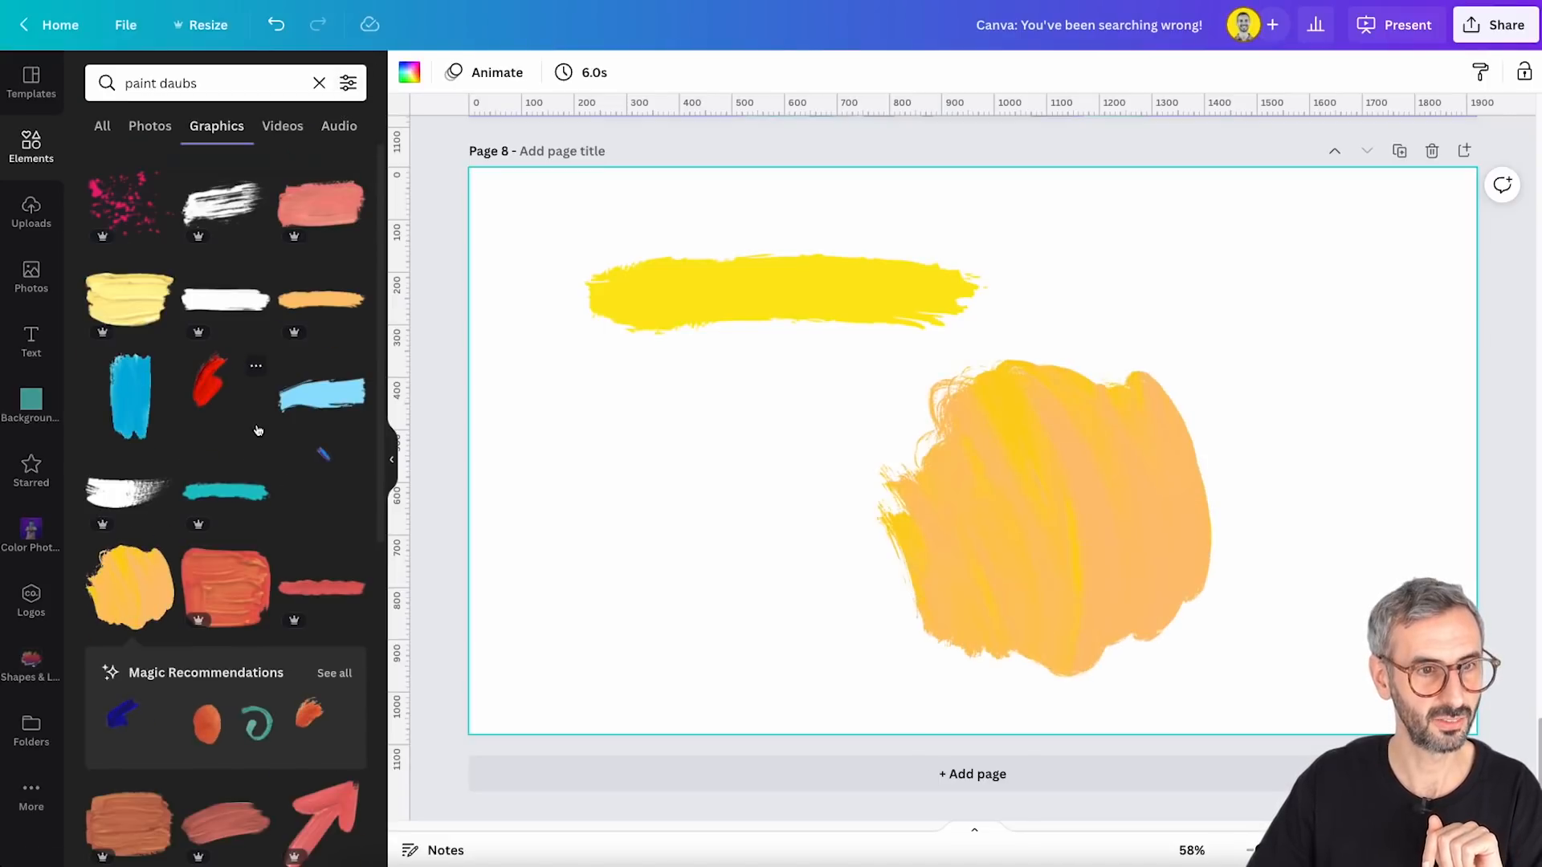
# Show more elements like the Green Paint Brushstroke and return to the paint daubs results
pyautogui.click(259, 464)
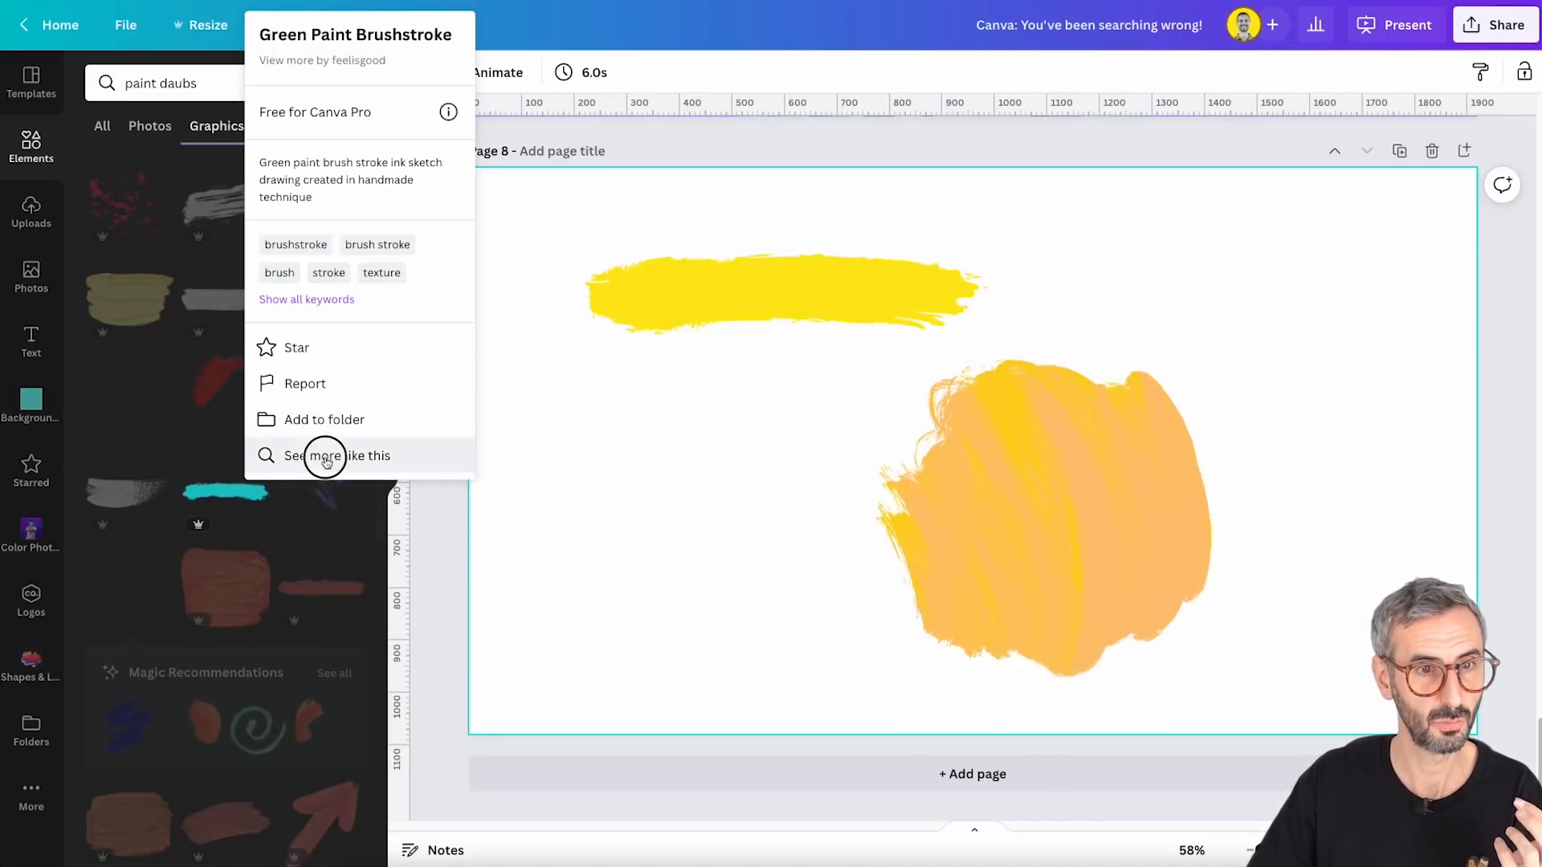
pyautogui.click(329, 454)
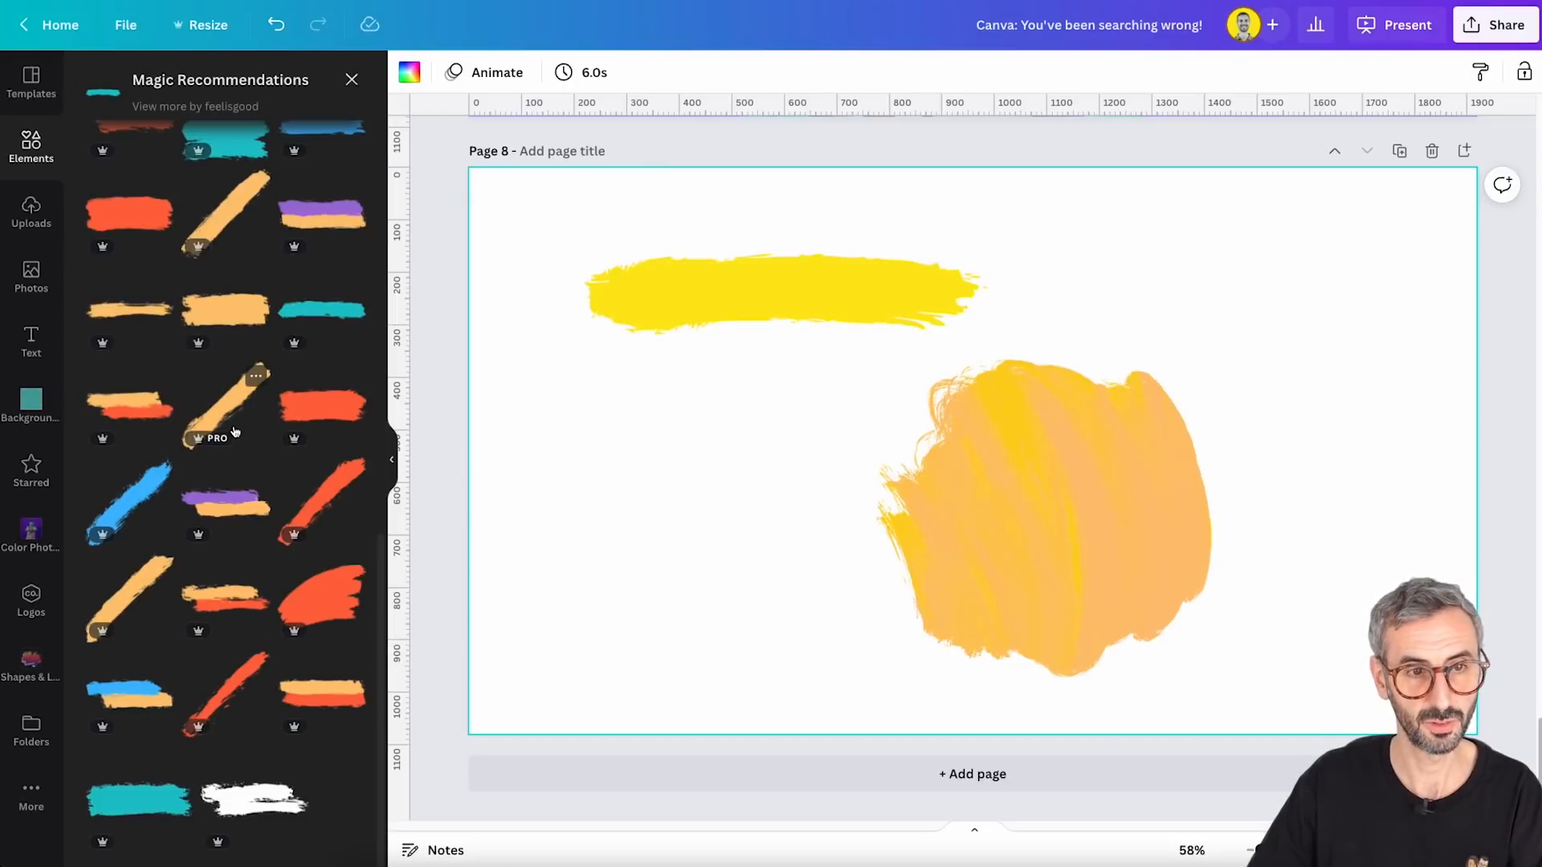
pyautogui.click(351, 79)
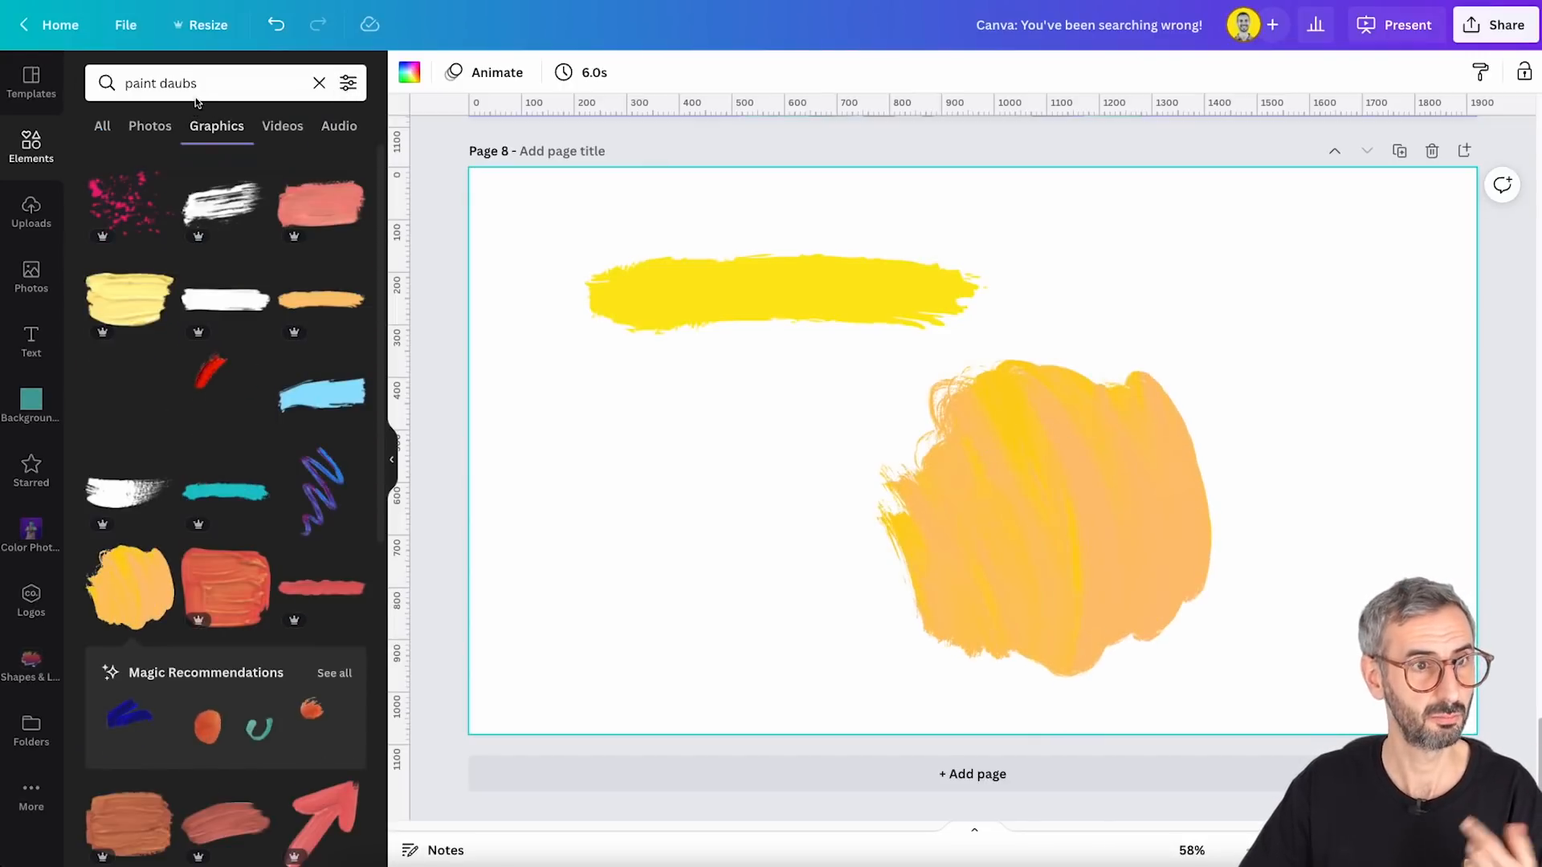
# Search the graphics for "halftone" instead of paint daubs
pyautogui.click(116, 82)
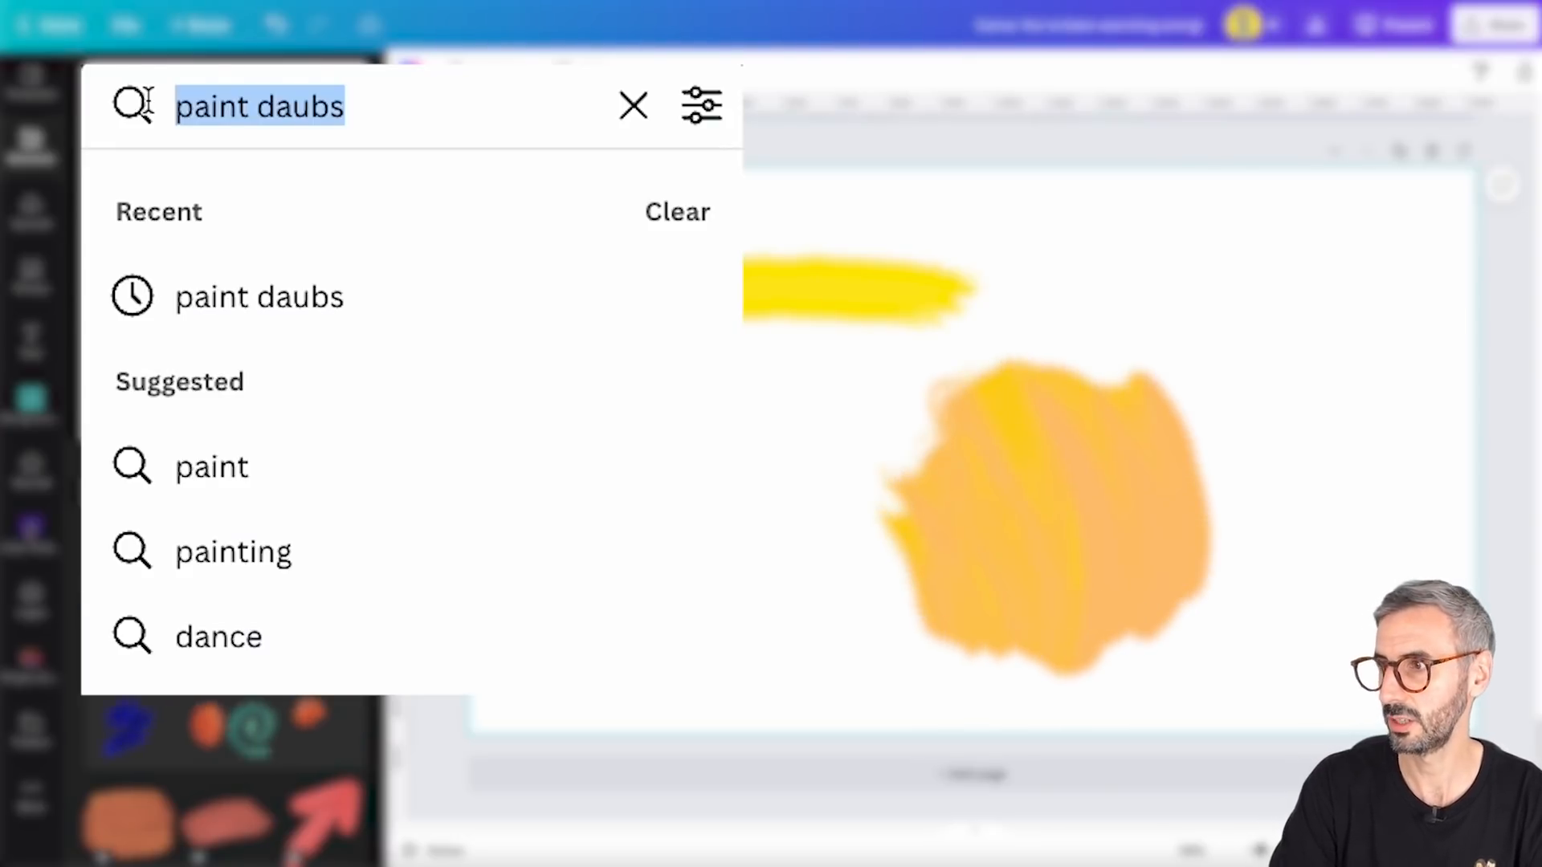
pyautogui.write('halft')
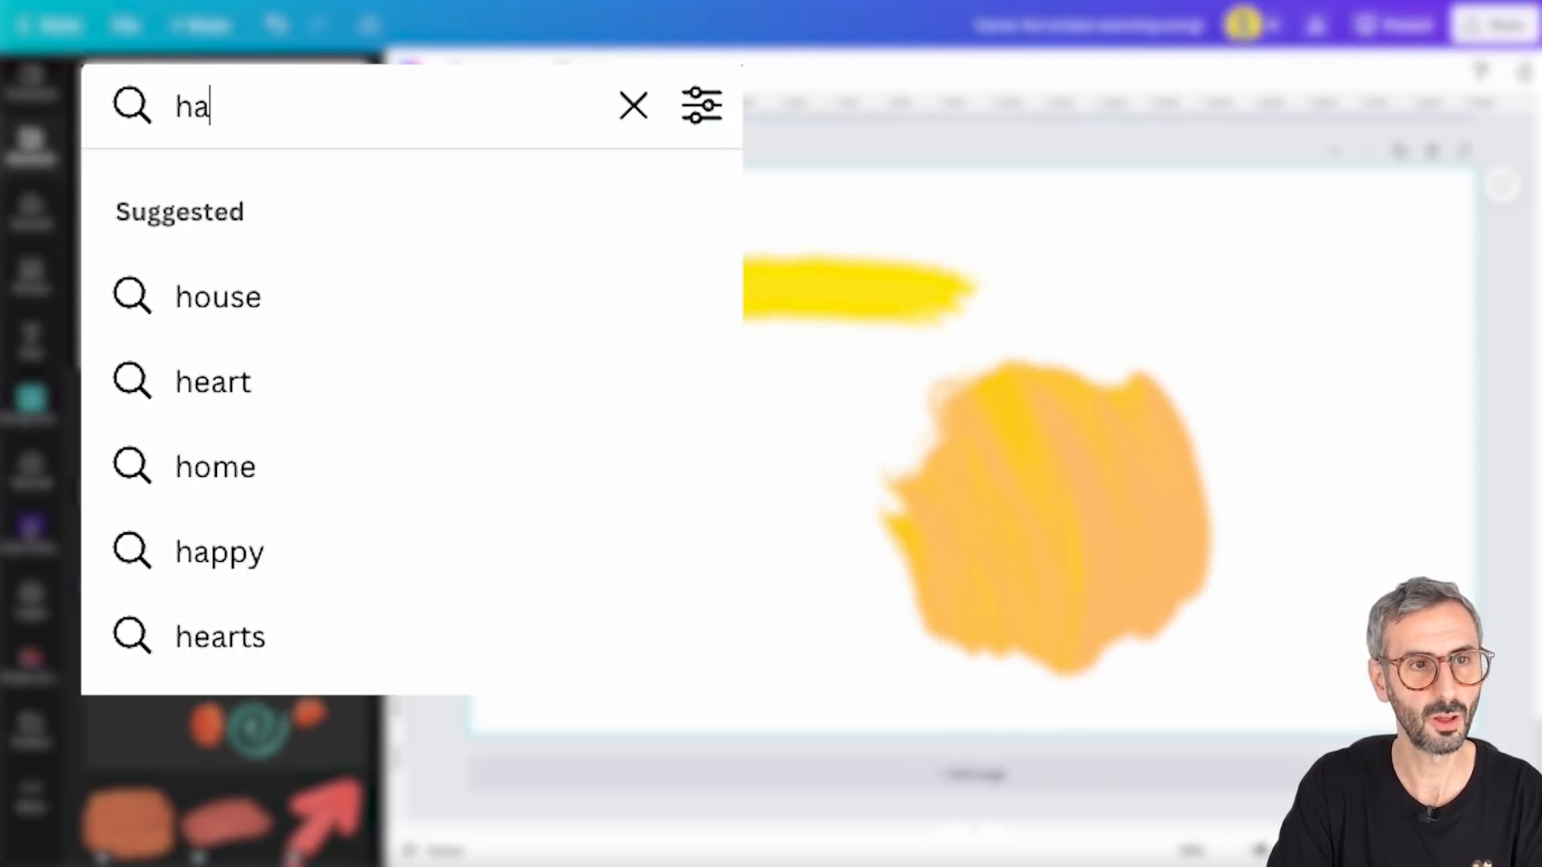
pyautogui.write('one')
pyautogui.press('Return')
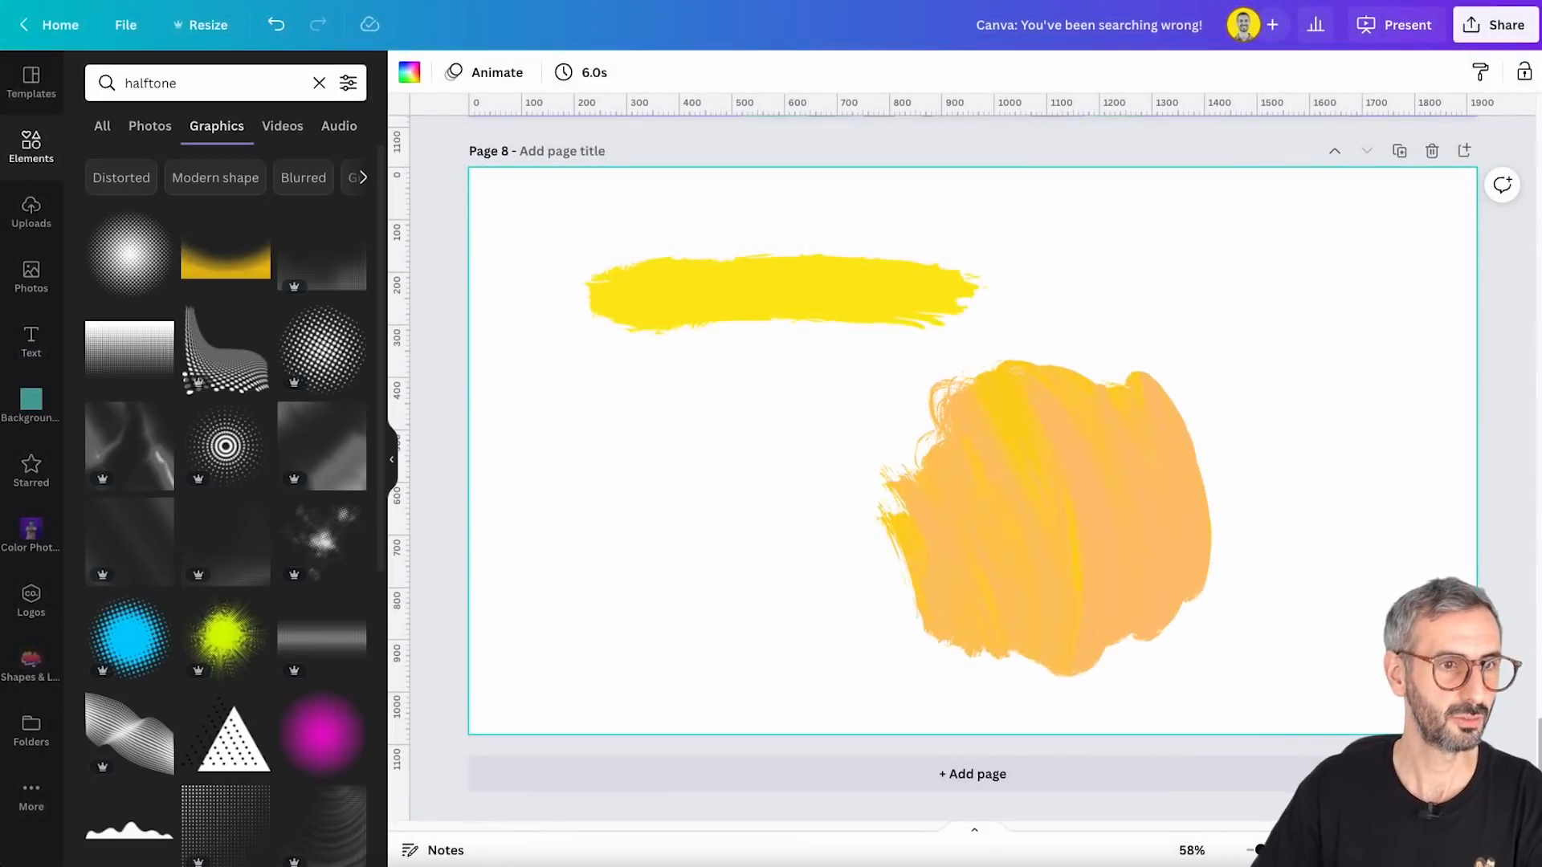
pyautogui.scroll(-2, 171, 522)
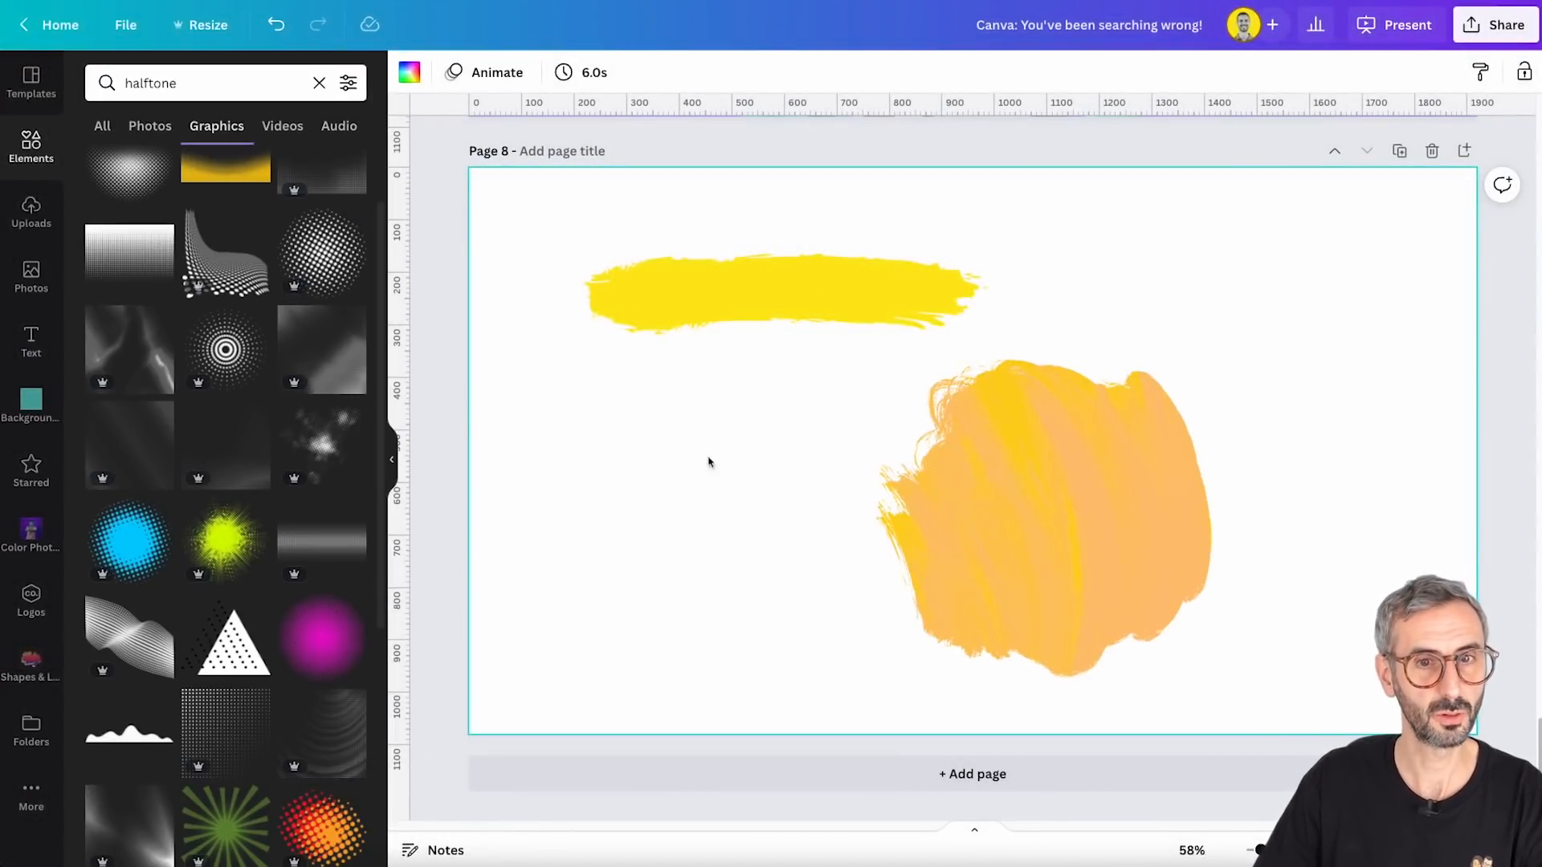
# Delete both paint strokes from page 8
pyautogui.moveTo(520, 226); pyautogui.dragTo(1126, 643)
pyautogui.press('Delete')
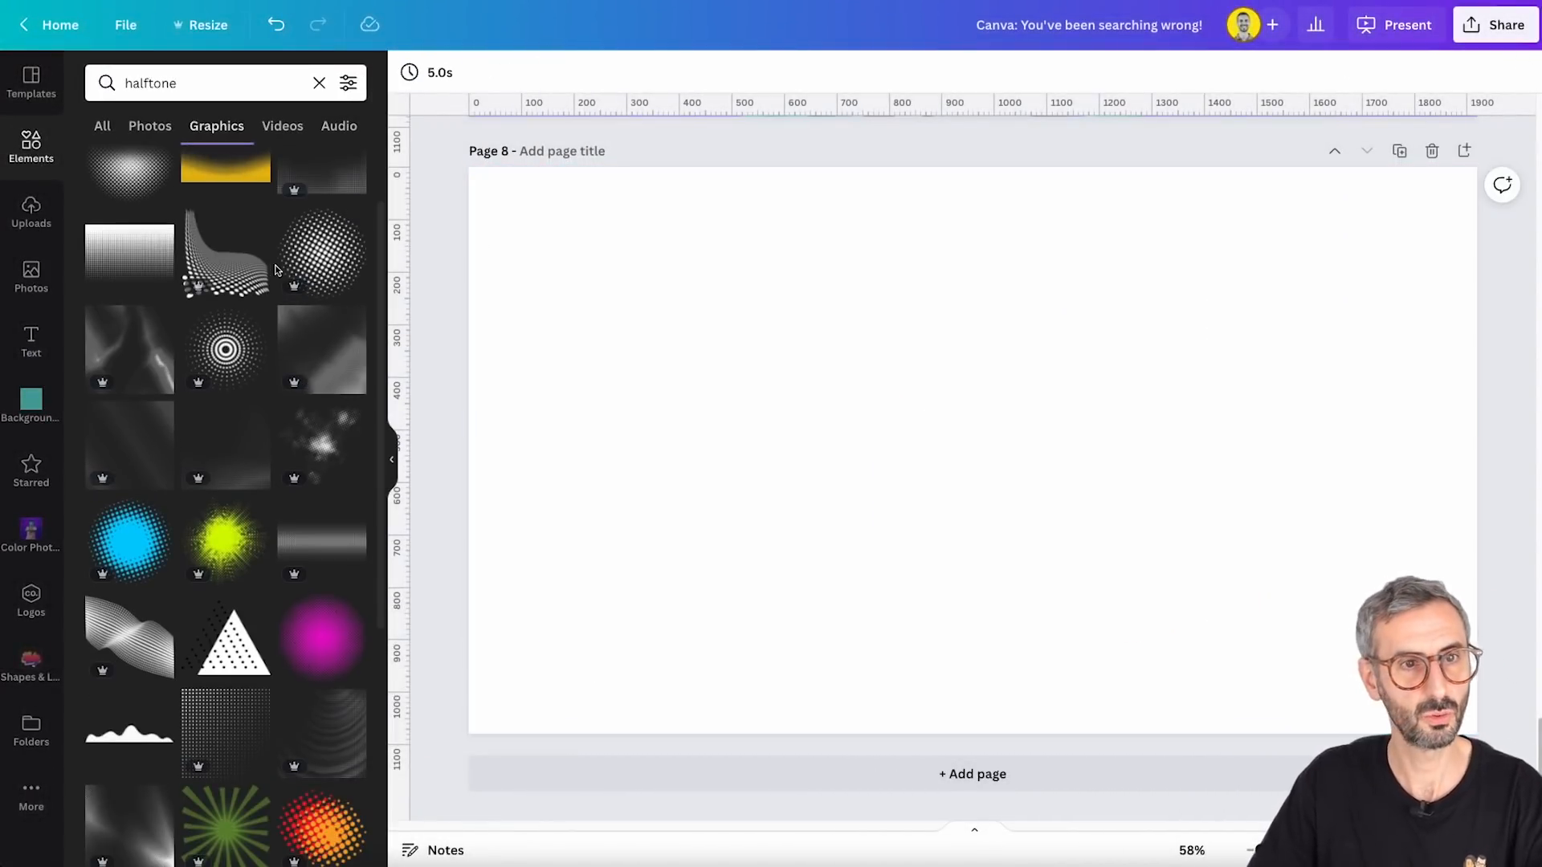
# Add the round dotted halftone graphic to page 8, enlarge it, and recolor it with the yellow primary brand color
pyautogui.click(293, 265)
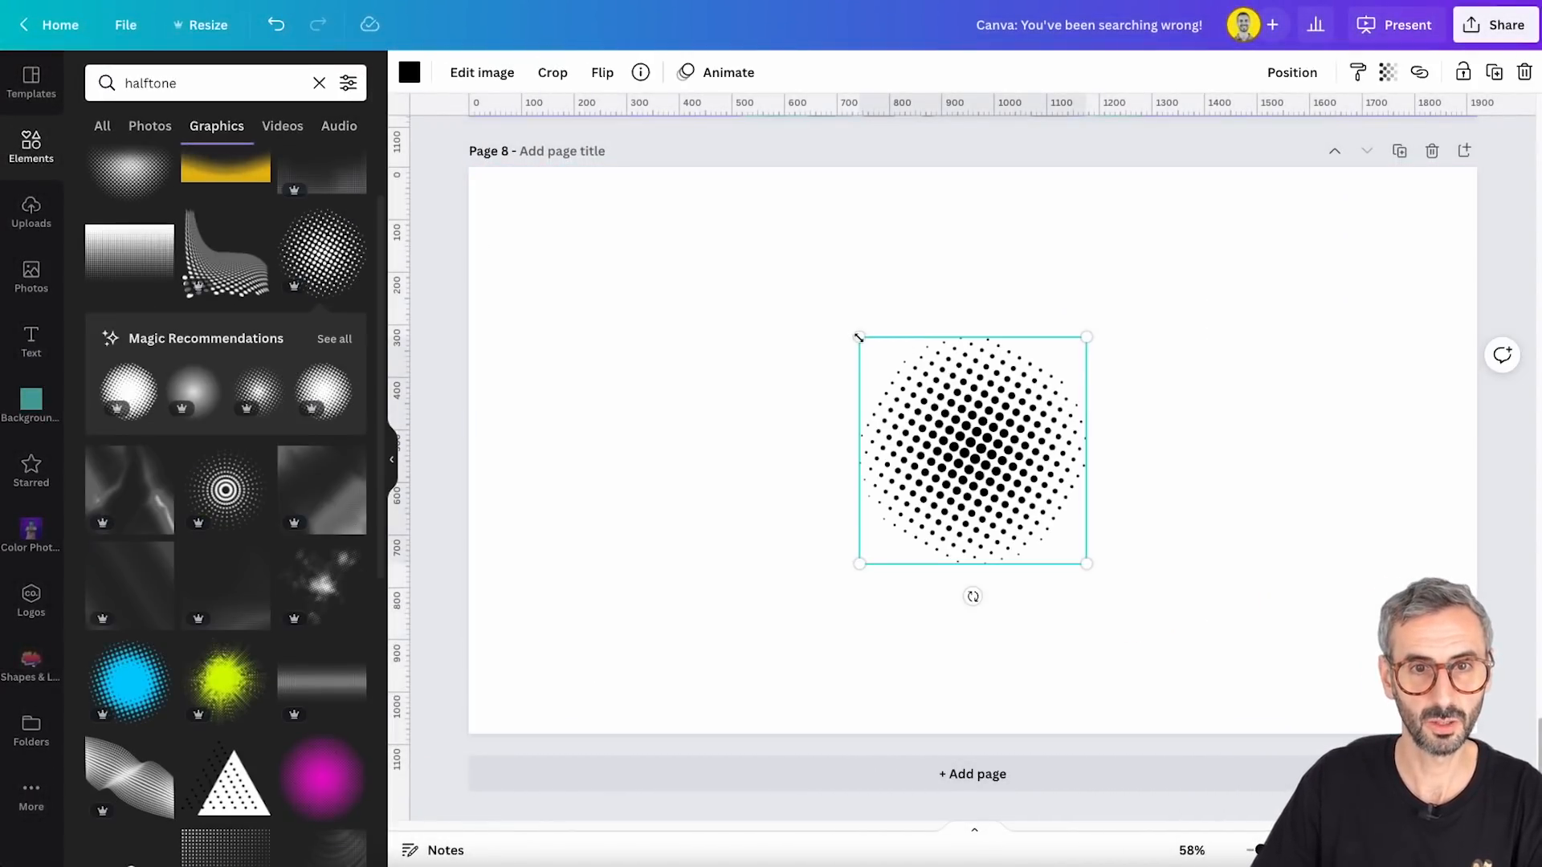
pyautogui.moveTo(859, 338); pyautogui.dragTo(759, 261)
pyautogui.moveTo(962, 464); pyautogui.dragTo(996, 493)
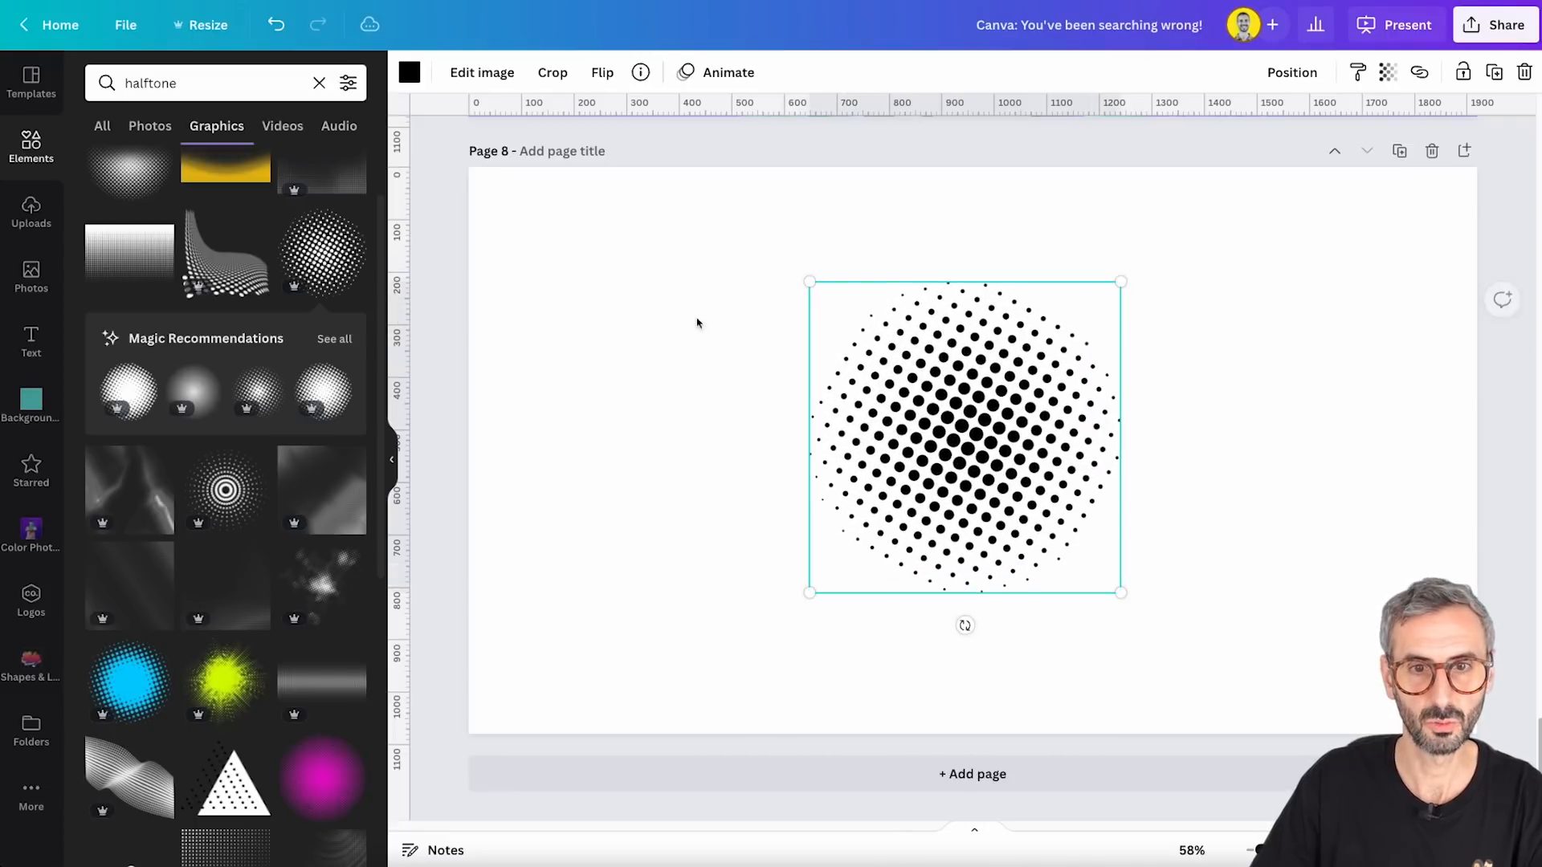
pyautogui.click(410, 74)
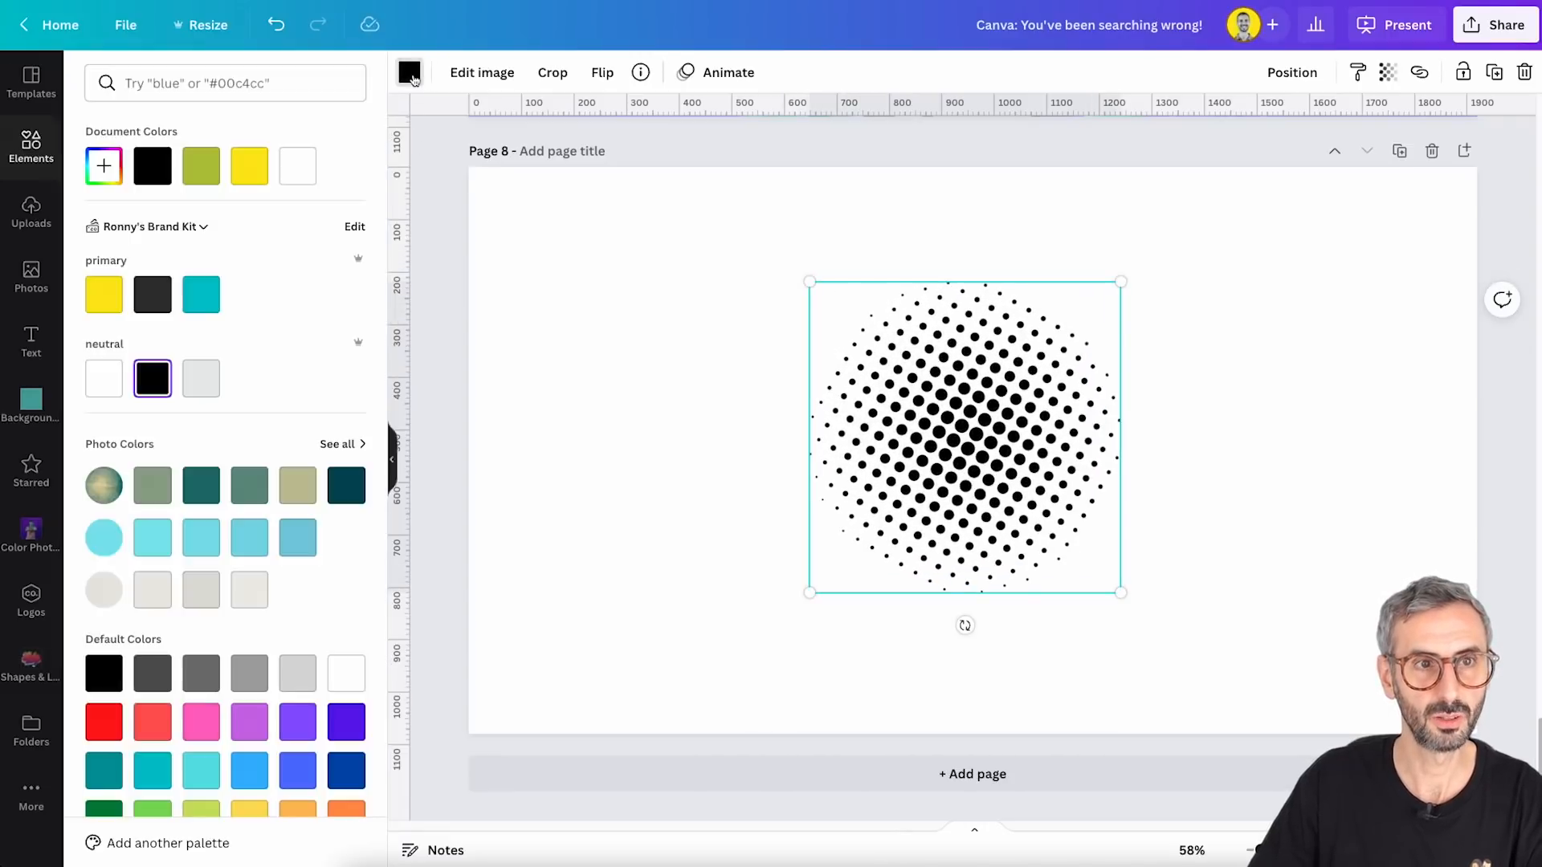
pyautogui.click(113, 302)
pyautogui.click(823, 395)
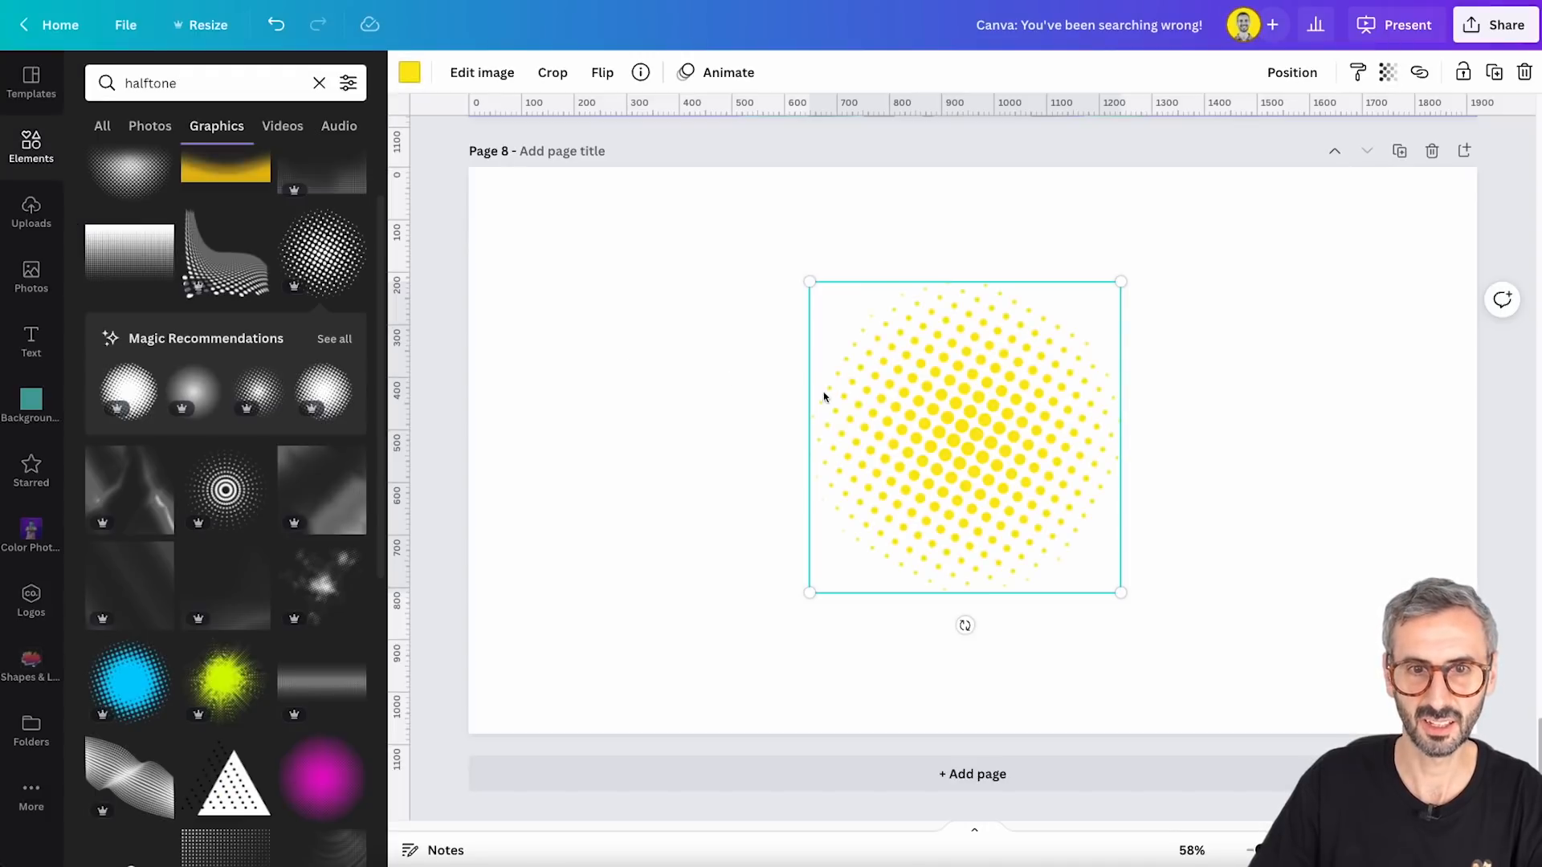
# Delete the yellow halftone circle from page 8
pyautogui.click(1150, 457)
pyautogui.click(981, 435)
pyautogui.press('Delete')
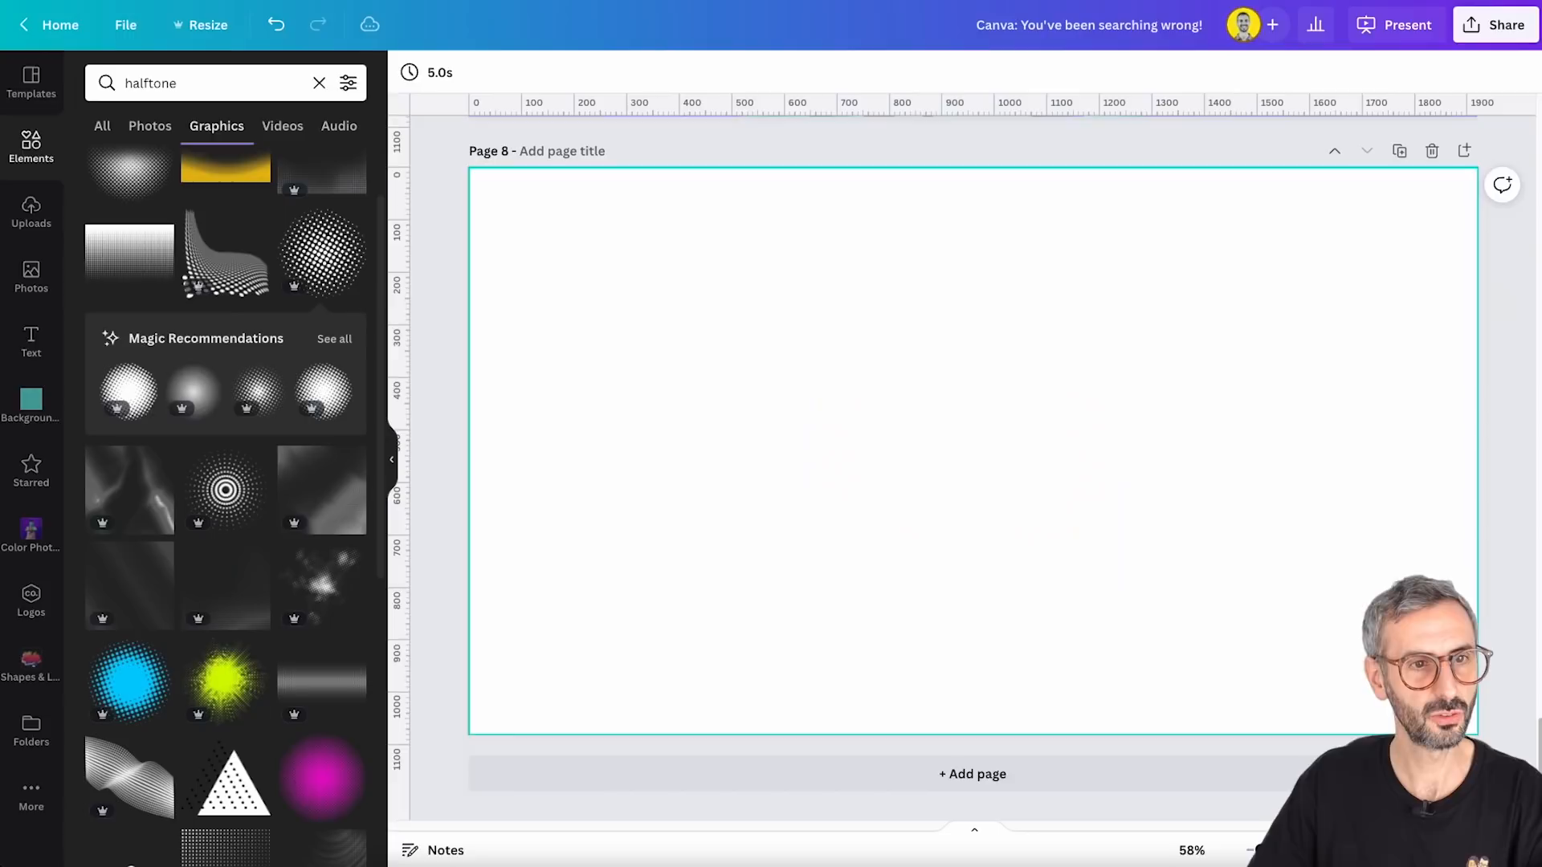
# Browse the halftone graphics results for textures, gradients and dotted shapes
pyautogui.scroll(3, 458, 509)
pyautogui.scroll(1, 338, 391)
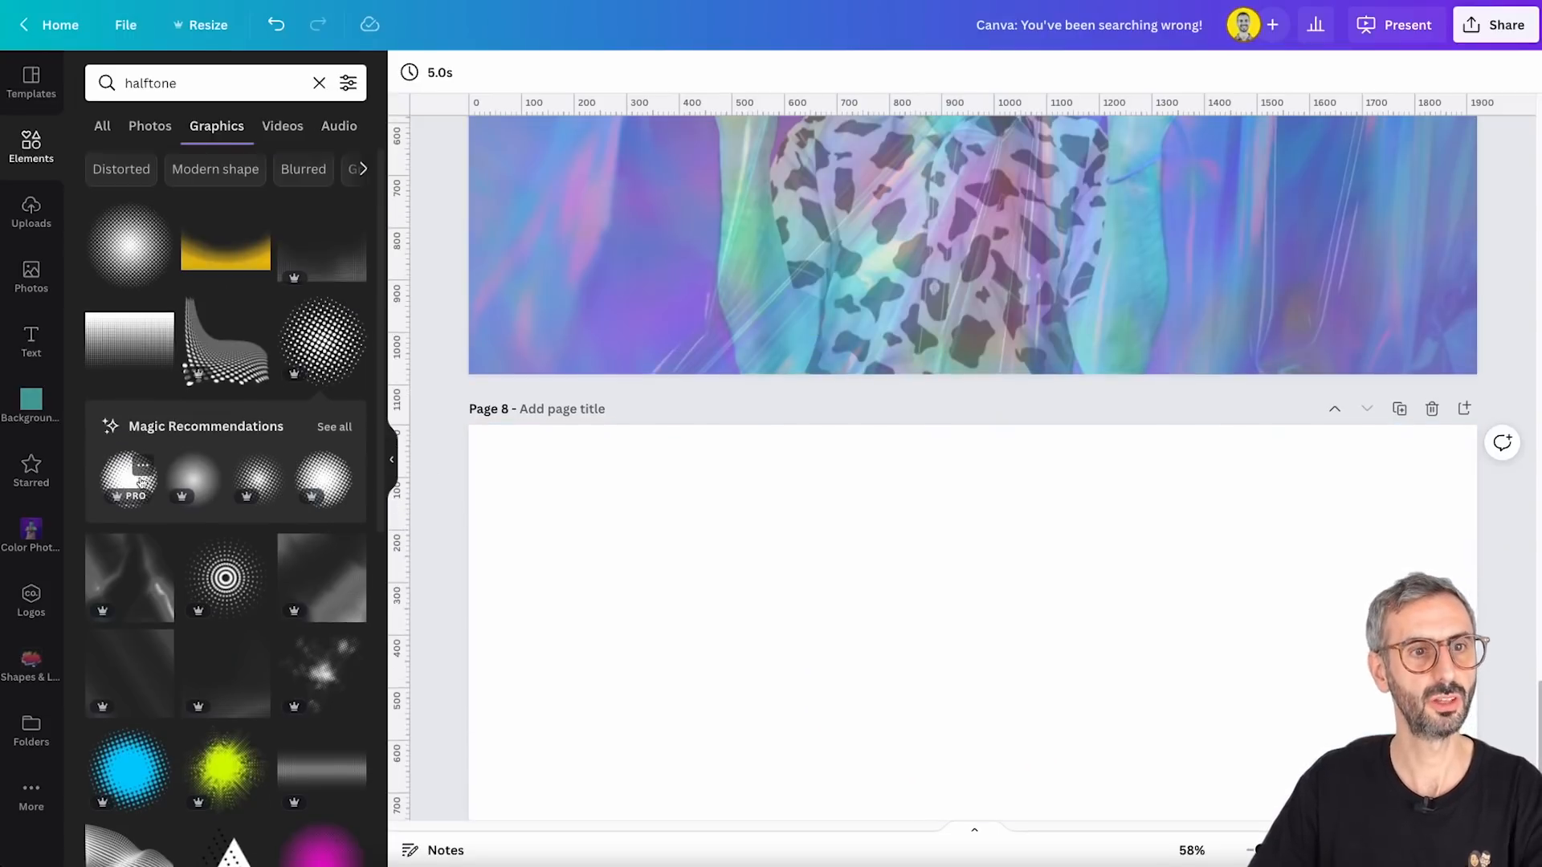
pyautogui.scroll(-8, 177, 369)
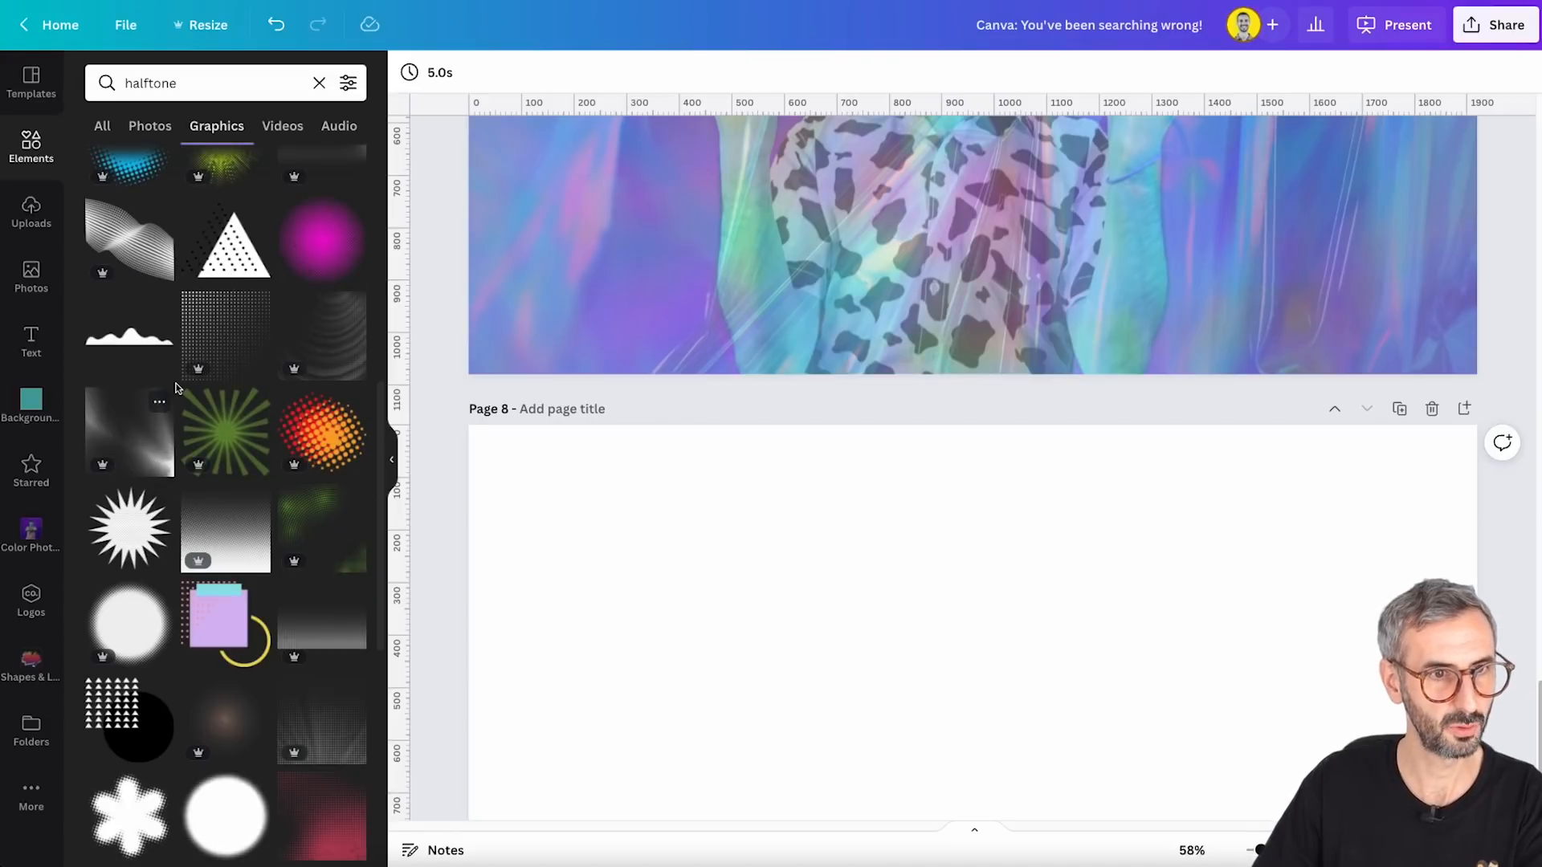
pyautogui.scroll(-1, 219, 607)
pyautogui.scroll(-7, 219, 607)
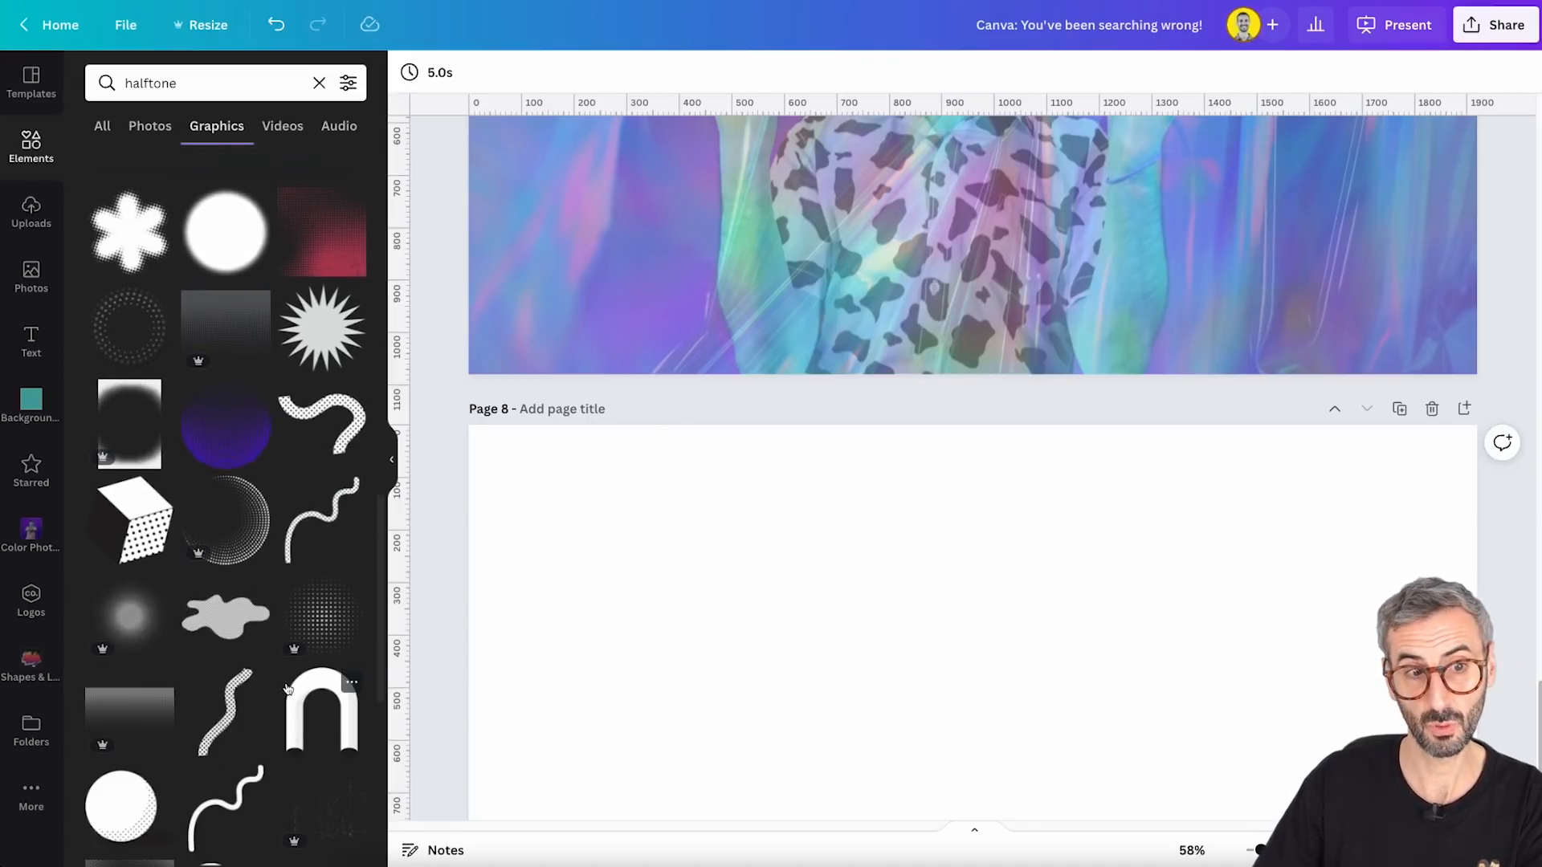
pyautogui.scroll(-4, 286, 682)
pyautogui.scroll(-1, 286, 688)
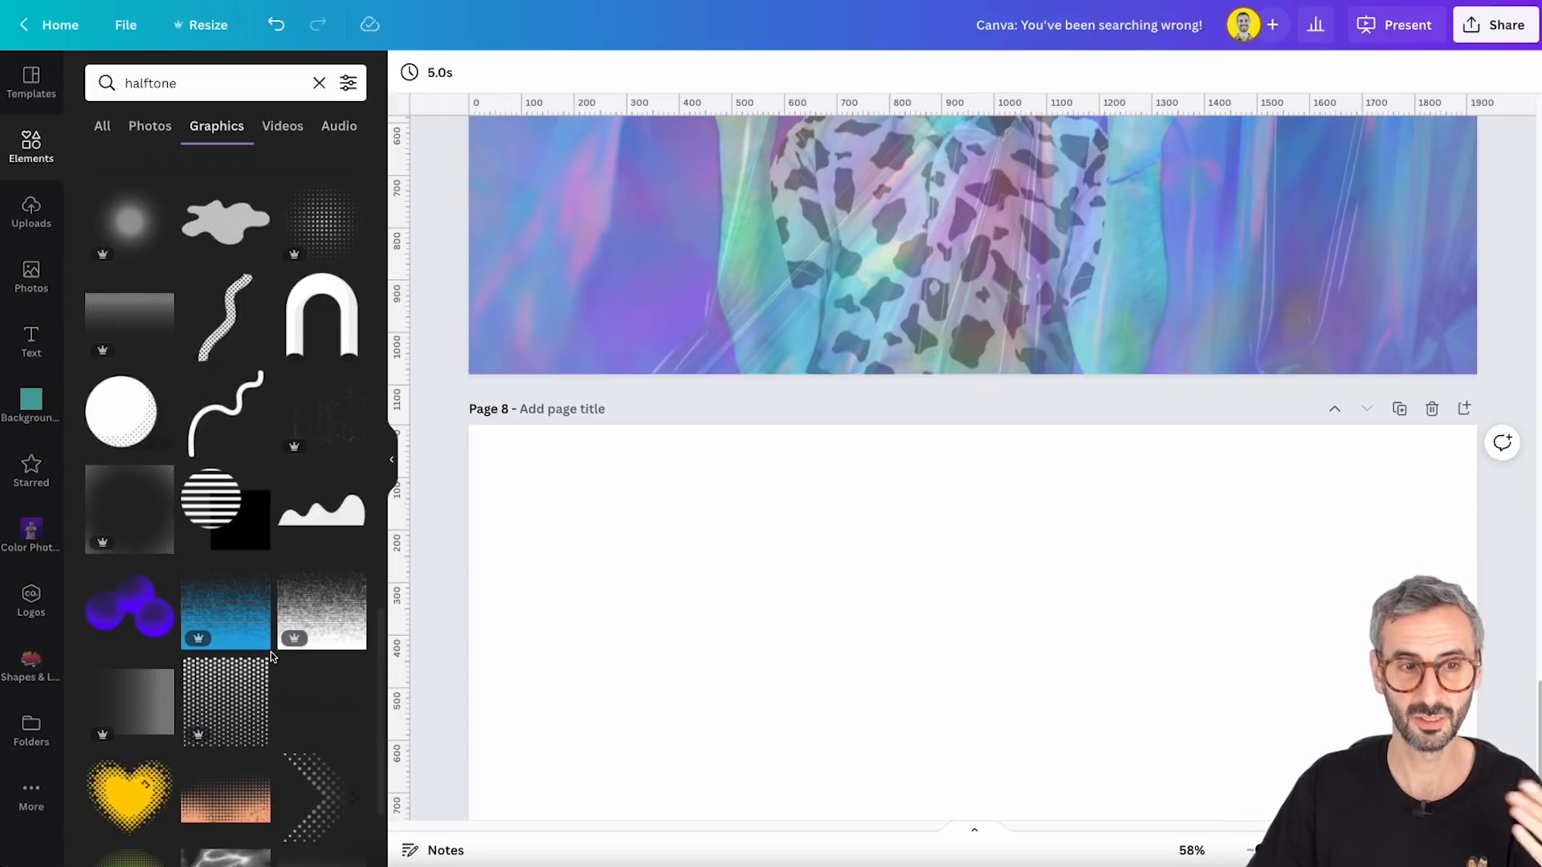
pyautogui.scroll(1, 228, 689)
pyautogui.scroll(-2, 427, 723)
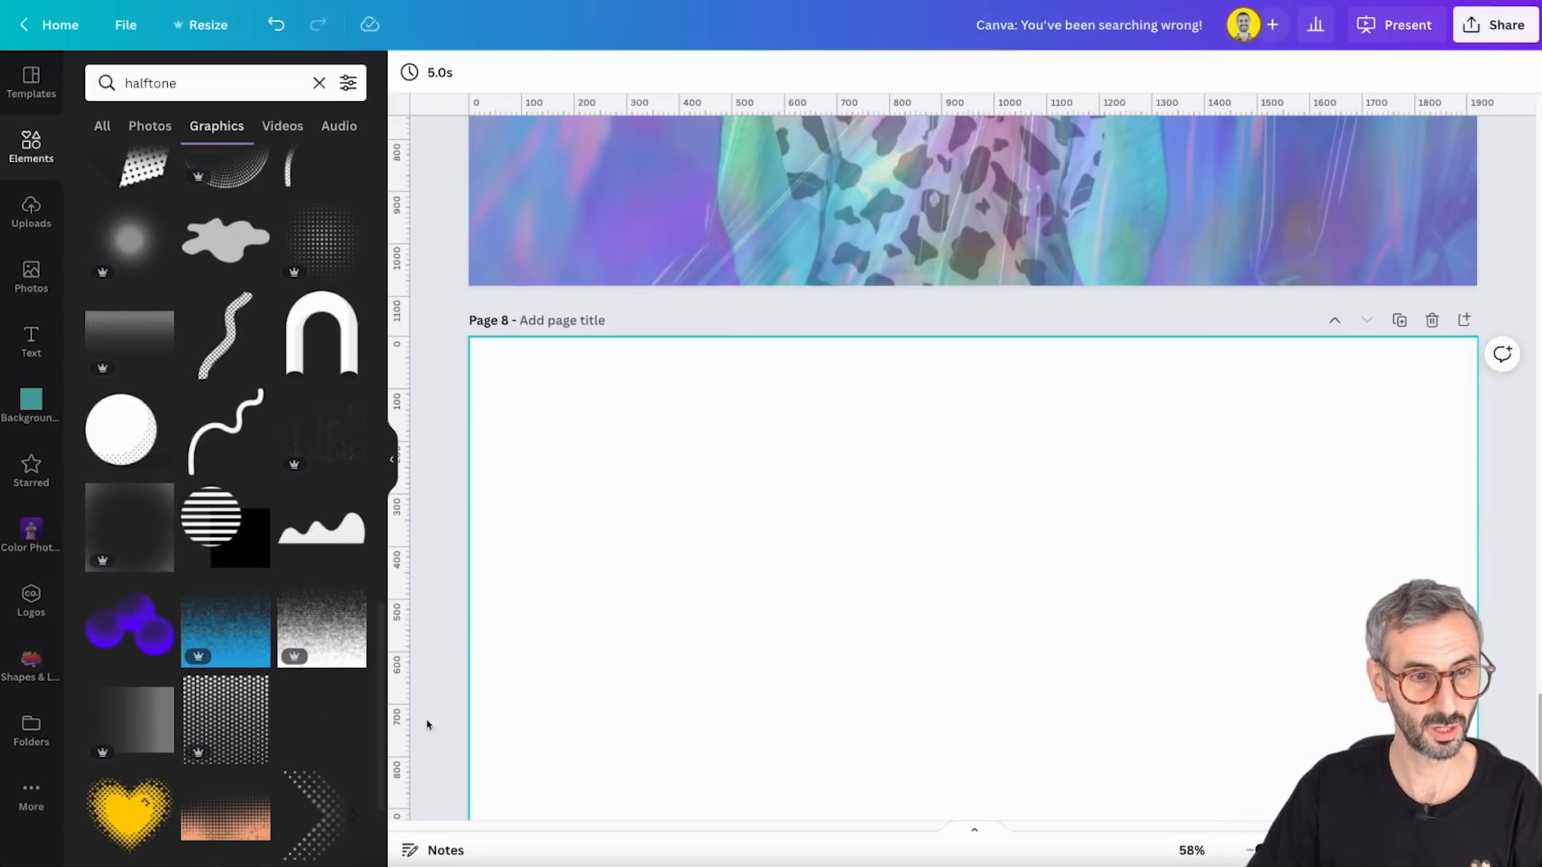
pyautogui.scroll(-2, 183, 785)
pyautogui.scroll(-5, 183, 785)
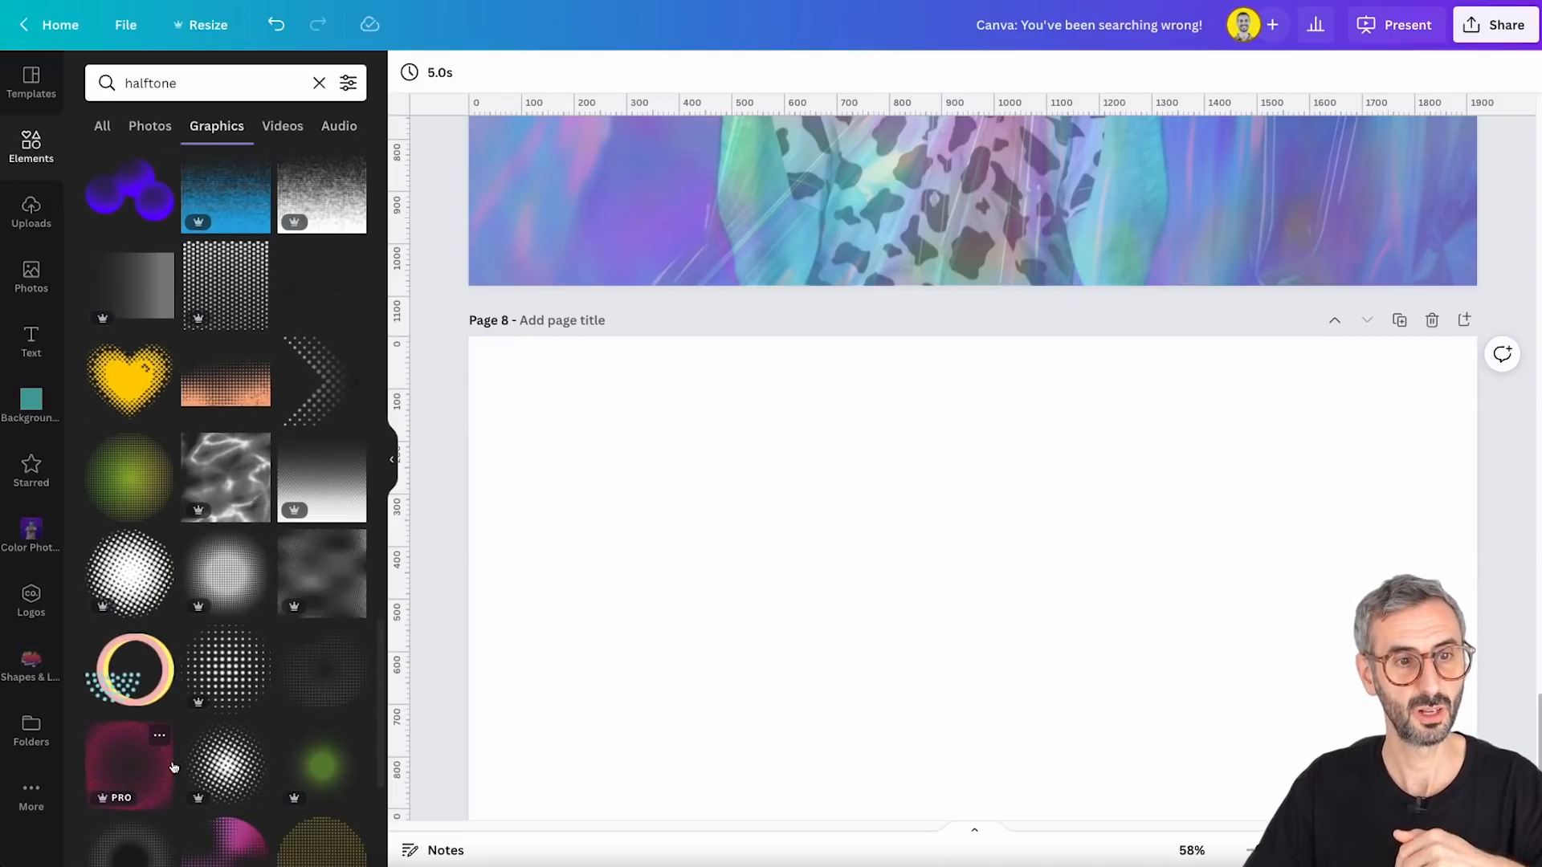
pyautogui.scroll(-4, 173, 766)
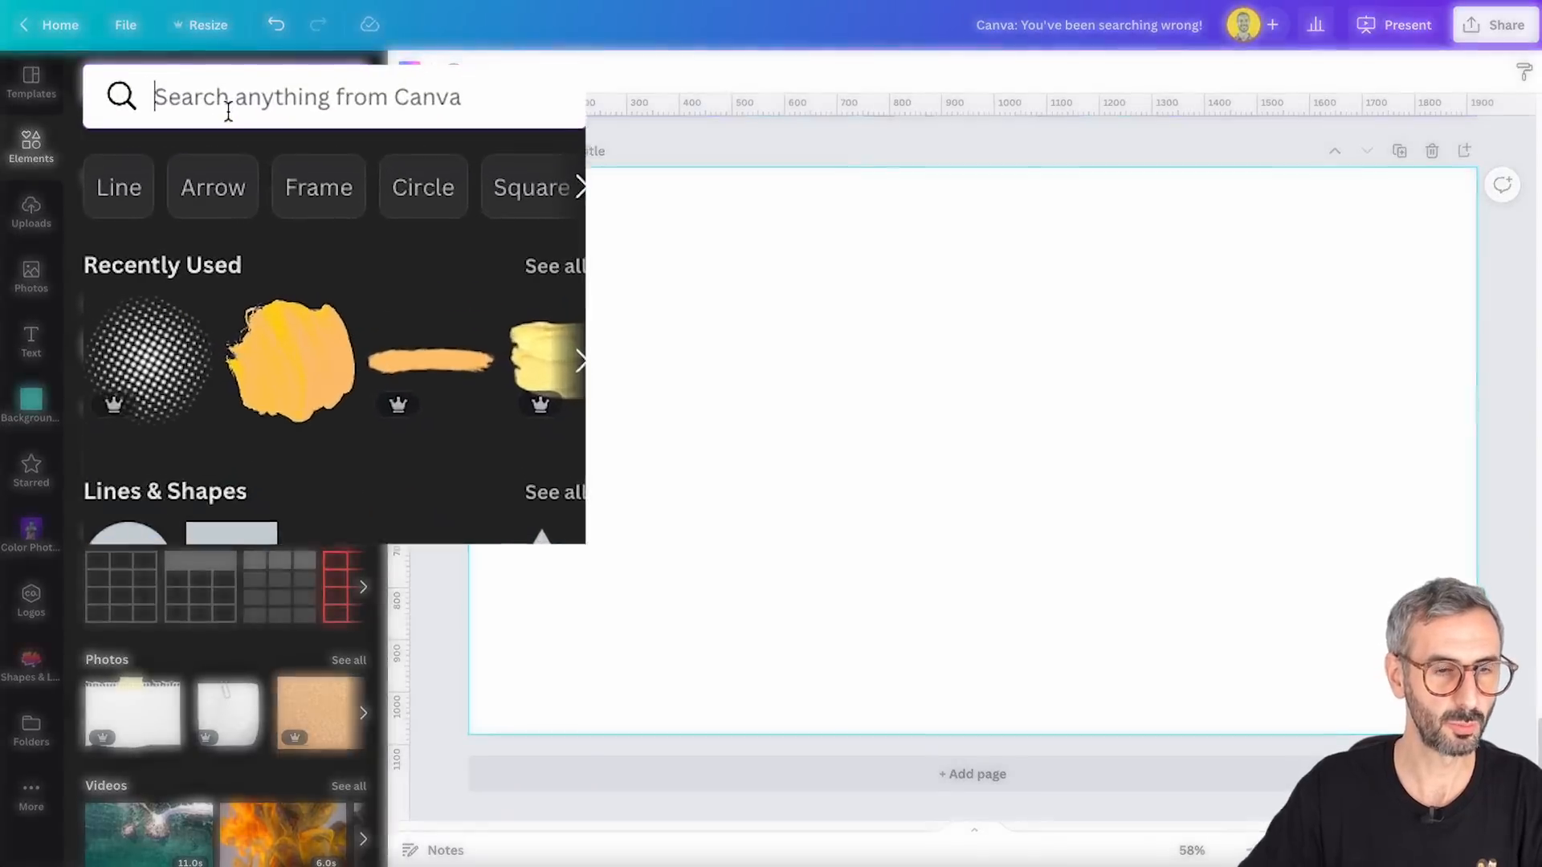
# Search the elements library for "kawaii" and look through the first results
pyautogui.write('kwa')
pyautogui.press('BackSpace')
pyautogui.press('BackSpace')
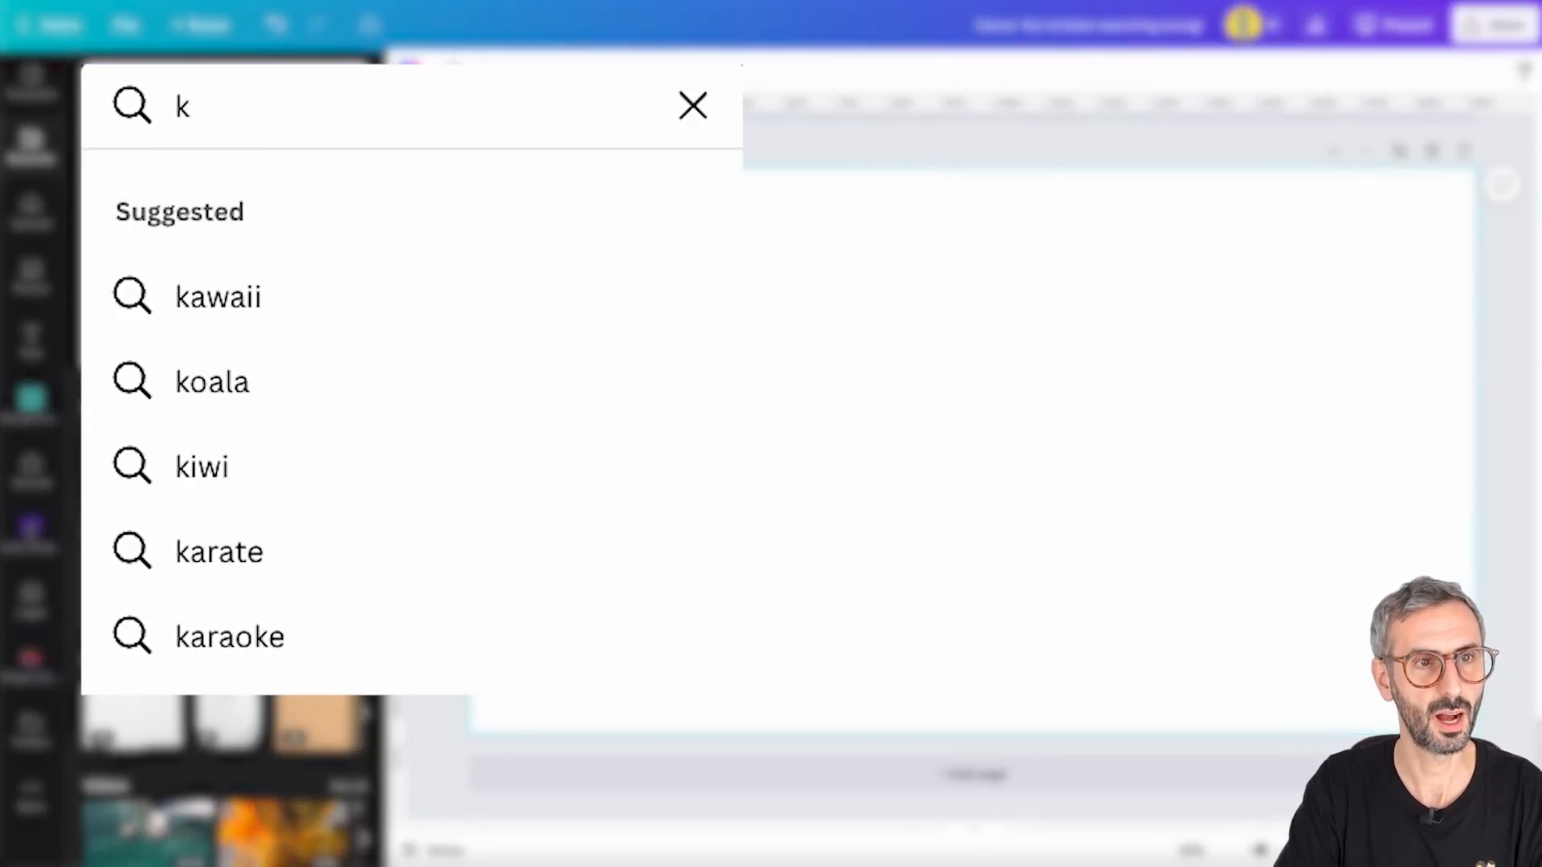
pyautogui.write('awaii')
pyautogui.press('Return')
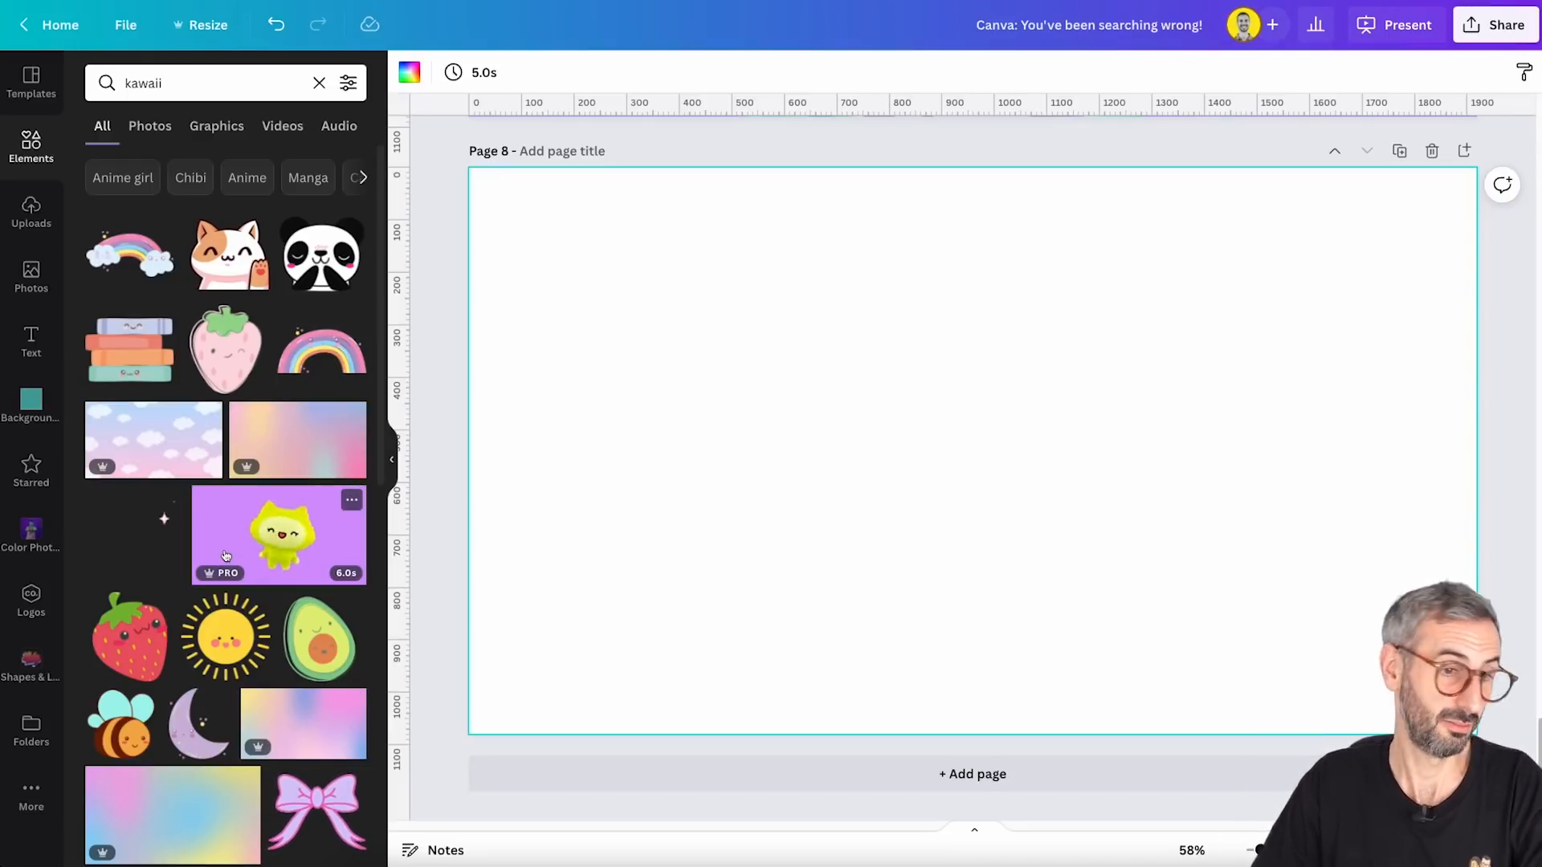
pyautogui.scroll(-1, 306, 637)
pyautogui.scroll(1, 232, 595)
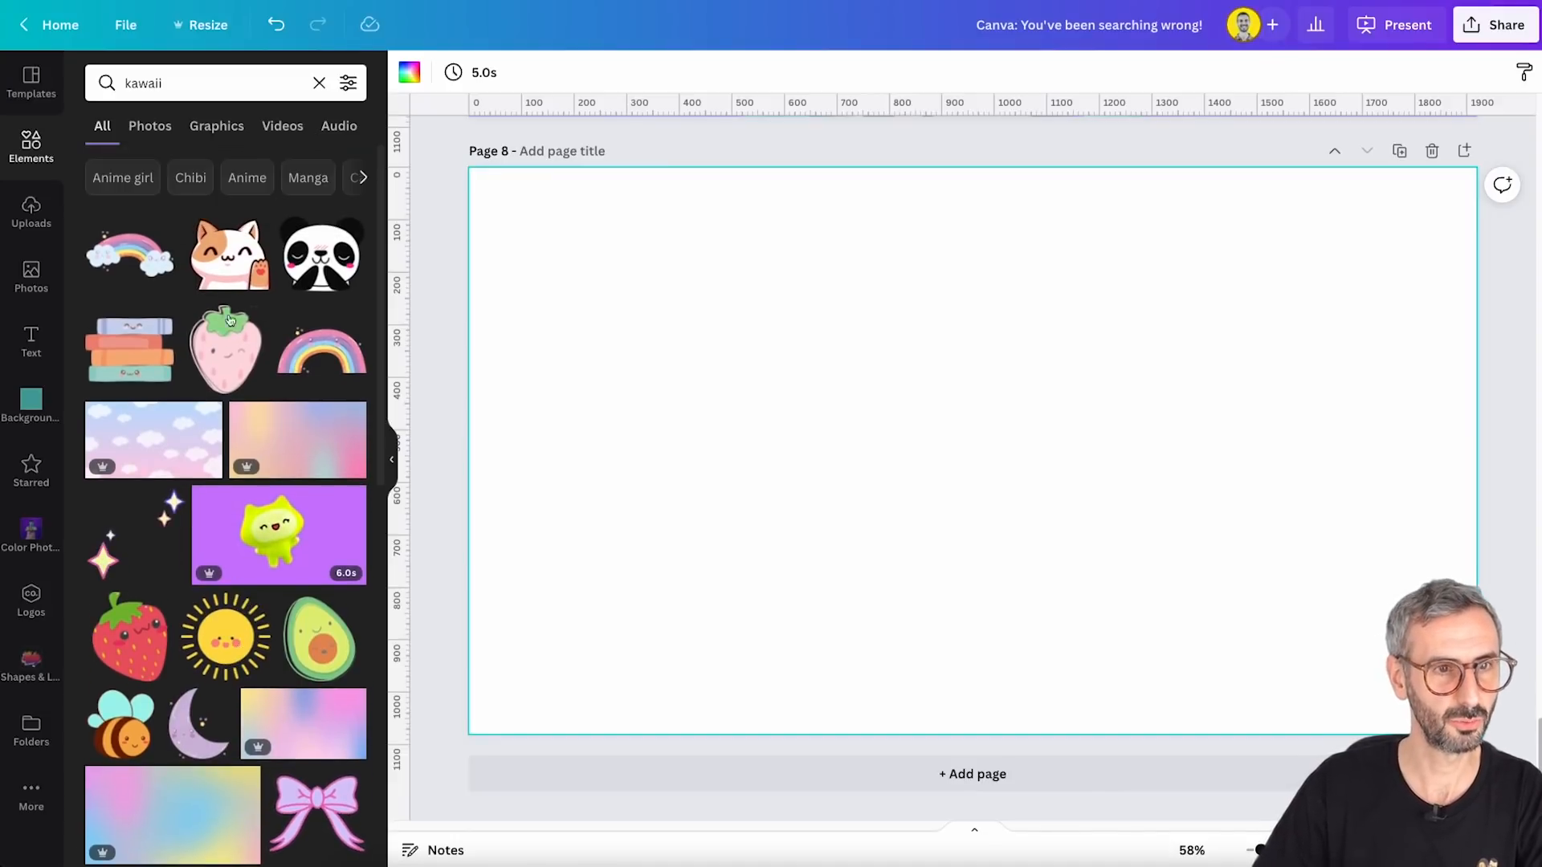
# Add the waving orange-and-white kawaii cat to page 8 and browse the collection it belongs to
pyautogui.click(232, 246)
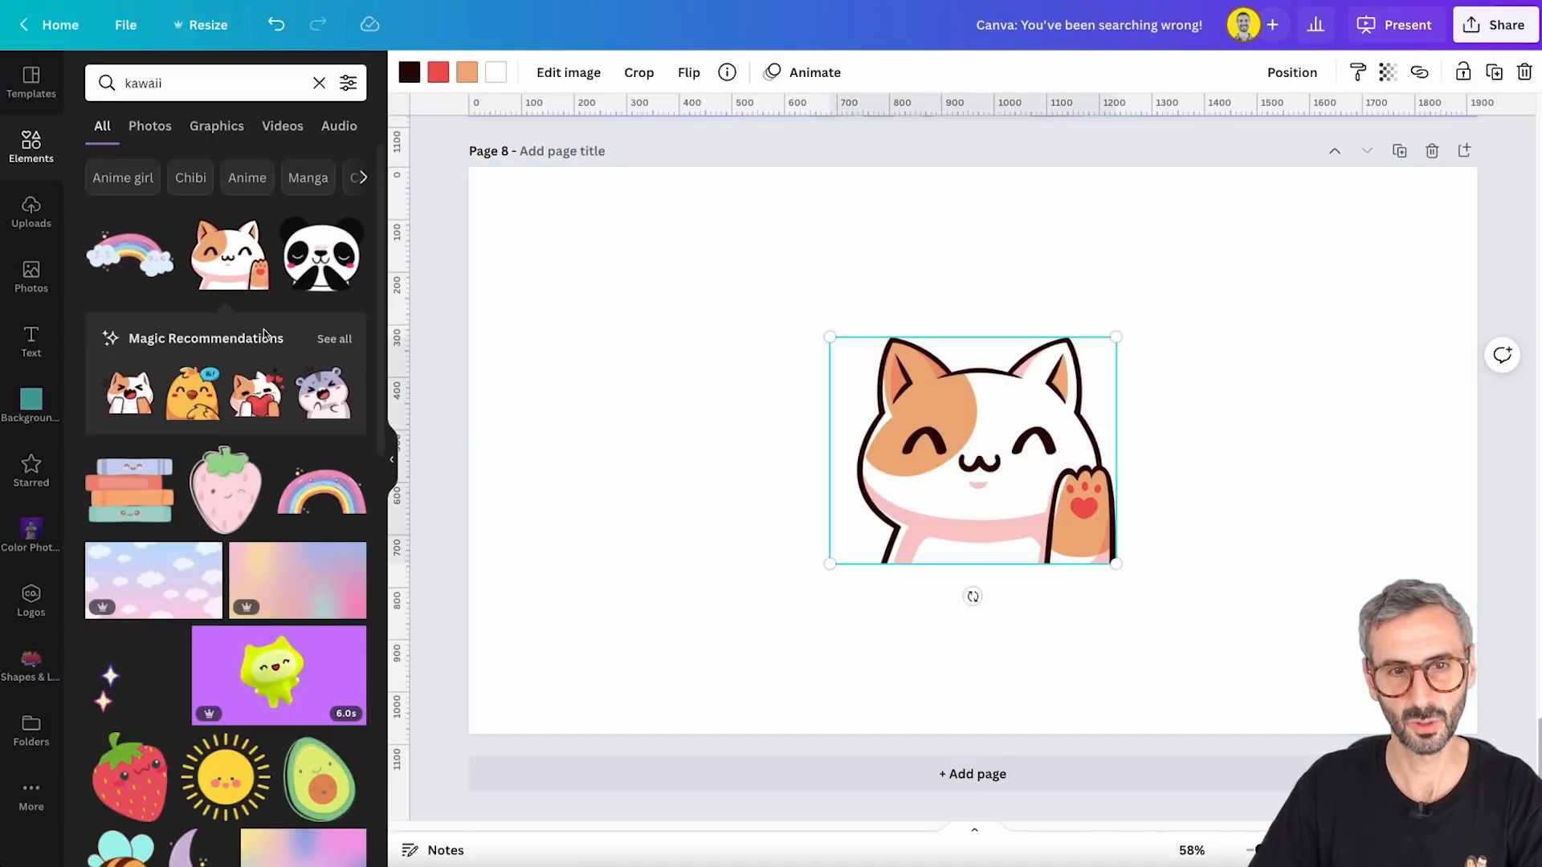
pyautogui.click(258, 225)
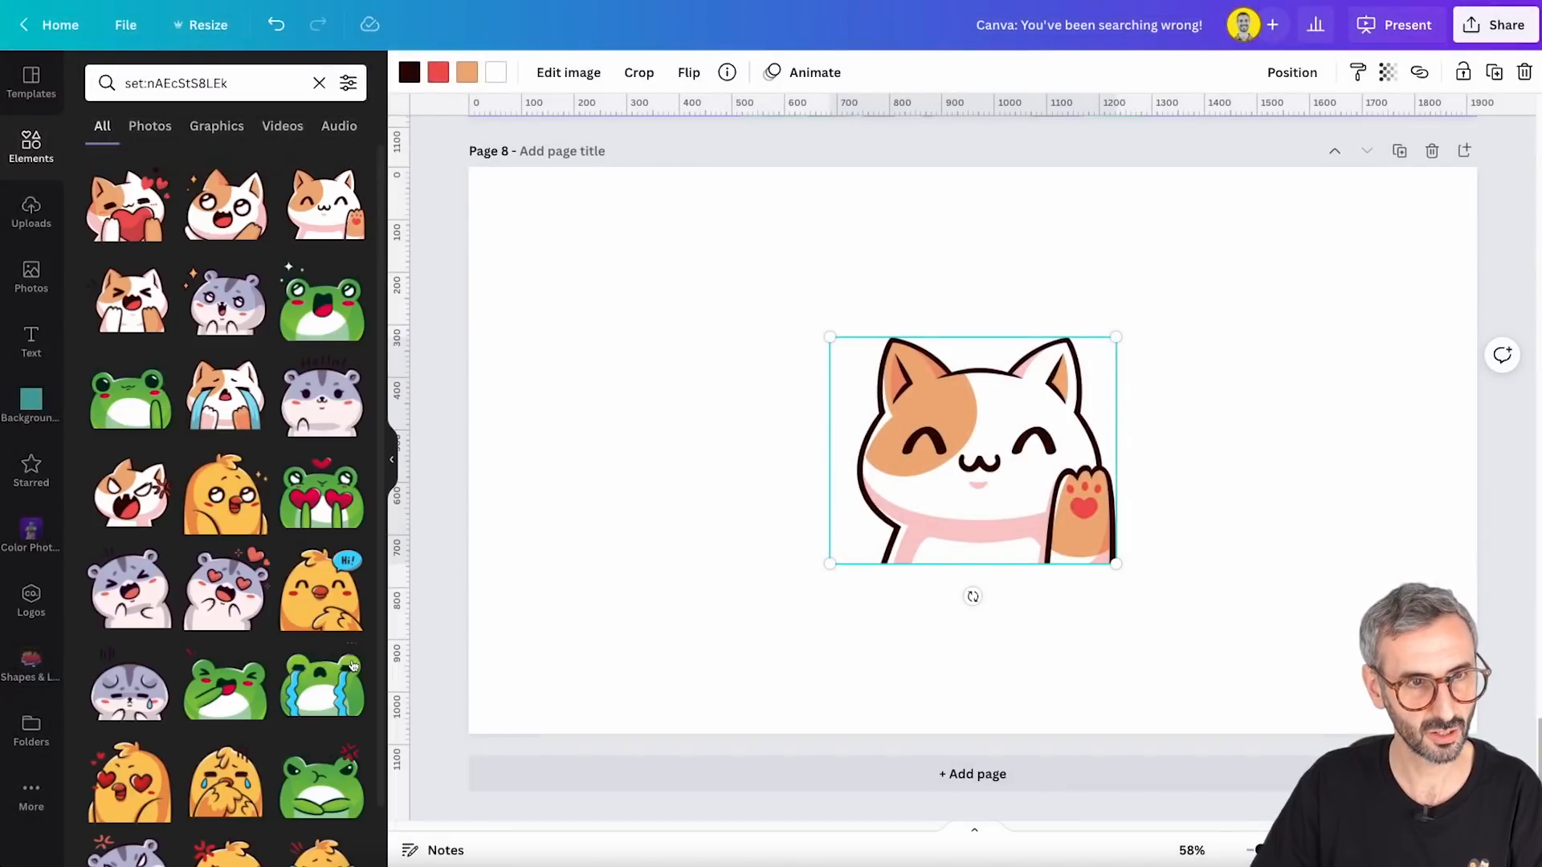
pyautogui.scroll(-1, 241, 257)
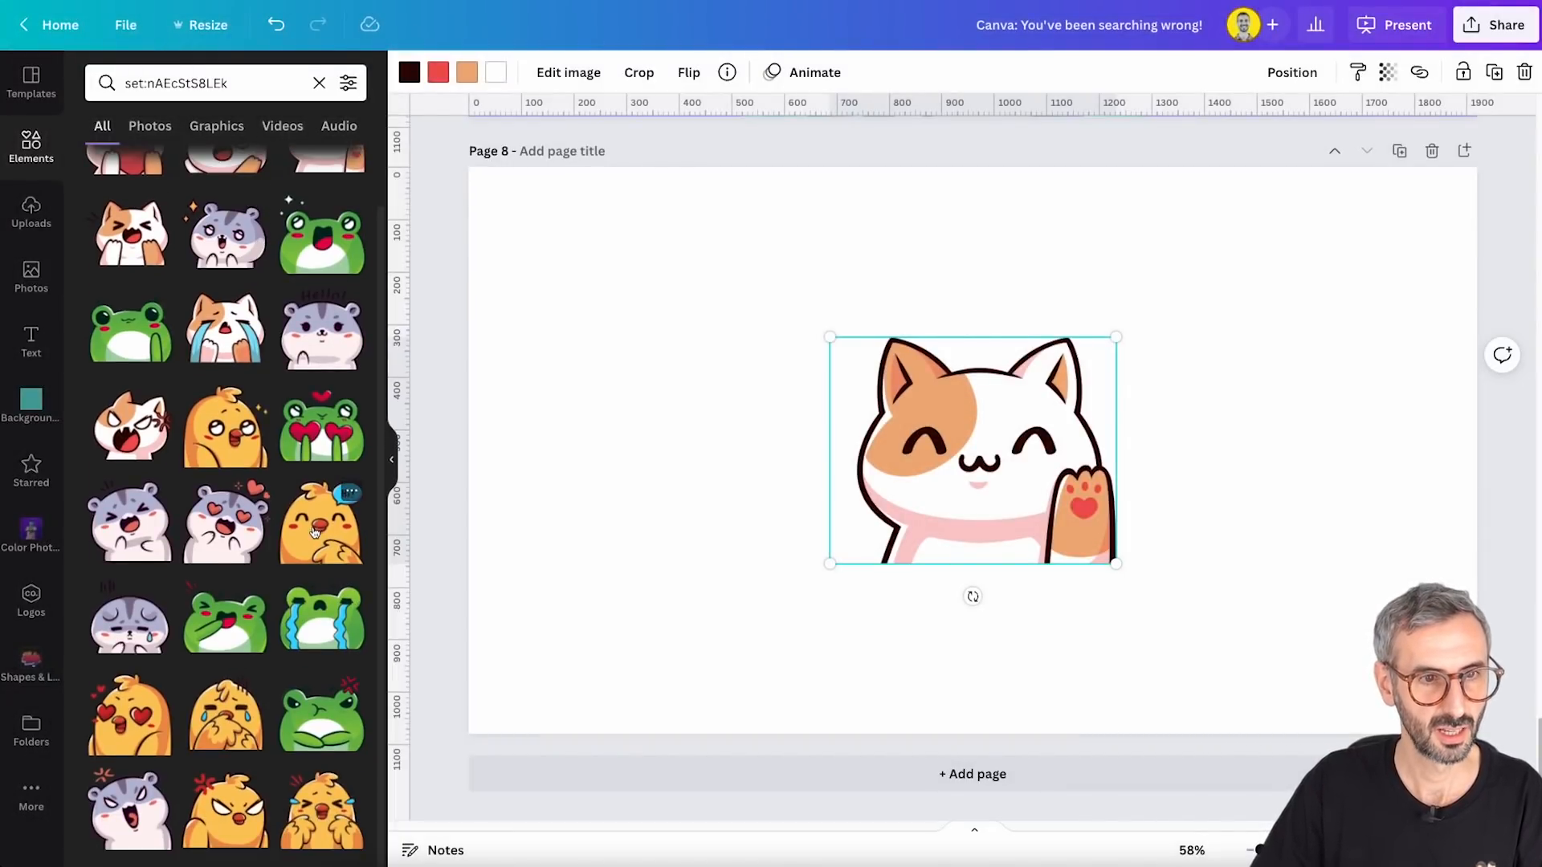
pyautogui.scroll(1, 315, 534)
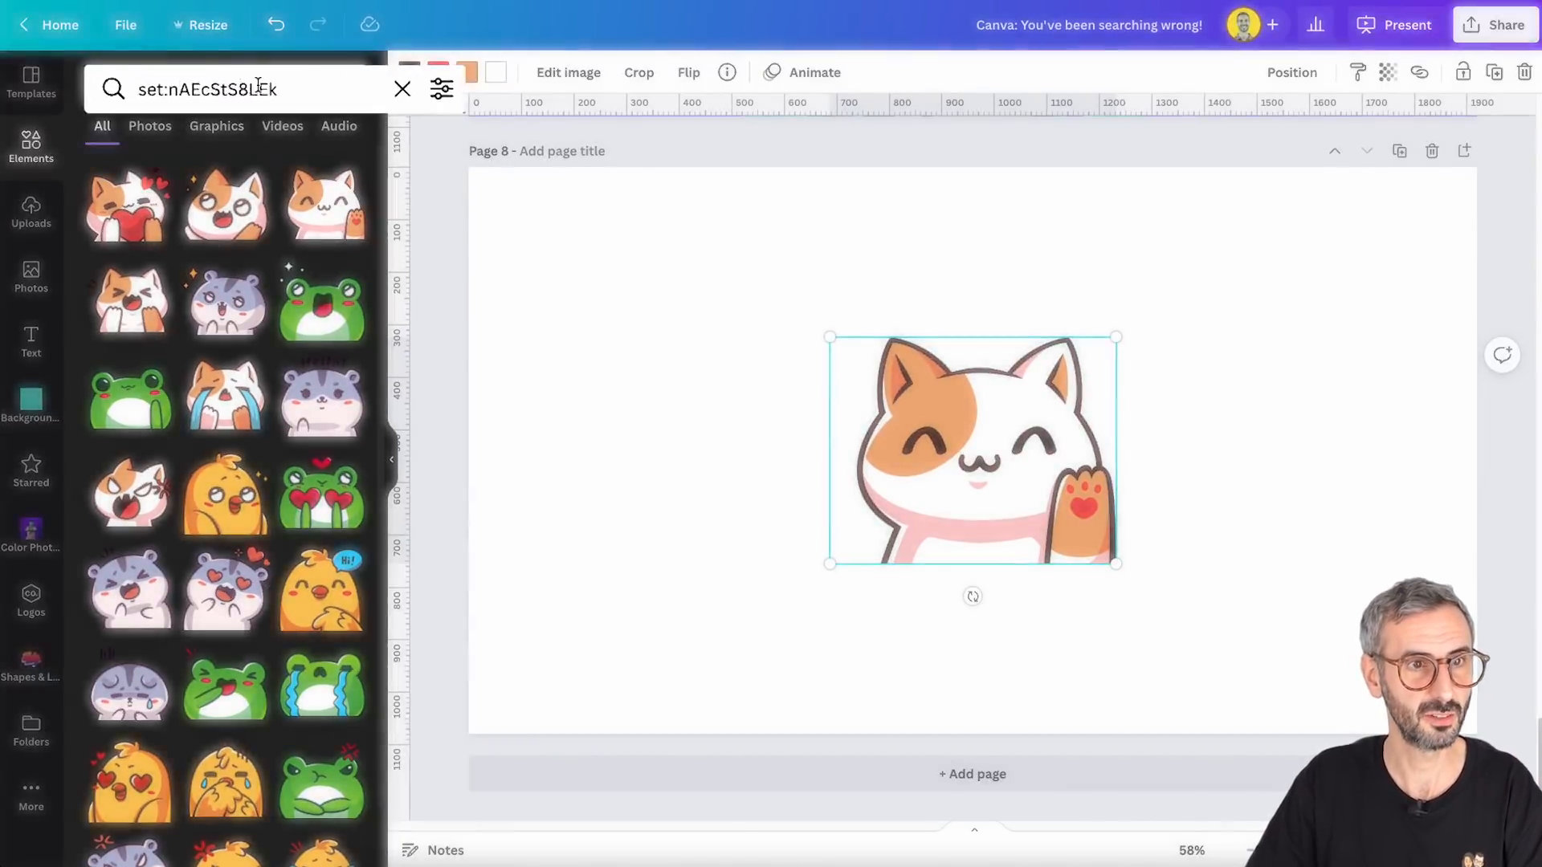
# Highlight the whole set query in the element search, and finally only the code after "set:"
pyautogui.moveTo(226, 83); pyautogui.dragTo(108, 84)
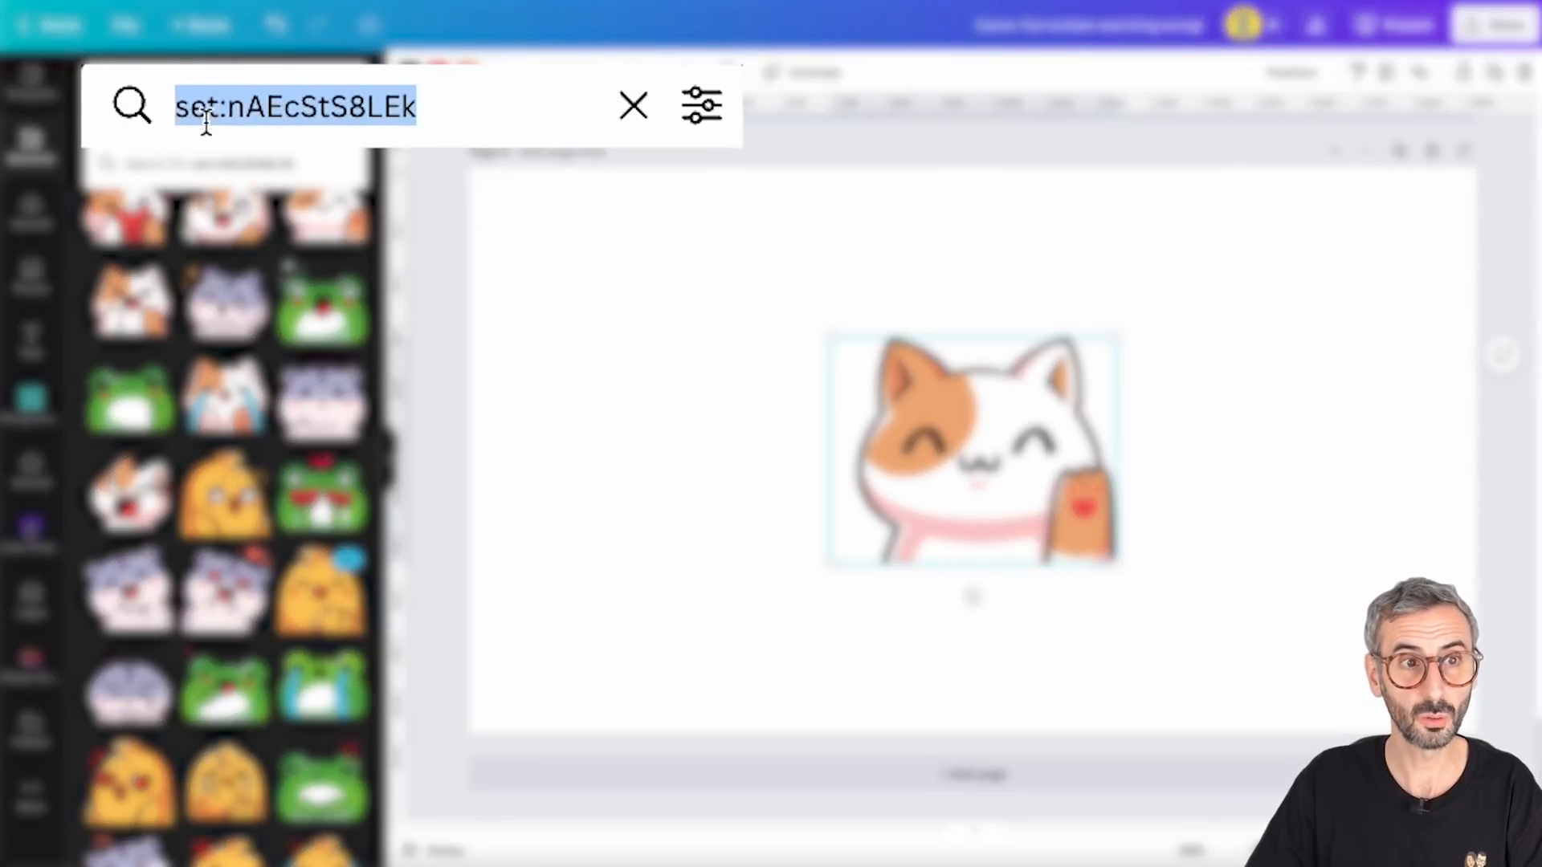
pyautogui.click(232, 106)
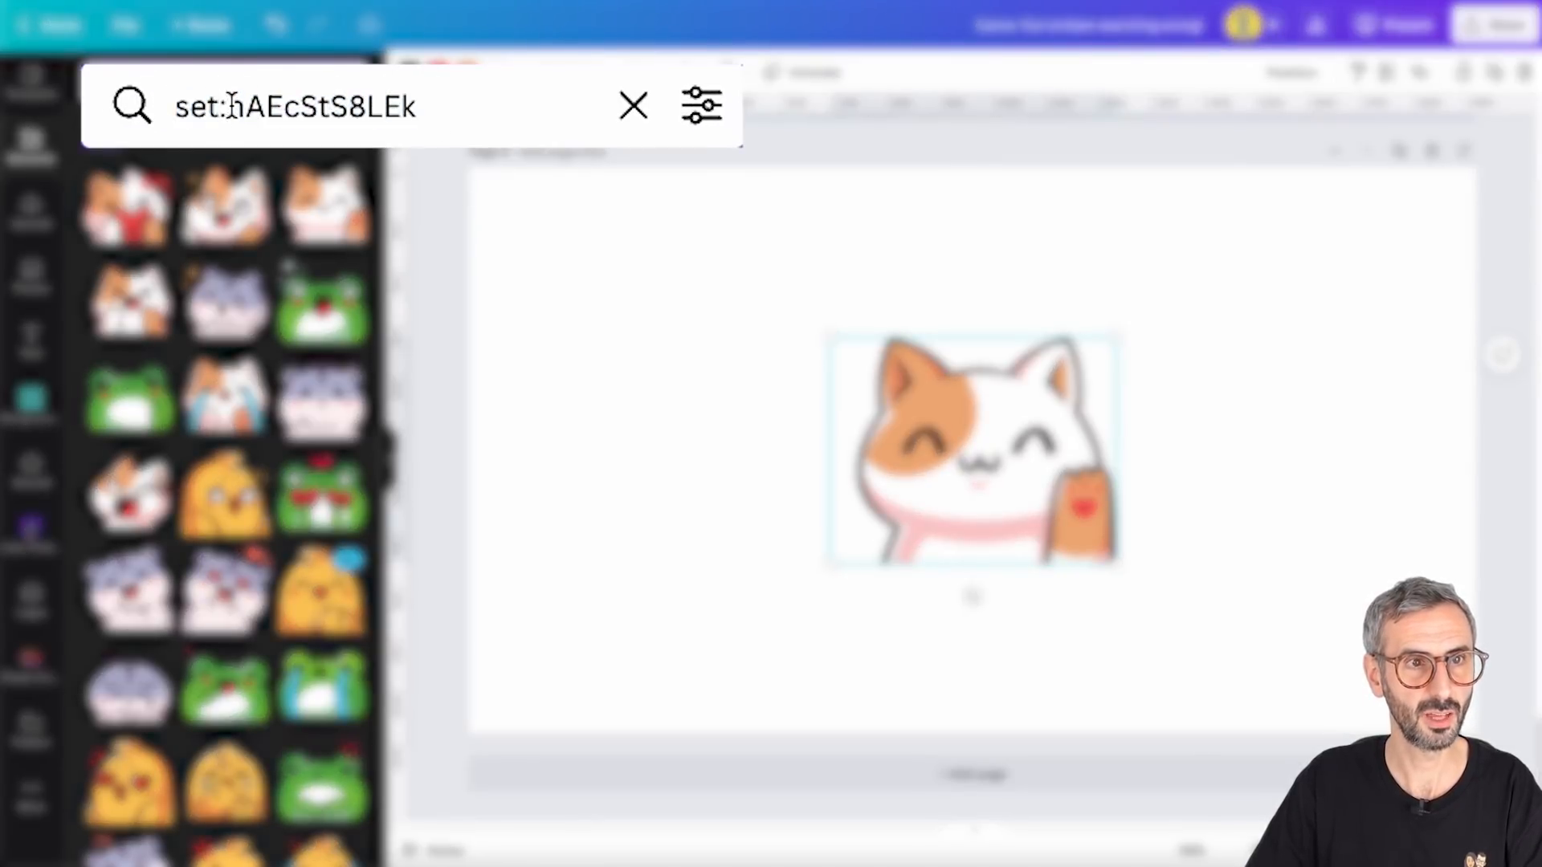
pyautogui.moveTo(231, 106); pyautogui.dragTo(444, 102)
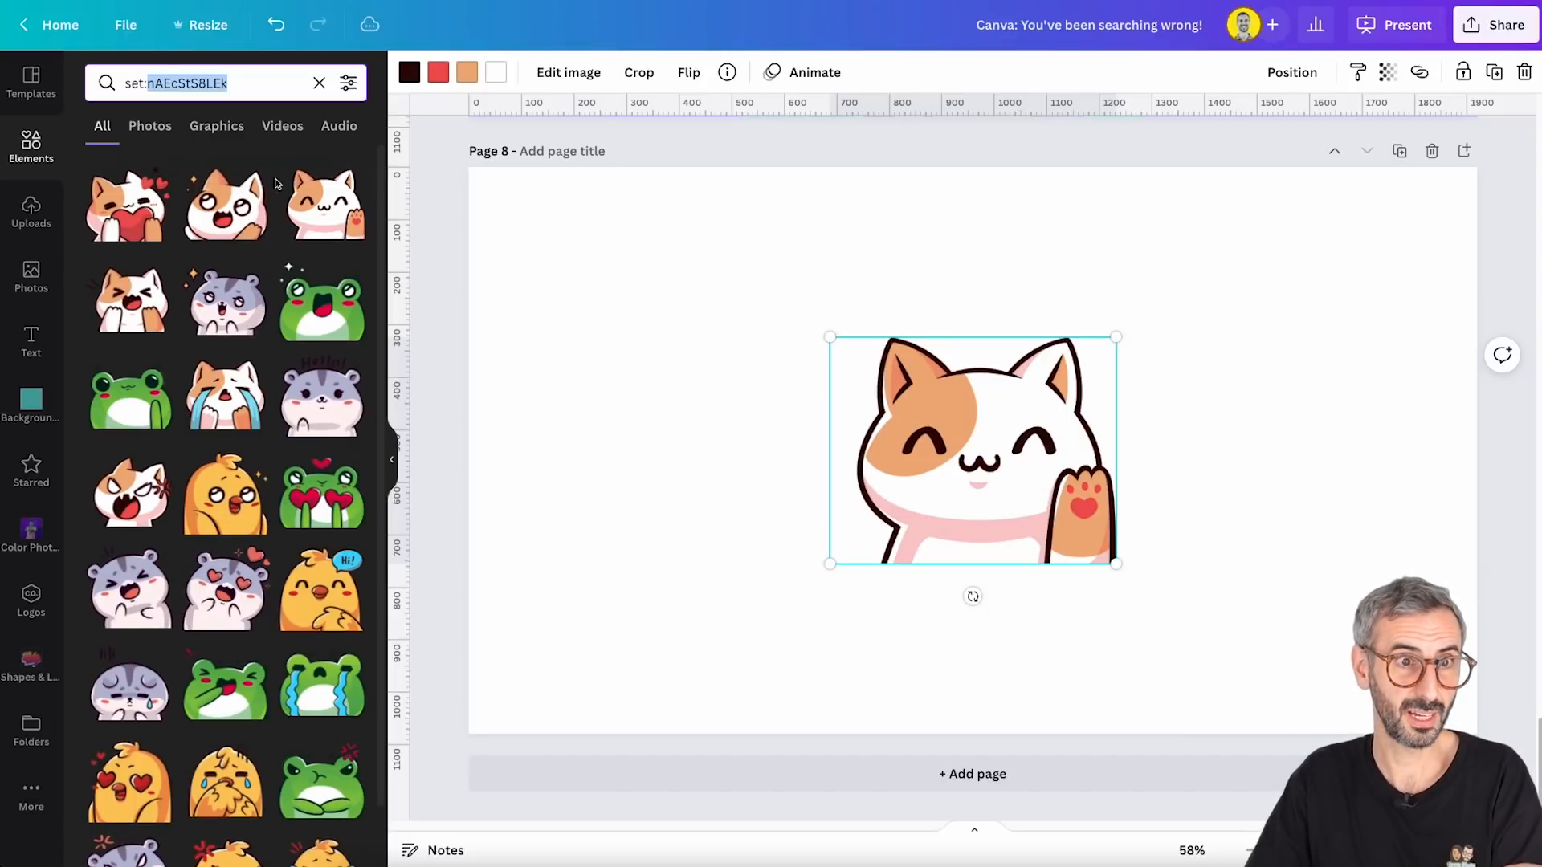
# Delete the cat from page 8 and show all elements by sparklestroke, the creator of the sparkly-eyed cat
pyautogui.click(897, 458)
pyautogui.press('Delete')
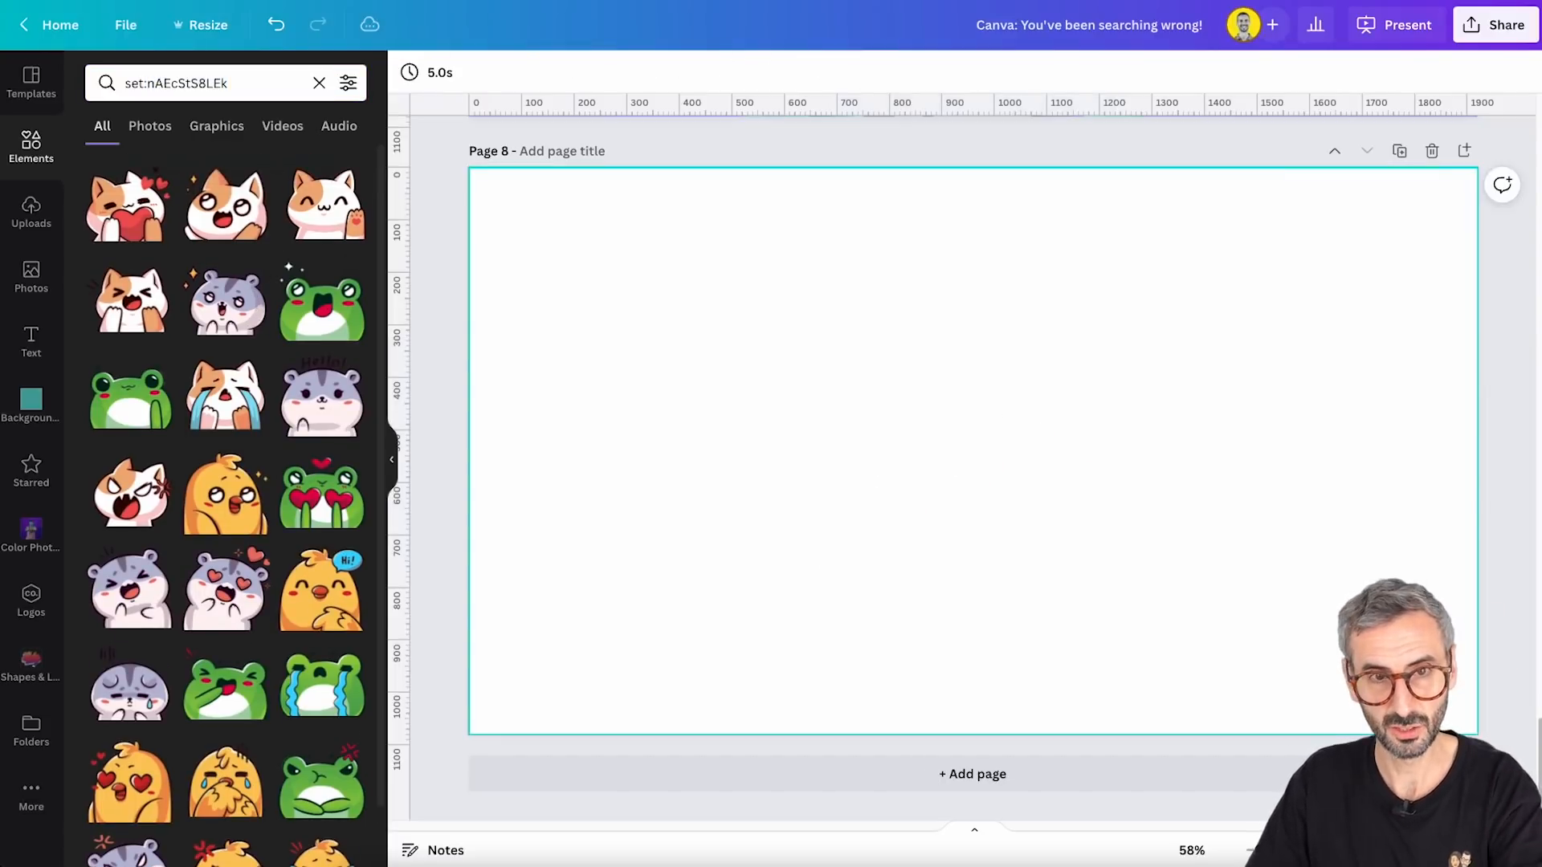
pyautogui.click(255, 174)
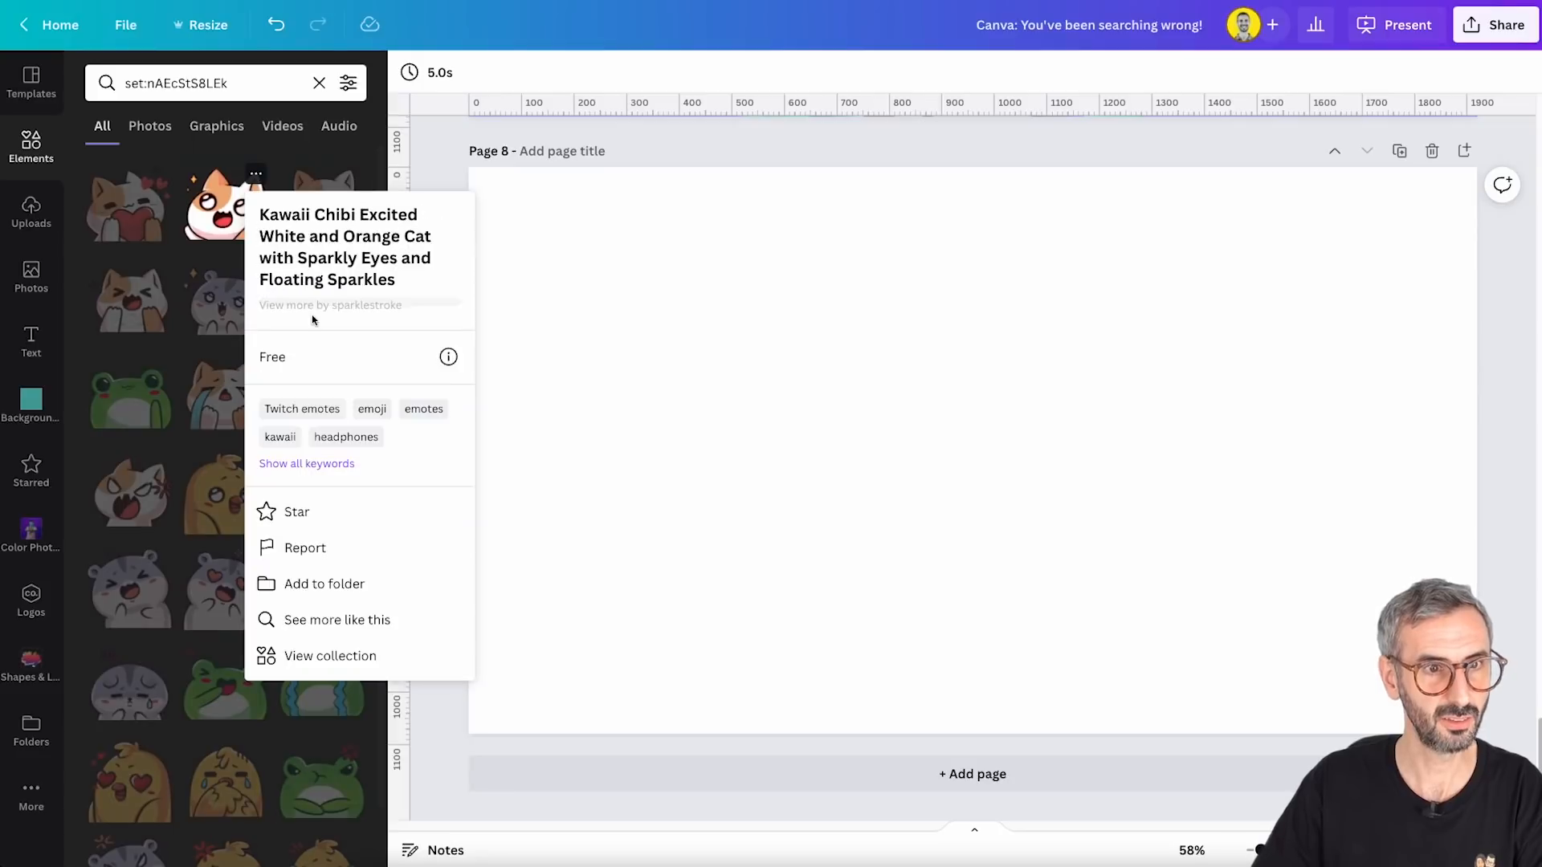
pyautogui.click(386, 313)
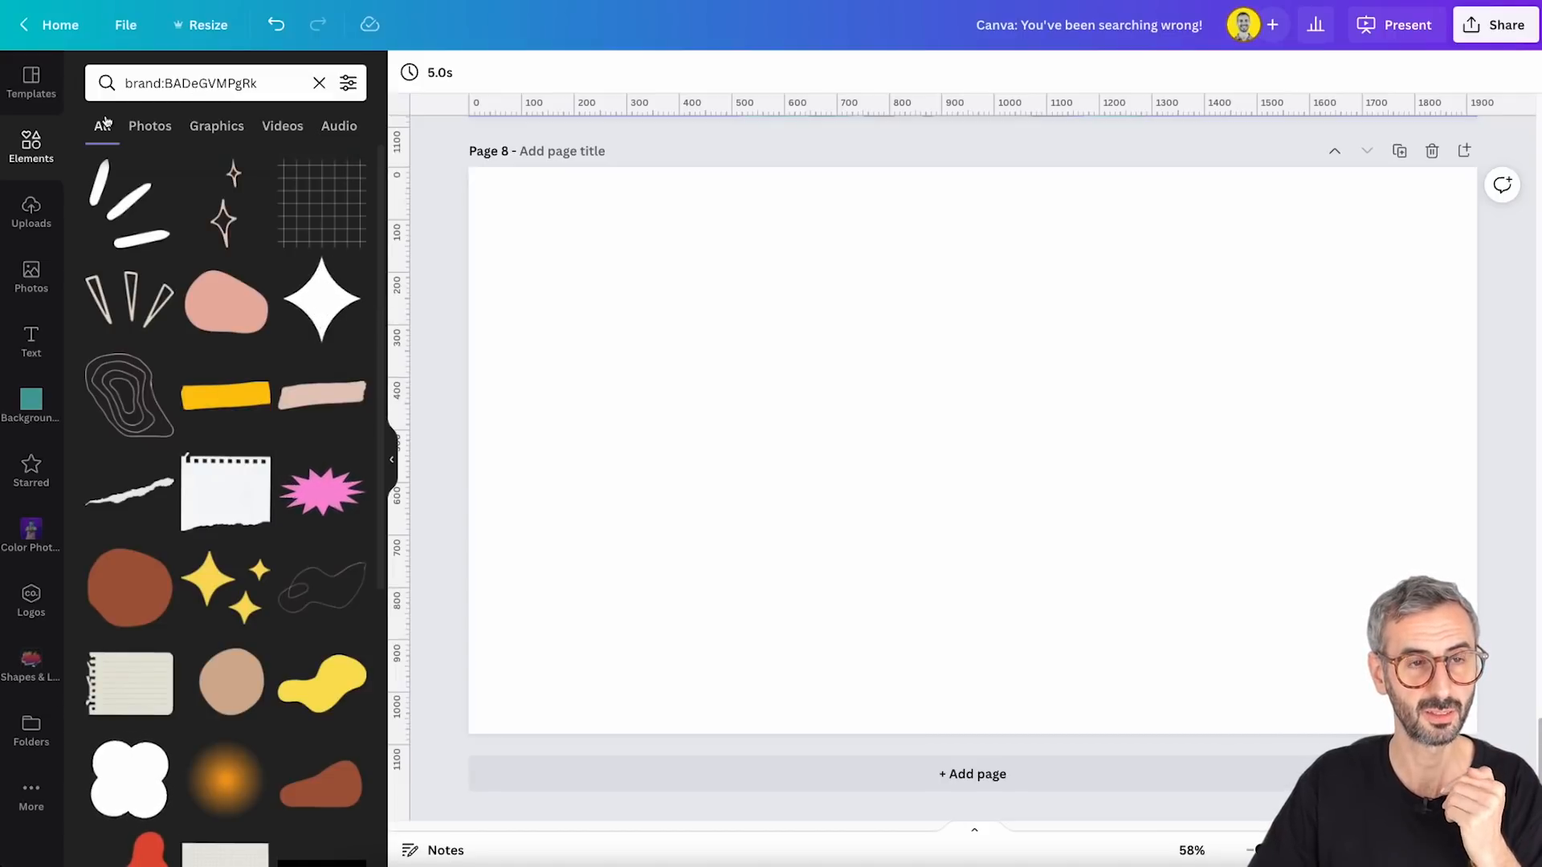
# Highlight the "brand:" prefix in the search query and browse the creator's shapes, papers, stars and cut-outs
pyautogui.click(124, 84)
pyautogui.moveTo(124, 84); pyautogui.dragTo(161, 84)
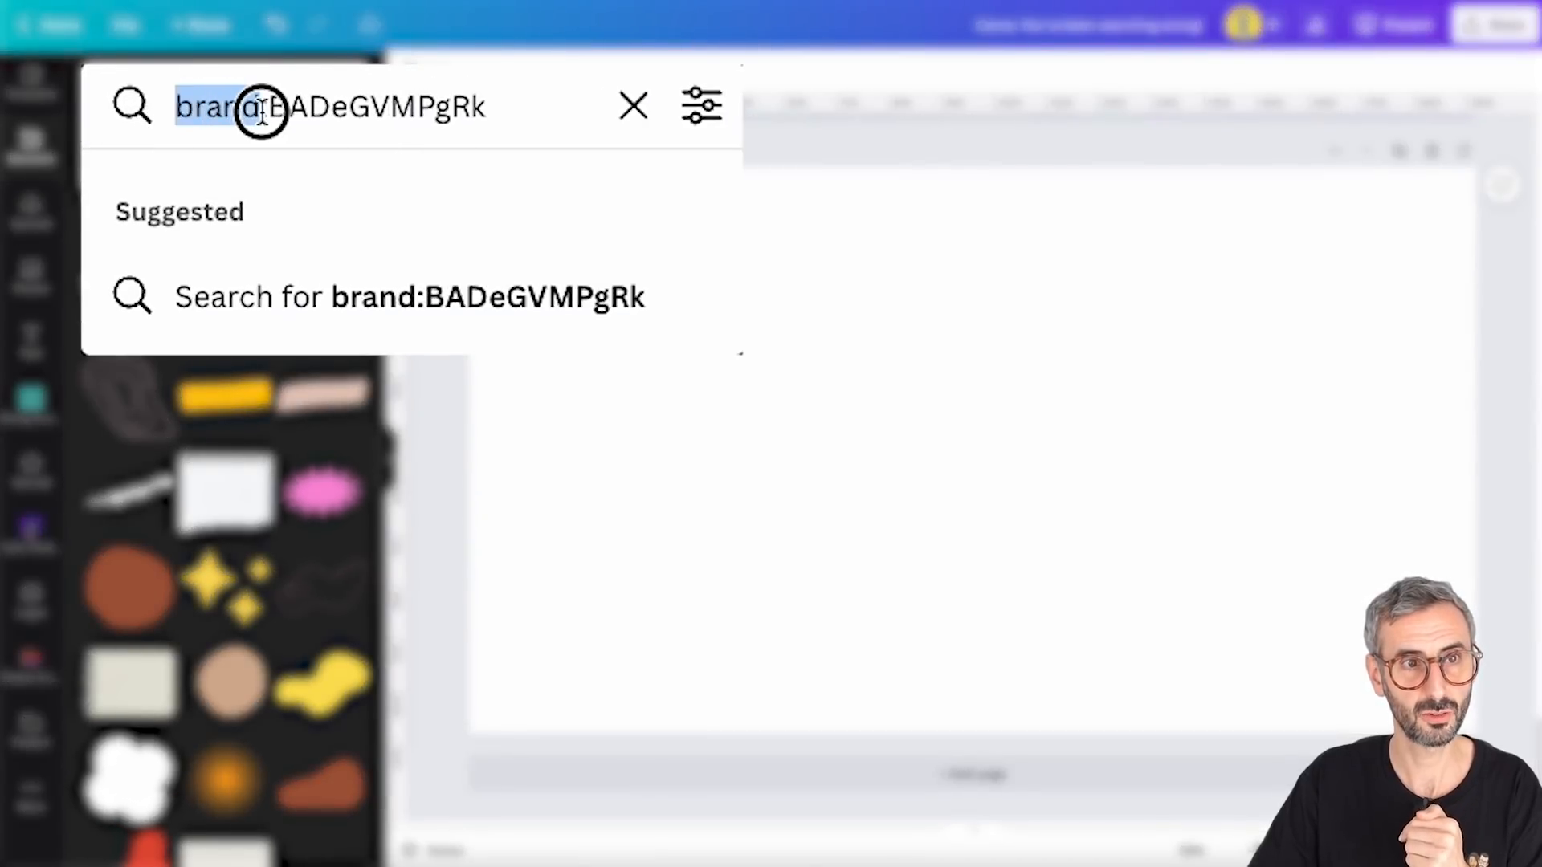
pyautogui.moveTo(261, 109); pyautogui.dragTo(265, 108)
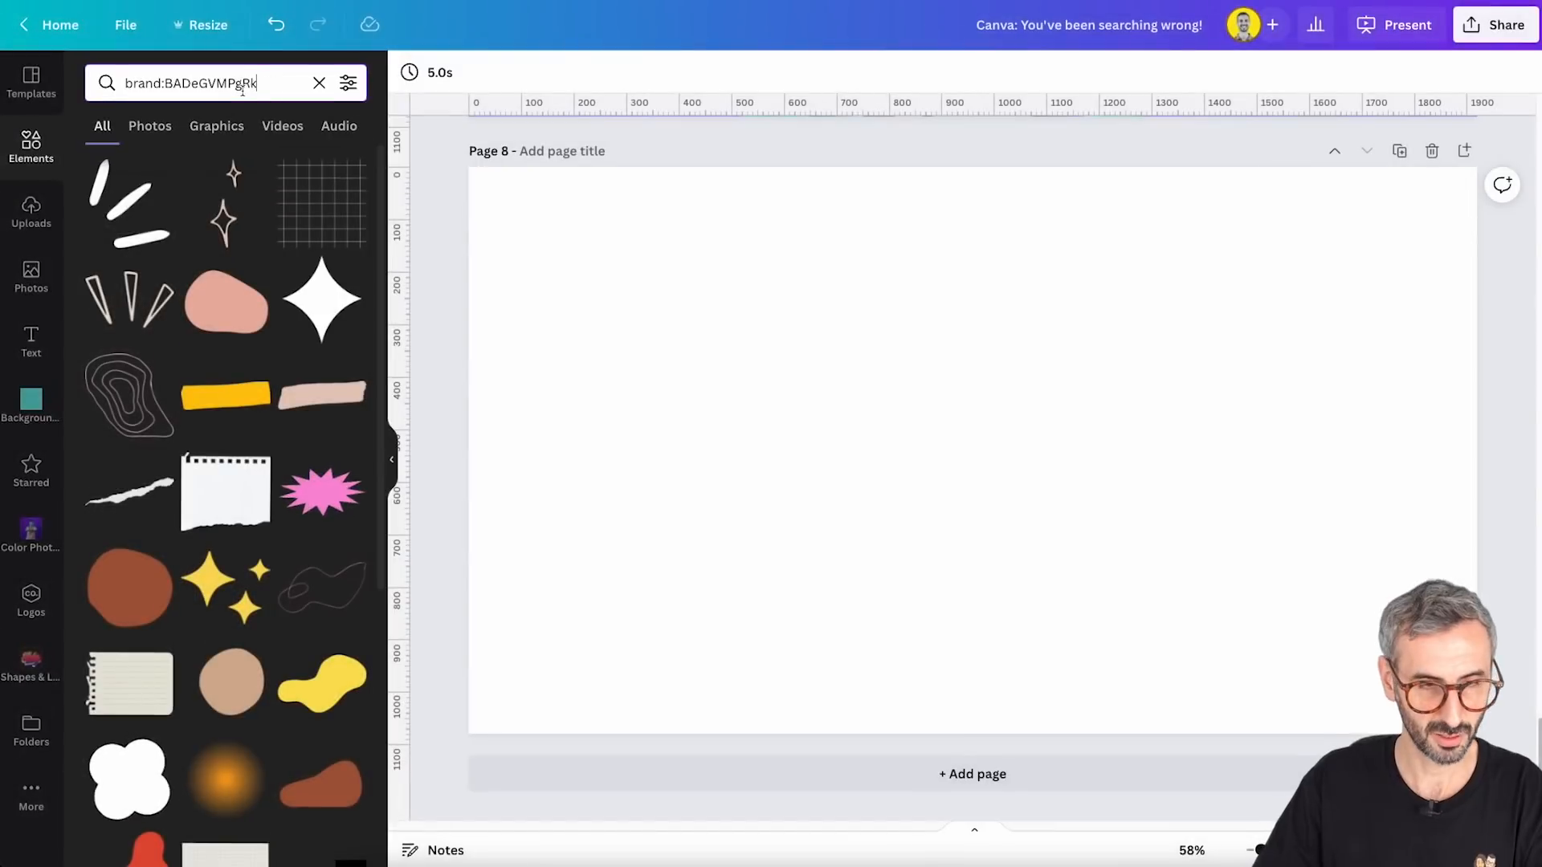
pyautogui.scroll(-7, 282, 457)
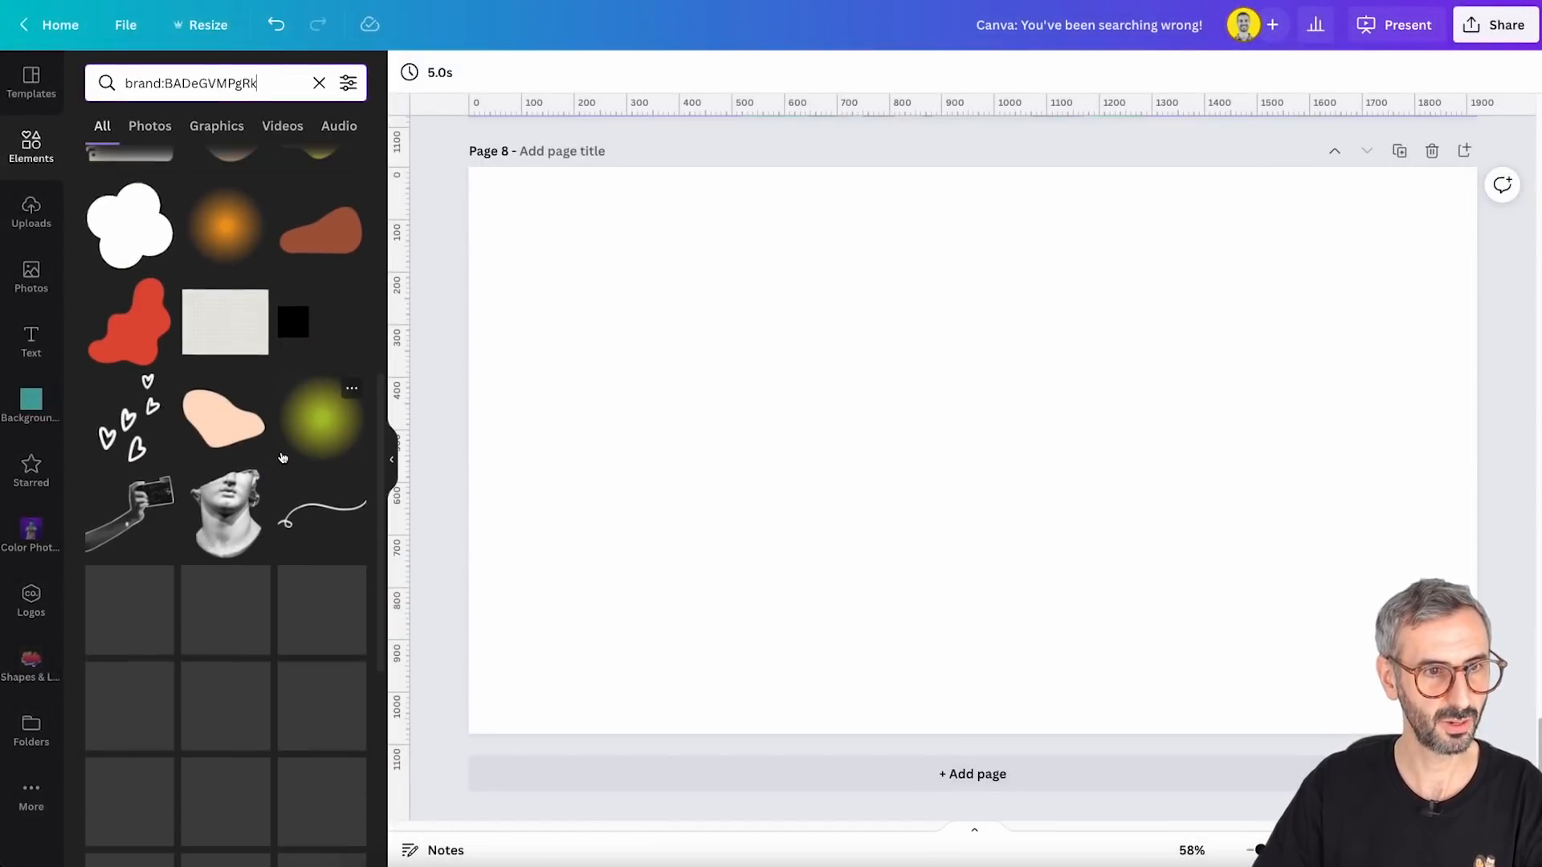
pyautogui.scroll(-5, 283, 457)
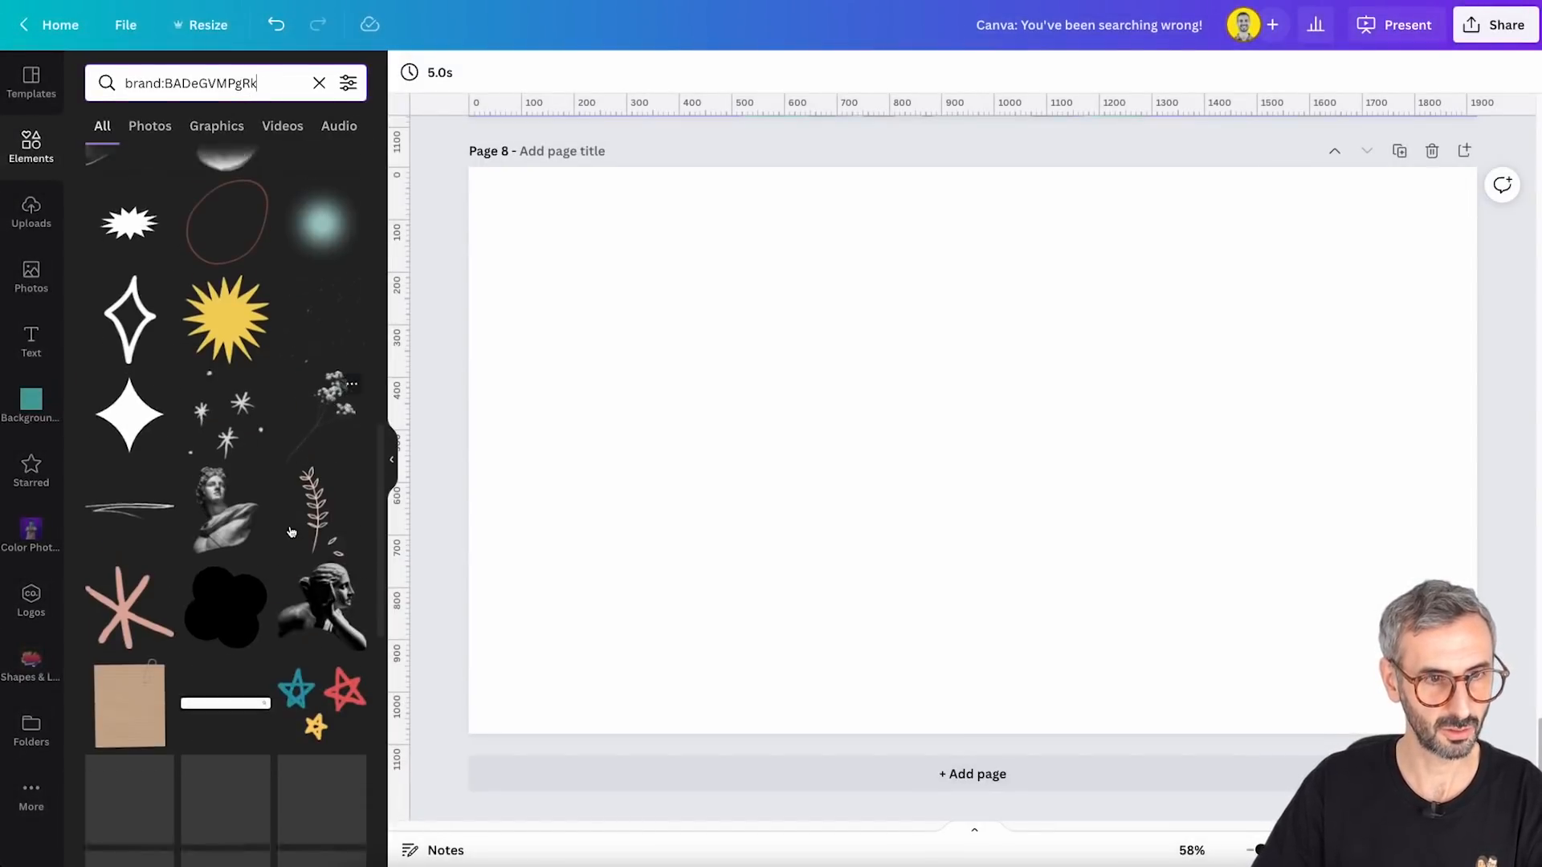
pyautogui.scroll(-4, 290, 531)
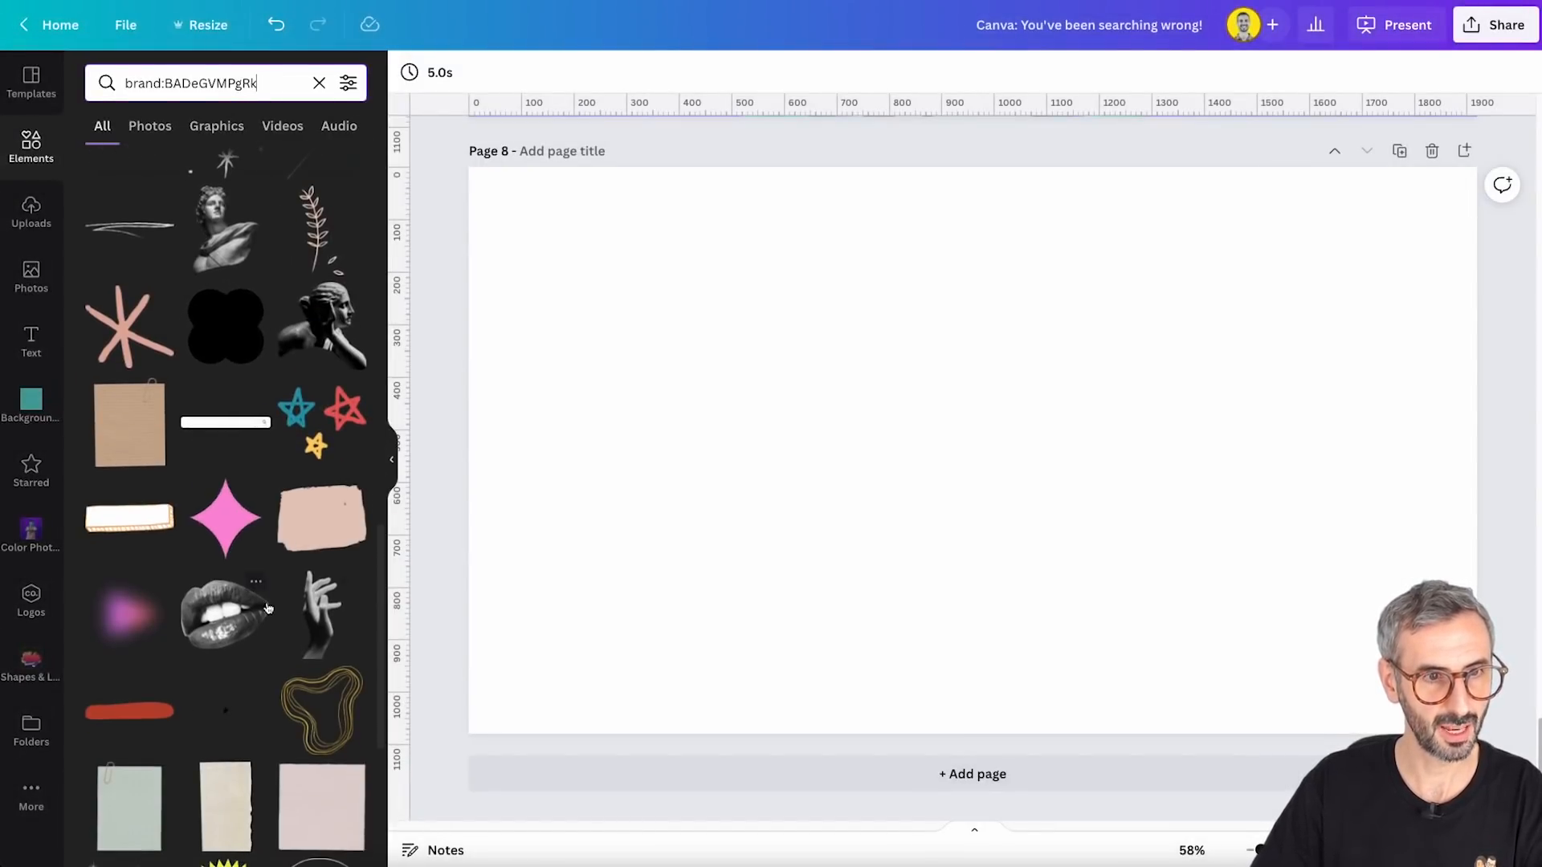
pyautogui.scroll(-6, 268, 608)
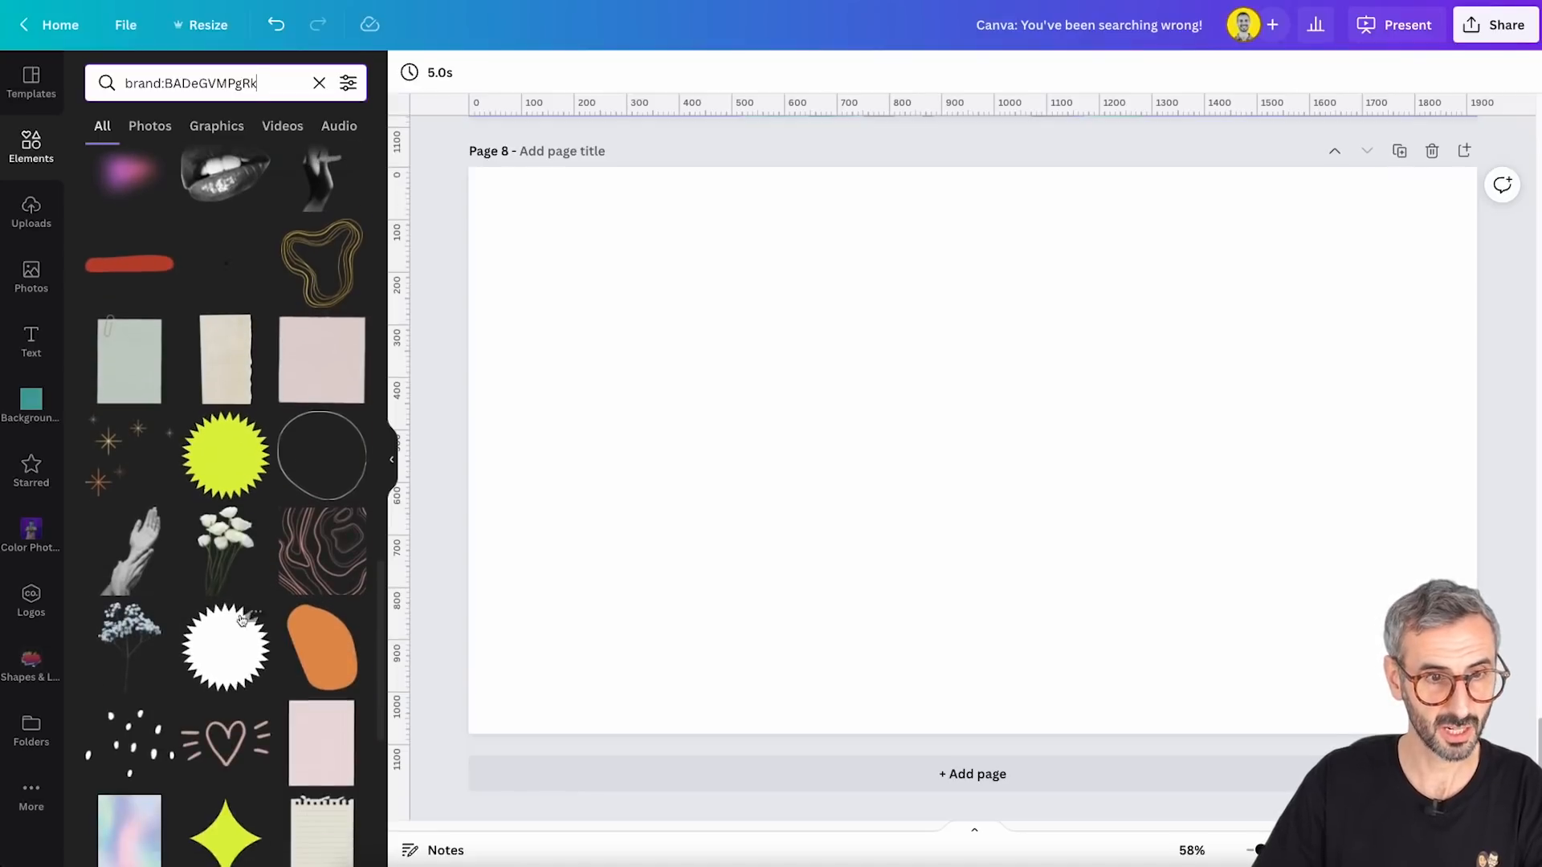
# Show elements similar to the orange abstract blob and browse the recommendations, checking the details of the pink striped shape
pyautogui.click(351, 619)
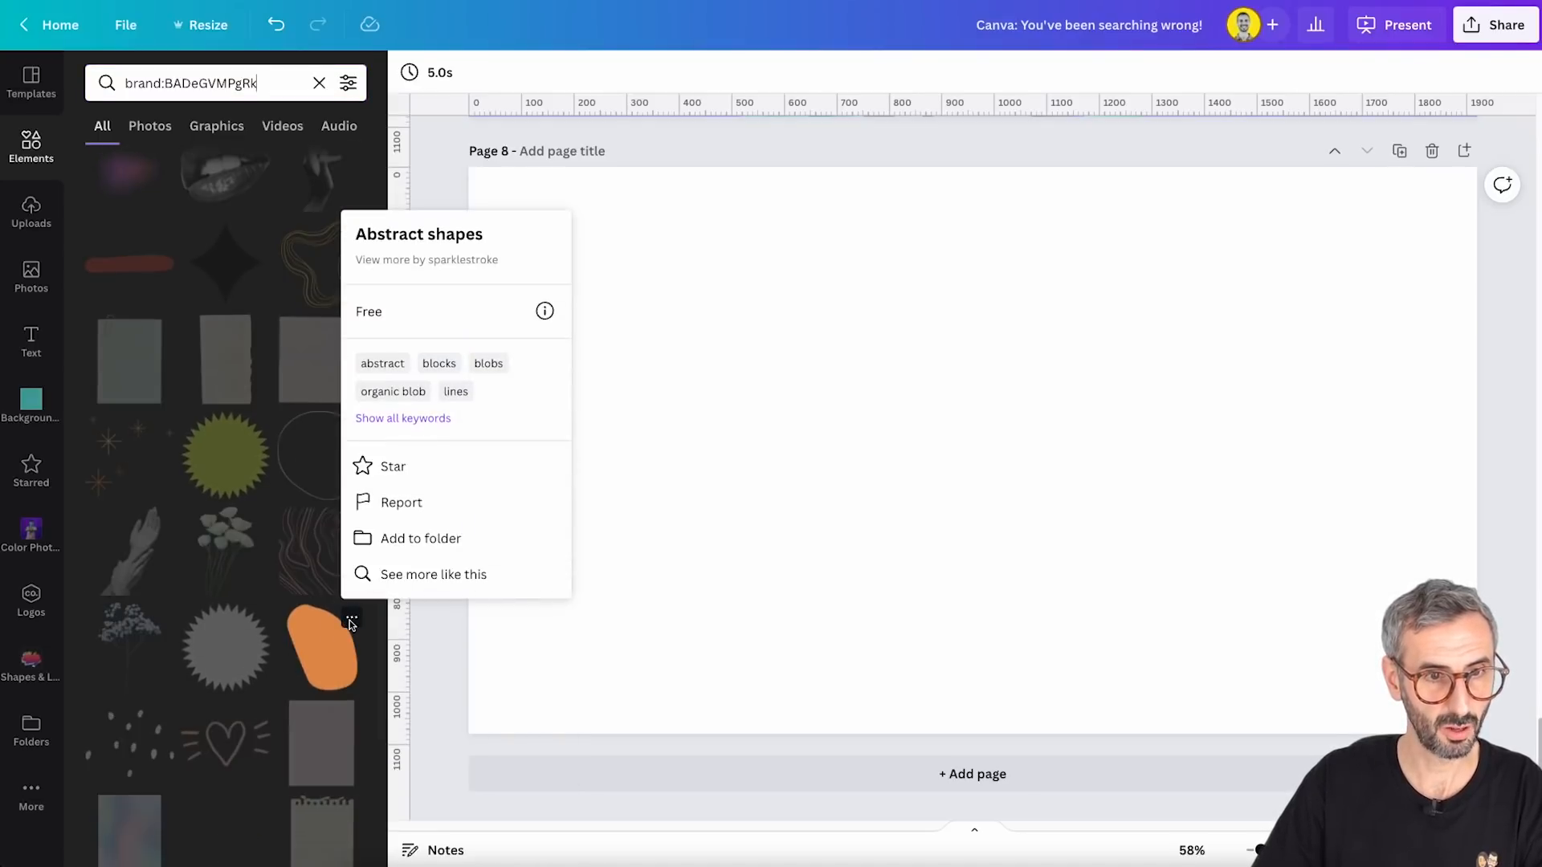
pyautogui.click(442, 572)
pyautogui.scroll(-5, 293, 514)
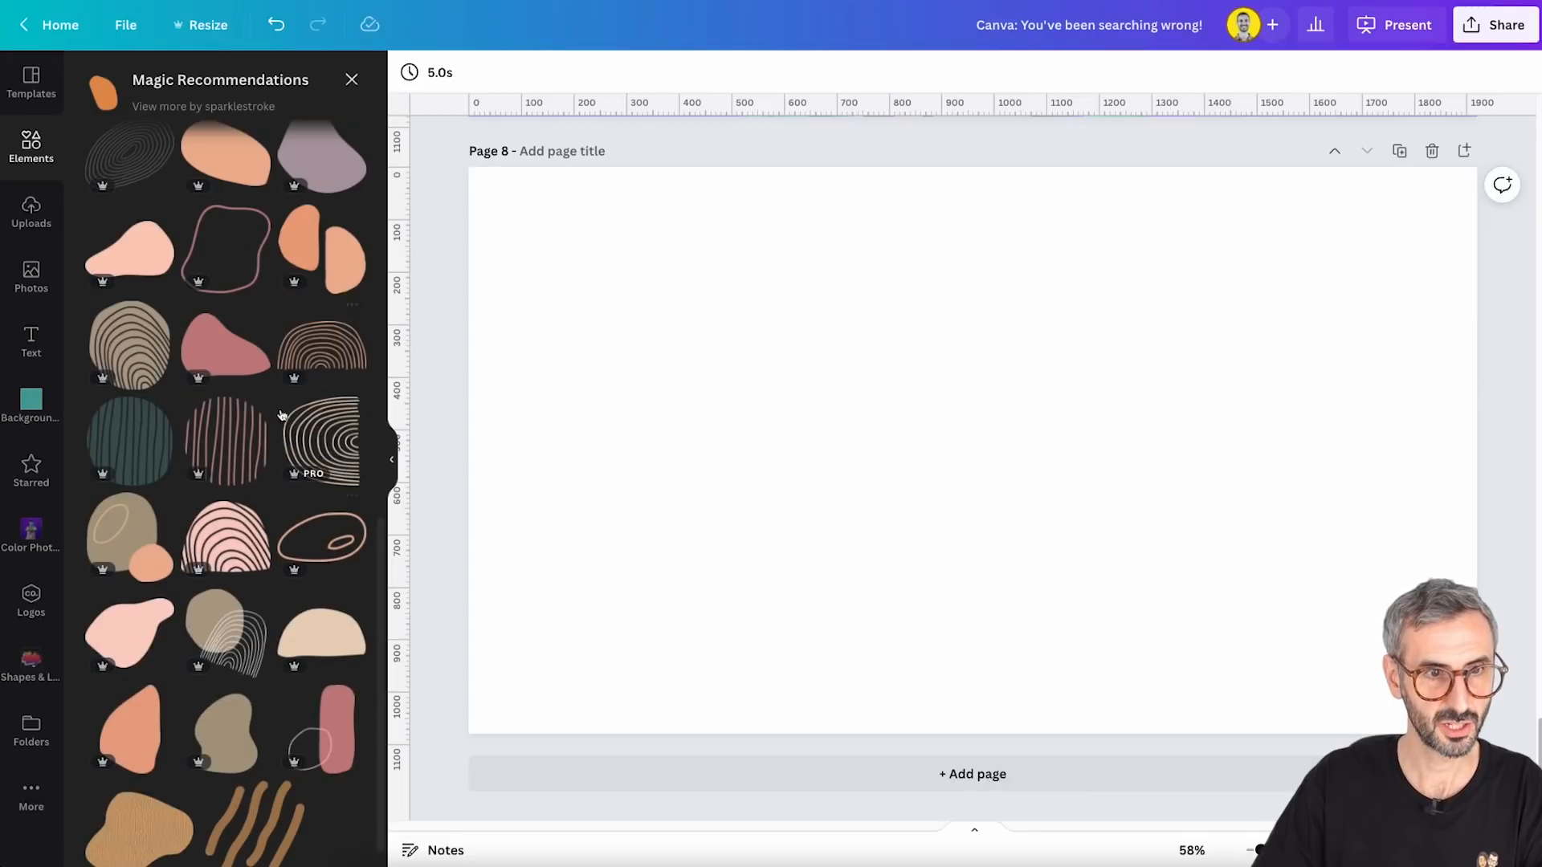
pyautogui.click(255, 509)
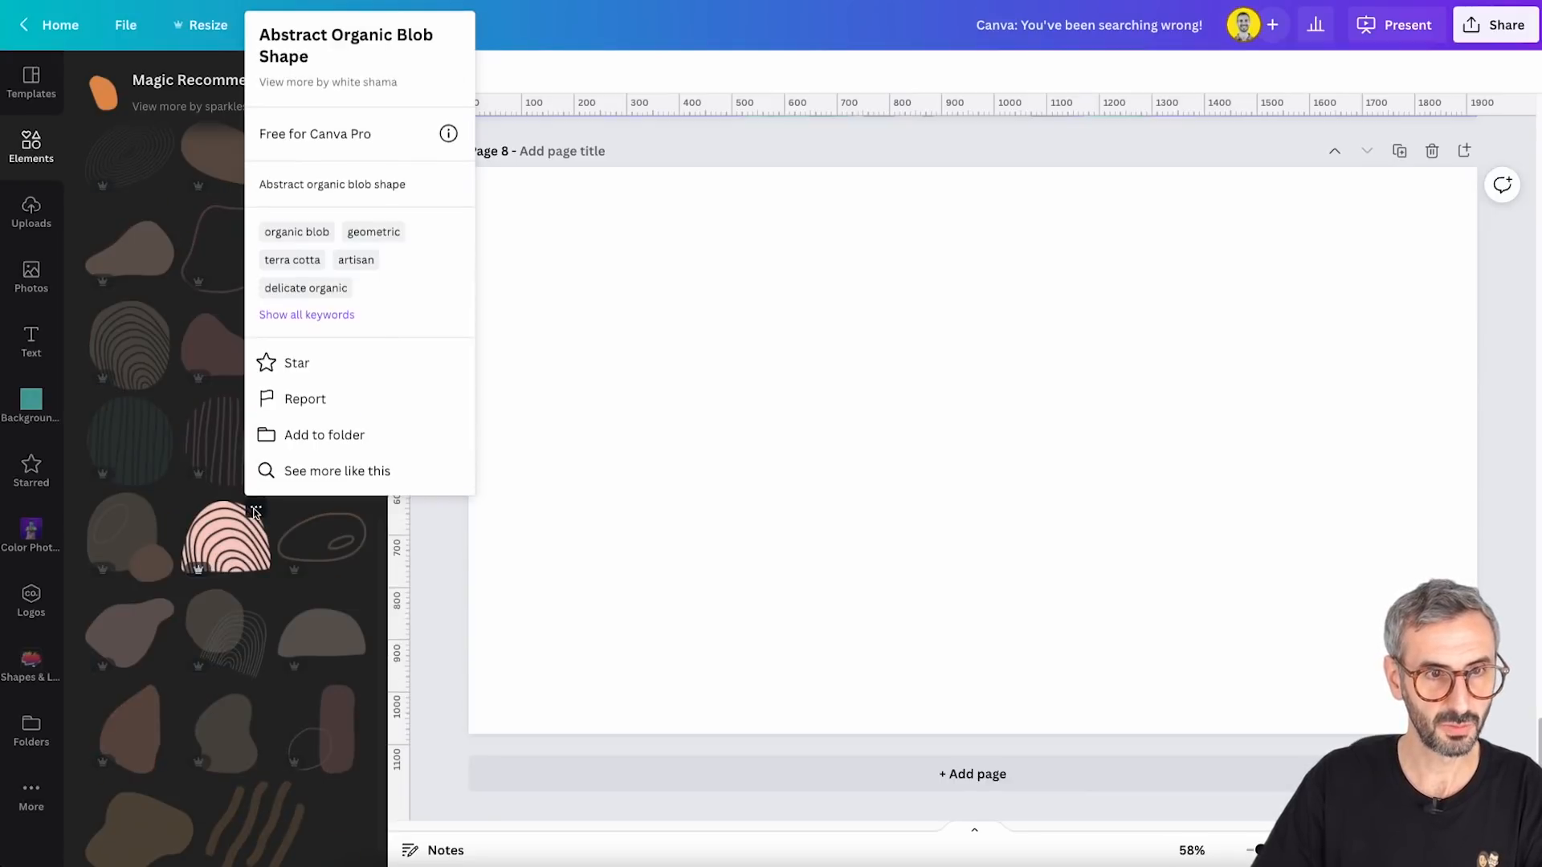
pyautogui.click(360, 617)
pyautogui.scroll(-1, 361, 614)
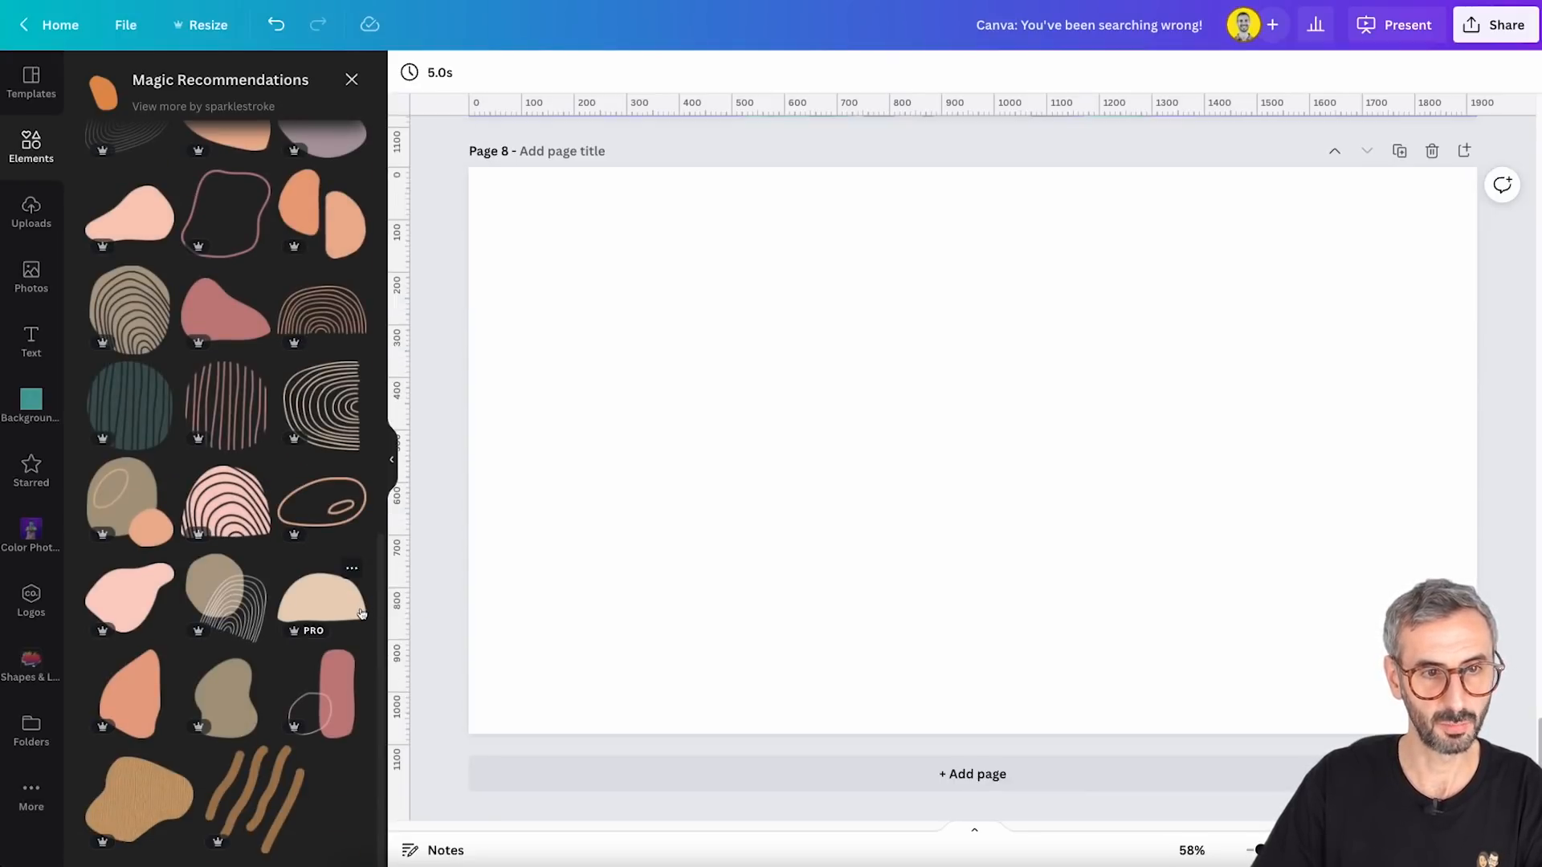
pyautogui.scroll(10, 322, 537)
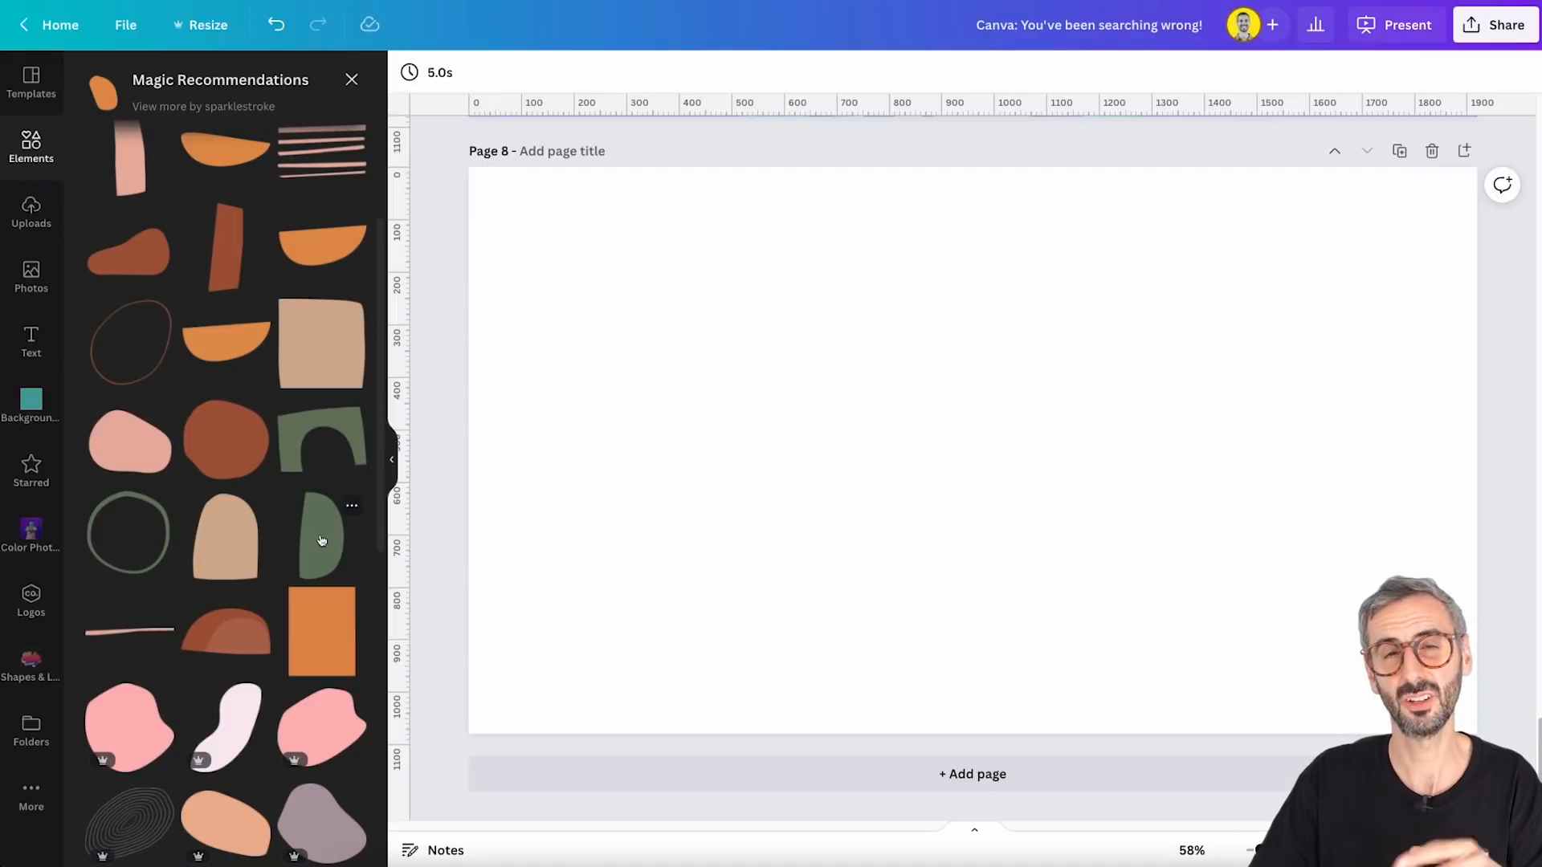
pyautogui.scroll(3, 321, 538)
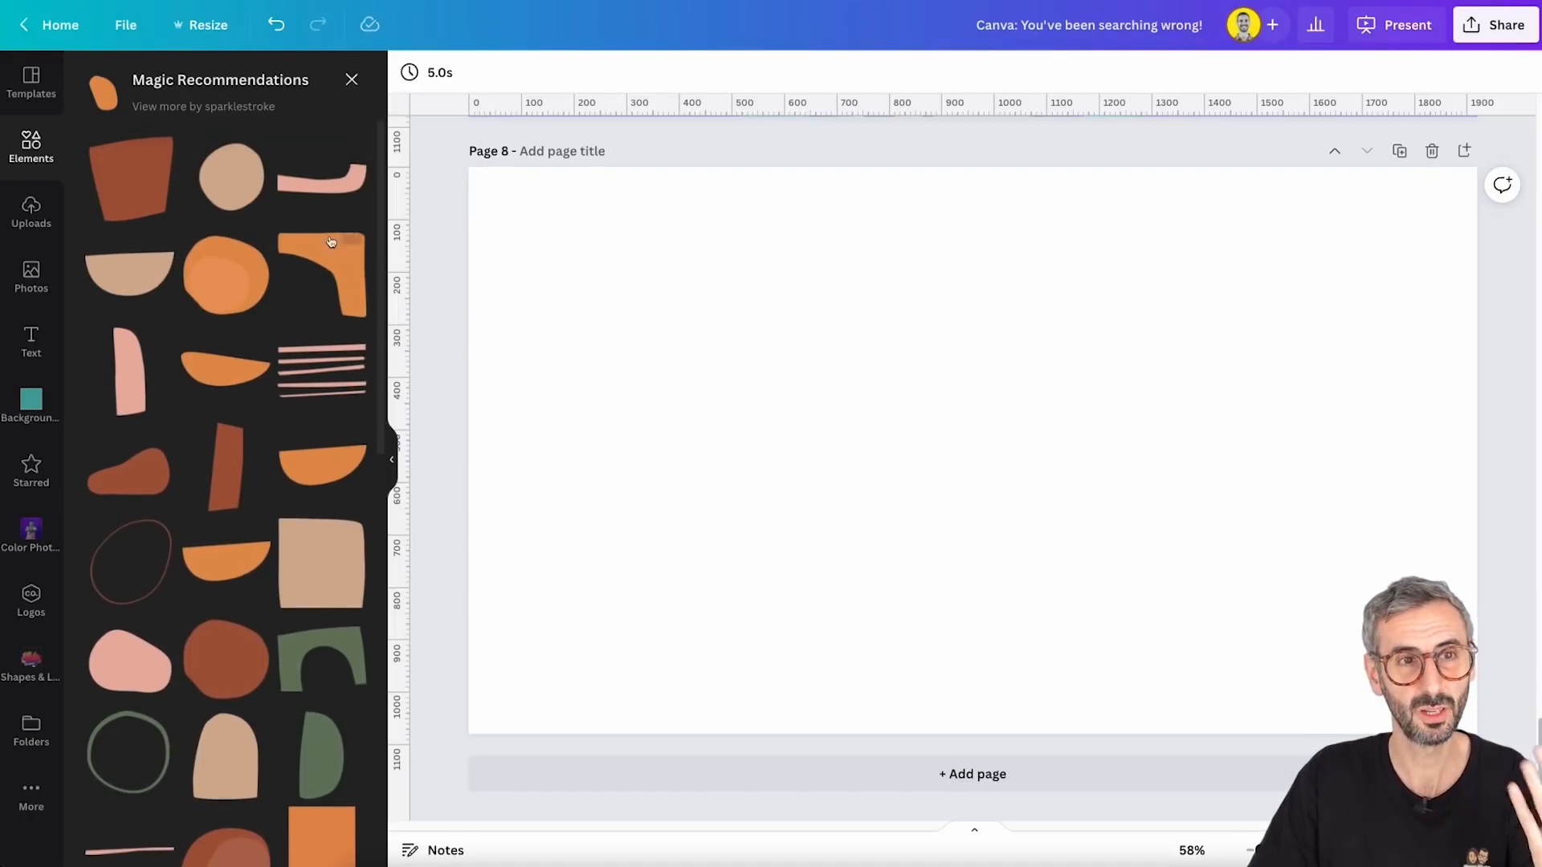
# Close the recommendations and narrow the creator's brand search by adding the keyword "kawaii"
pyautogui.click(352, 79)
pyautogui.scroll(-6, 220, 562)
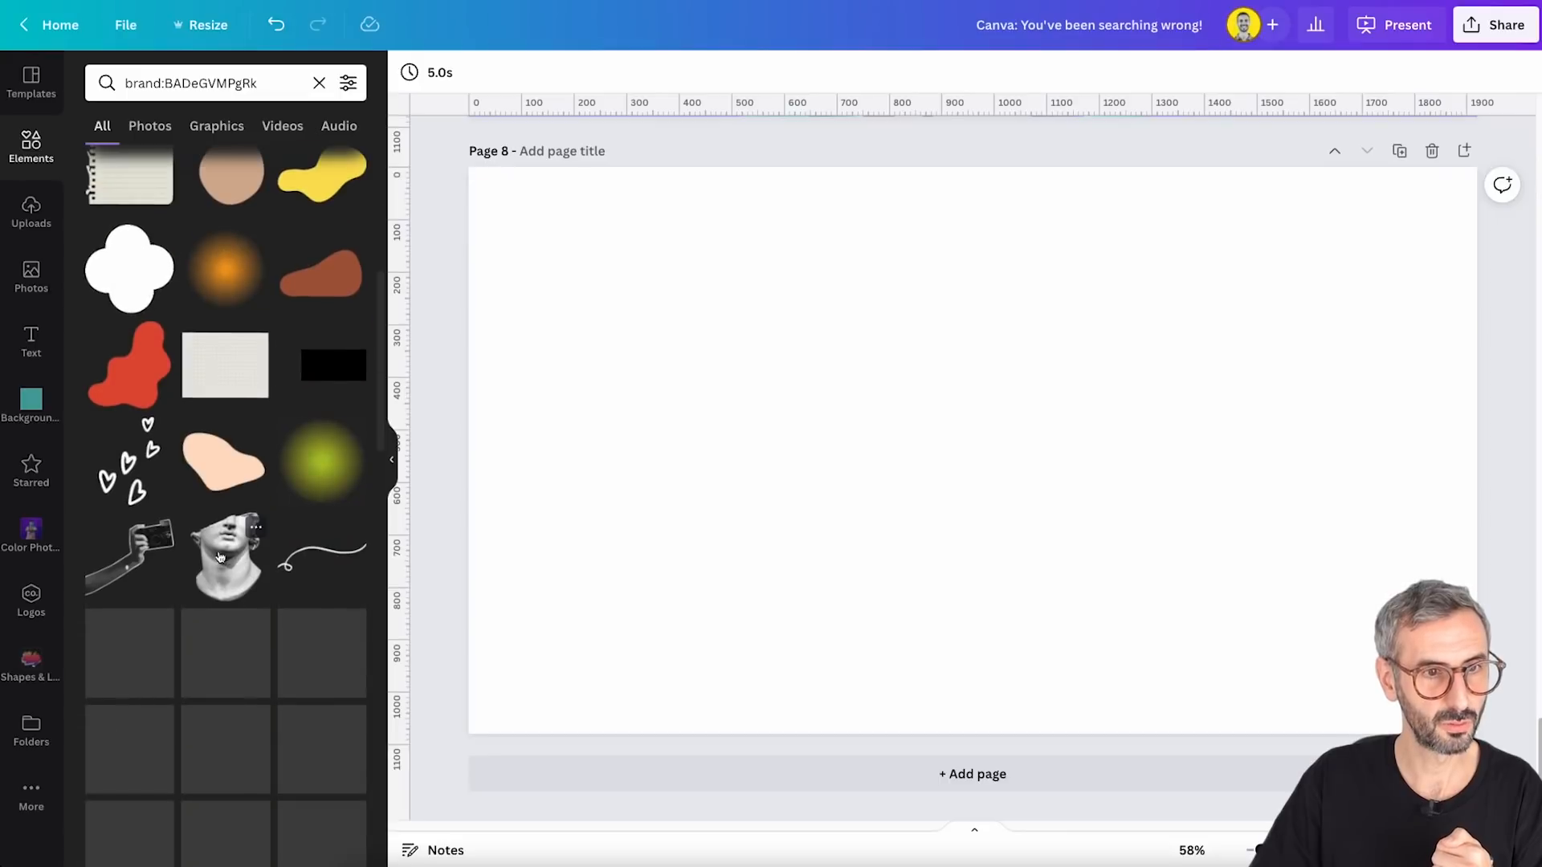
pyautogui.scroll(5, 224, 522)
pyautogui.click(285, 83)
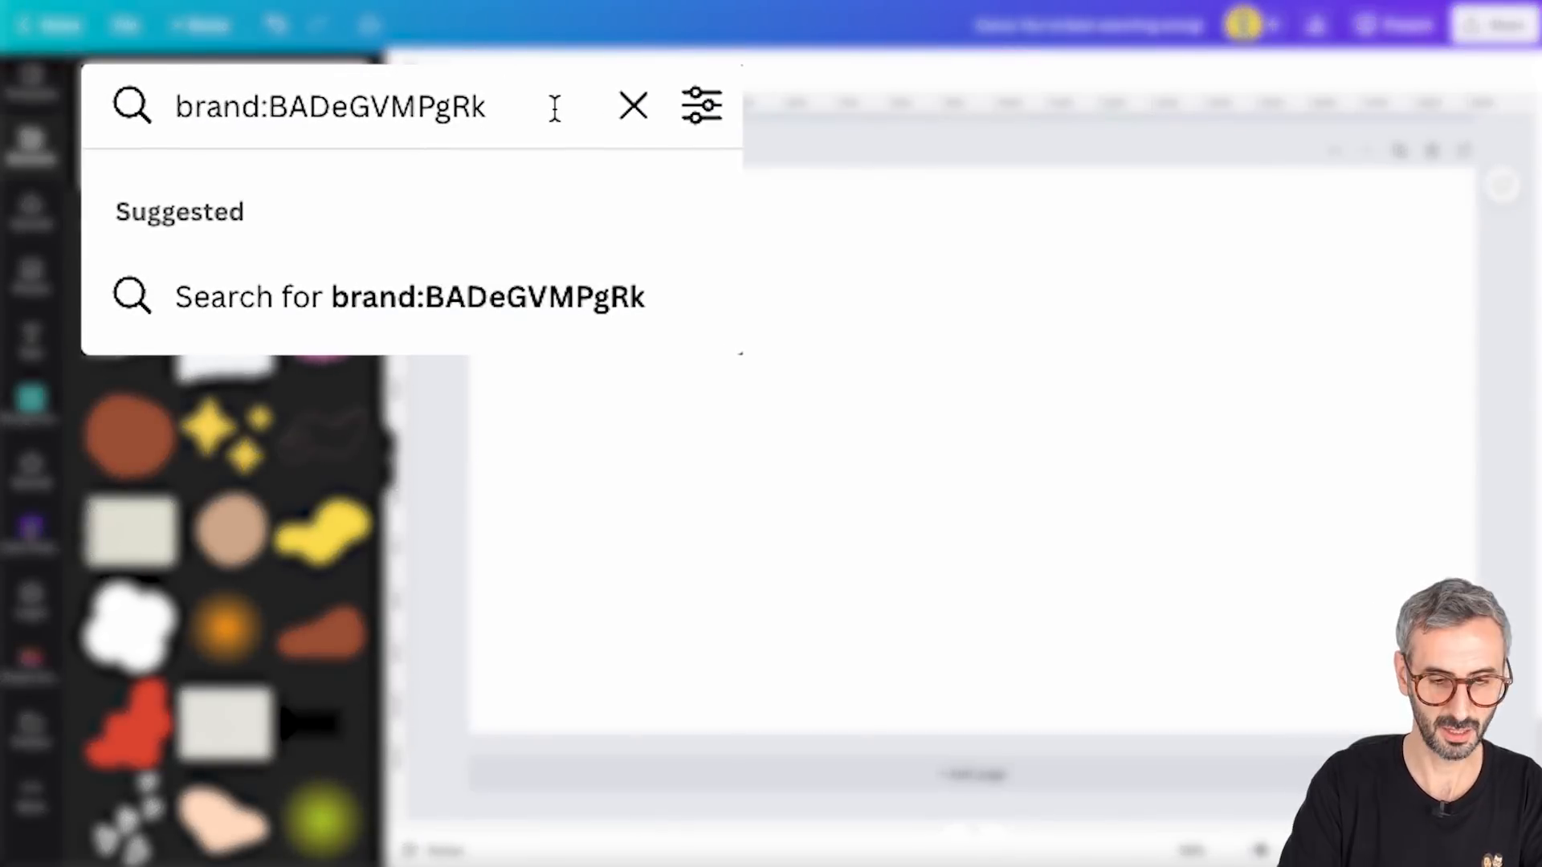
pyautogui.write('kawaii')
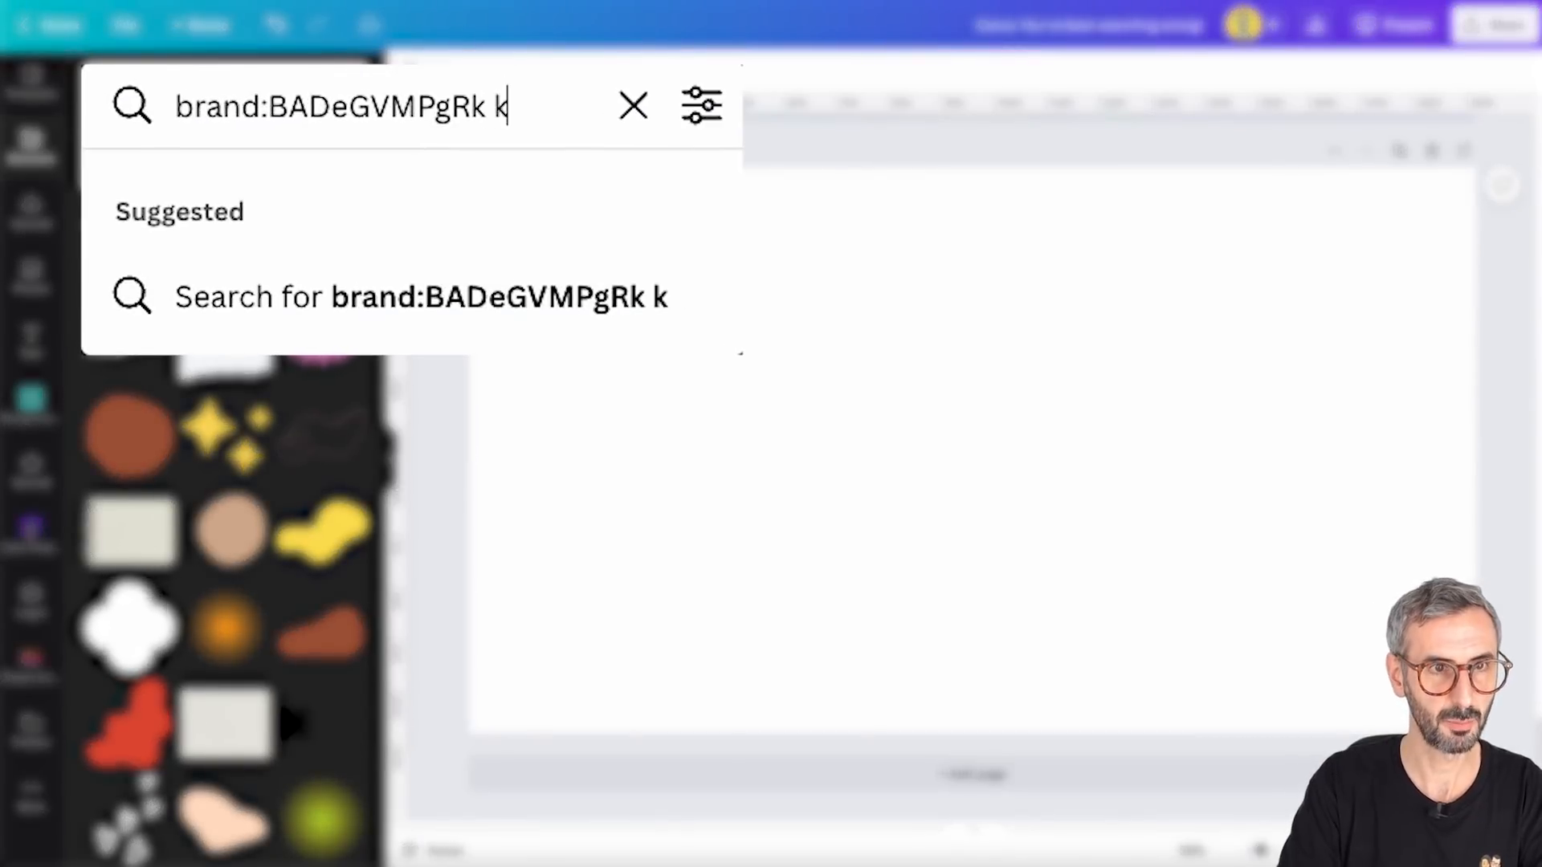
pyautogui.press('Return')
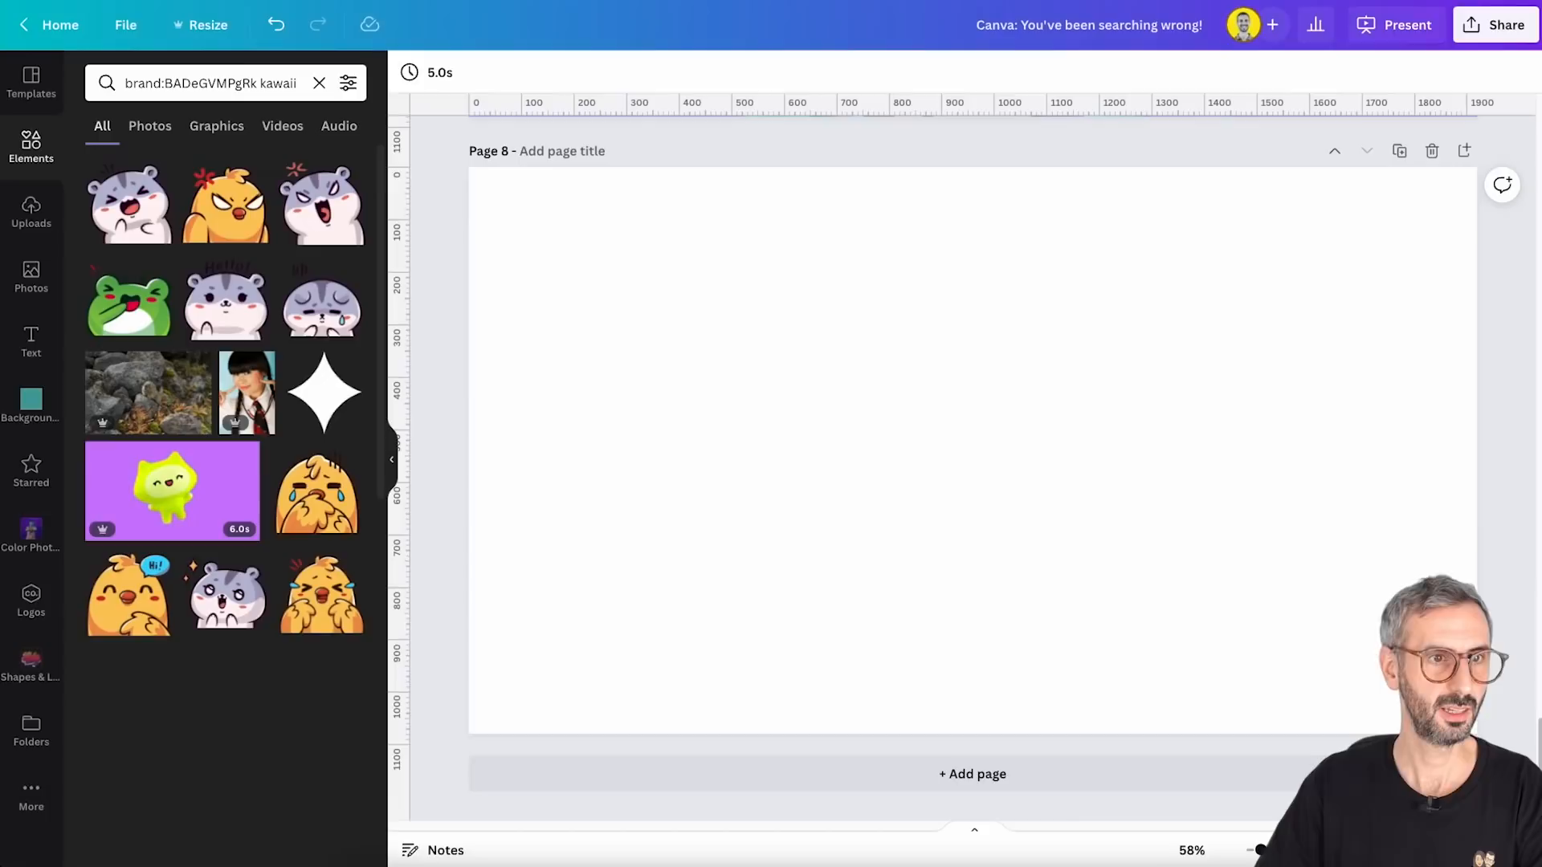
# Browse the creator's kawaii elements and view the collection of the 3D Halloween vampire fangs
pyautogui.scroll(-7, 288, 518)
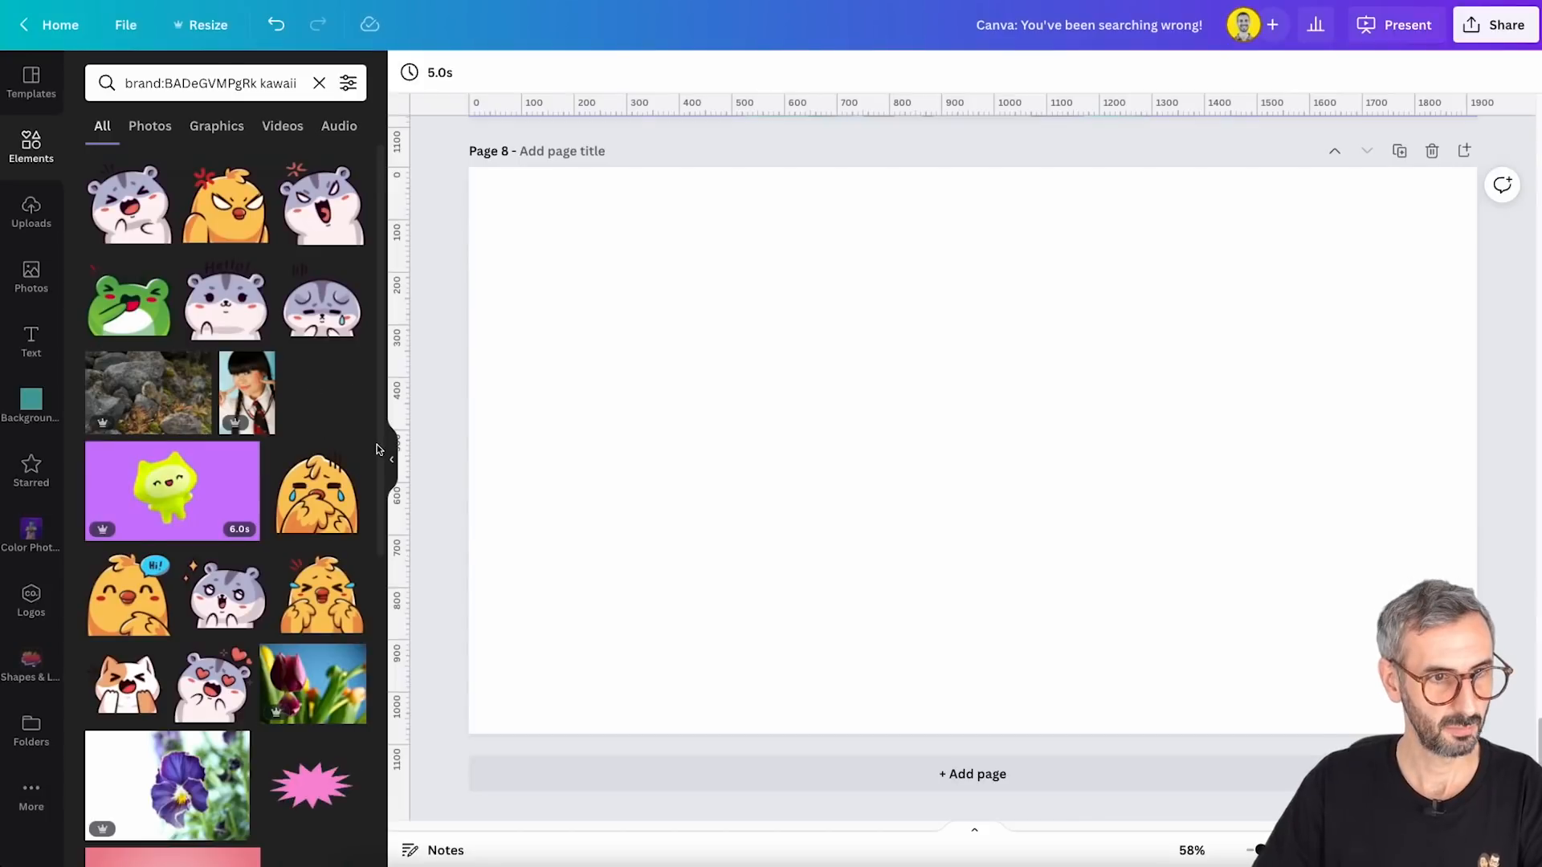
pyautogui.scroll(-10, 288, 518)
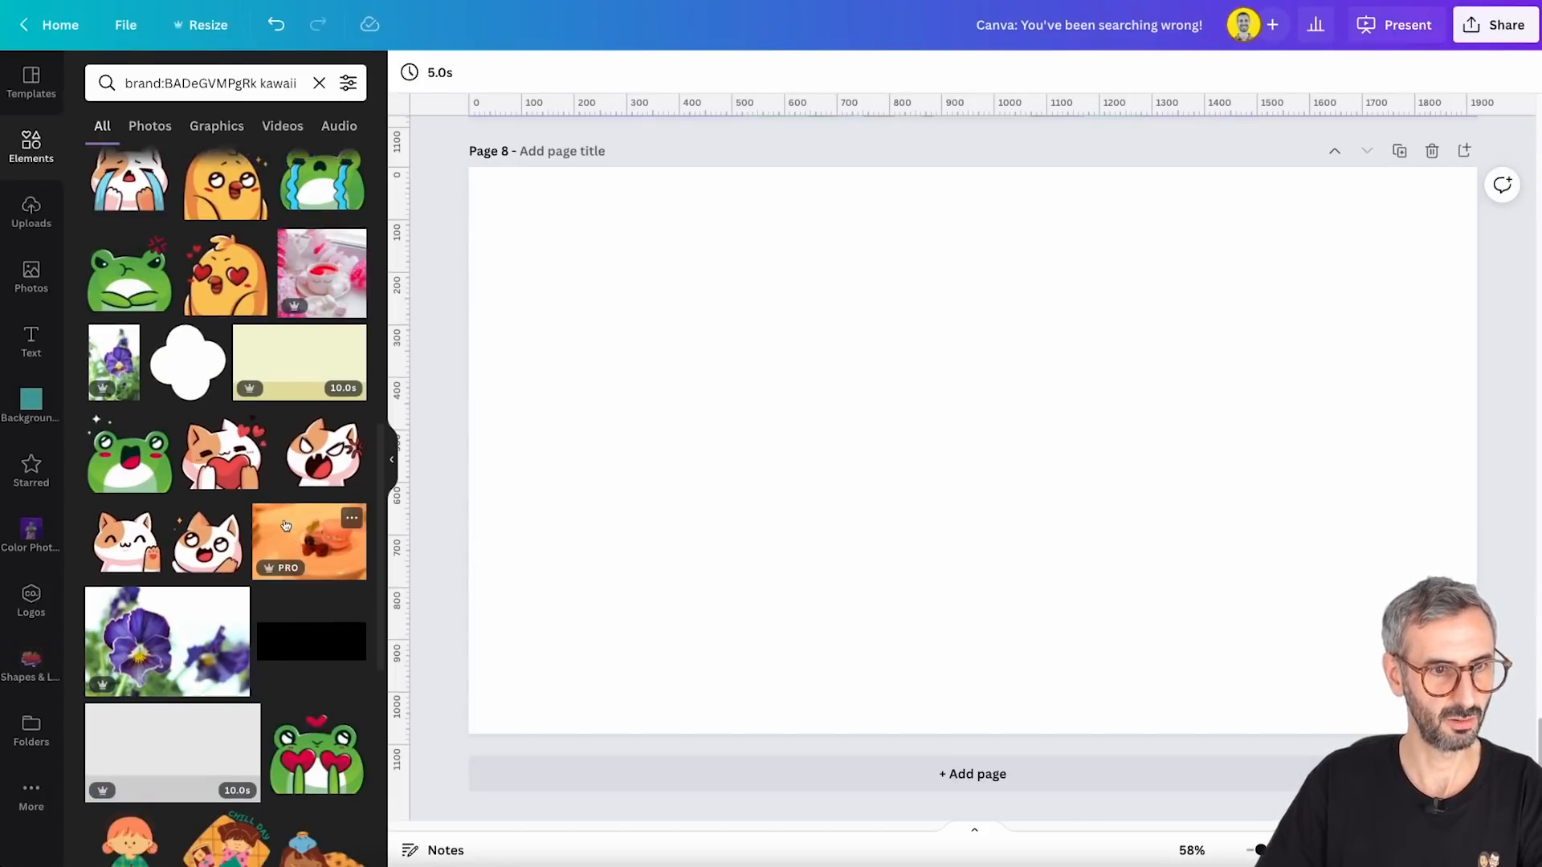
pyautogui.scroll(-2, 269, 570)
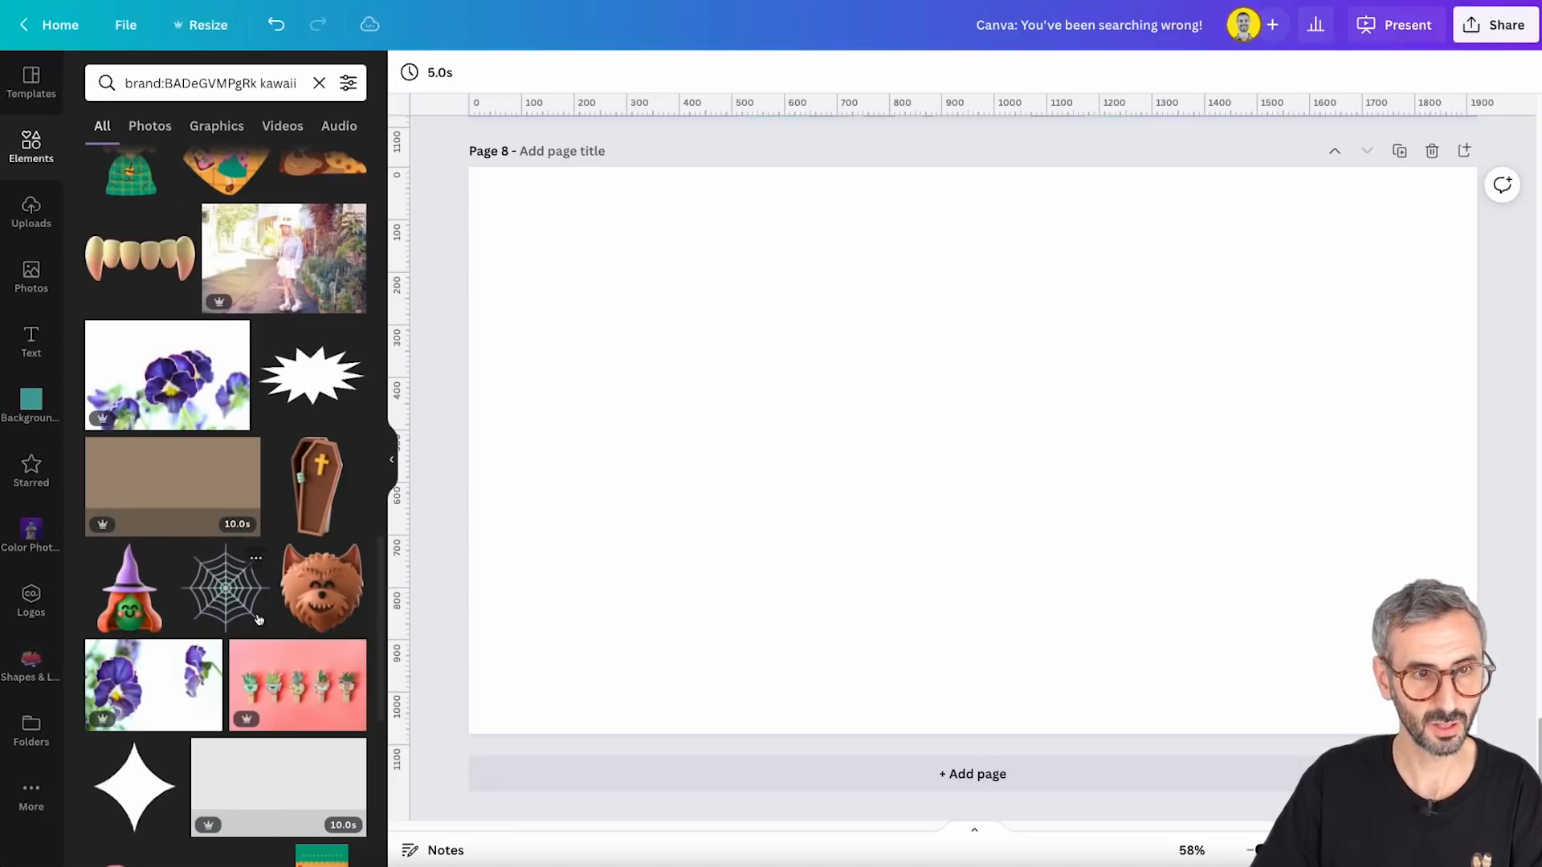
pyautogui.scroll(3, 148, 498)
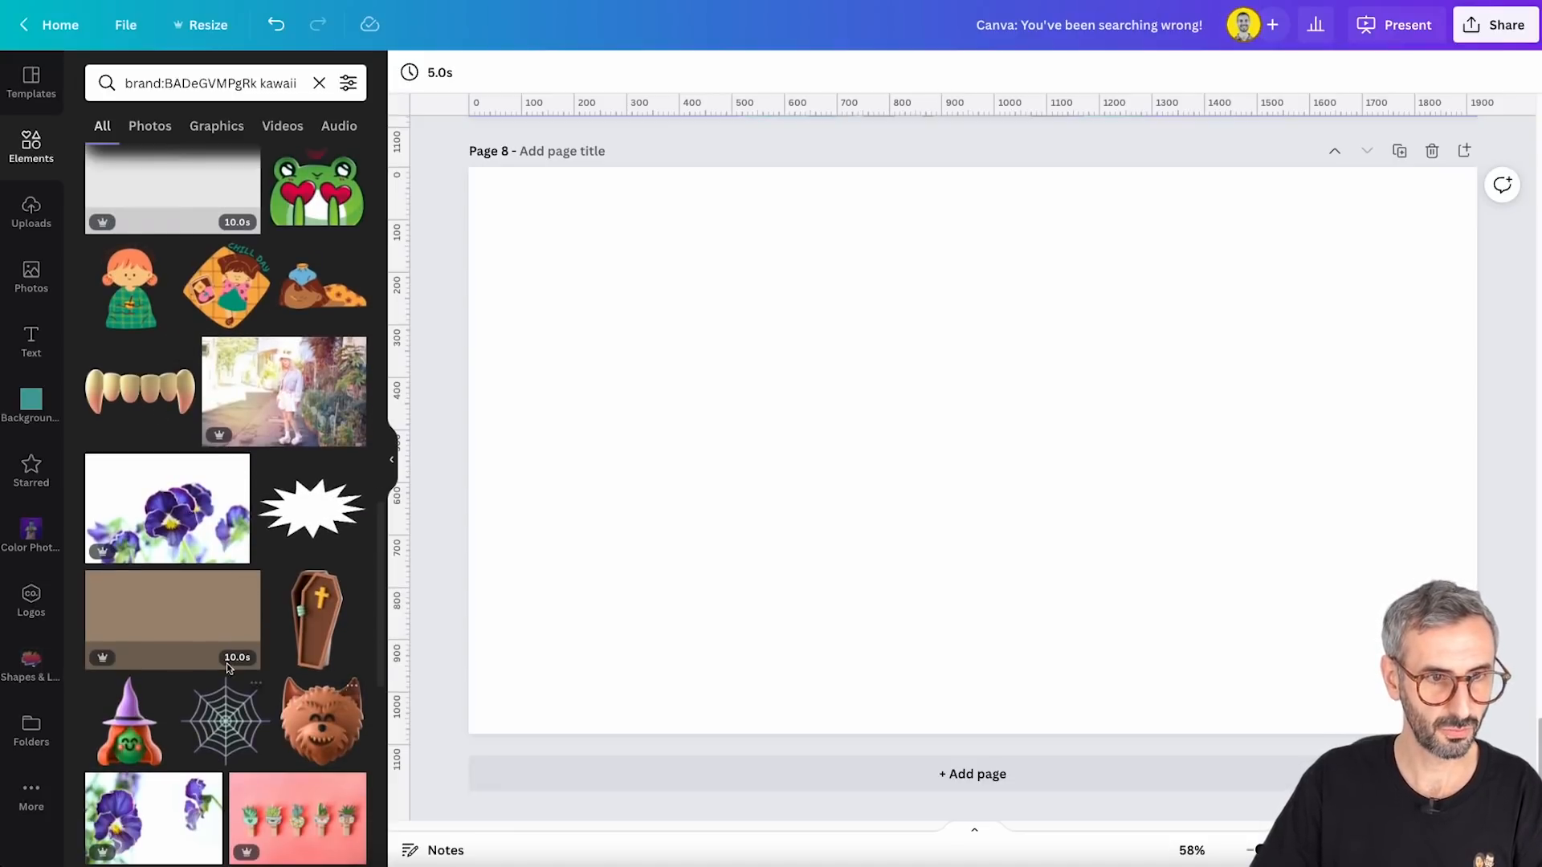
pyautogui.click(180, 353)
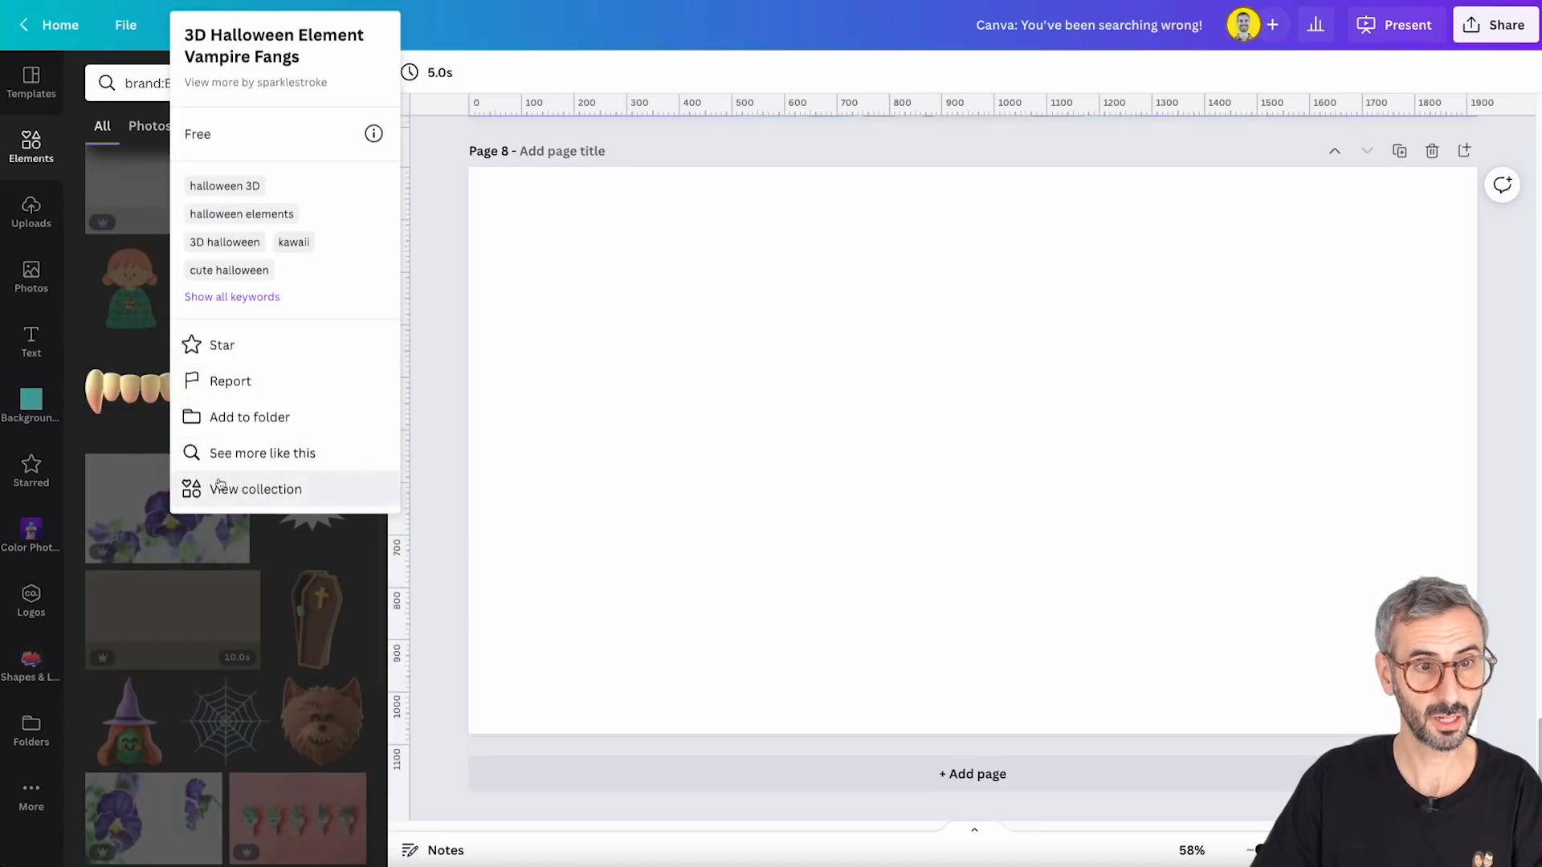
pyautogui.click(266, 495)
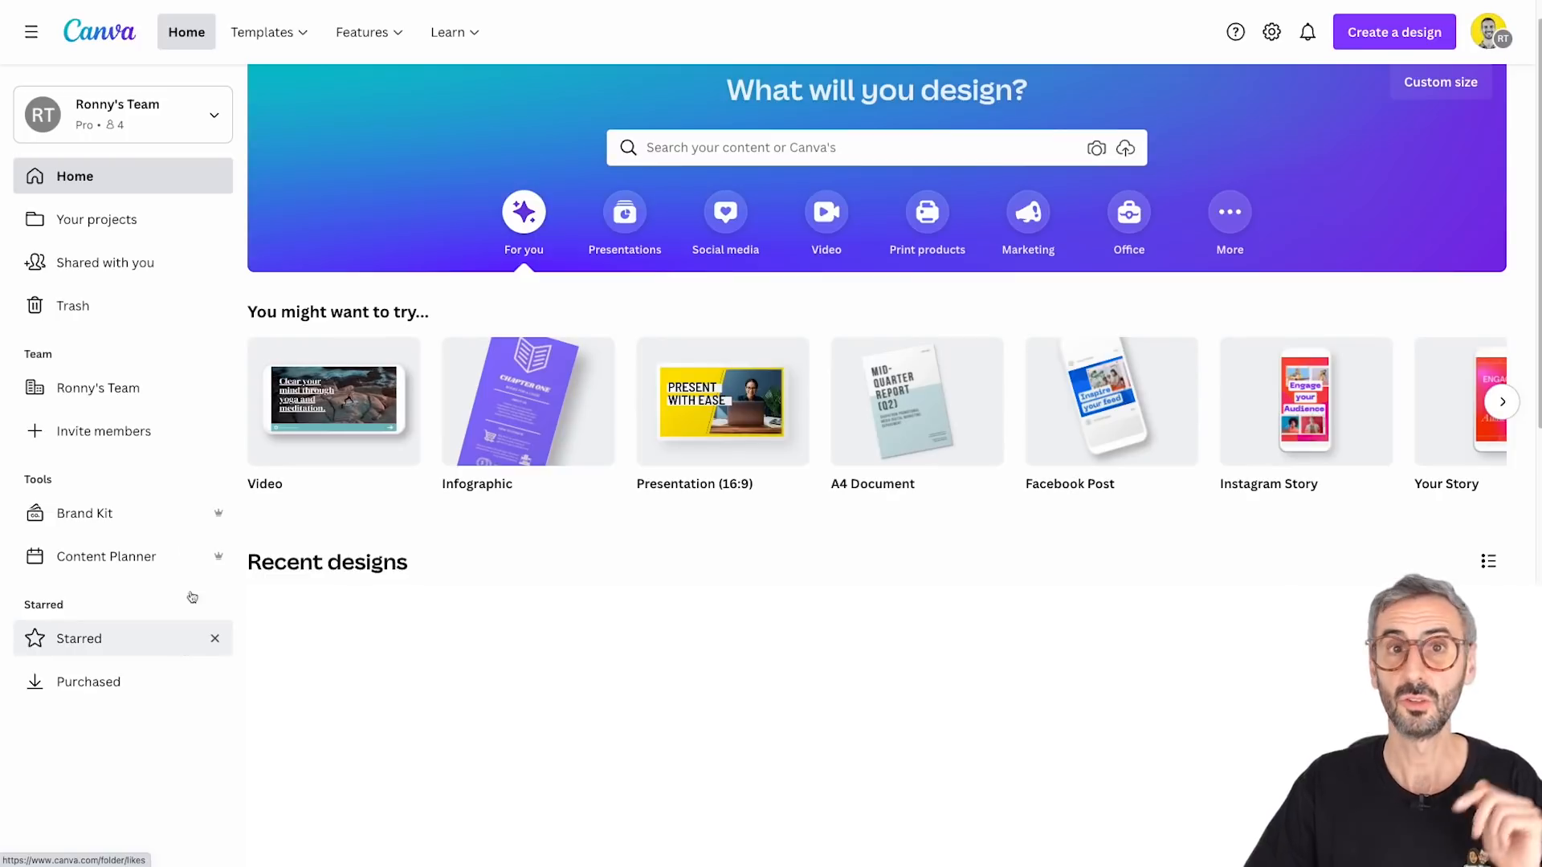
# Show the folders in Your projects and open the Backgrounds folder
pyautogui.click(130, 225)
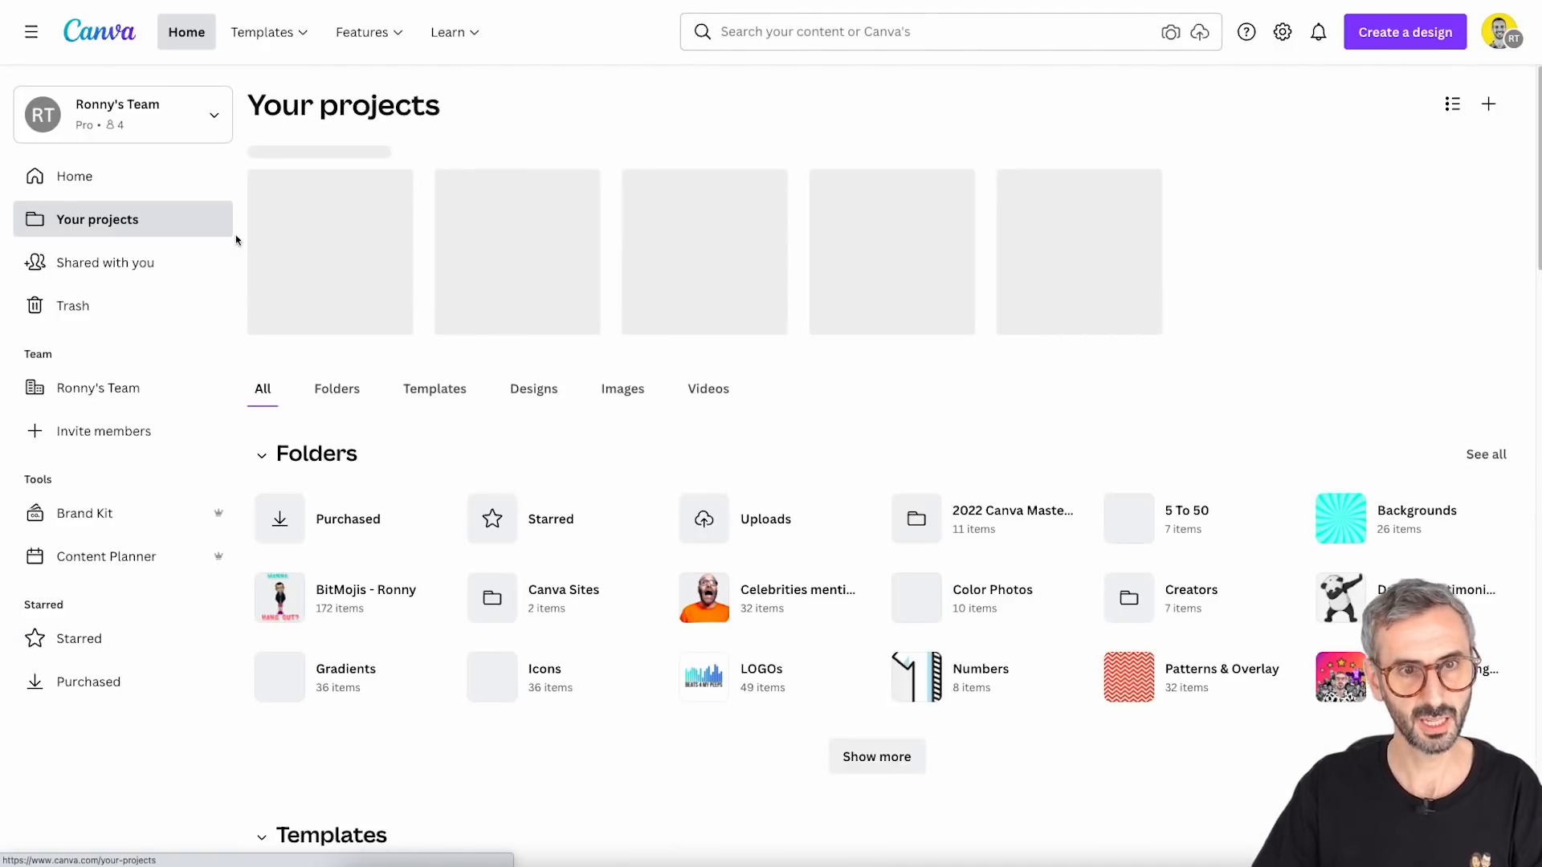
pyautogui.click(335, 411)
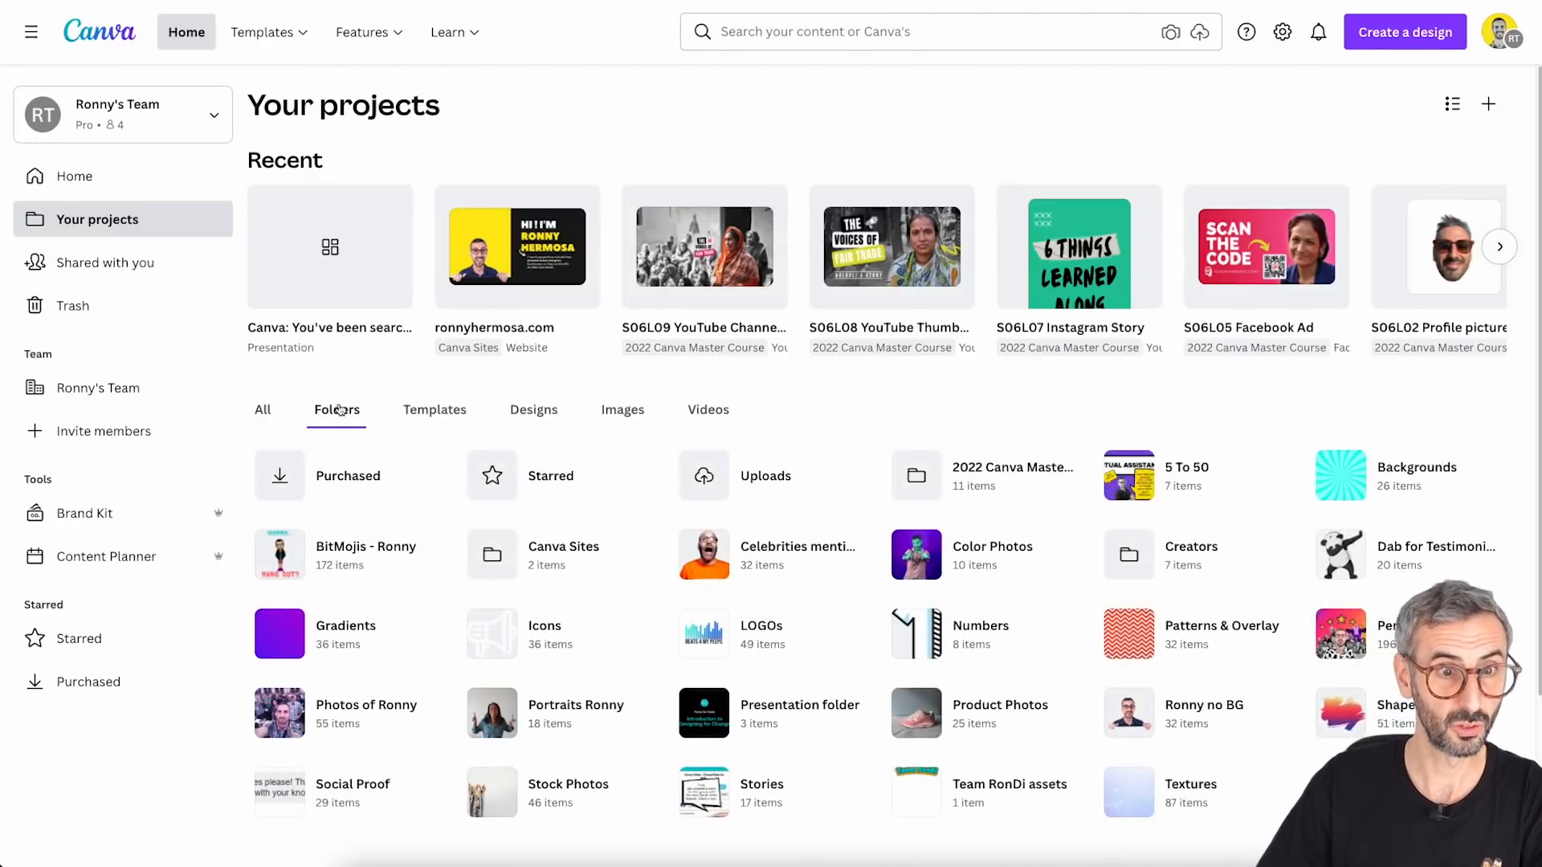
pyautogui.scroll(-1, 338, 411)
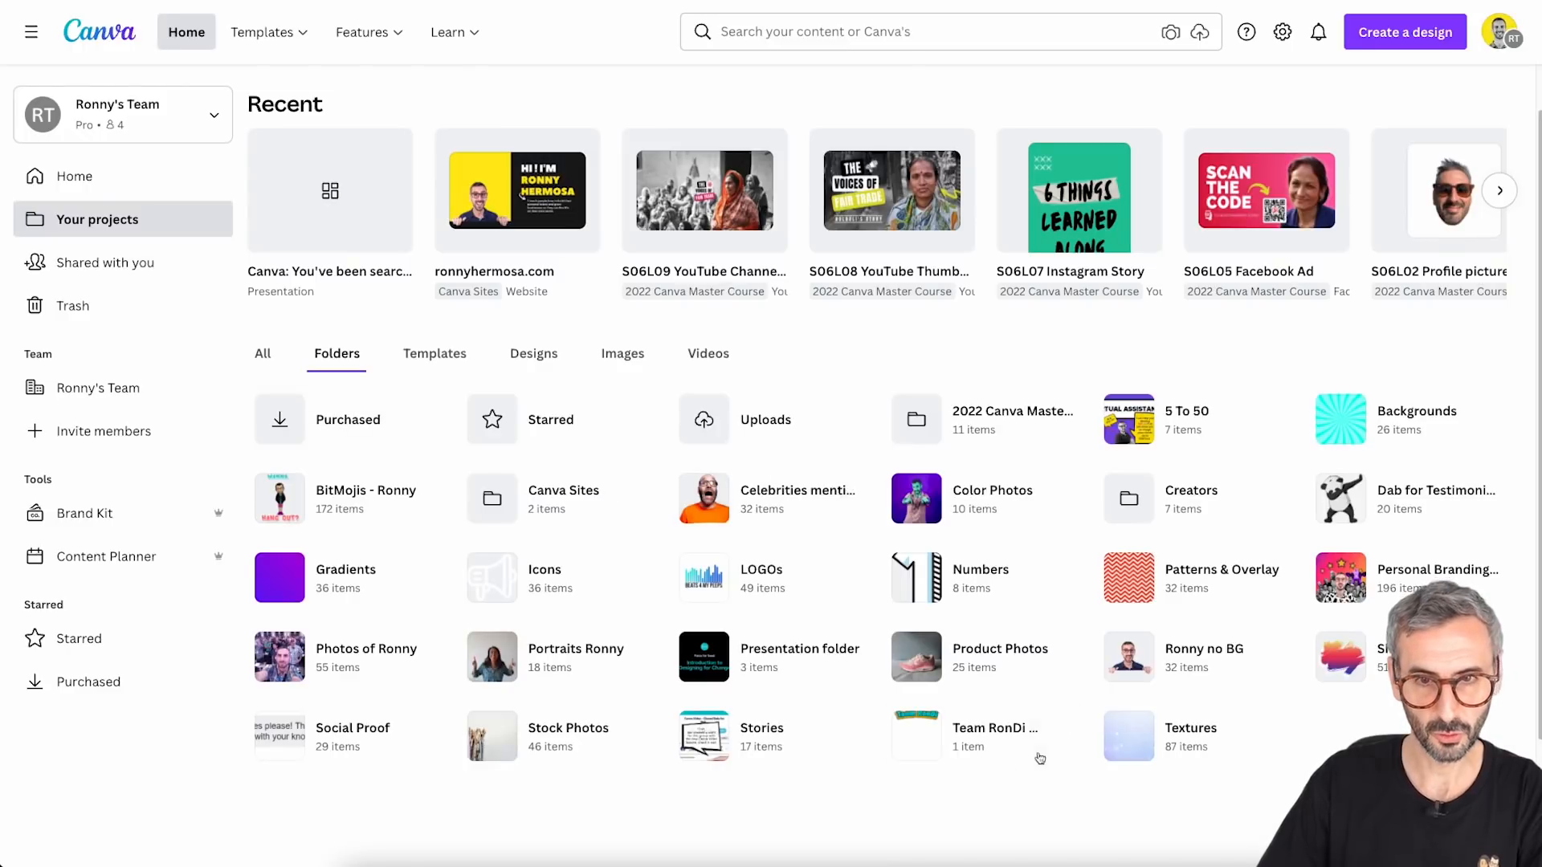
pyautogui.scroll(-1, 1040, 758)
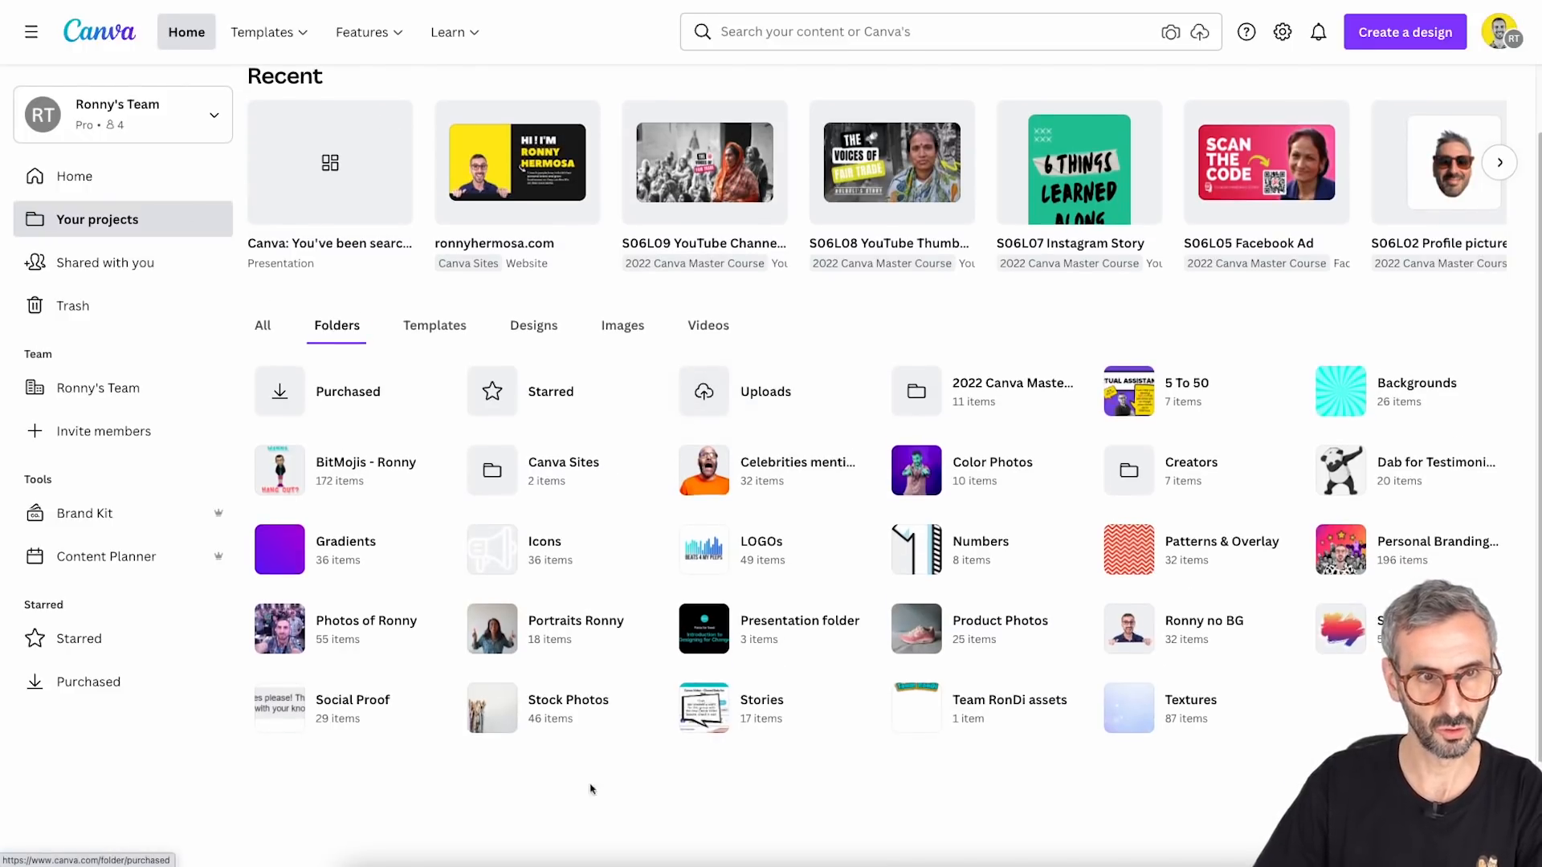
pyautogui.click(1364, 398)
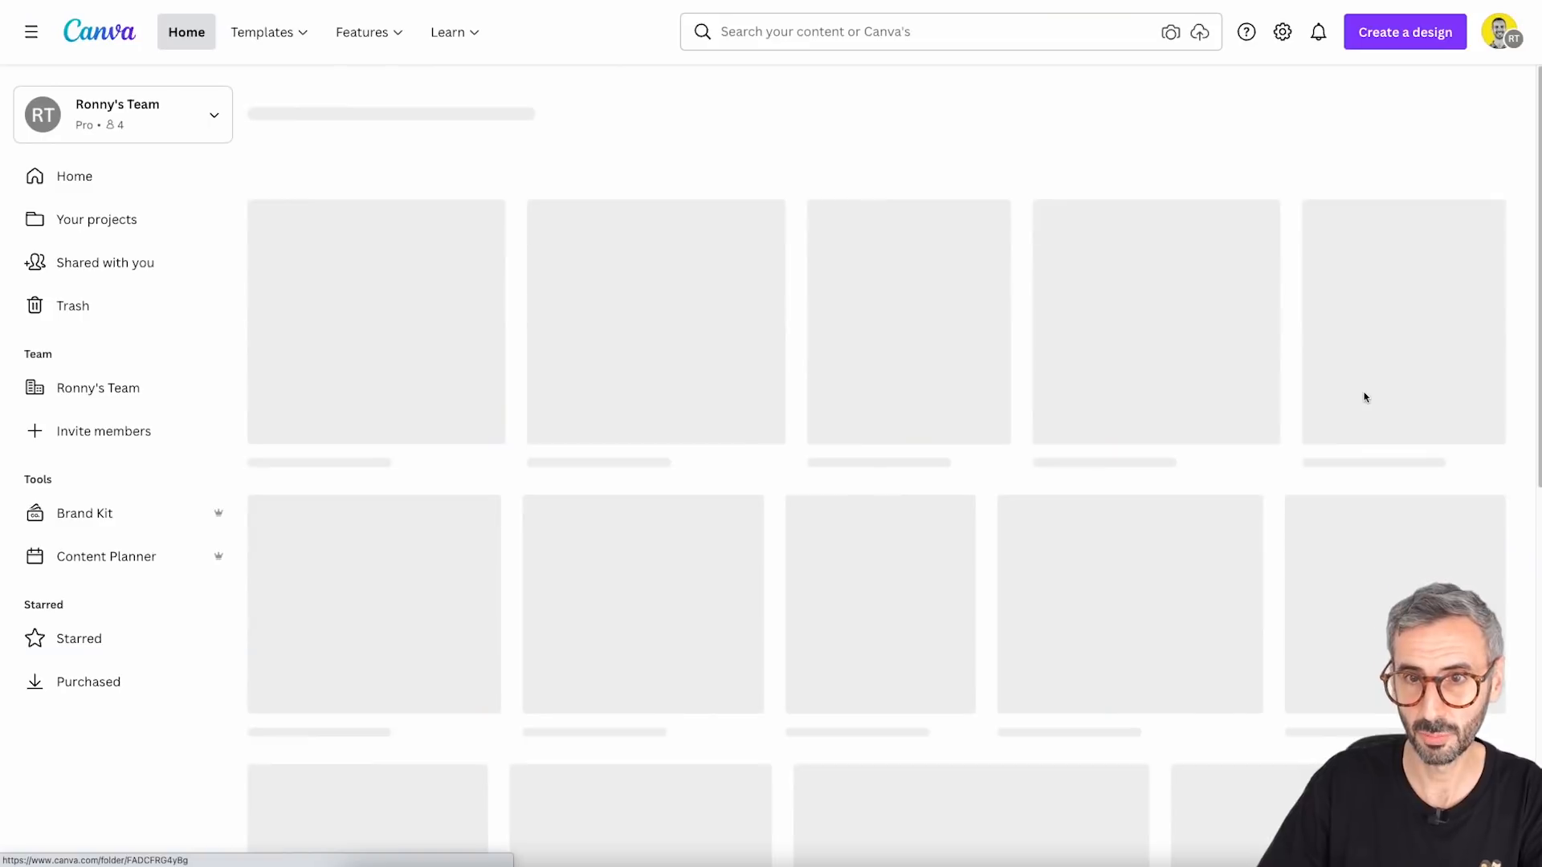
# Look through the textures, gradients and swirls stored in the Backgrounds folder
pyautogui.scroll(-1, 333, 526)
pyautogui.scroll(-6, 333, 527)
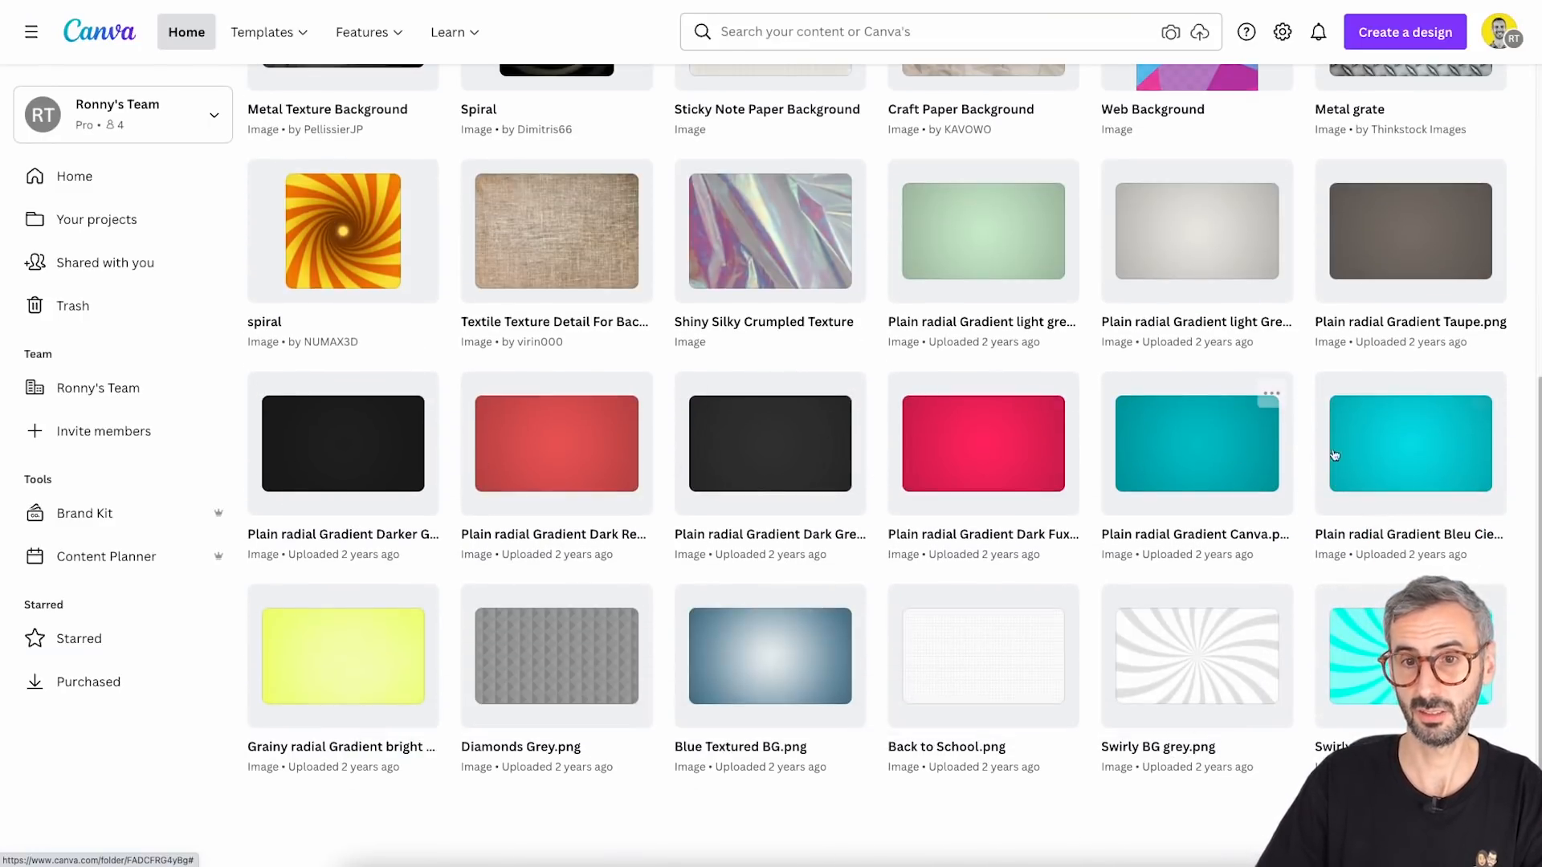
pyautogui.scroll(-1, 1337, 426)
pyautogui.scroll(2, 1337, 449)
pyautogui.scroll(4, 1337, 493)
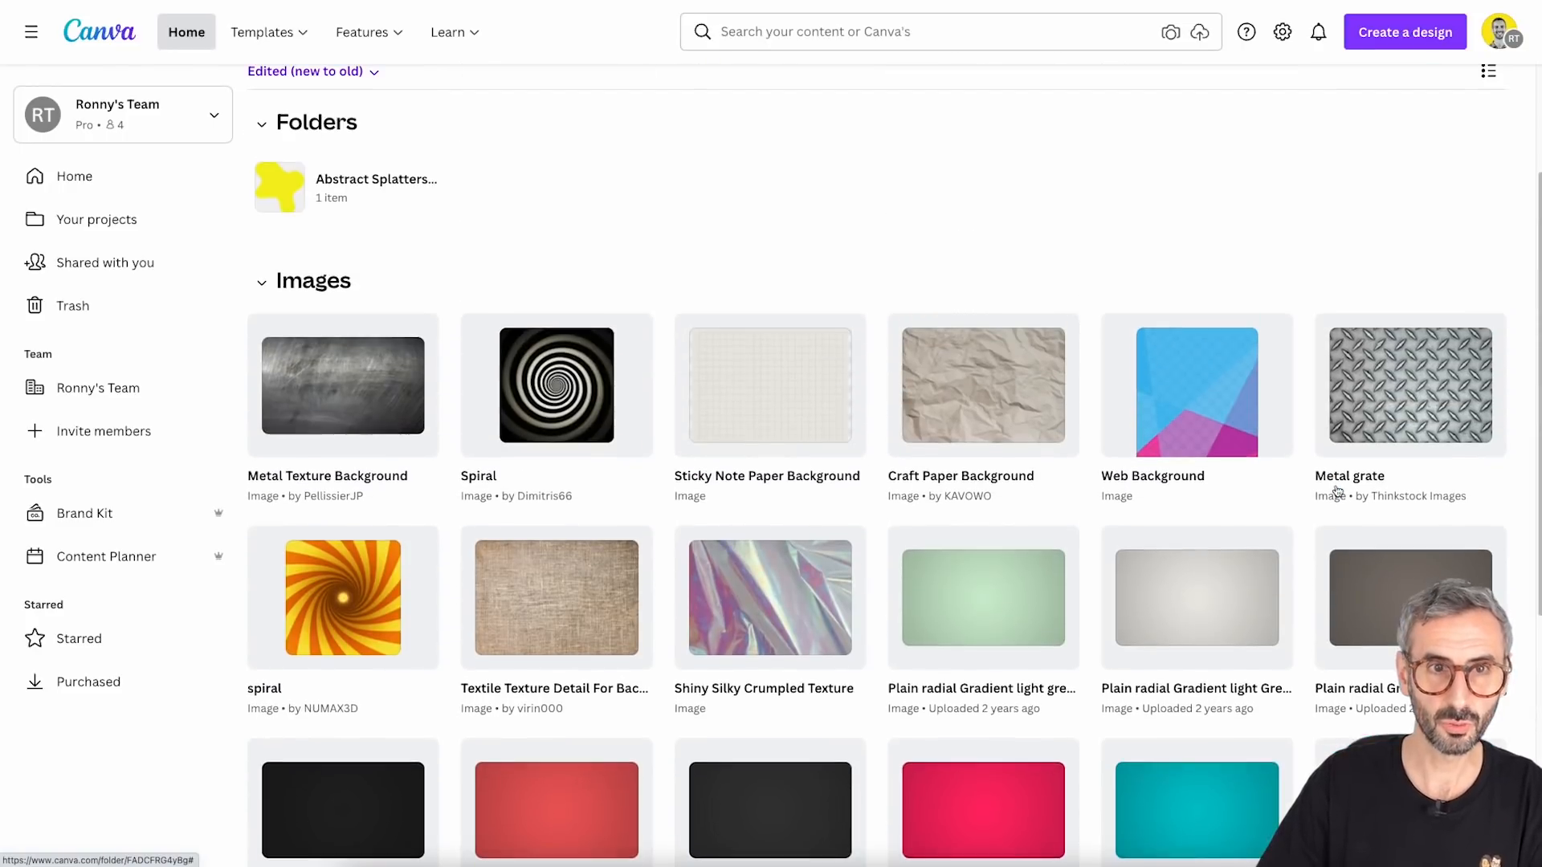
pyautogui.scroll(3, 1273, 464)
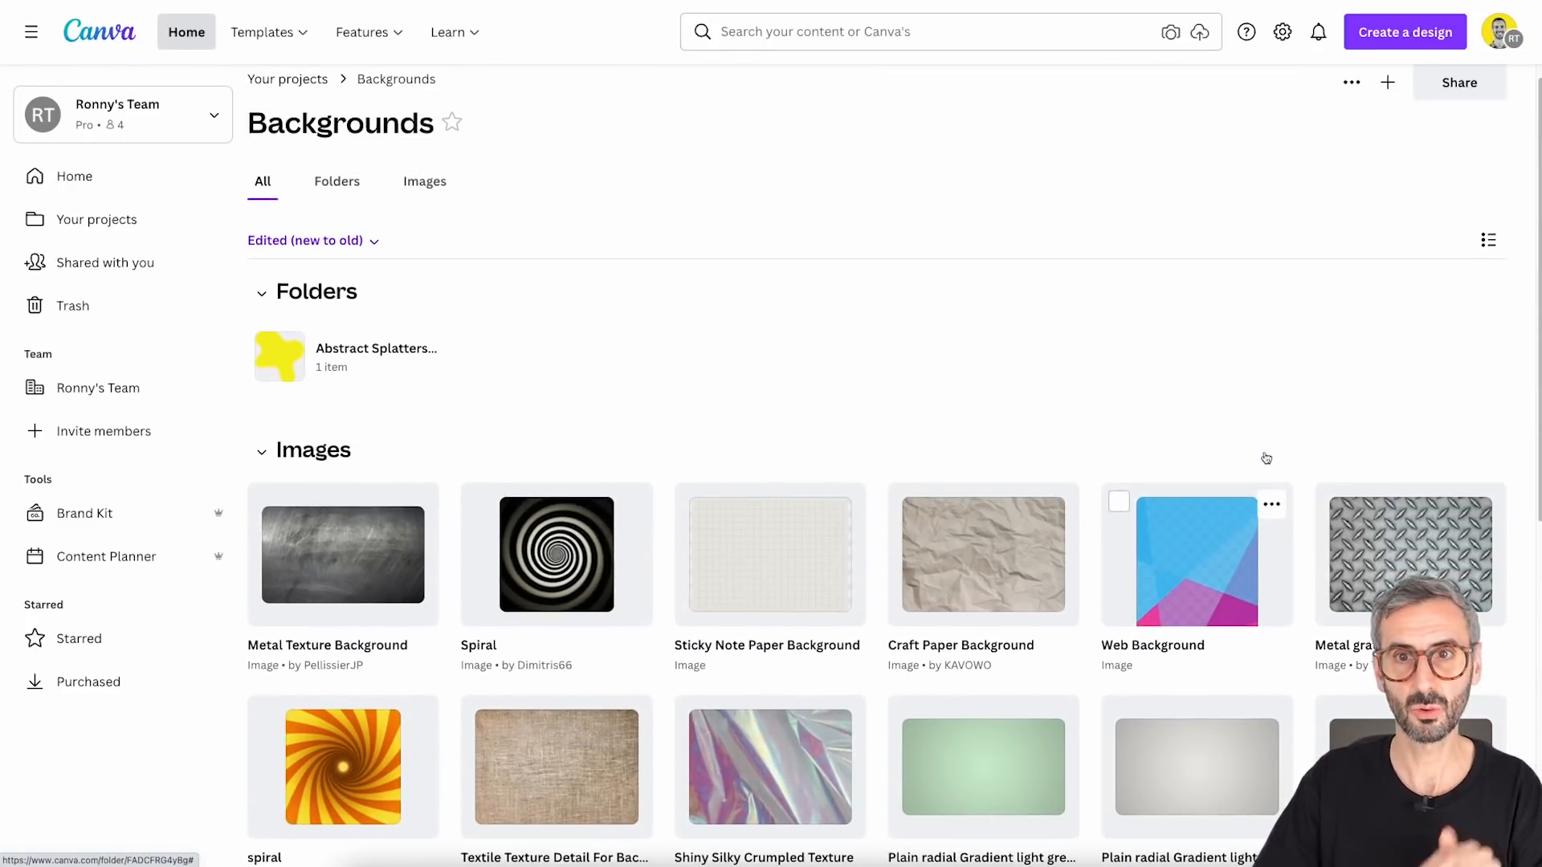
# Create a subfolder named "Gradient BGs" inside the Backgrounds folder
pyautogui.click(1389, 106)
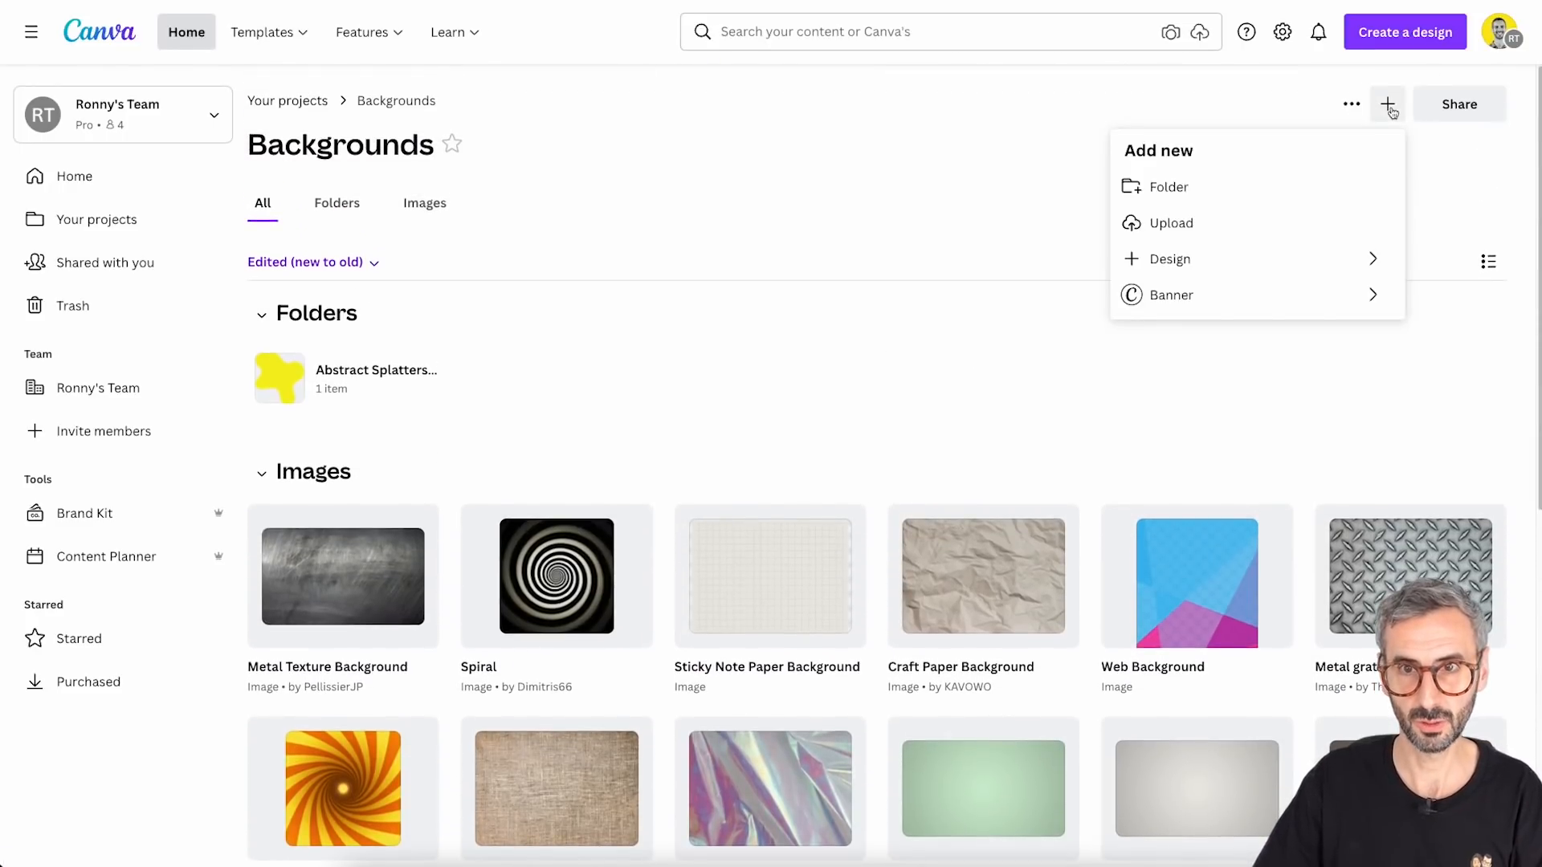
pyautogui.click(1243, 196)
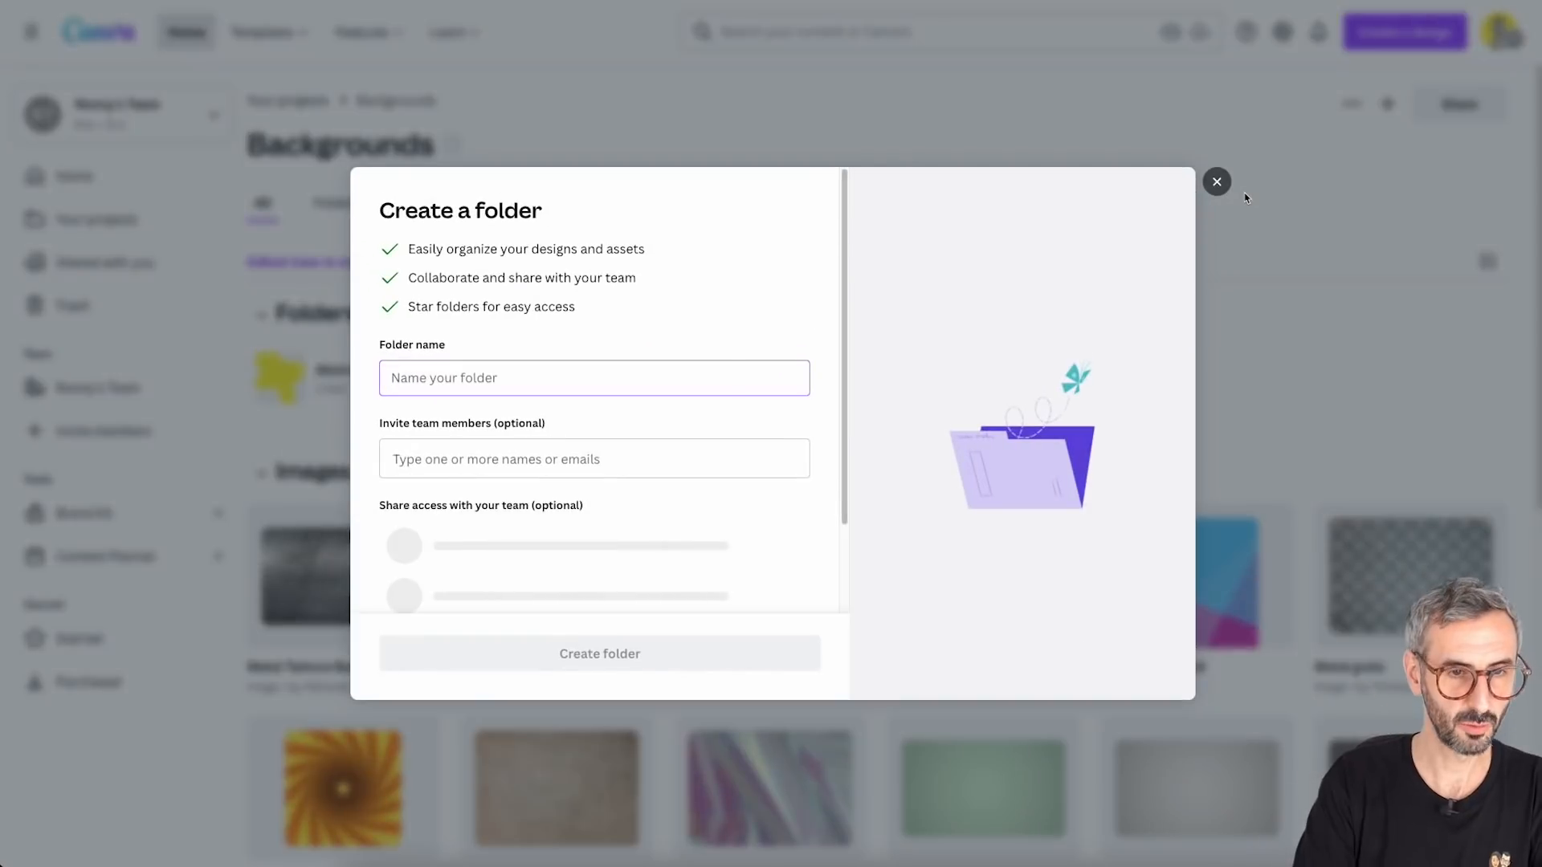
pyautogui.write('Gradient BGs')
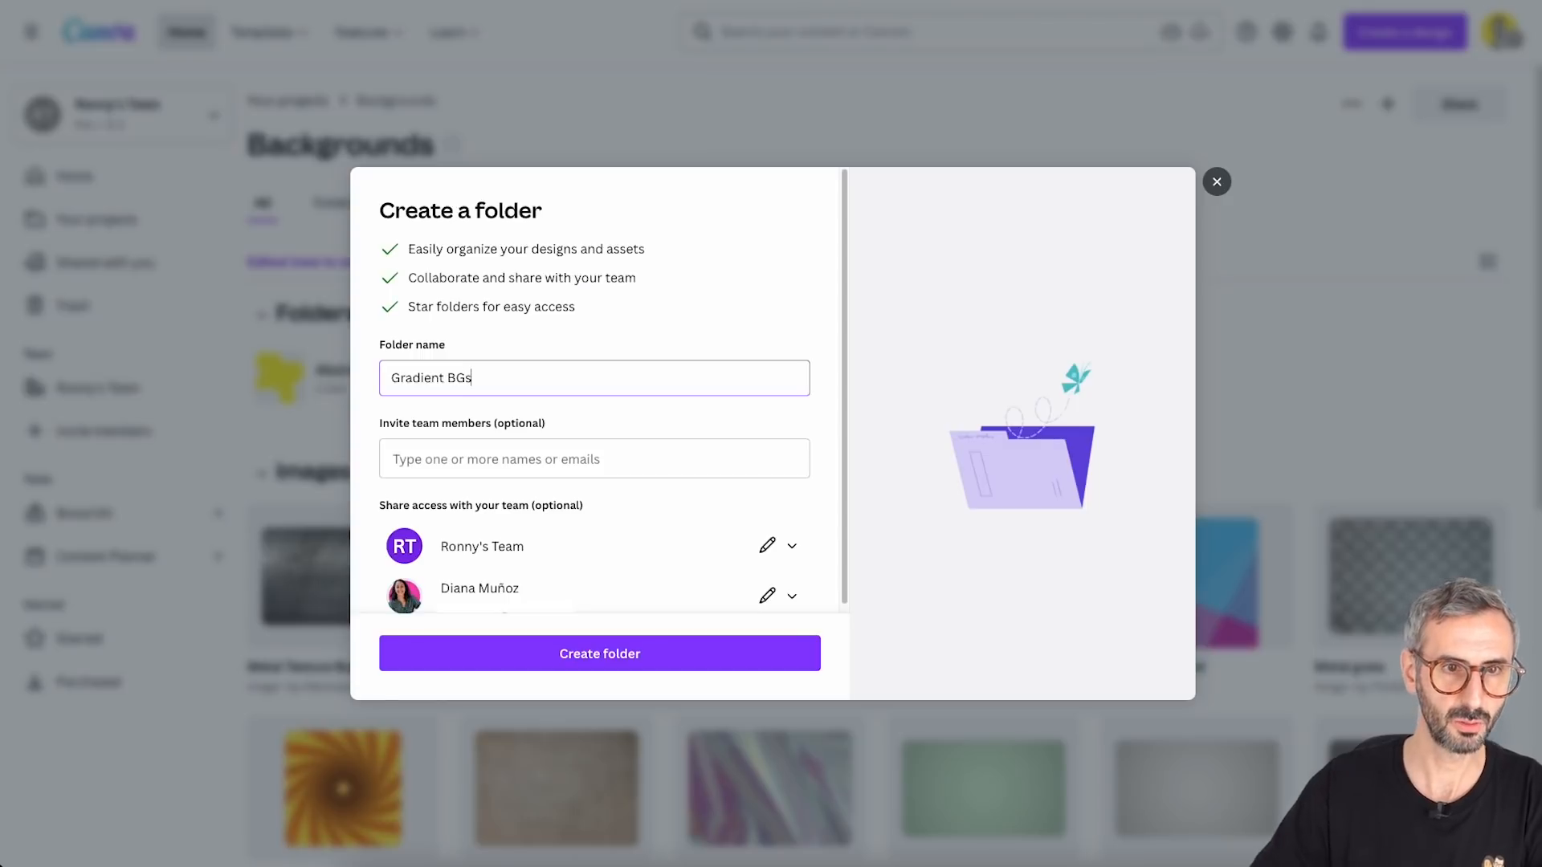
pyautogui.click(630, 652)
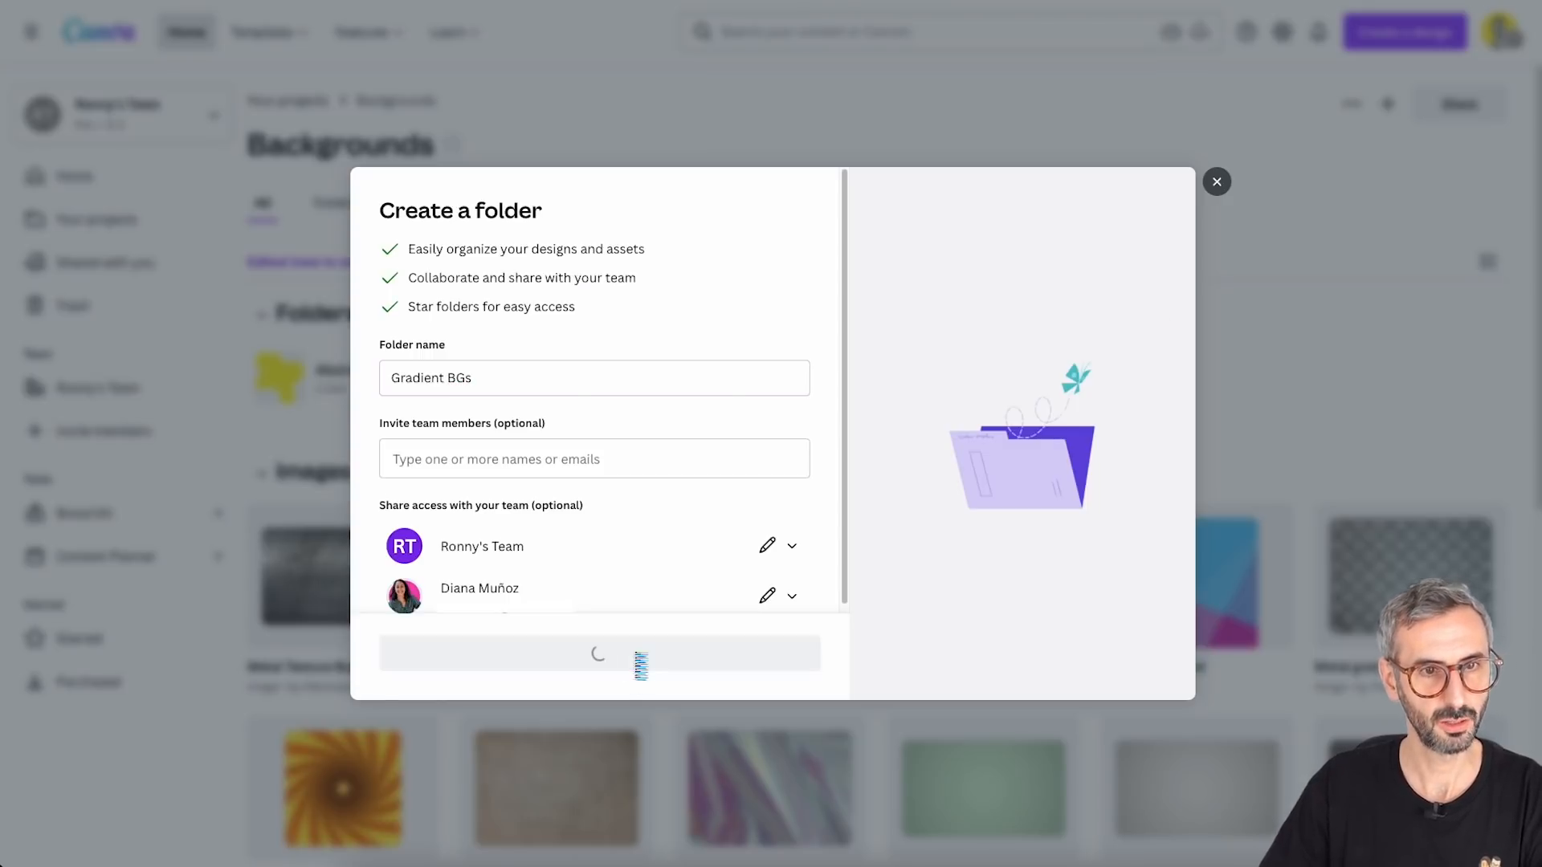
# Select all the plain radial gradient images, the grainy radial gradient and Blue Textured BG.png in the Backgrounds folder
pyautogui.scroll(-2, 347, 364)
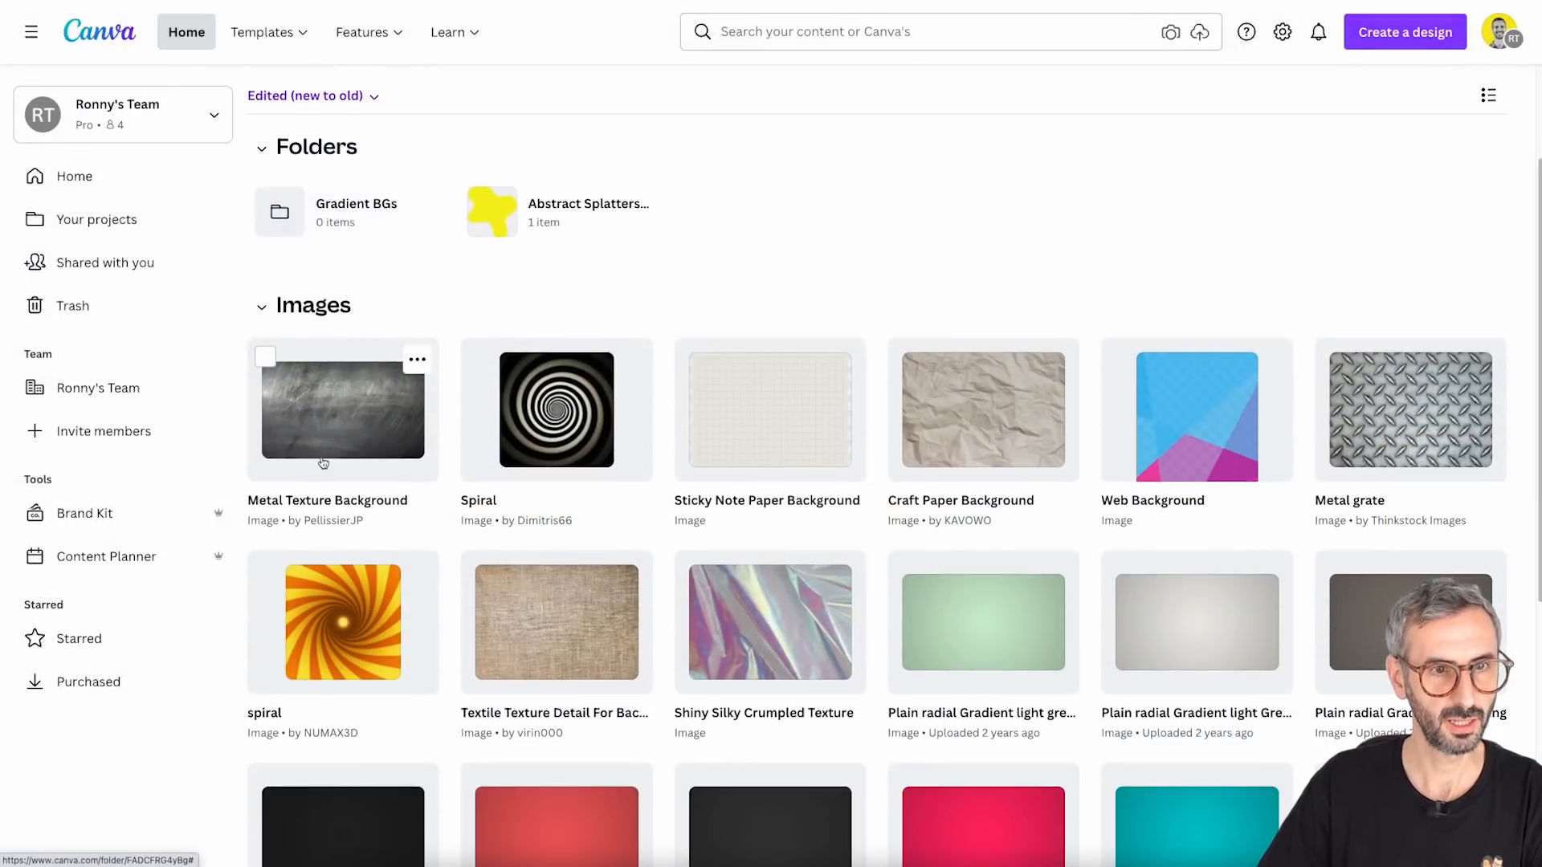
pyautogui.scroll(-3, 391, 437)
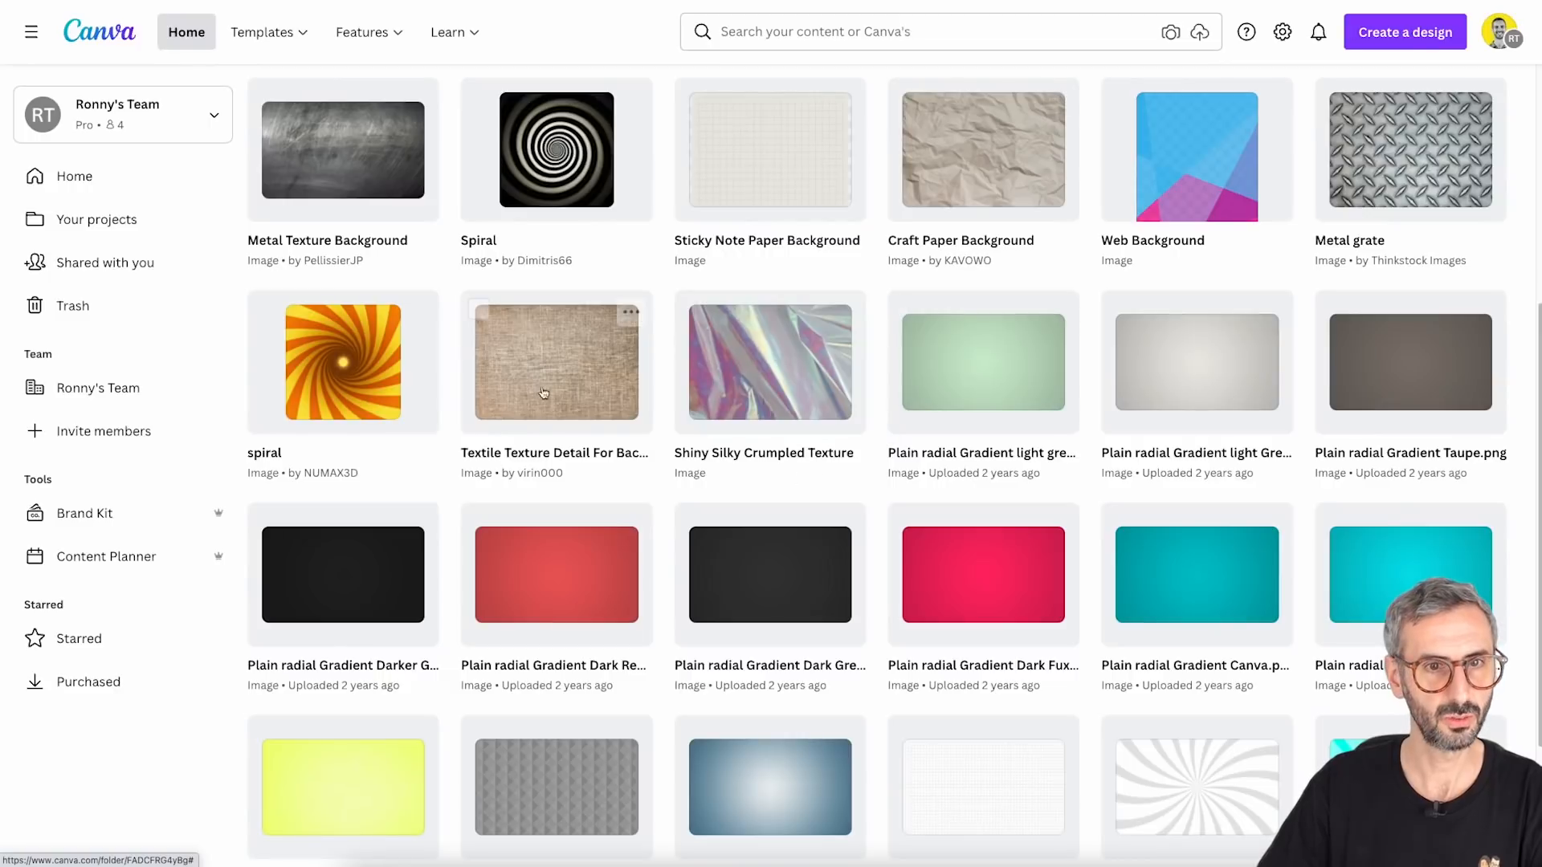
pyautogui.click(908, 310)
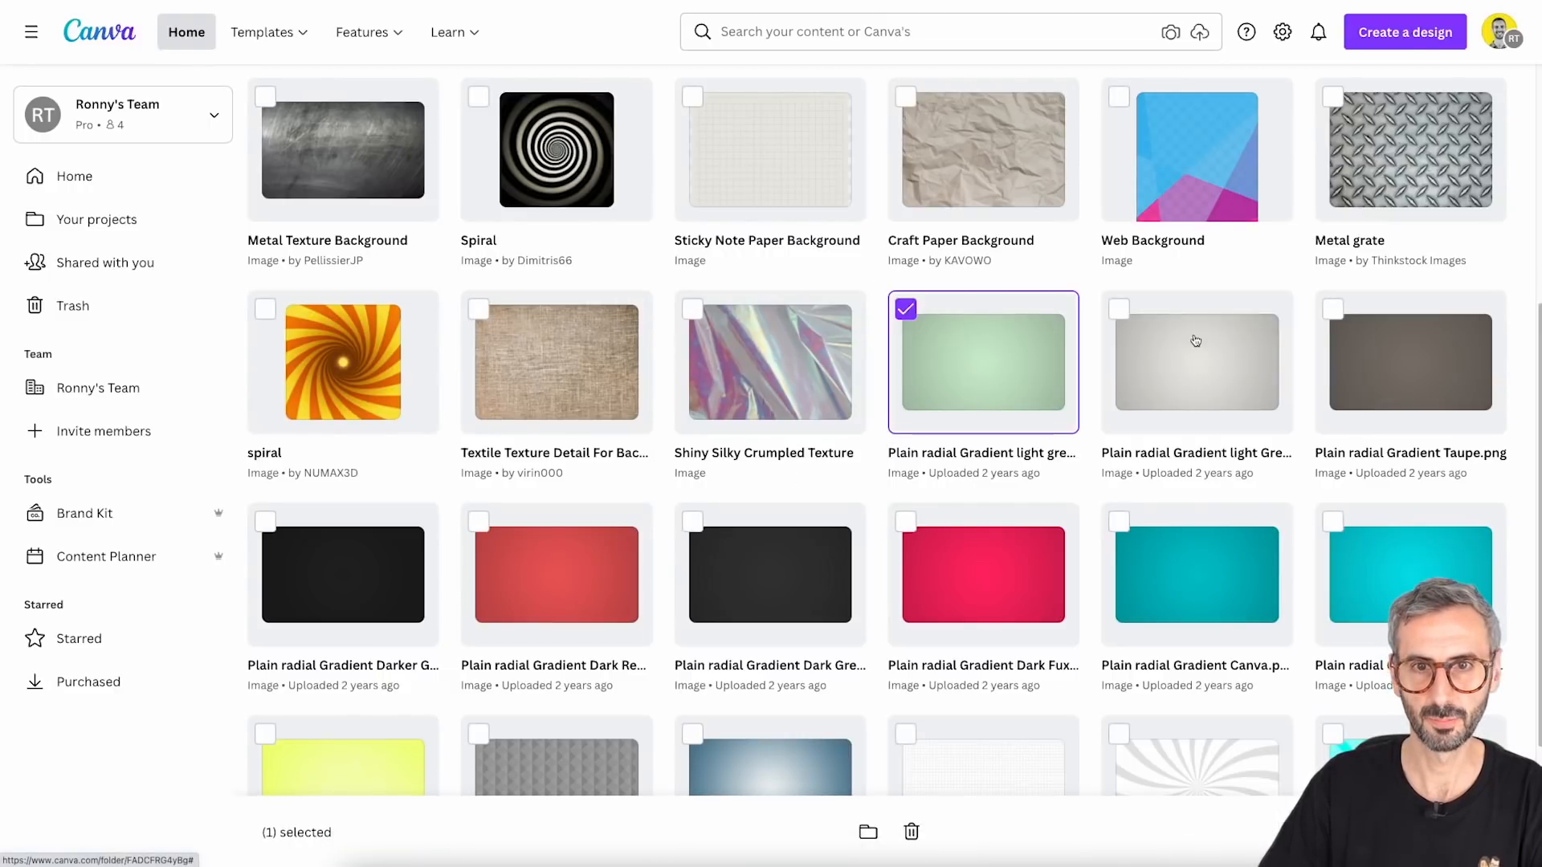
pyautogui.click(1121, 311)
pyautogui.click(1331, 310)
pyautogui.click(265, 521)
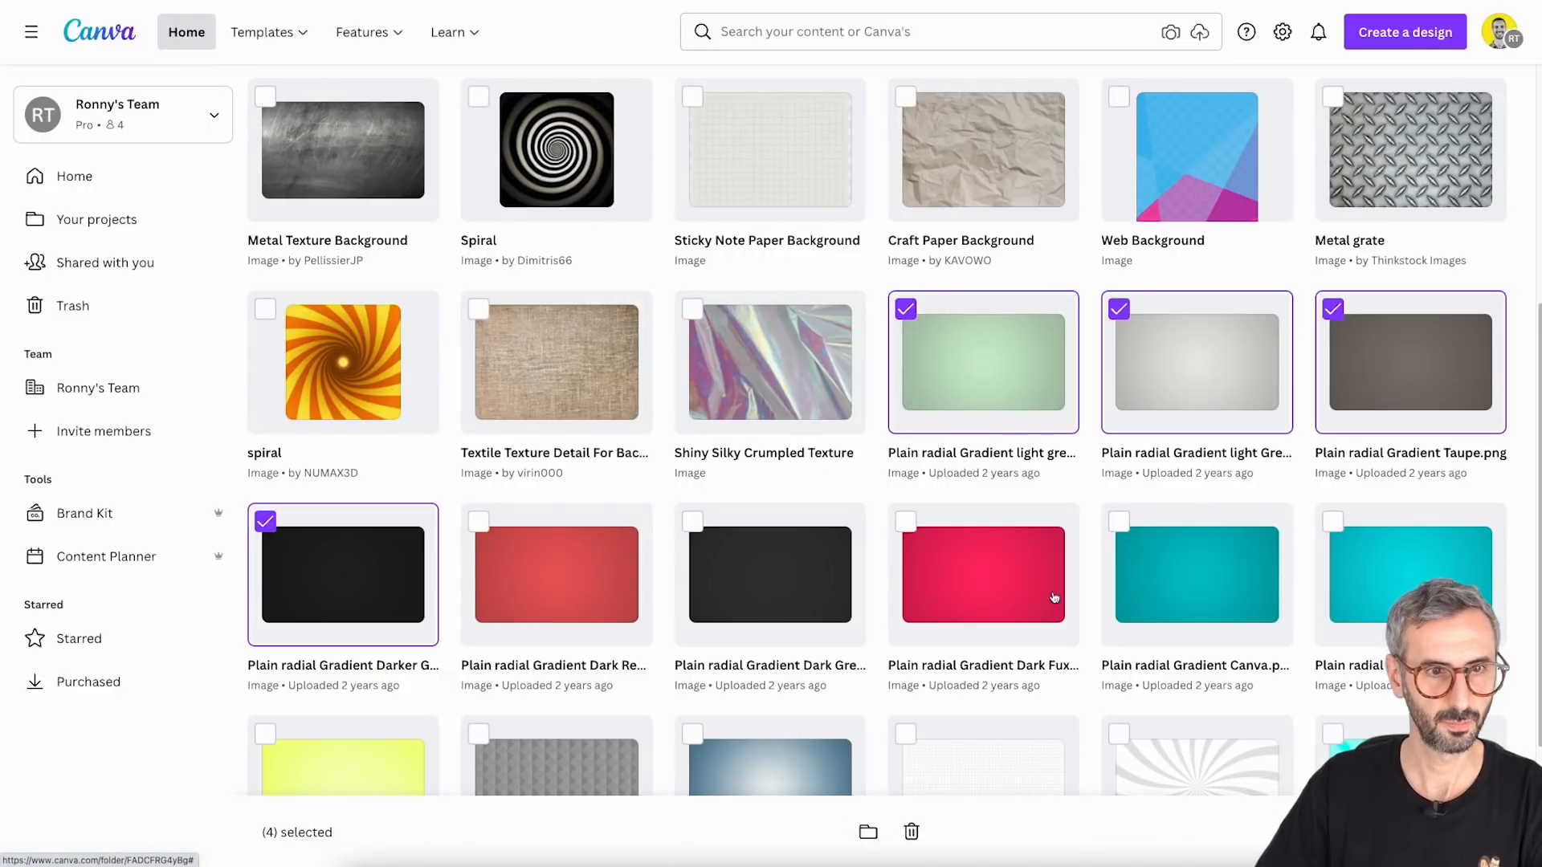
pyautogui.click(1332, 524)
pyautogui.click(1119, 522)
pyautogui.click(905, 522)
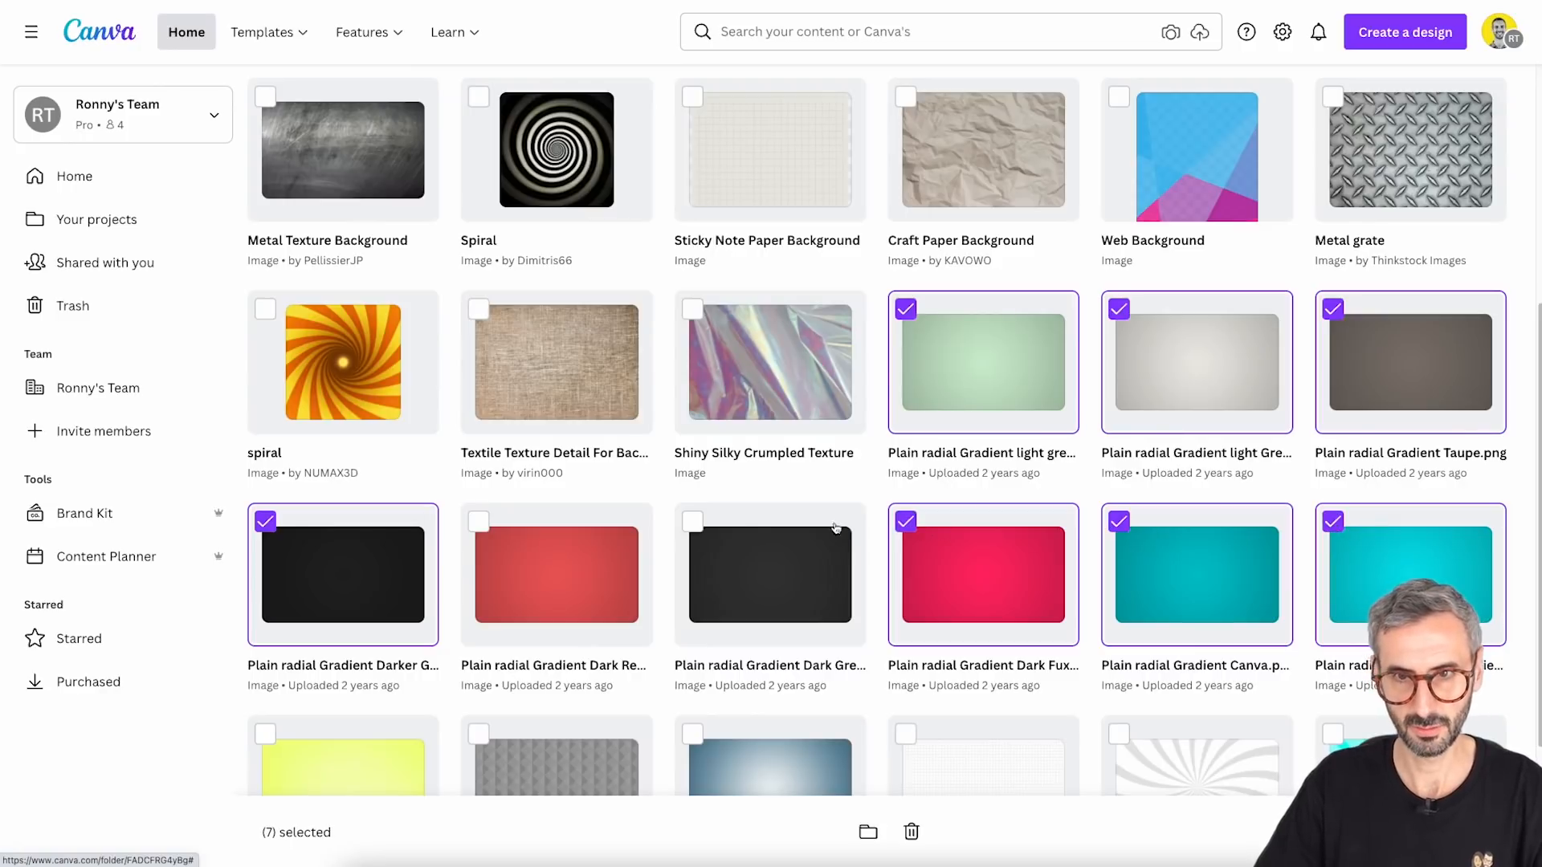
pyautogui.click(692, 522)
pyautogui.click(603, 527)
pyautogui.click(339, 727)
pyautogui.scroll(-3, 341, 727)
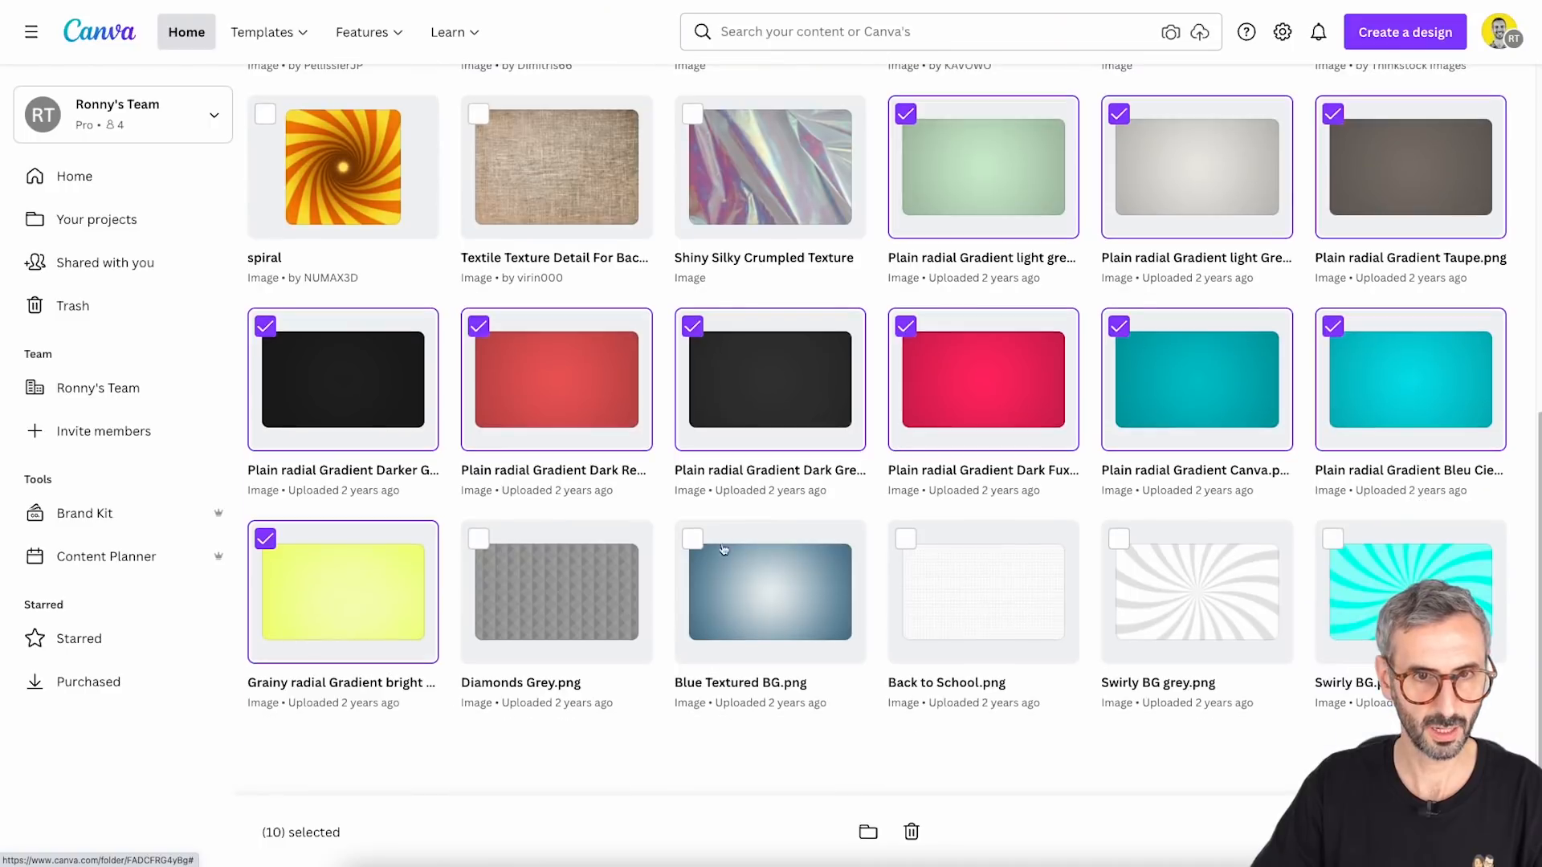
pyautogui.click(738, 541)
pyautogui.scroll(1, 738, 562)
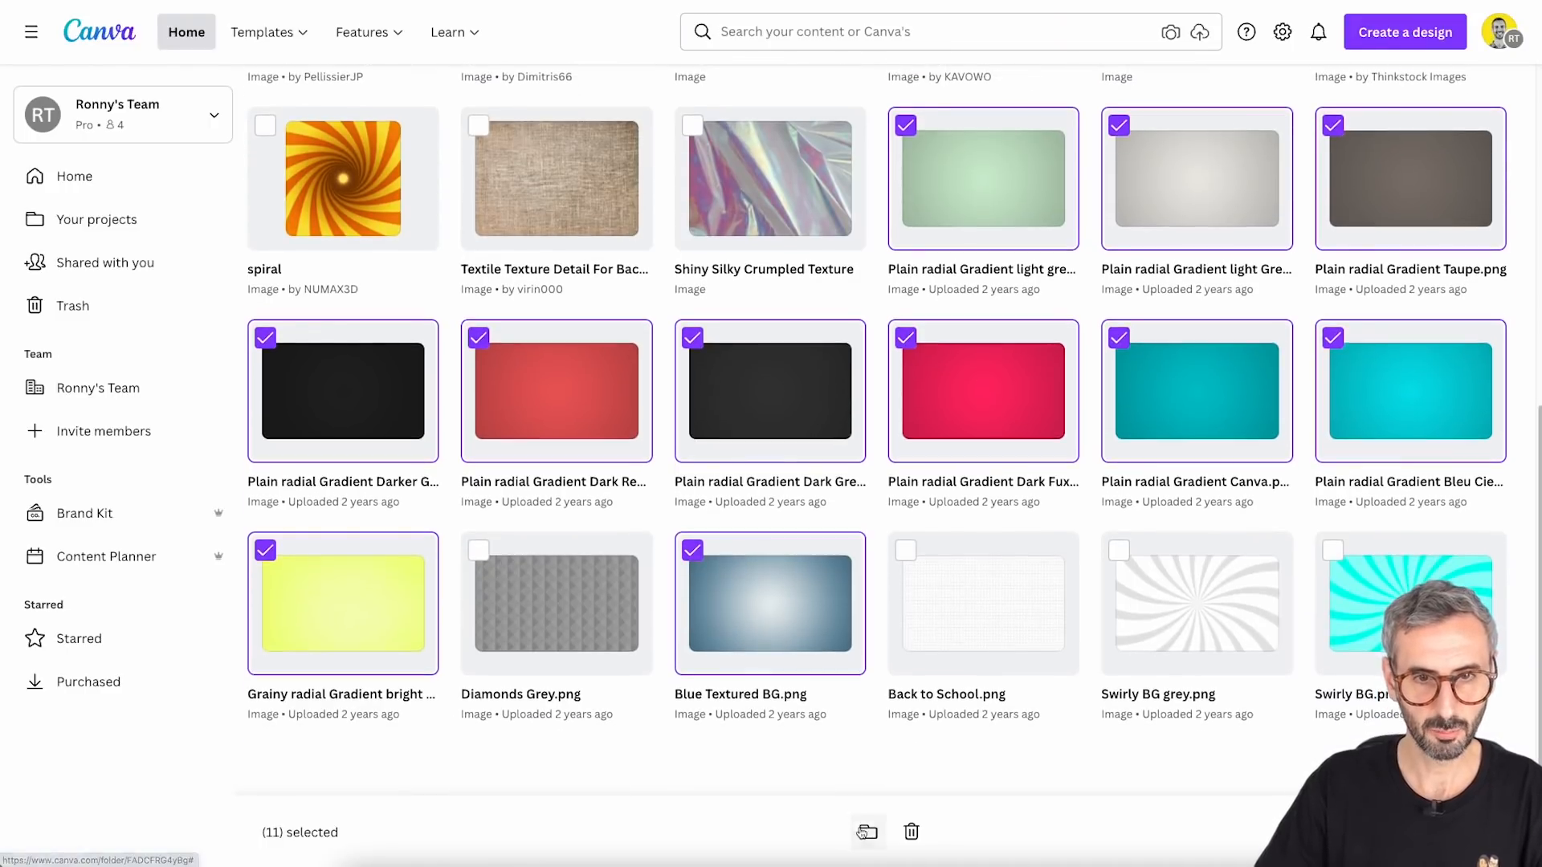
# Move the selected gradient images to the Gradient BGs folder inside Backgrounds
pyautogui.click(867, 832)
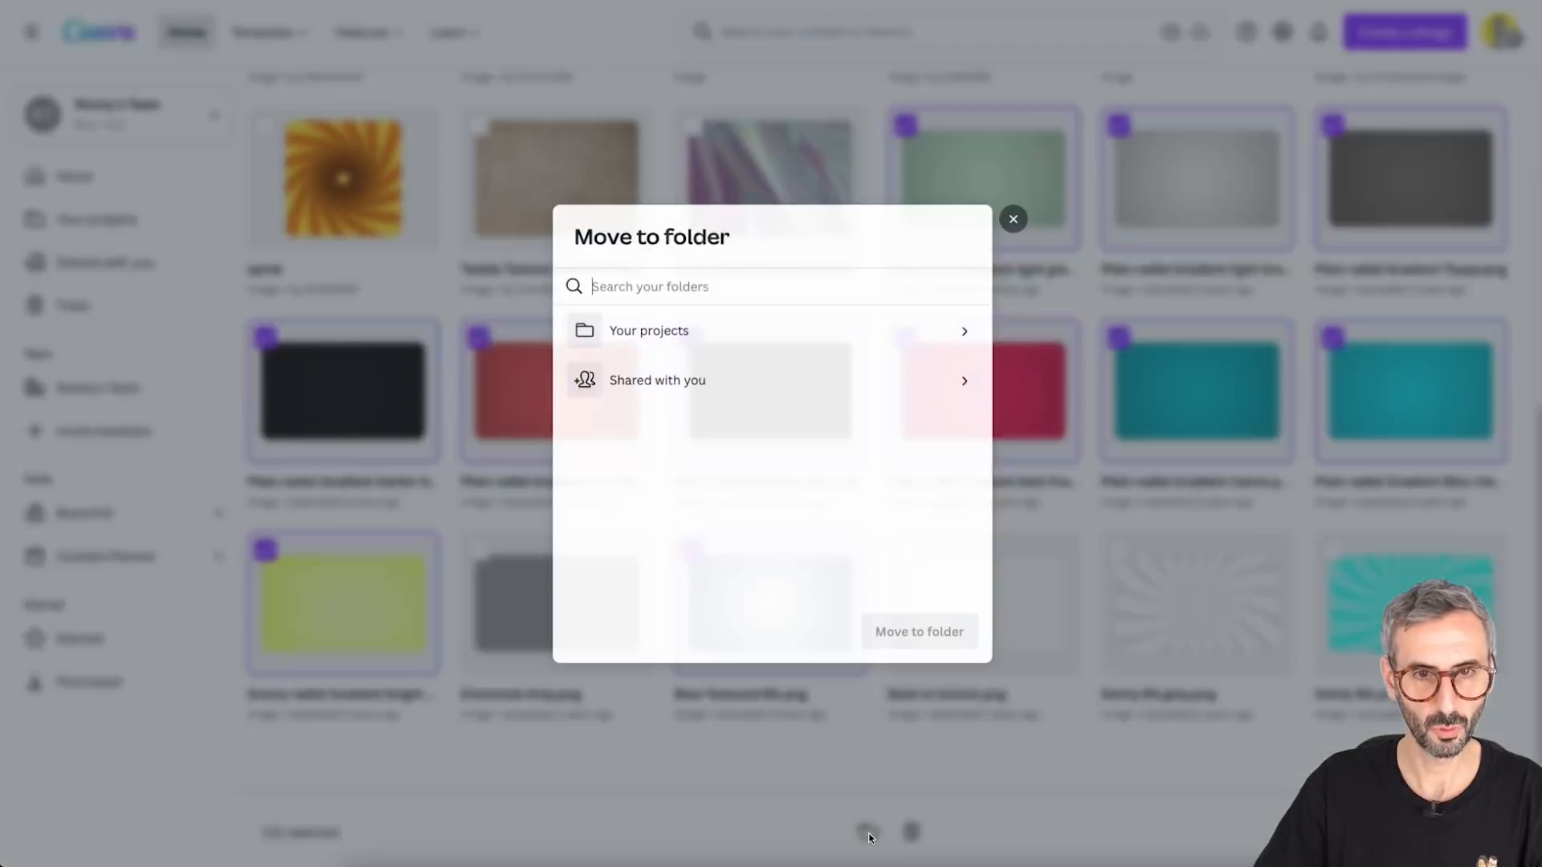
pyautogui.click(960, 332)
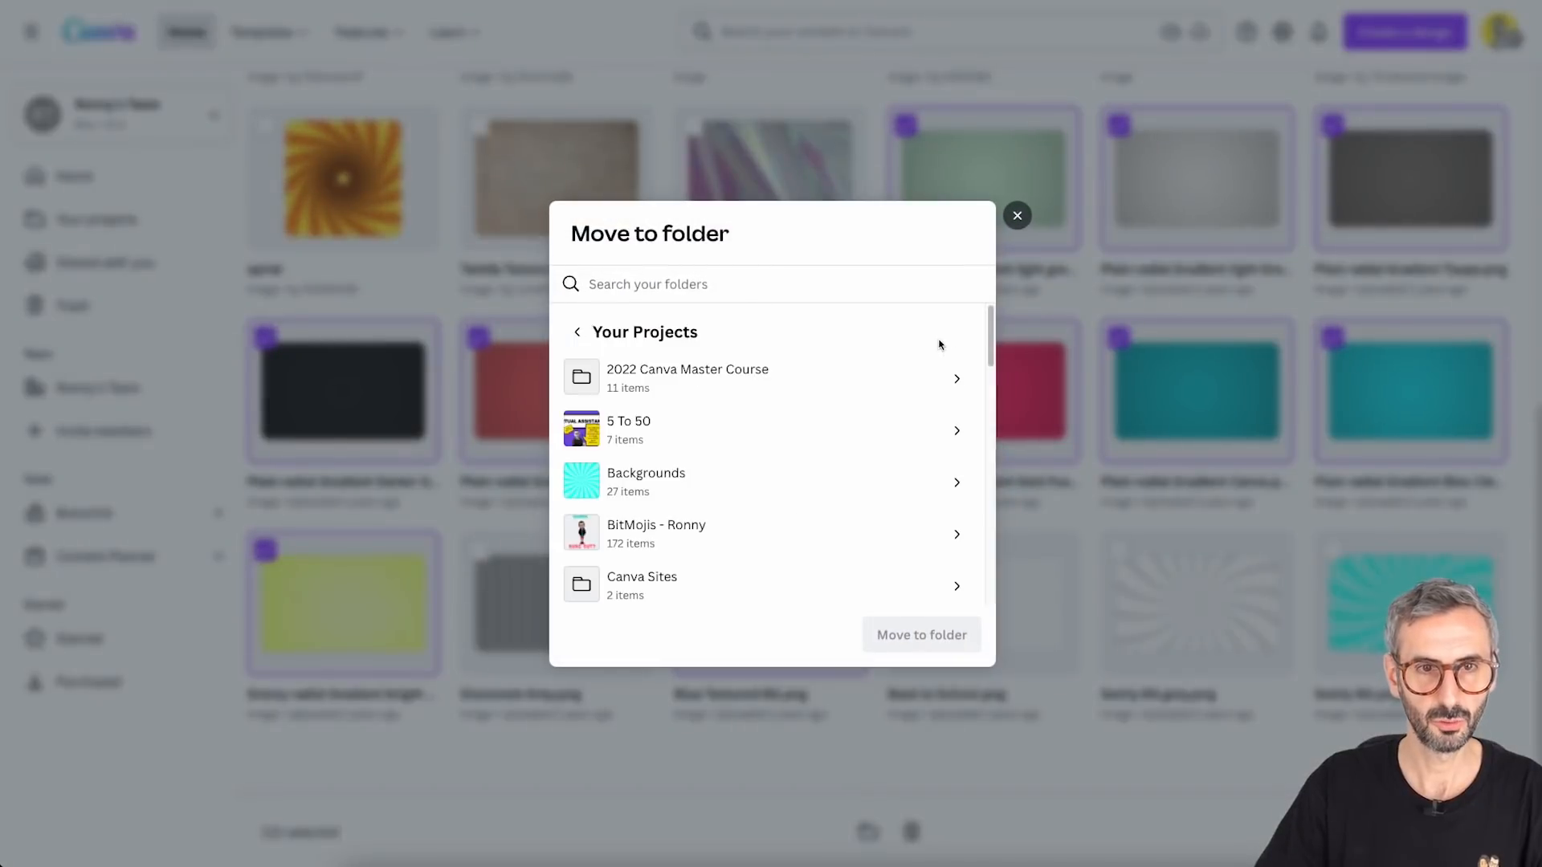
pyautogui.click(960, 486)
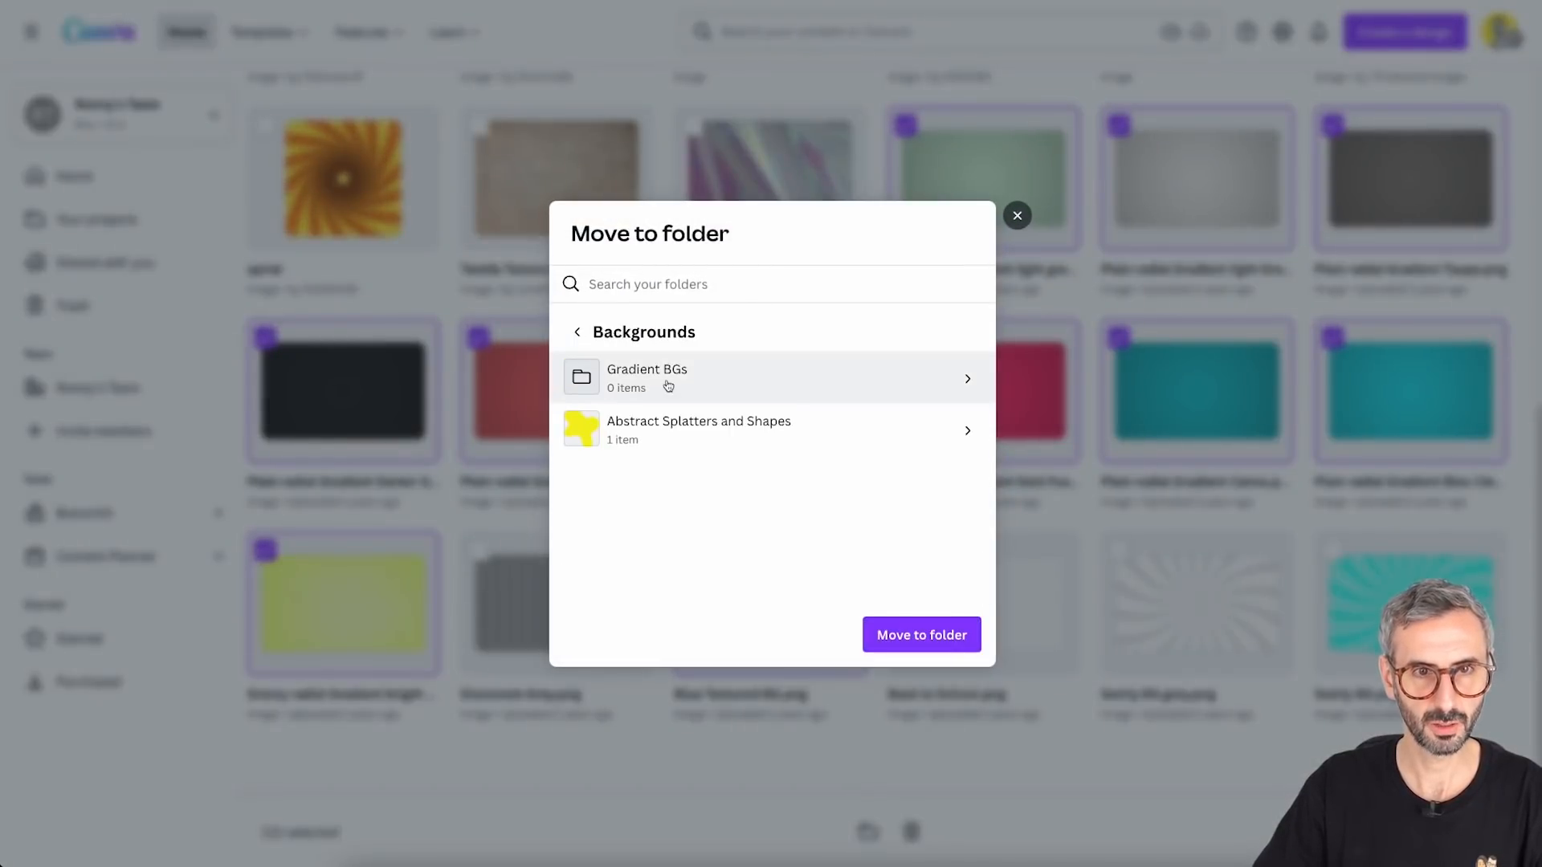
pyautogui.click(961, 382)
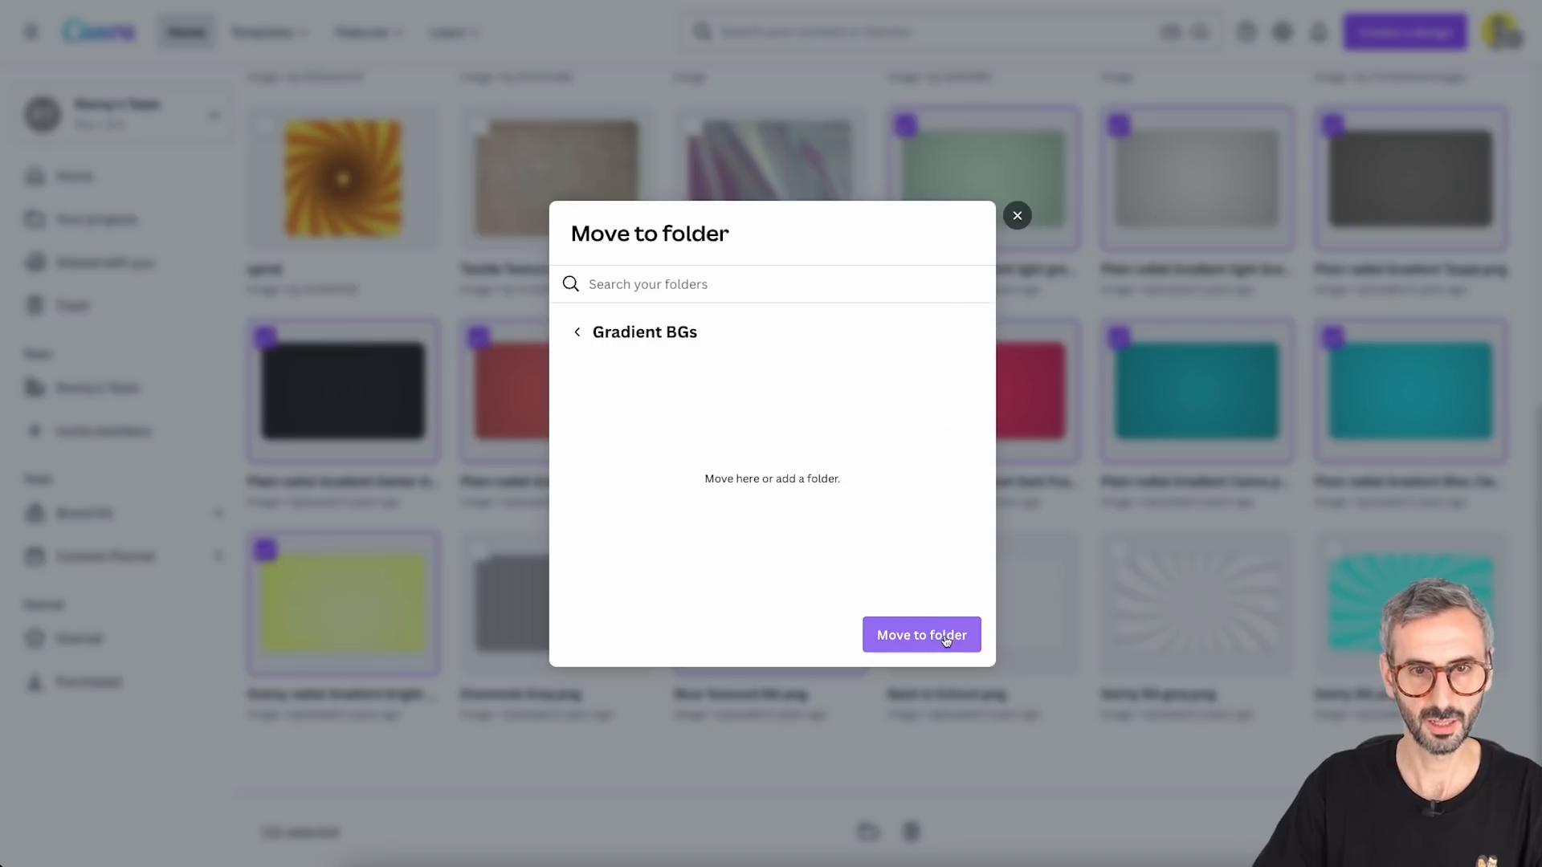
pyautogui.click(918, 634)
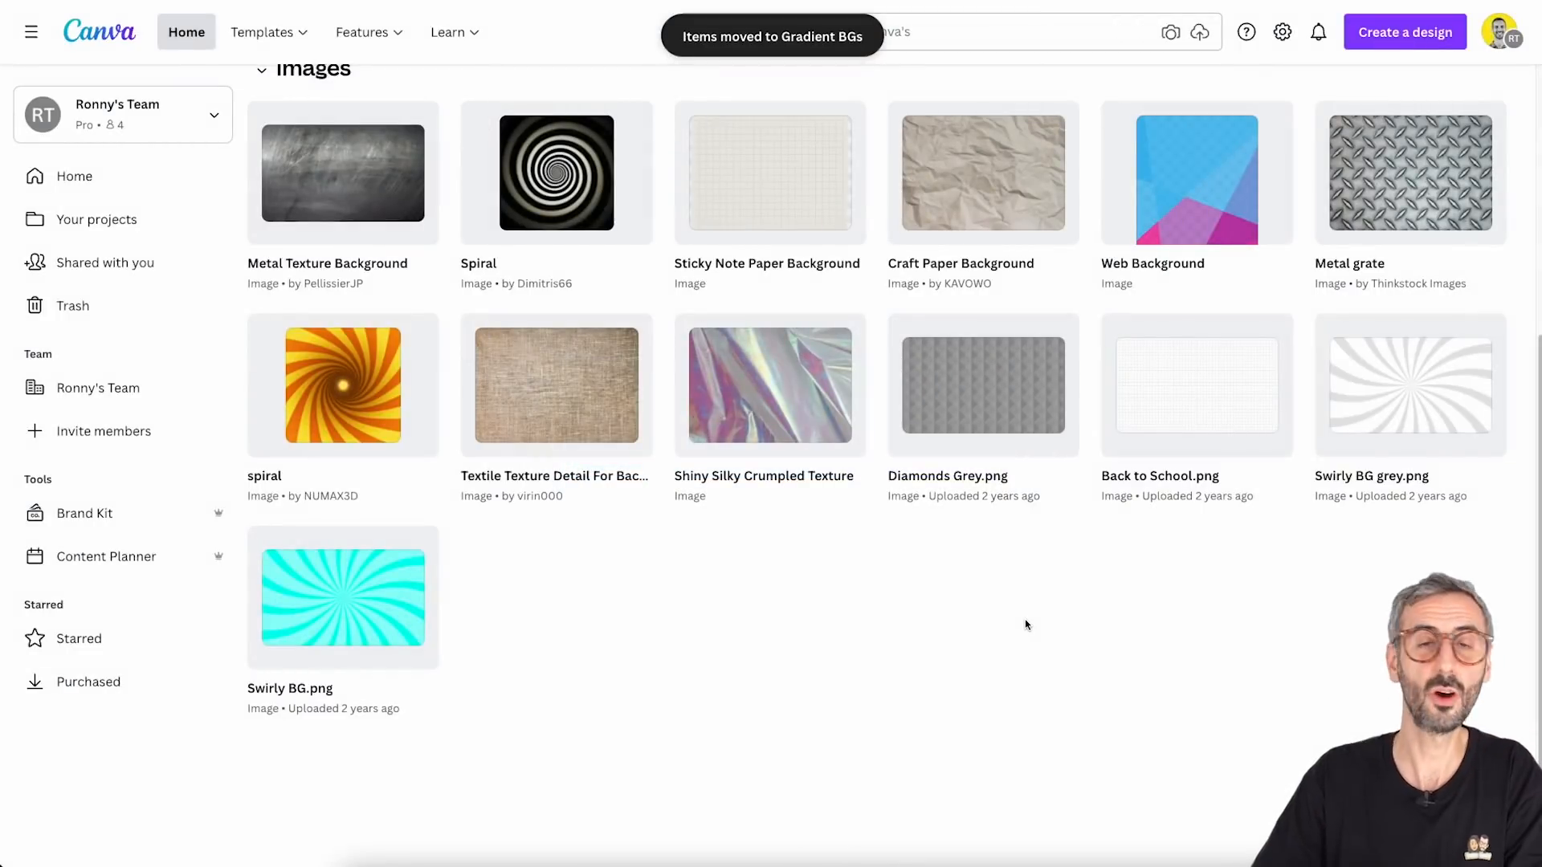
# Create a second subfolder named "Spiral BGs" inside the Backgrounds folder
pyautogui.scroll(3, 1014, 644)
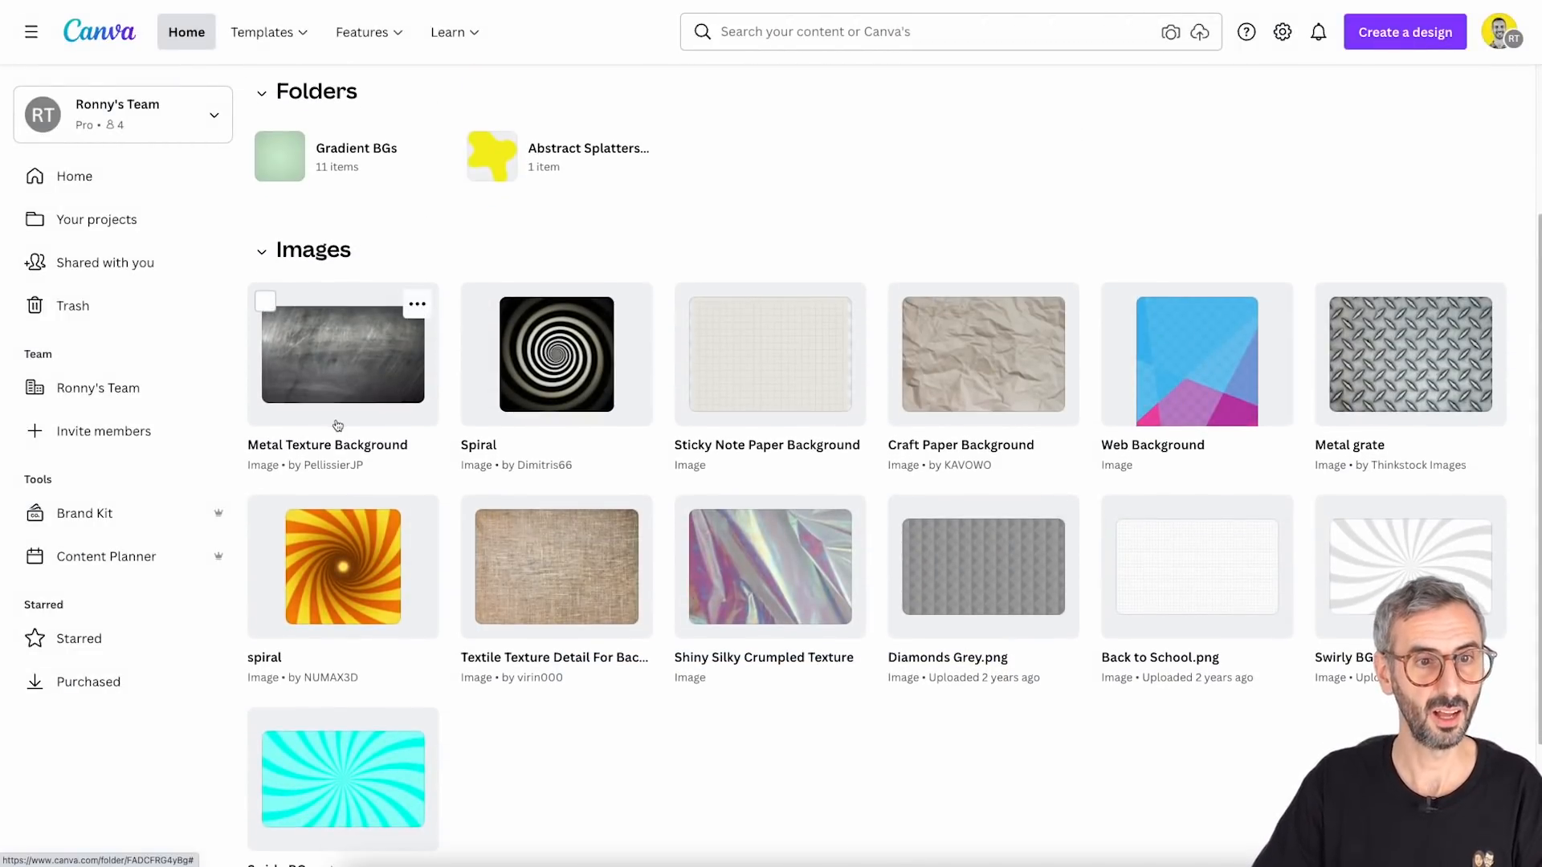
pyautogui.scroll(3, 1069, 430)
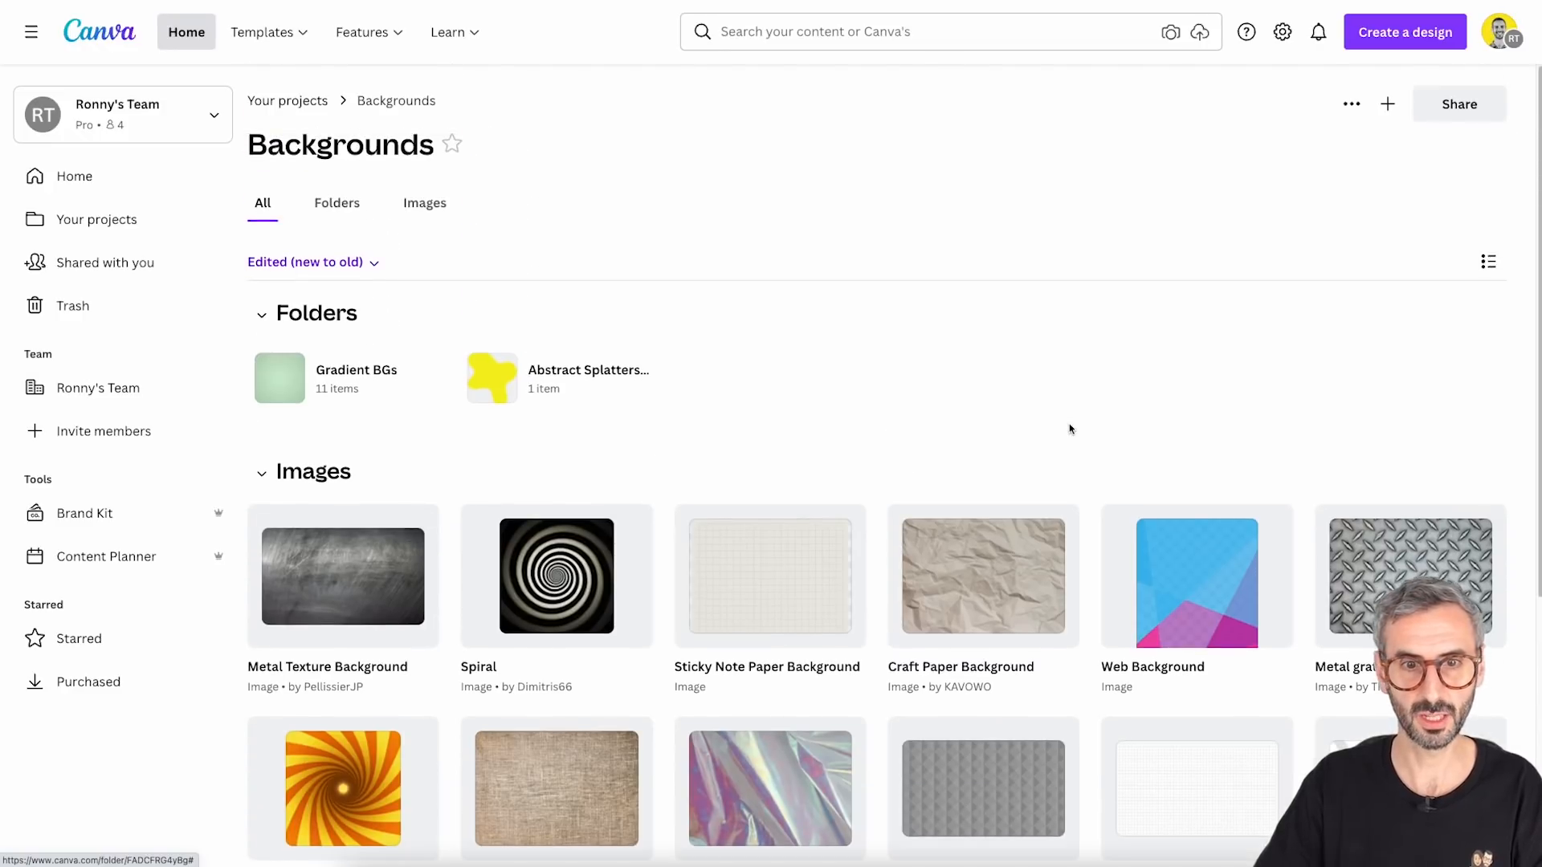
pyautogui.click(1387, 106)
pyautogui.click(1217, 193)
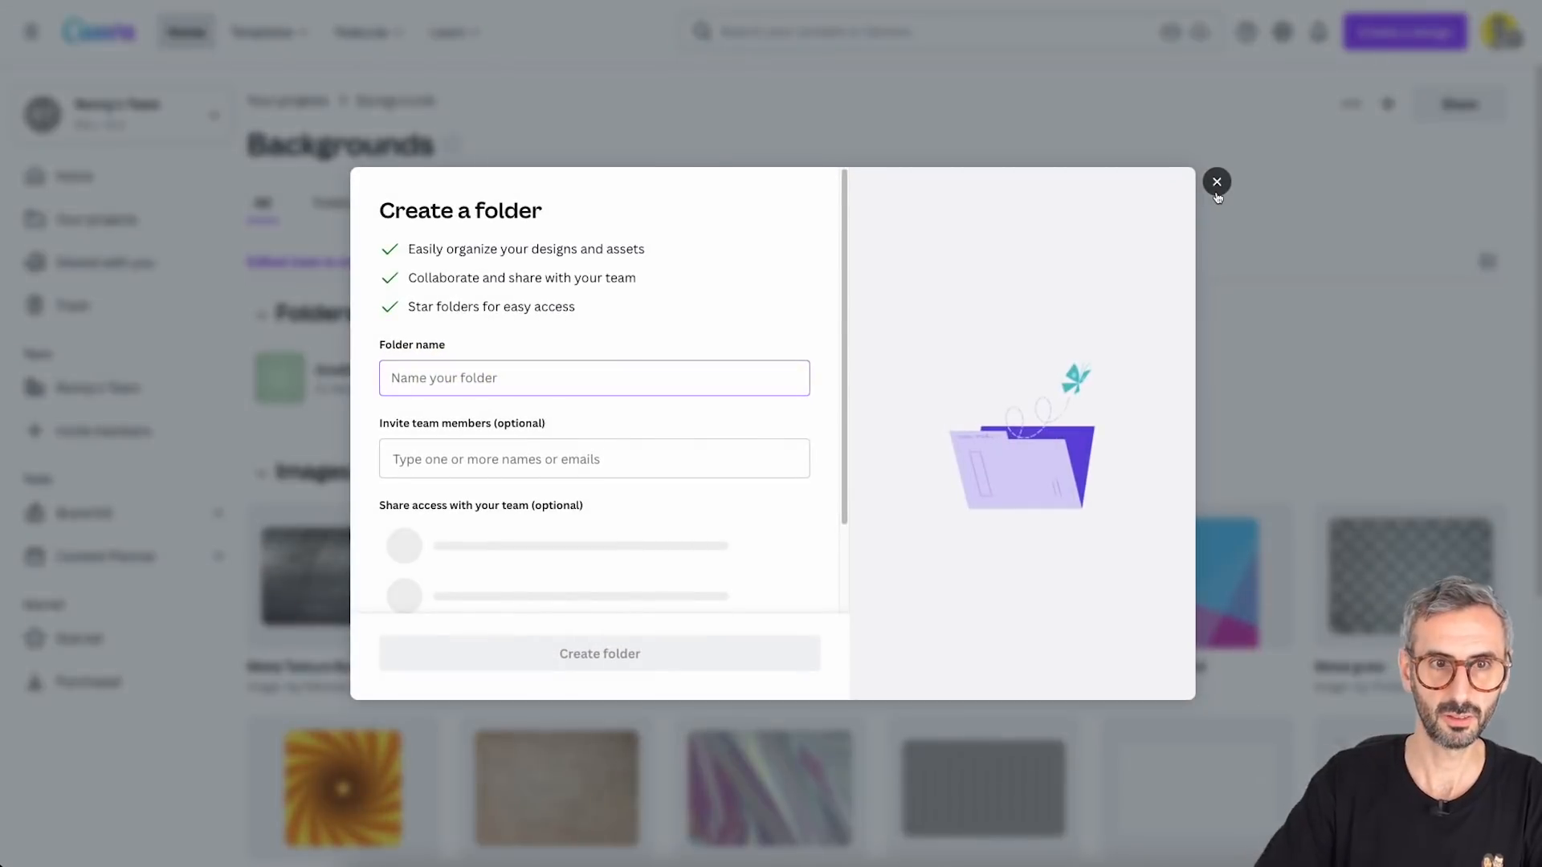
pyautogui.write('Spiral BGs')
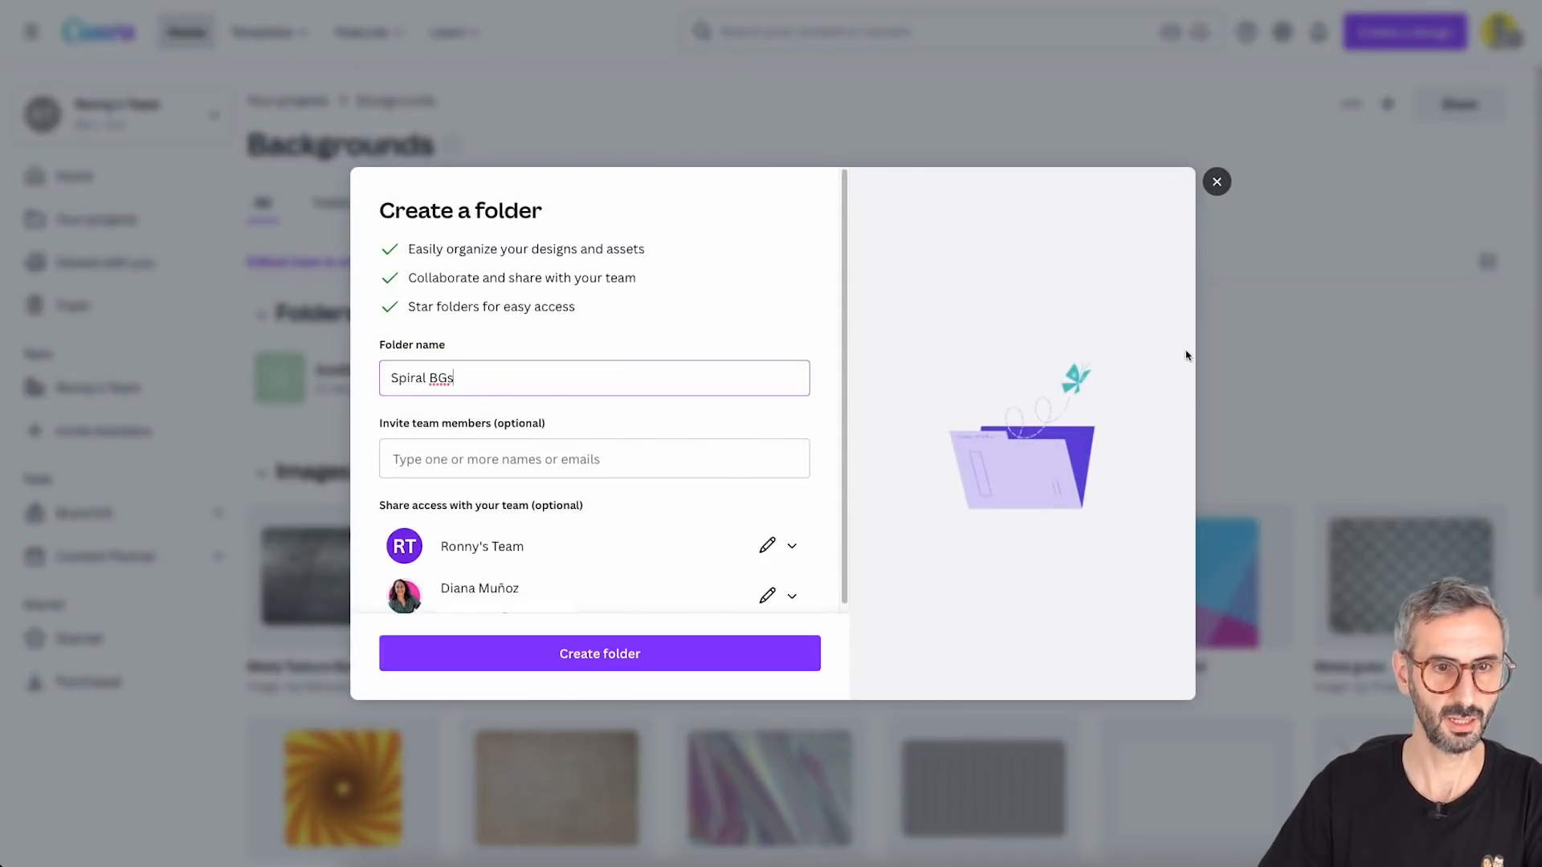
pyautogui.scroll(-1, 583, 537)
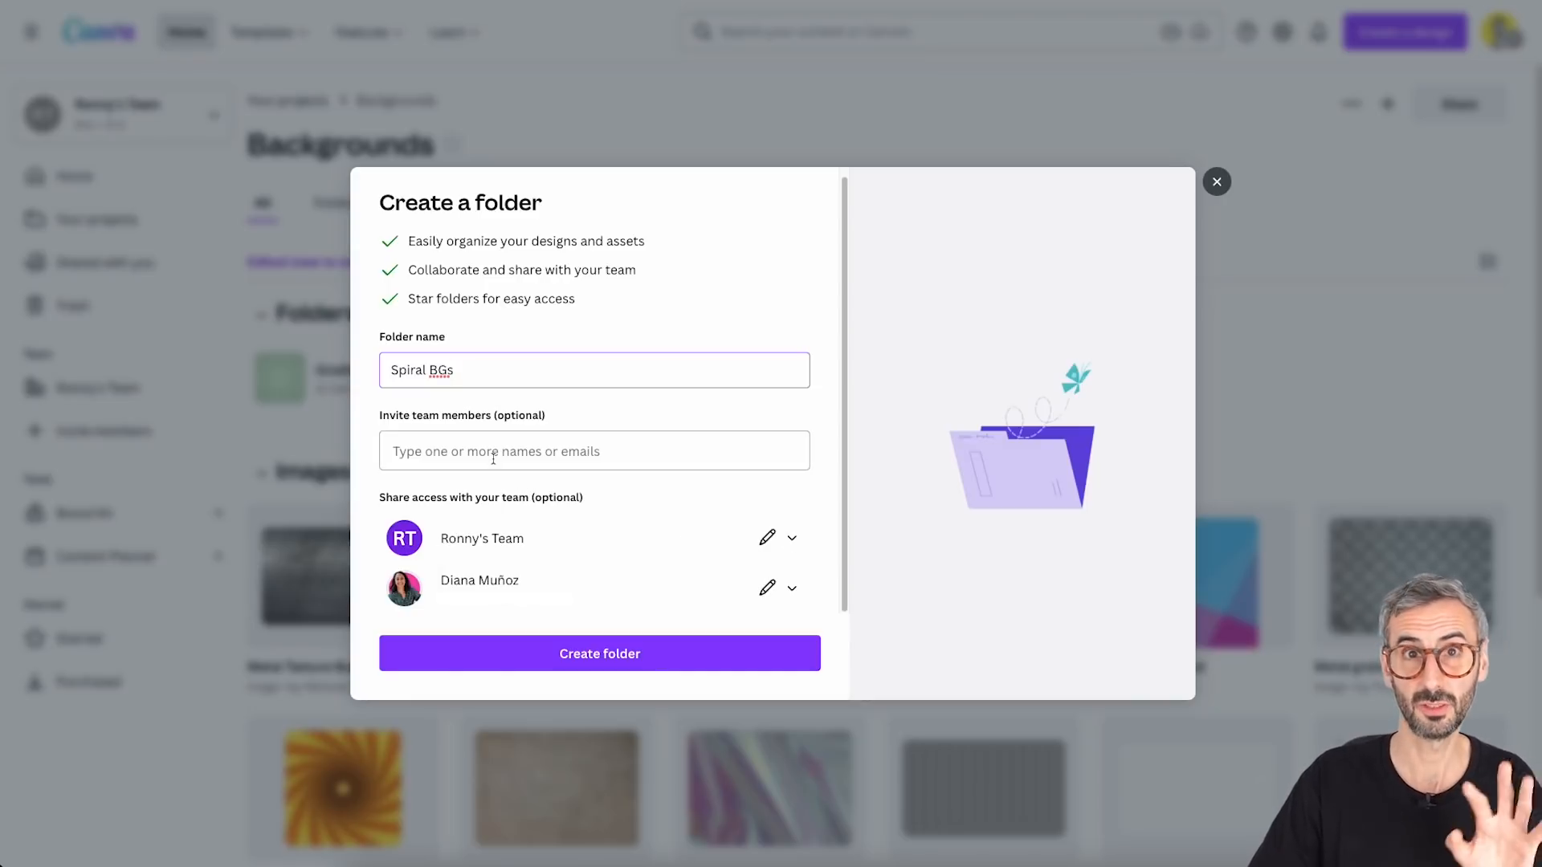
pyautogui.click(673, 655)
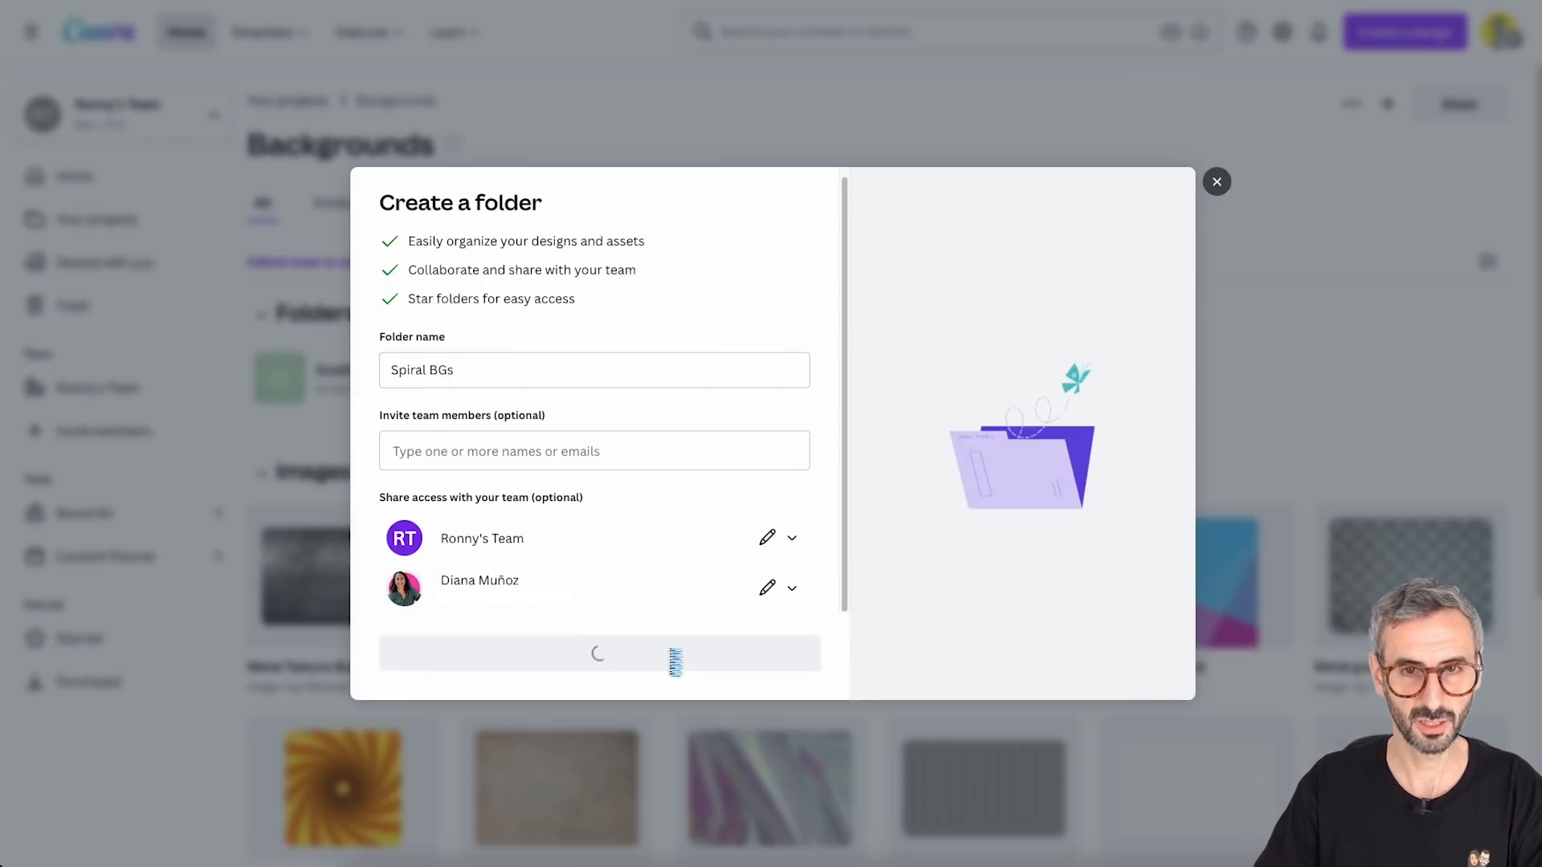
# Move the orange spiral, the cyan swirl and the white swirly background images from Backgrounds to its Spiral BGs subfolder
pyautogui.scroll(-3, 669, 657)
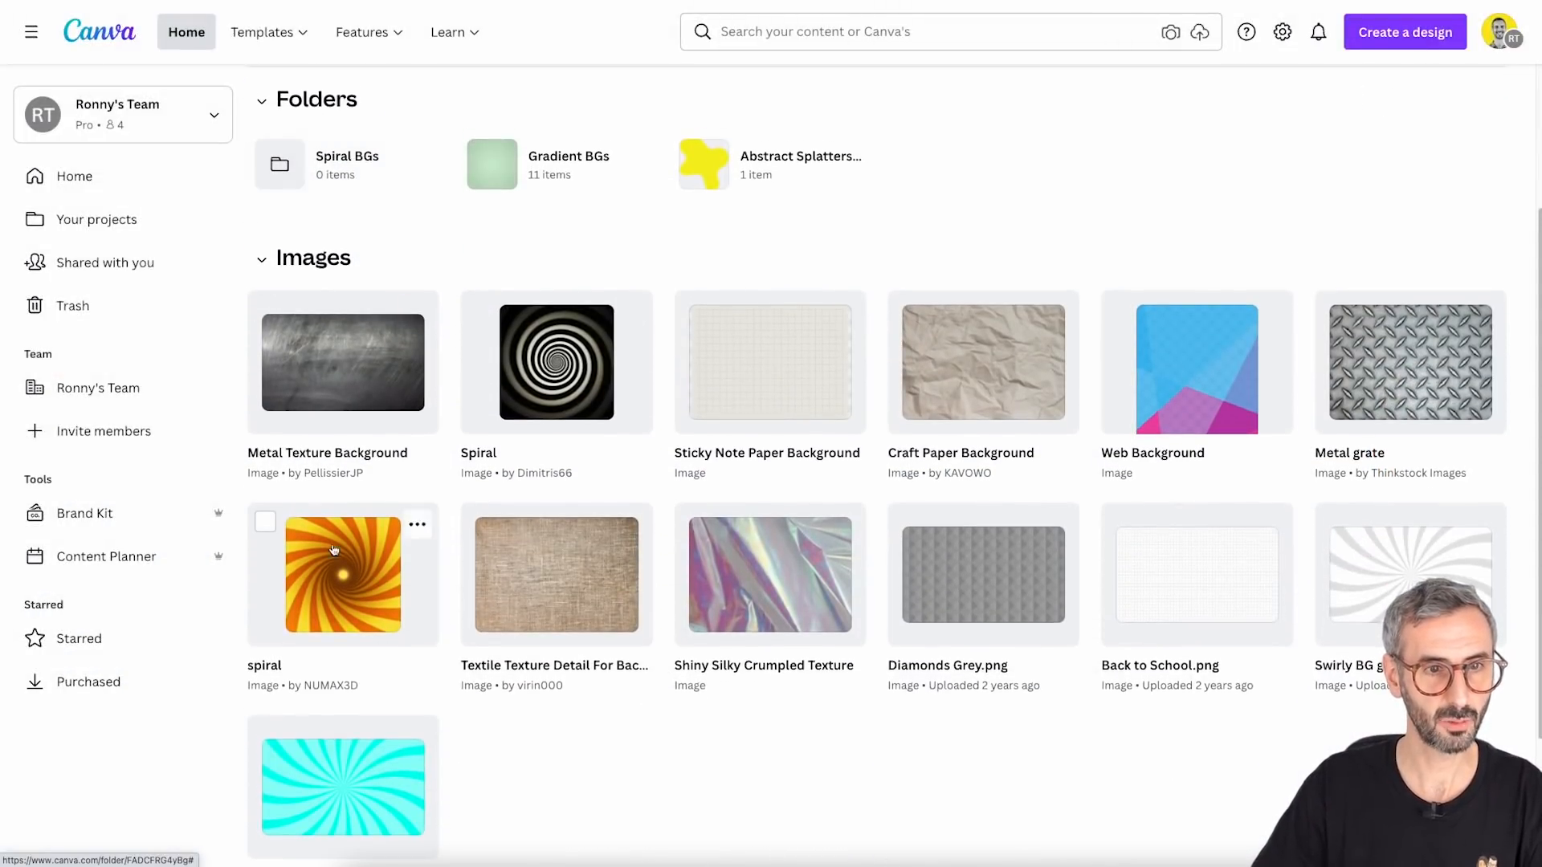
pyautogui.click(269, 523)
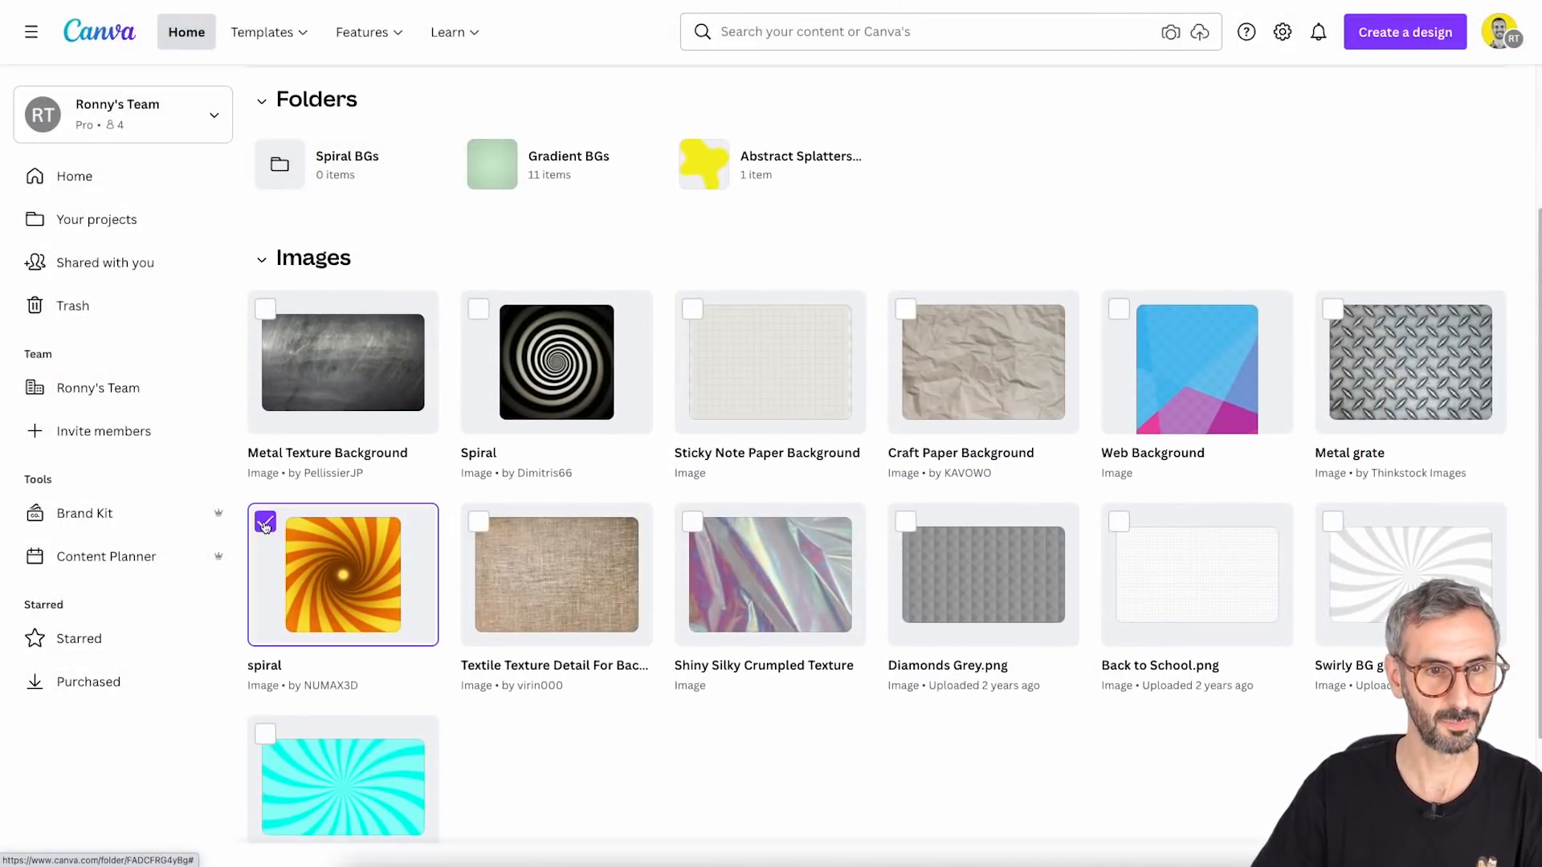
pyautogui.click(262, 735)
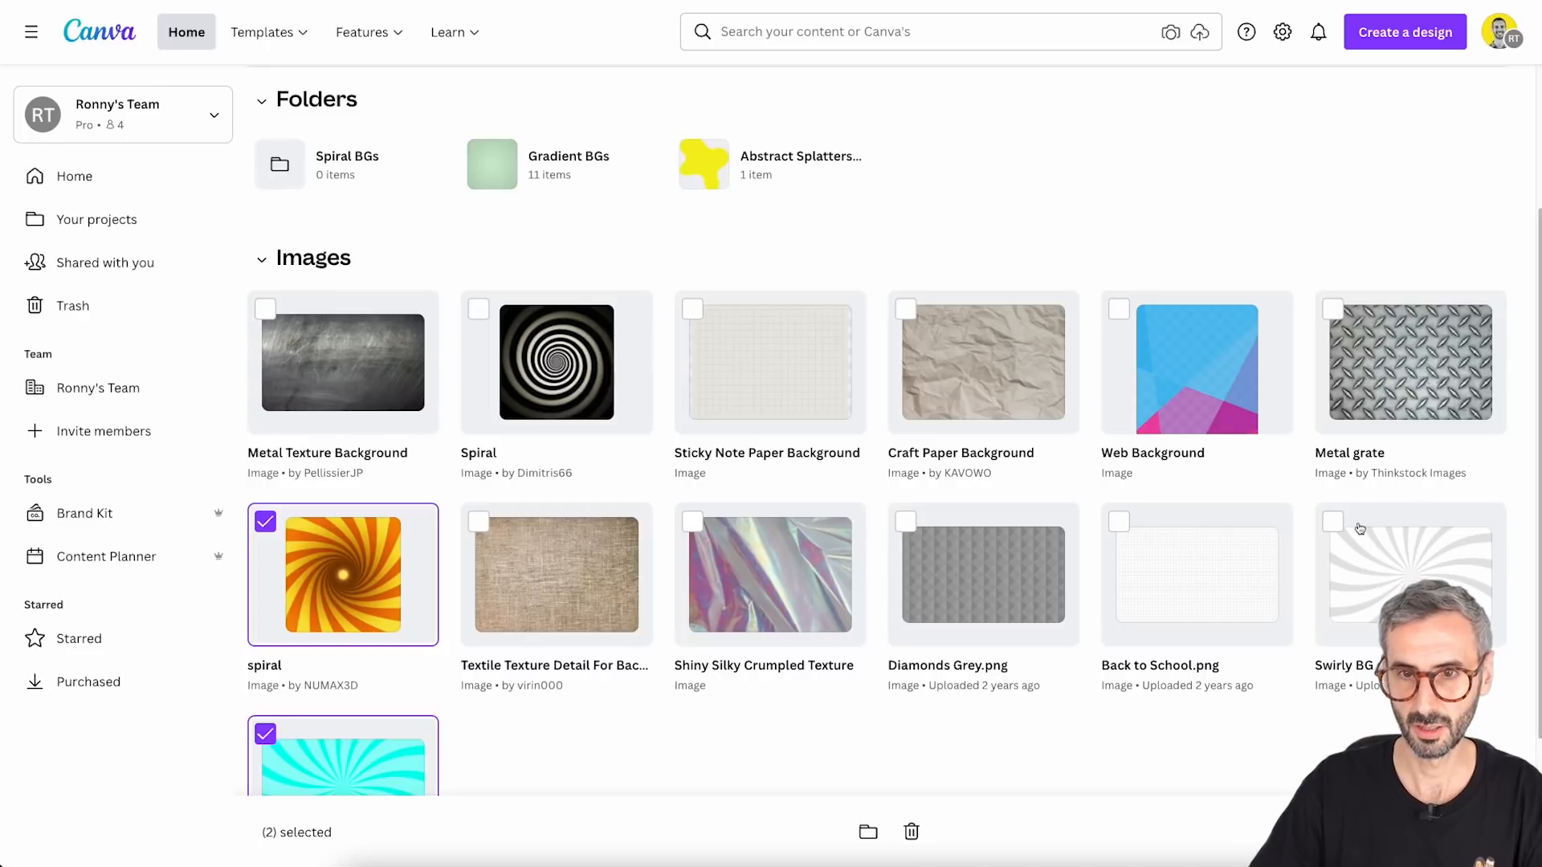
pyautogui.click(870, 833)
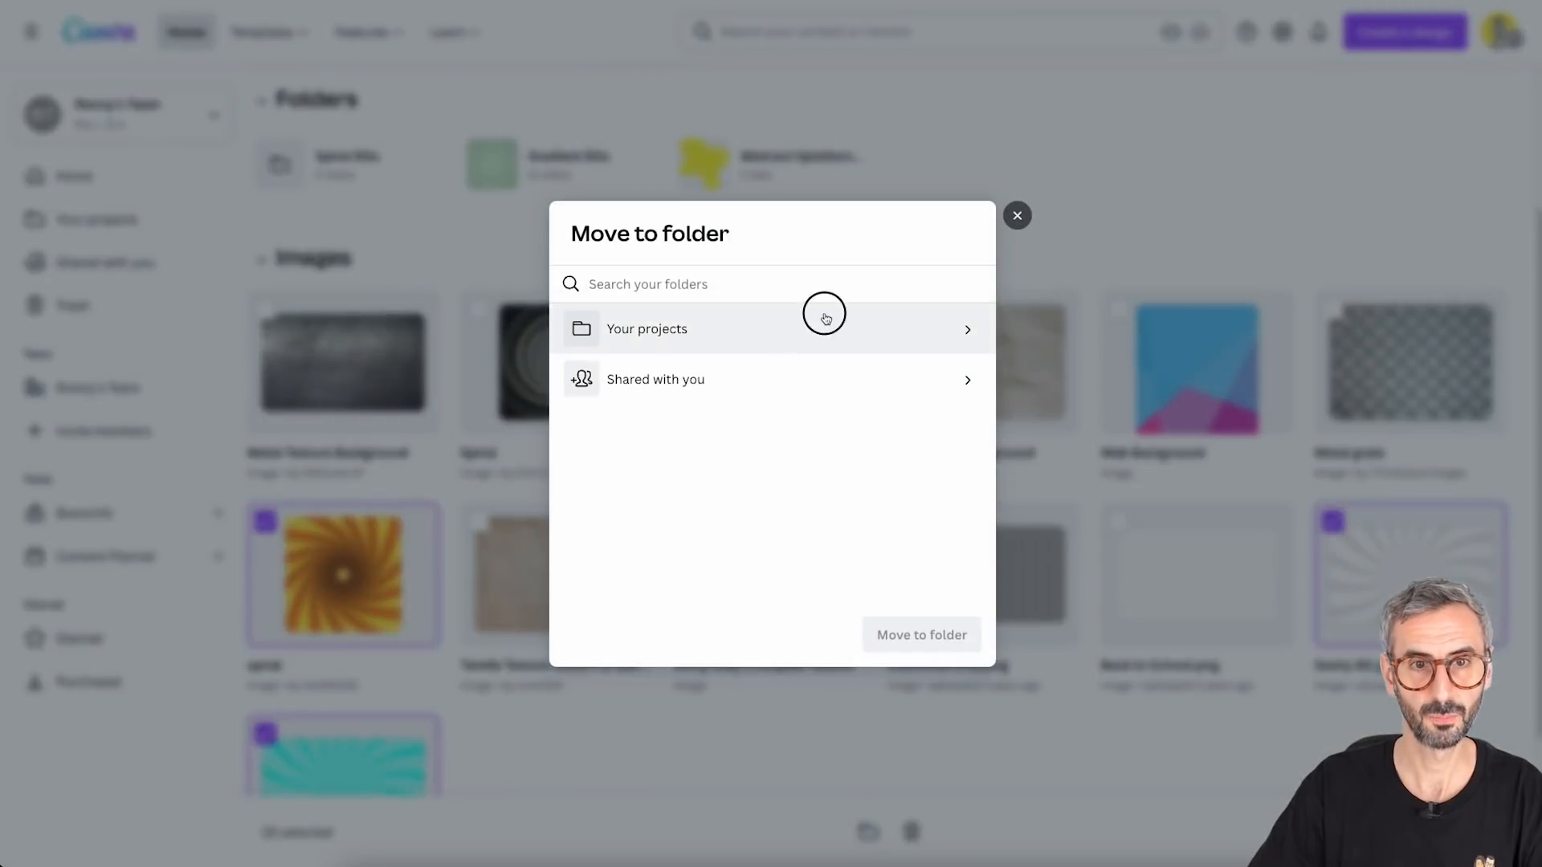
pyautogui.click(964, 330)
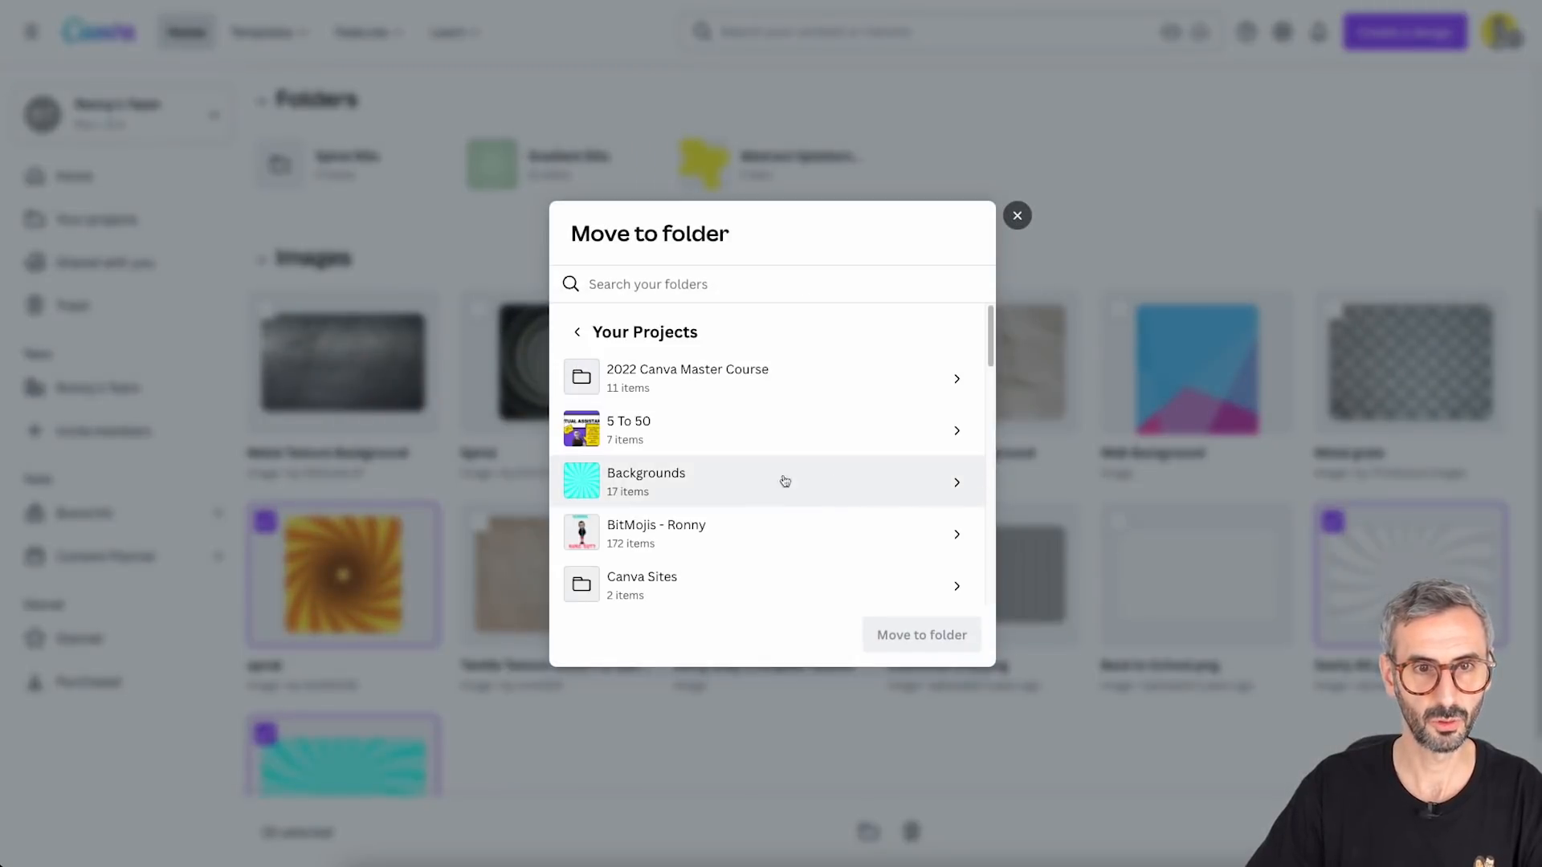
pyautogui.click(955, 483)
pyautogui.click(788, 385)
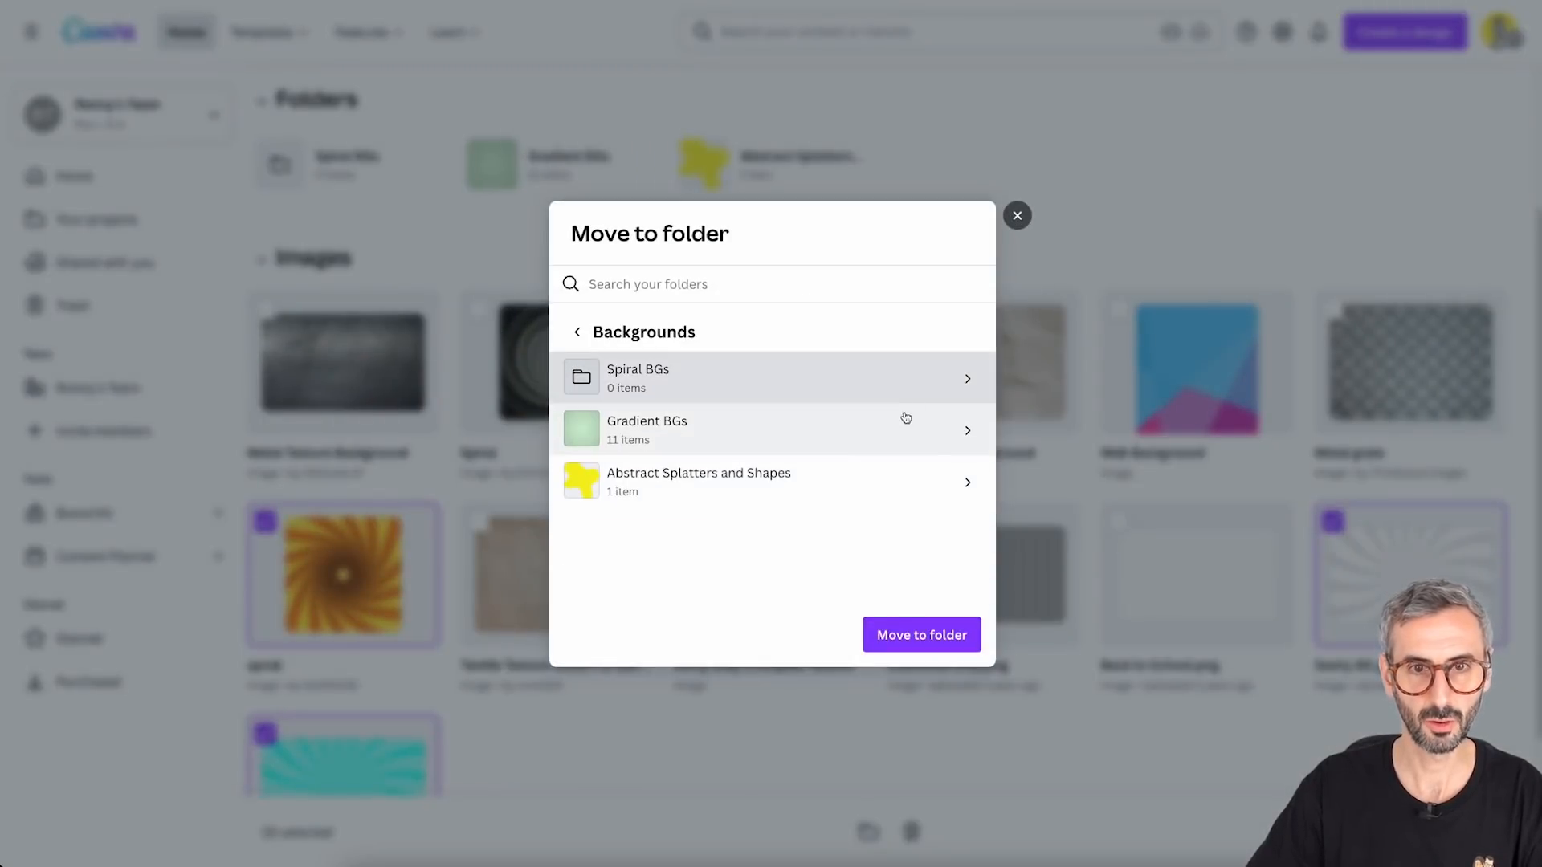
pyautogui.click(965, 376)
pyautogui.click(907, 635)
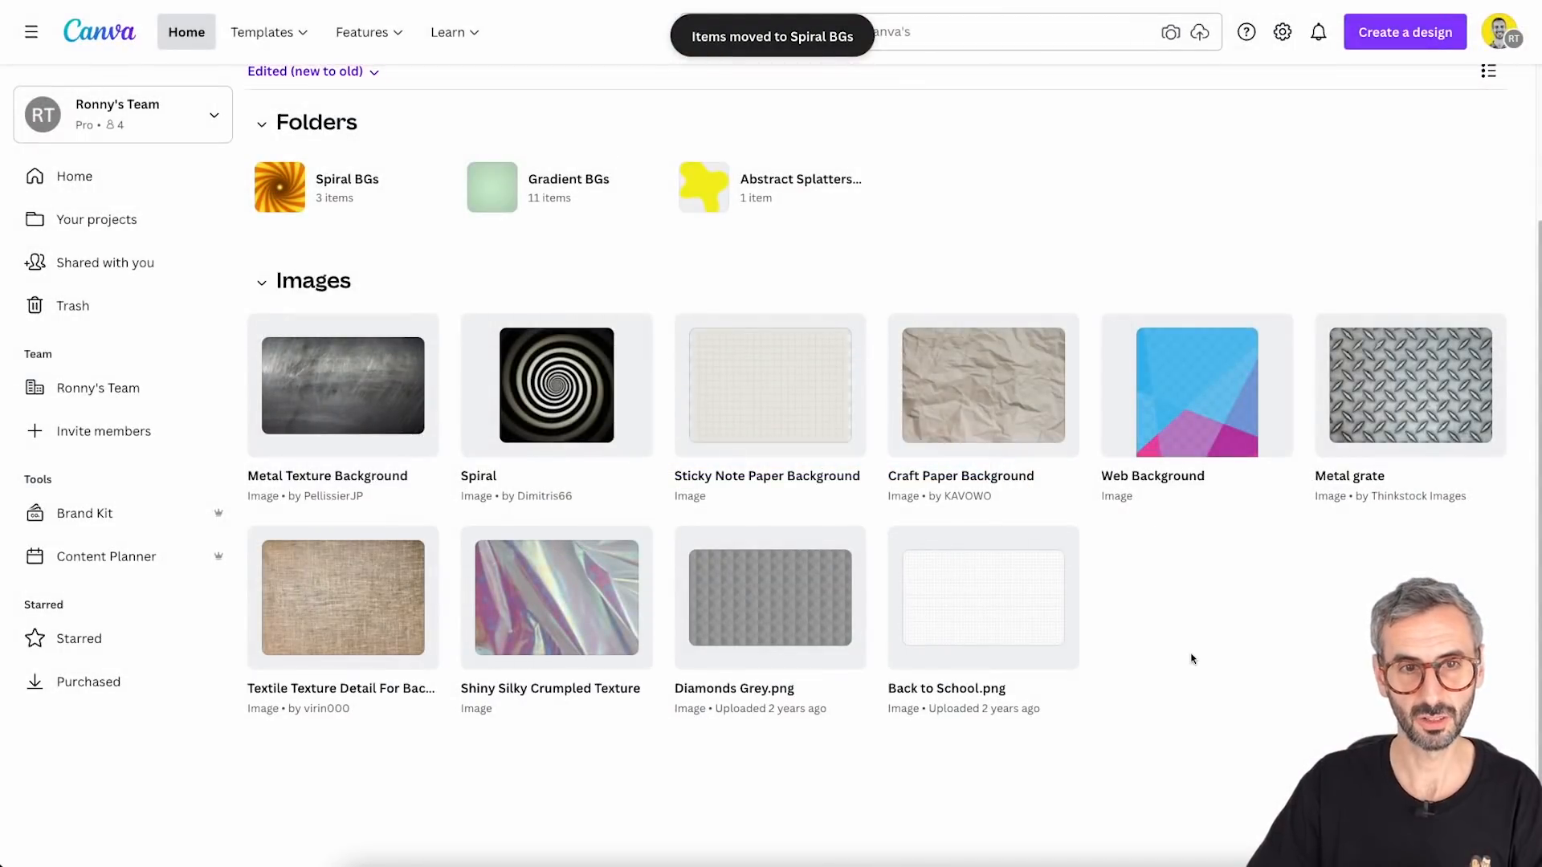
# Move the black-and-white Spiral image to the Spiral BGs folder inside Backgrounds as well
pyautogui.click(480, 332)
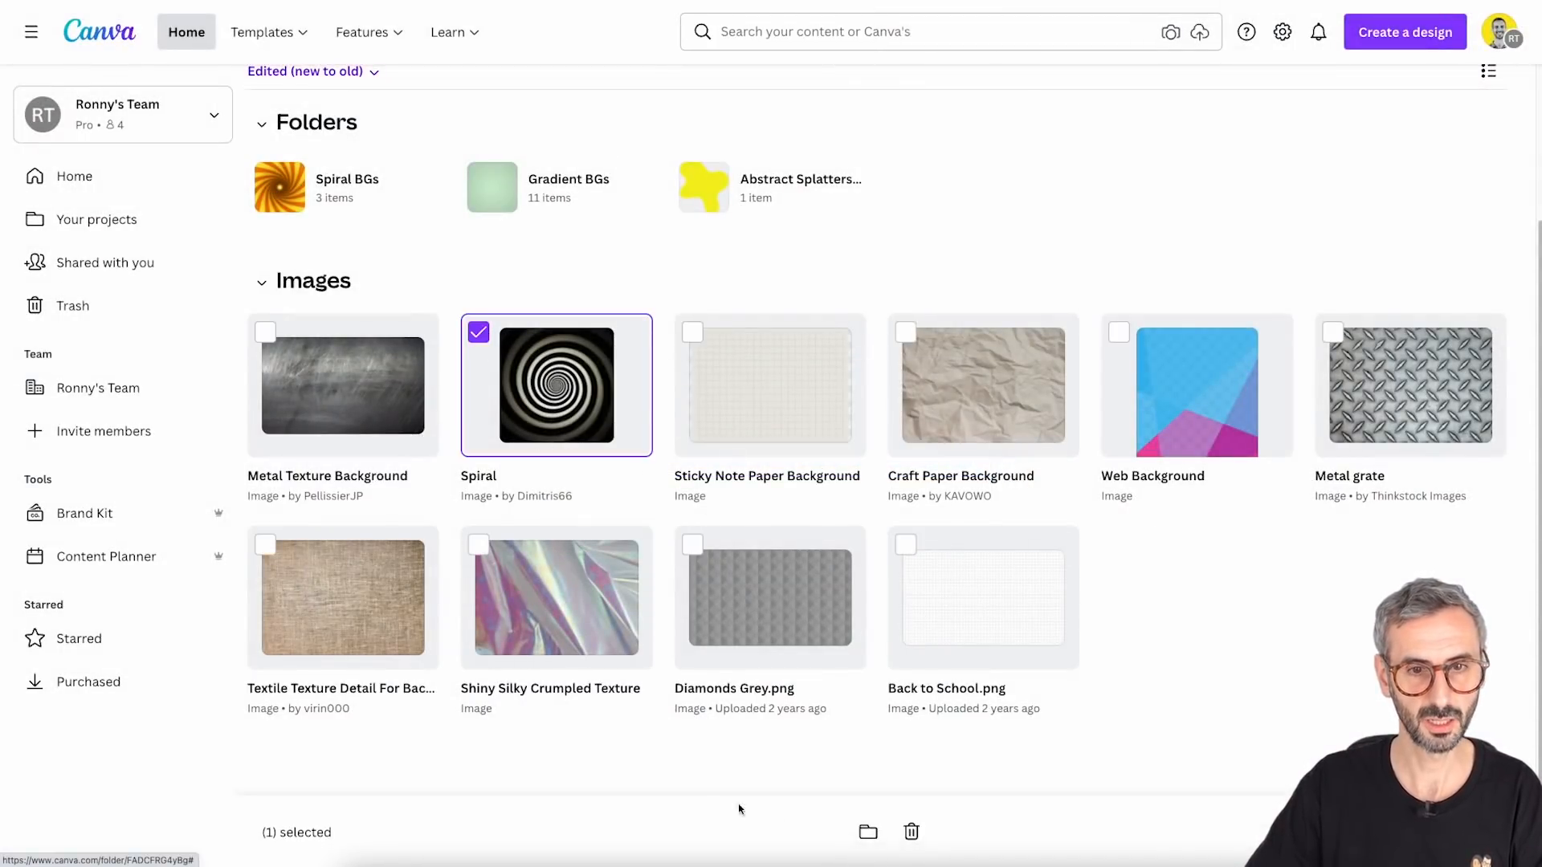
pyautogui.click(868, 832)
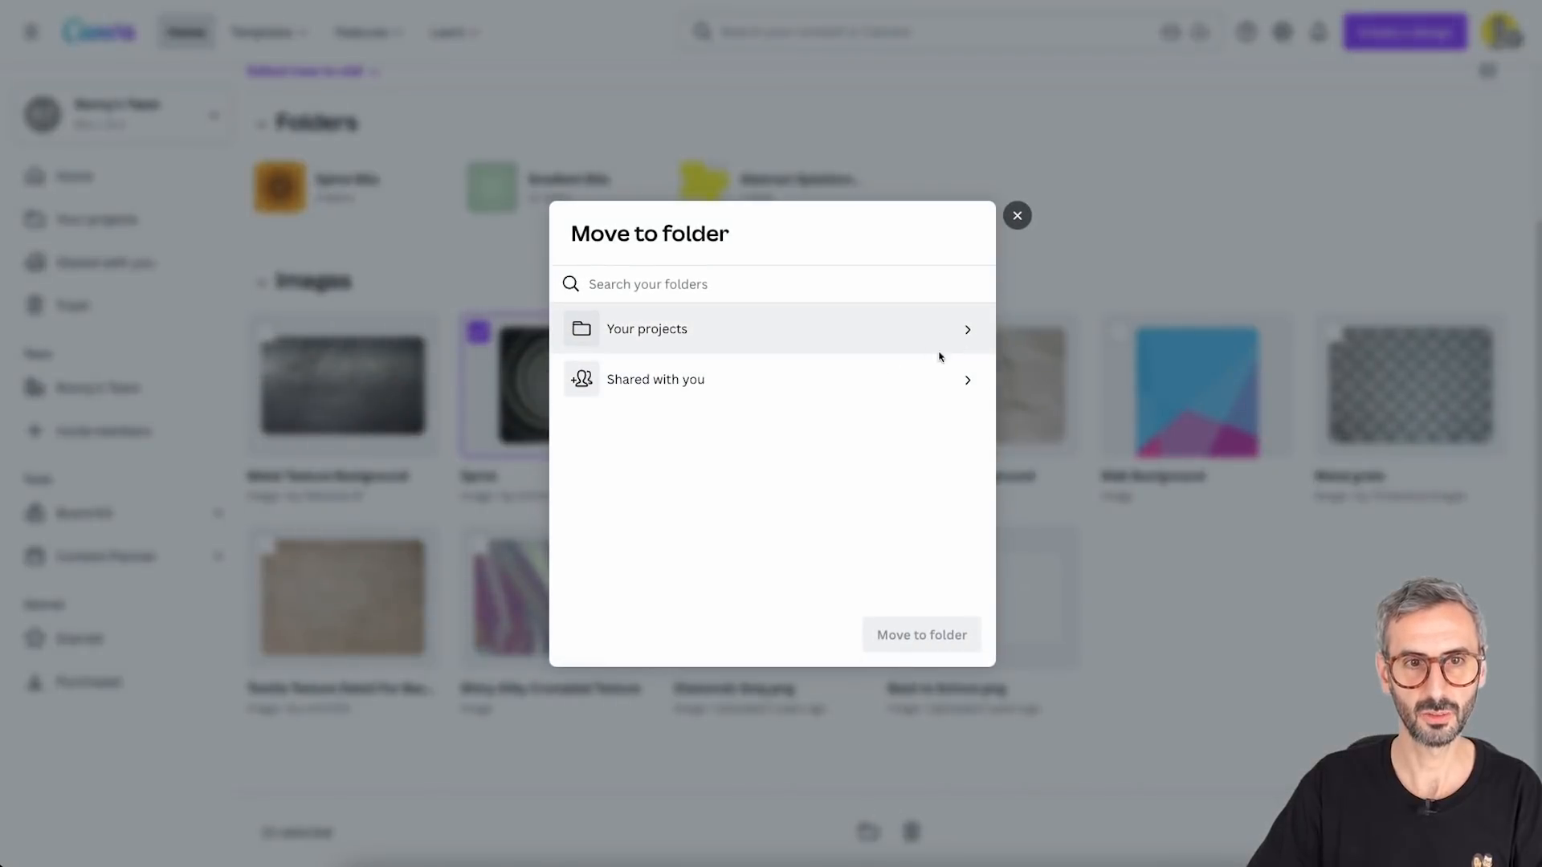
pyautogui.click(970, 330)
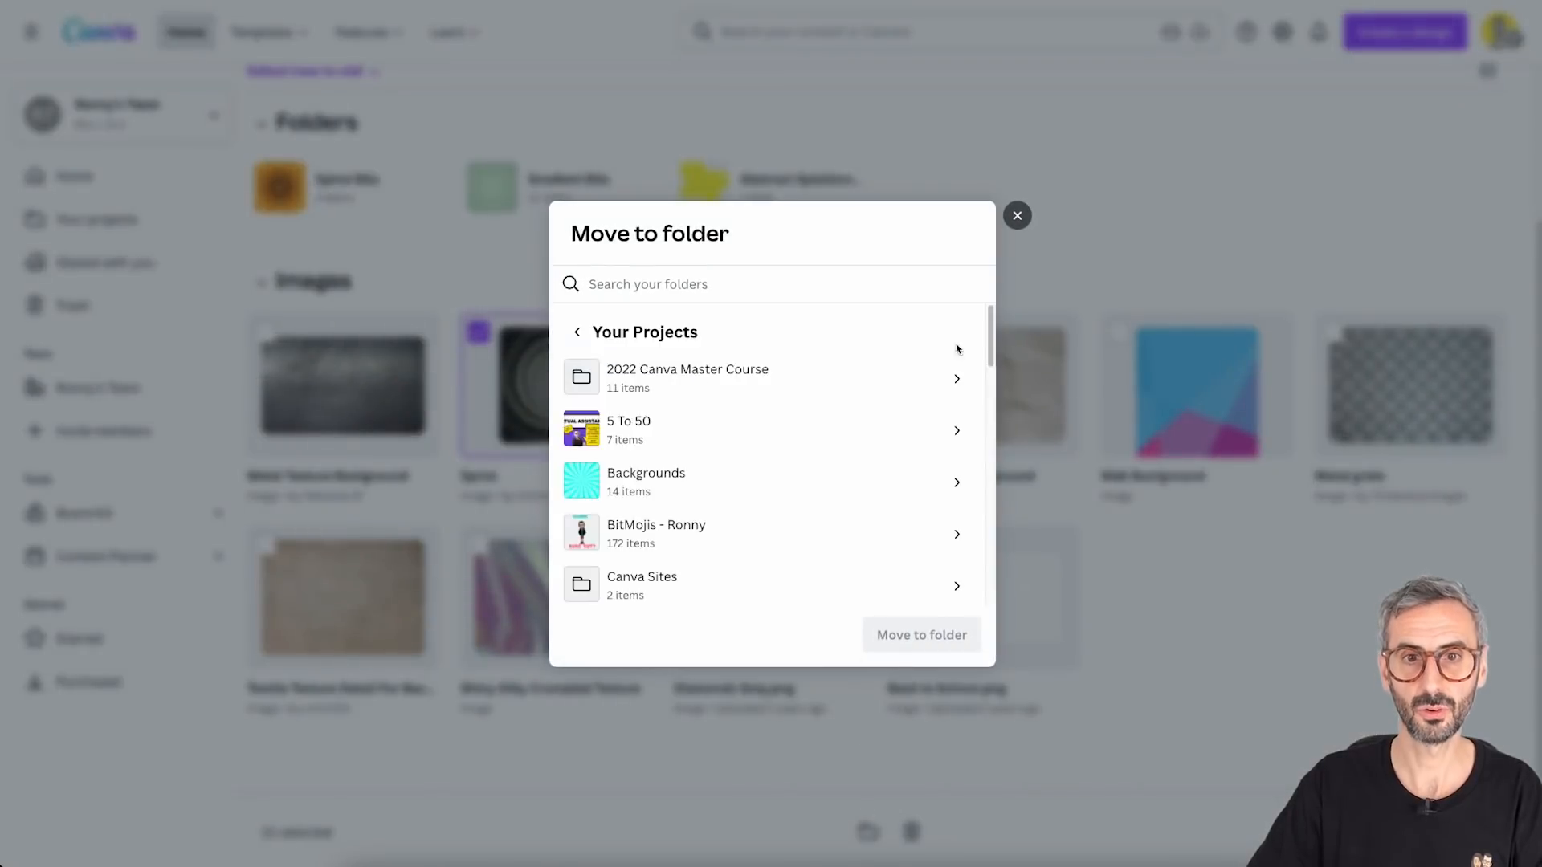
pyautogui.click(956, 482)
pyautogui.click(964, 378)
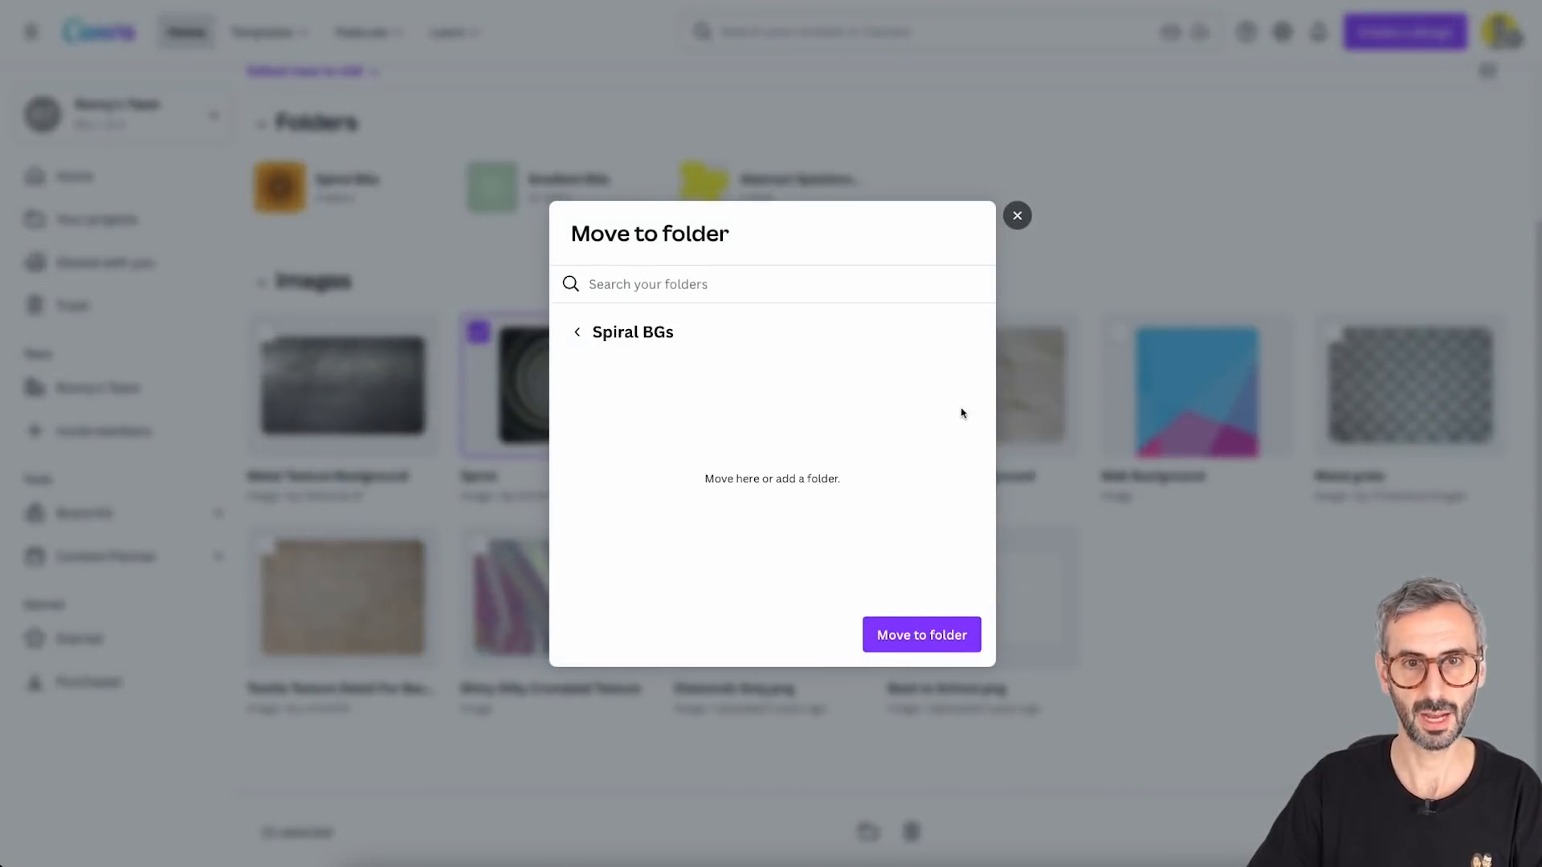
pyautogui.click(920, 636)
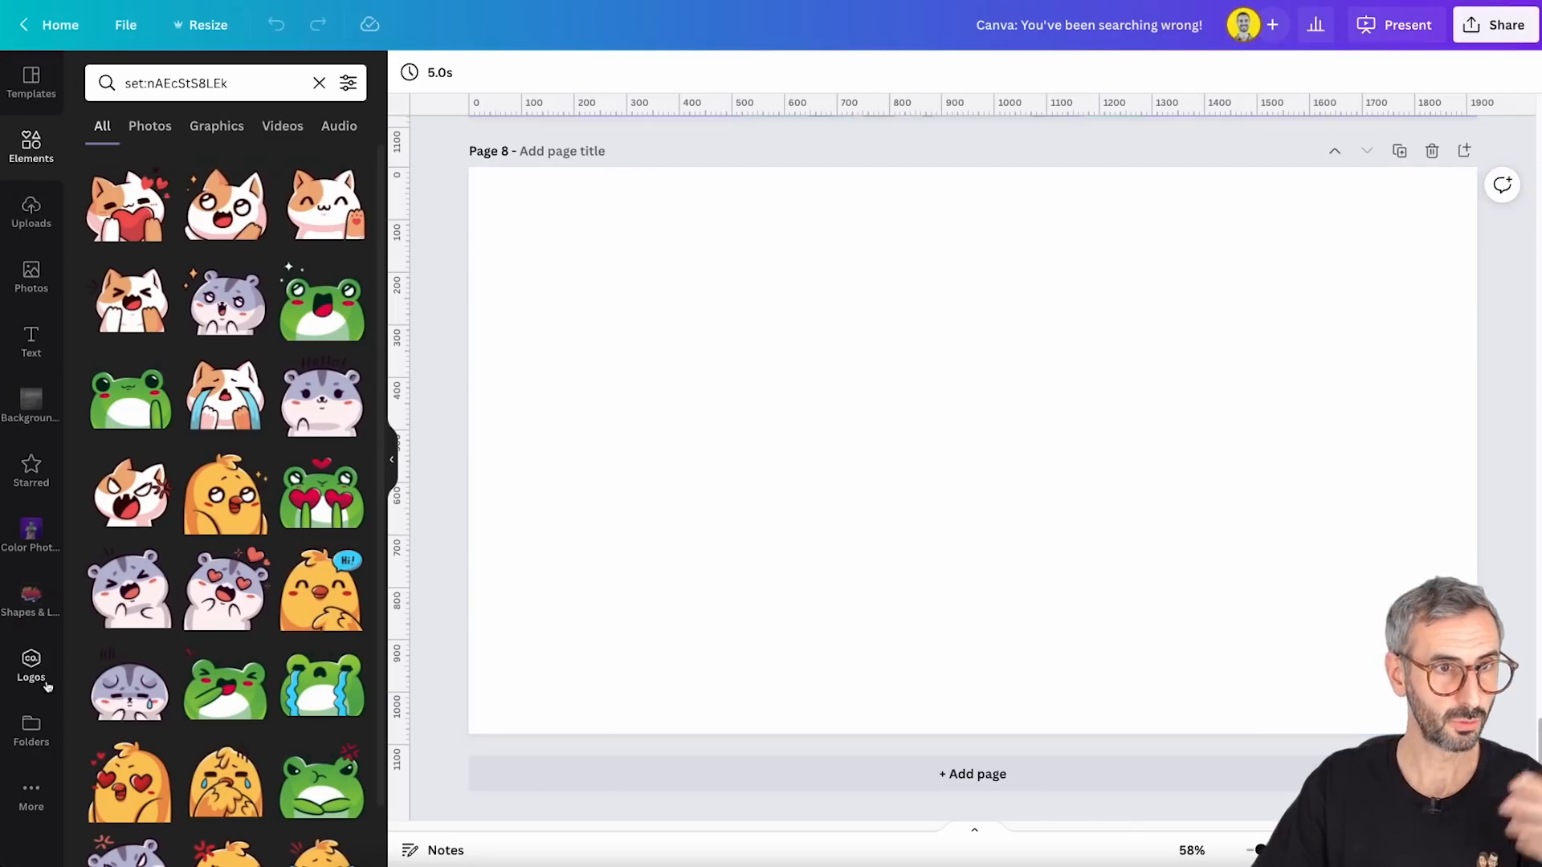
# In the design editor, browse the Backgrounds subfolders as a save location for the kawaii cat holding a heart
pyautogui.click(160, 175)
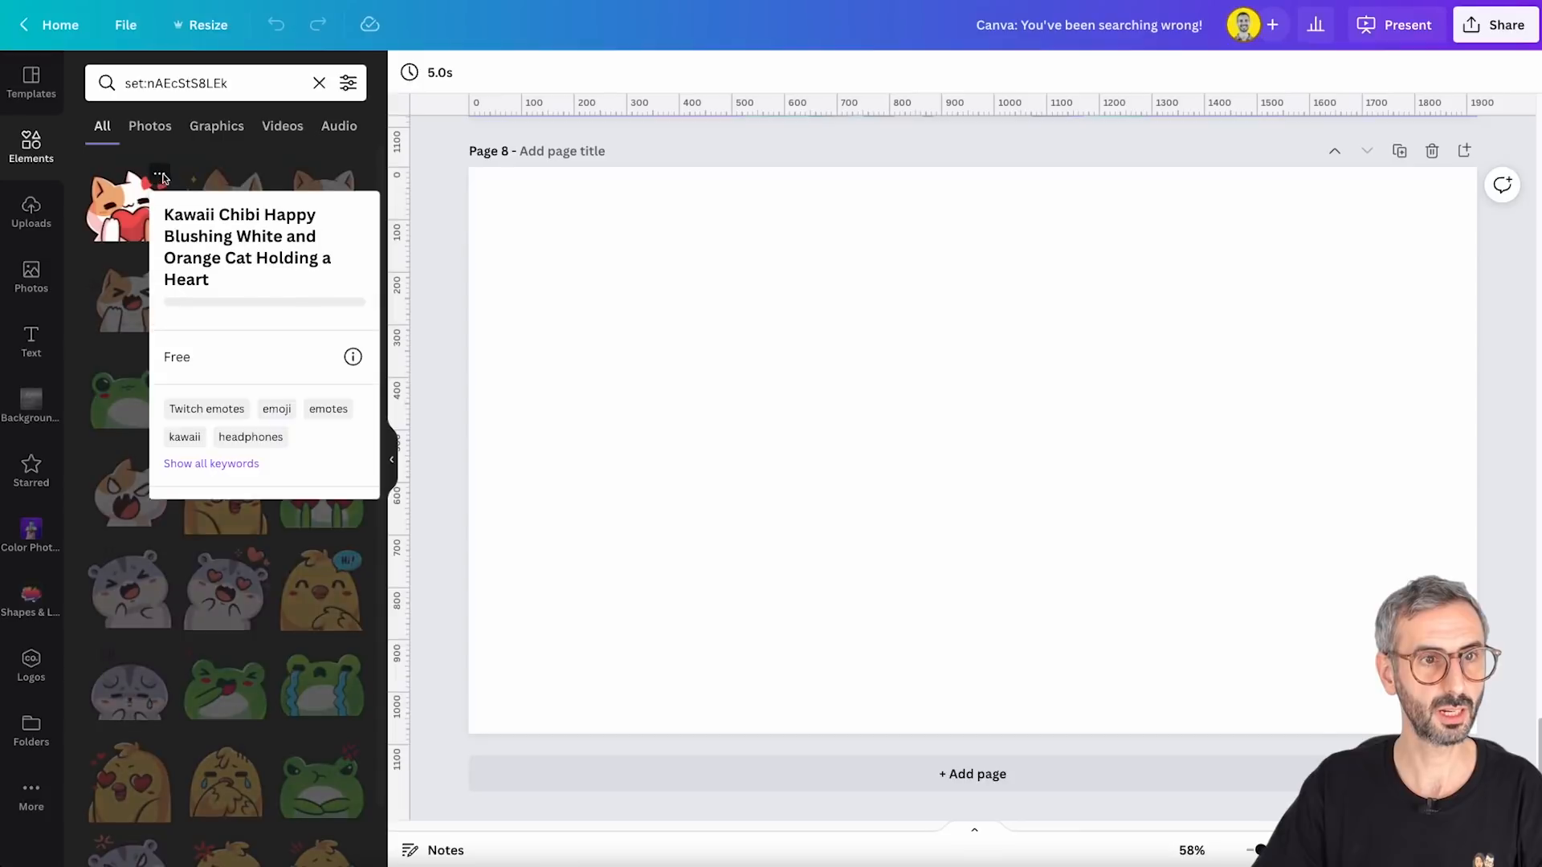
pyautogui.click(242, 592)
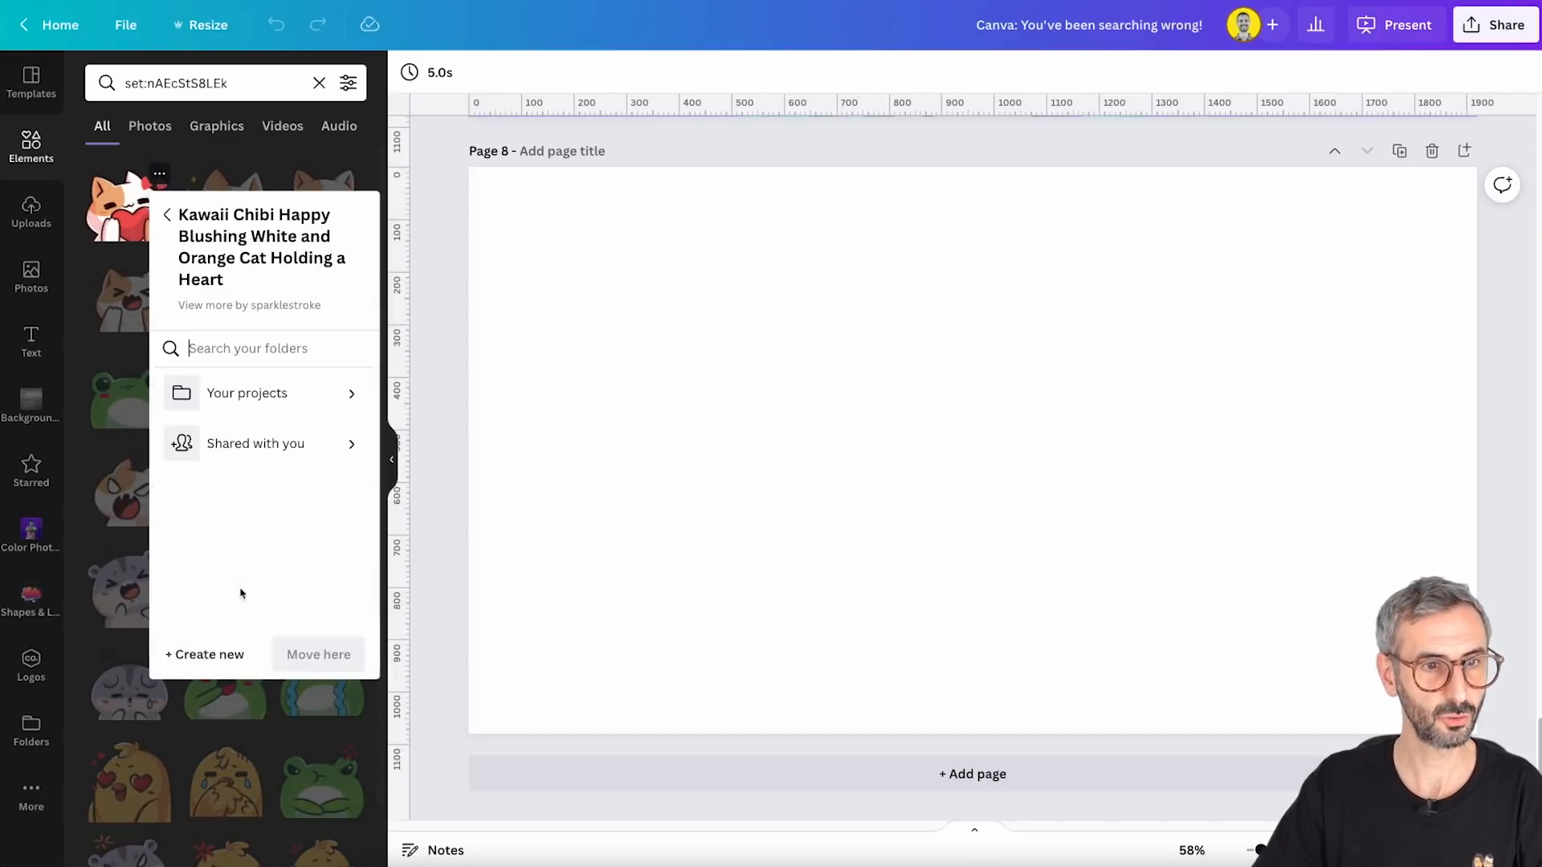
pyautogui.click(345, 403)
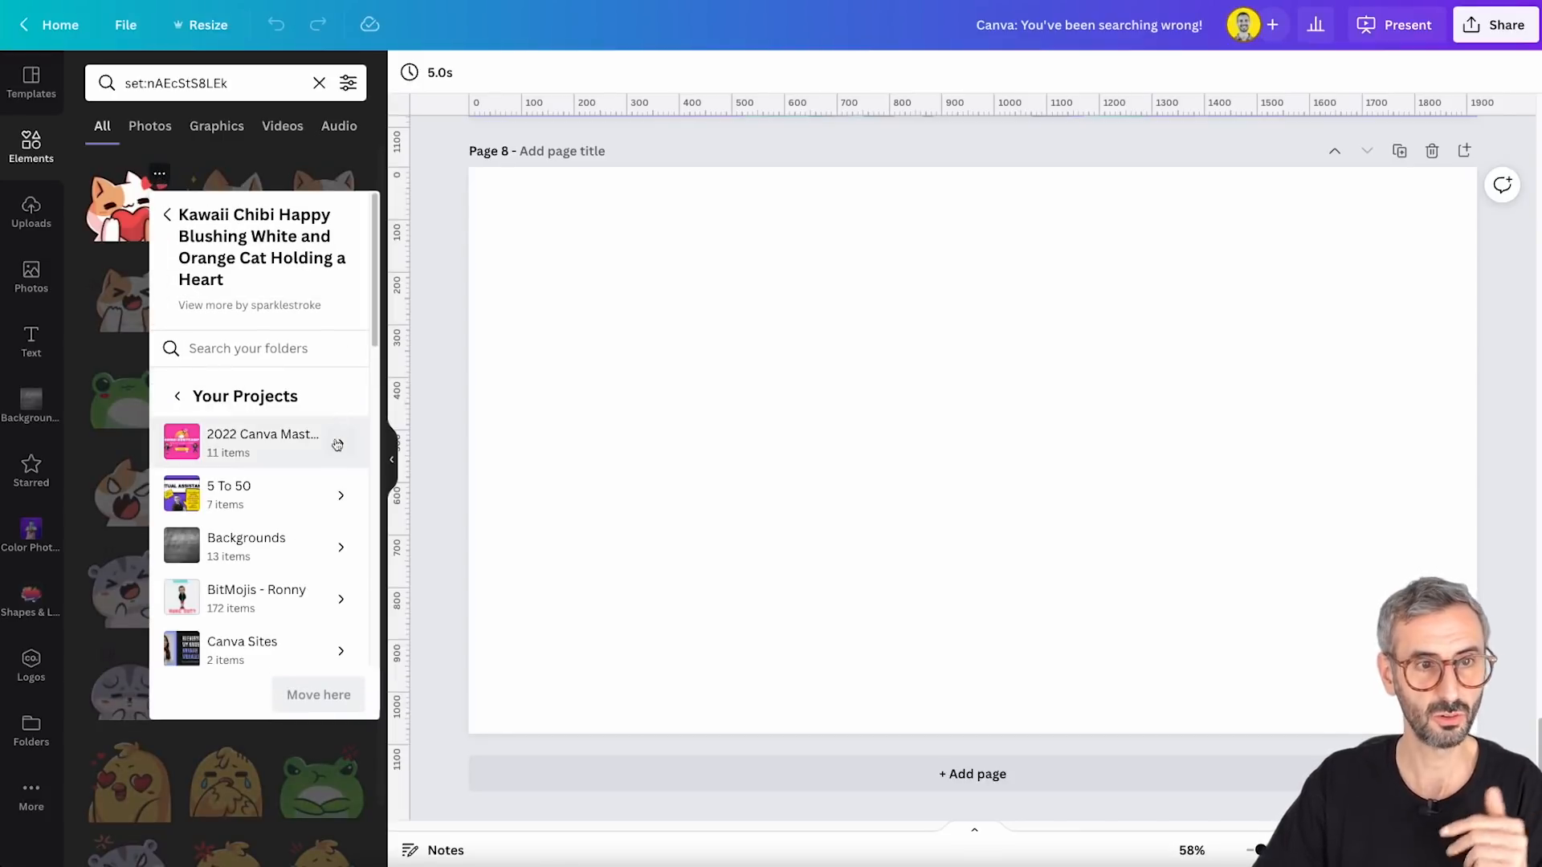
pyautogui.click(343, 532)
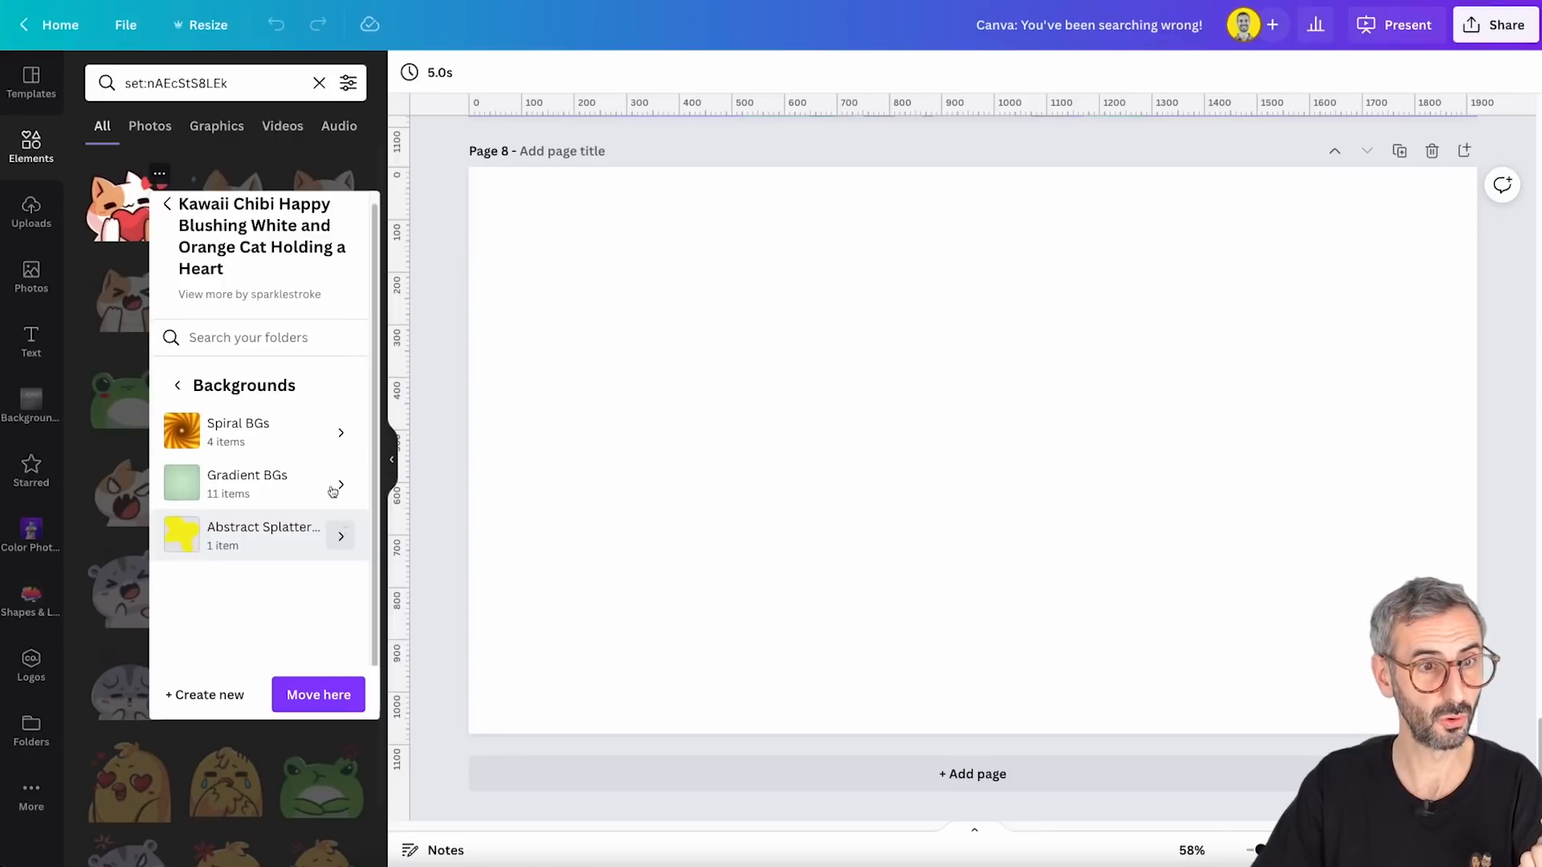